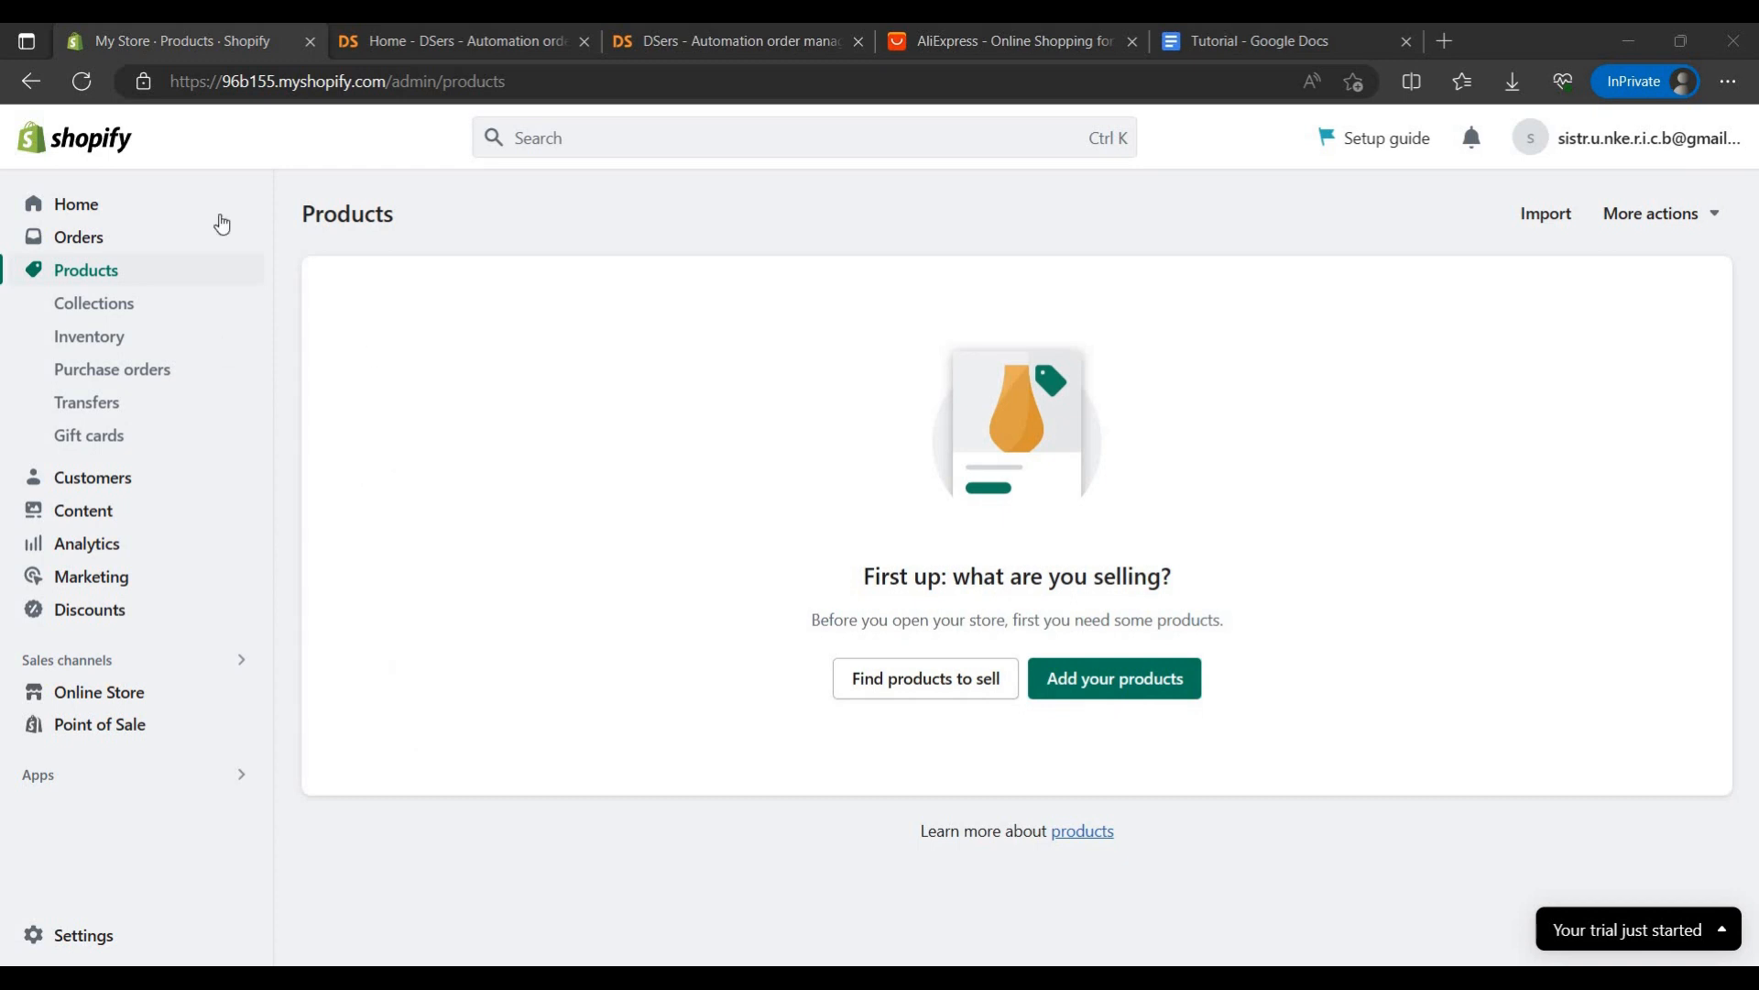
# Step: Go to the Shopify store's admin home page and dismiss the trial extension offer
pyautogui.click(165, 213)
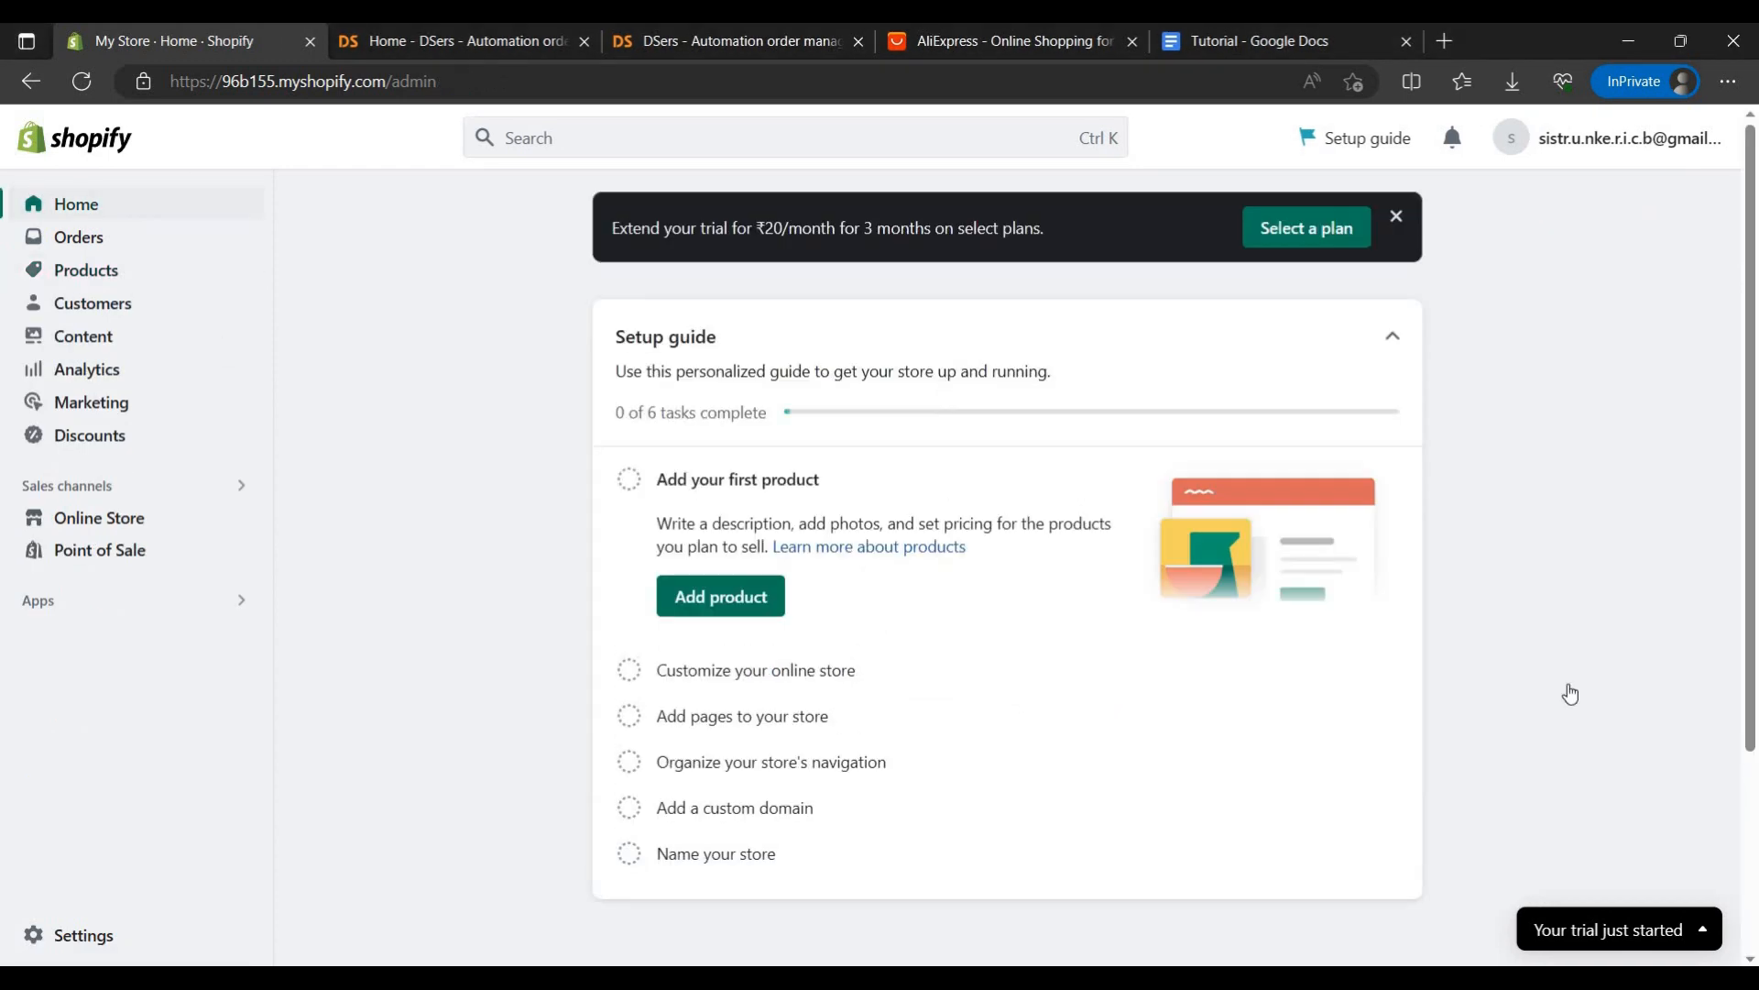
pyautogui.click(1395, 218)
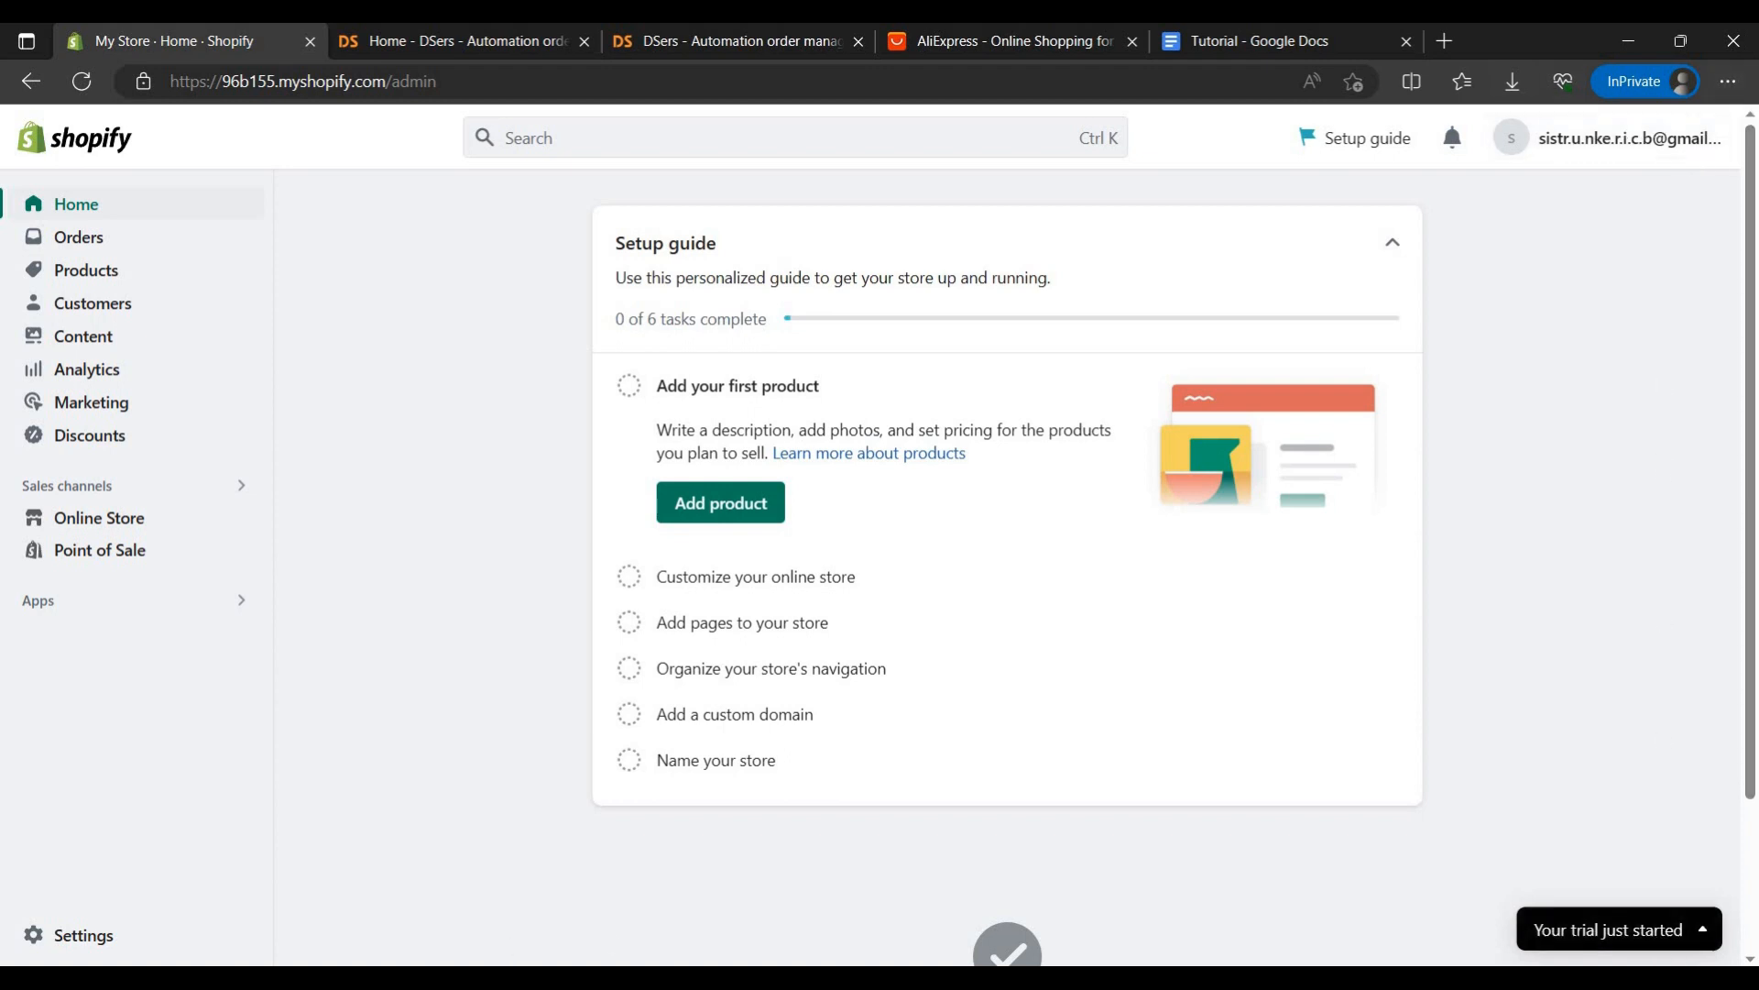
# Step: Check the AliExpress home page, and launch the DSers-AliExpress Dropshipping app from the Shopify store's installed apps
pyautogui.click(916, 39)
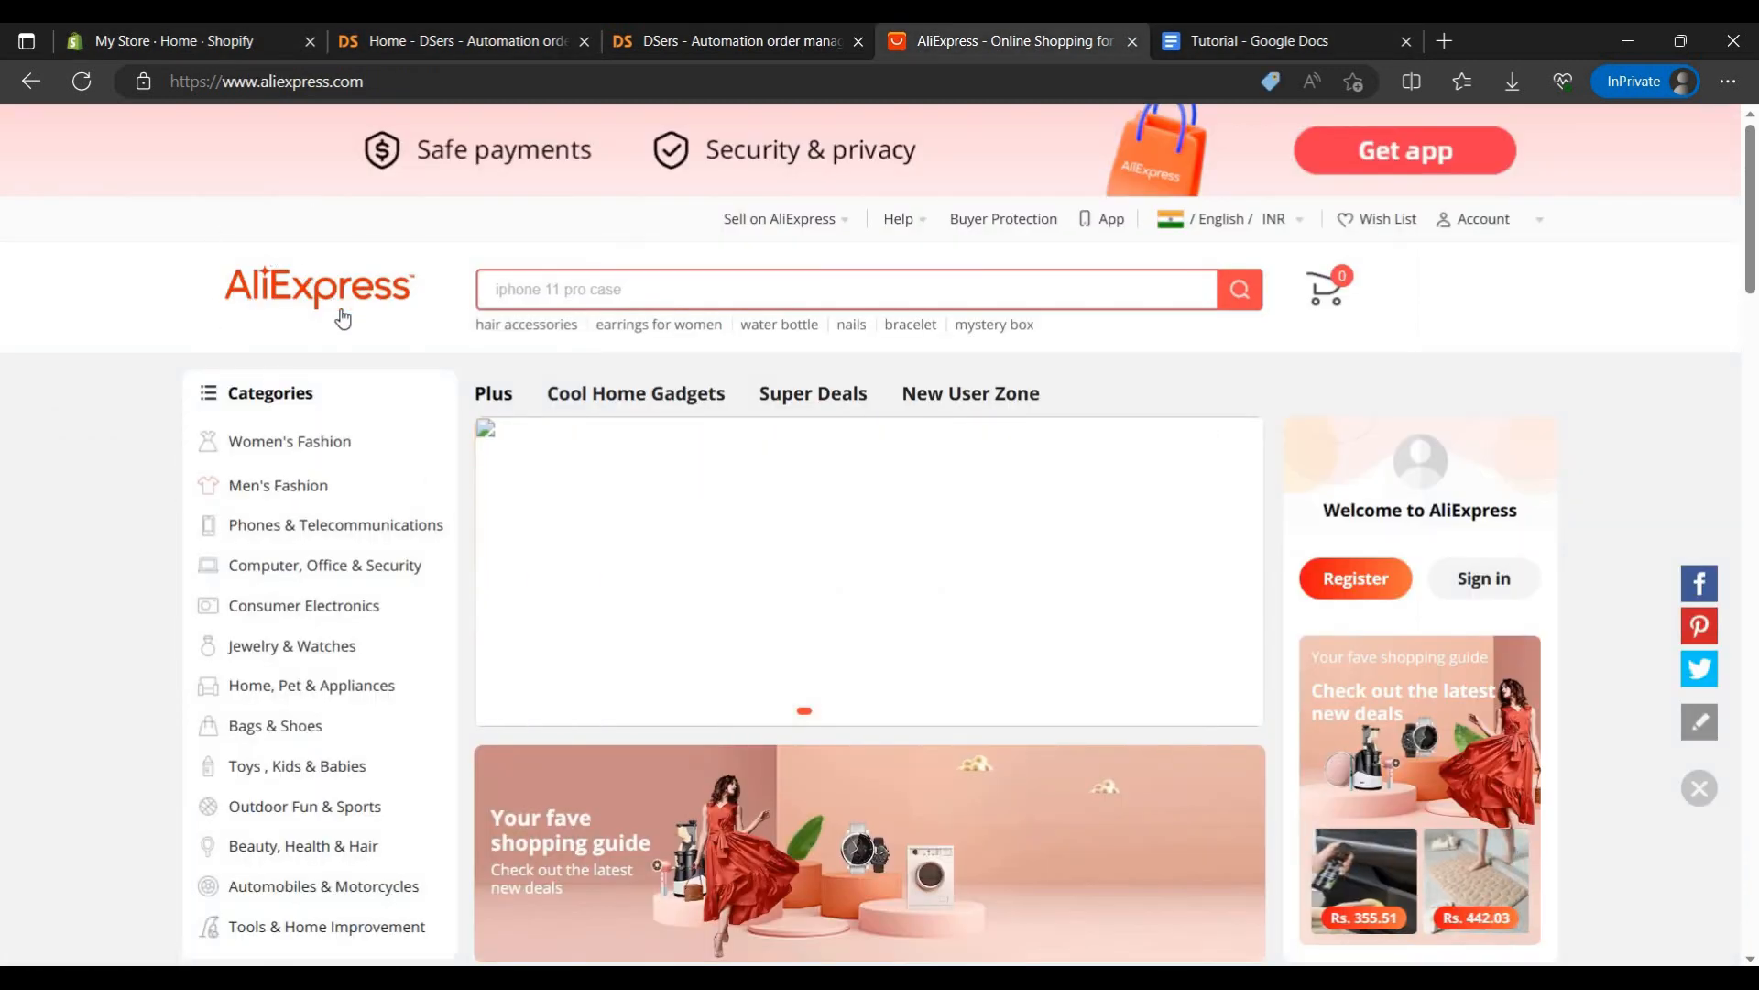
pyautogui.click(178, 45)
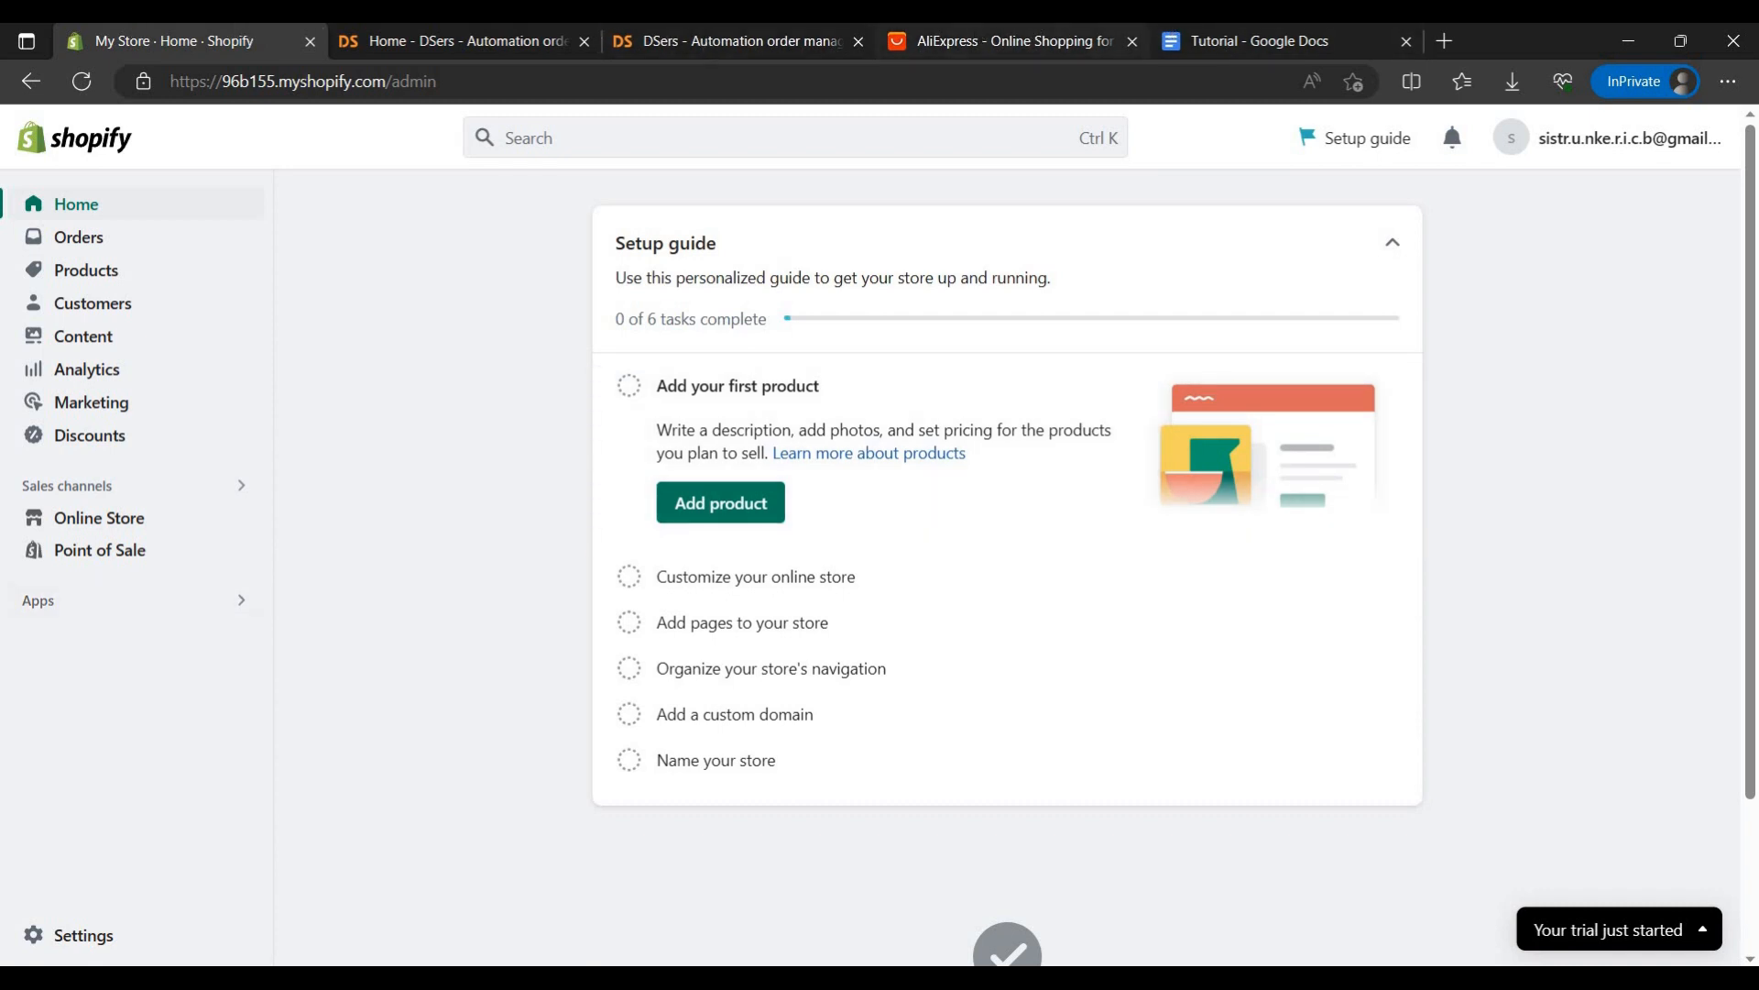
pyautogui.click(84, 605)
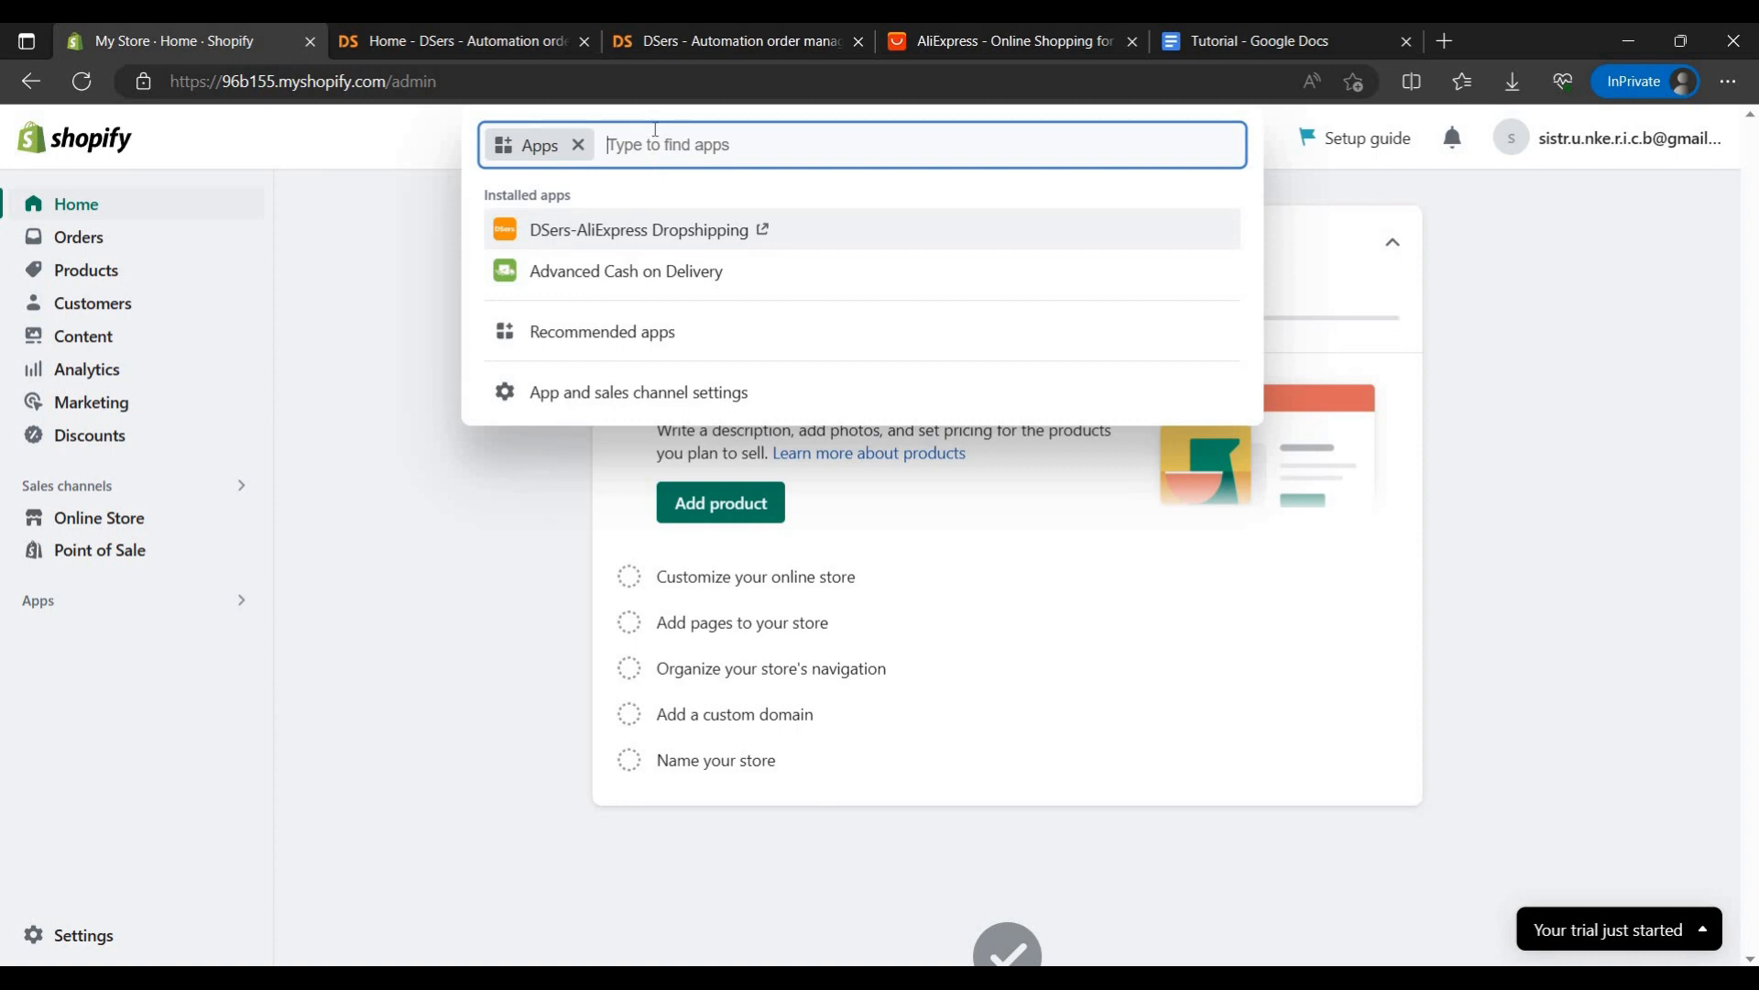
pyautogui.write('dser')
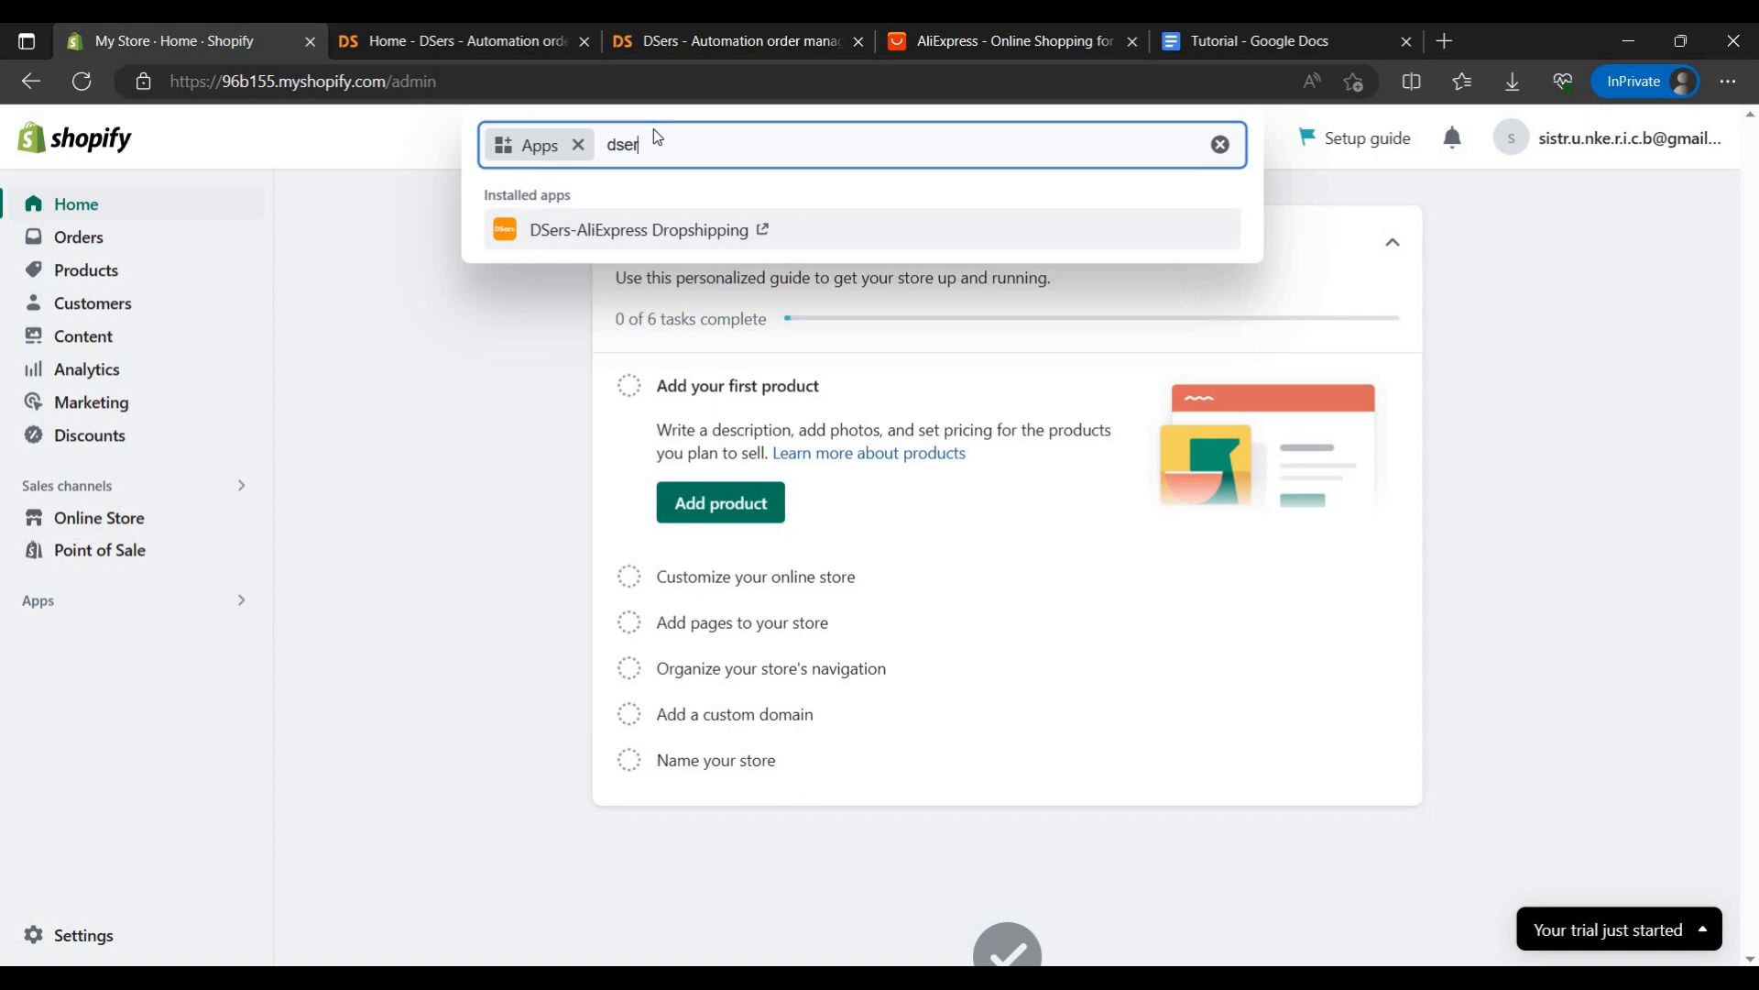
pyautogui.press('Return')
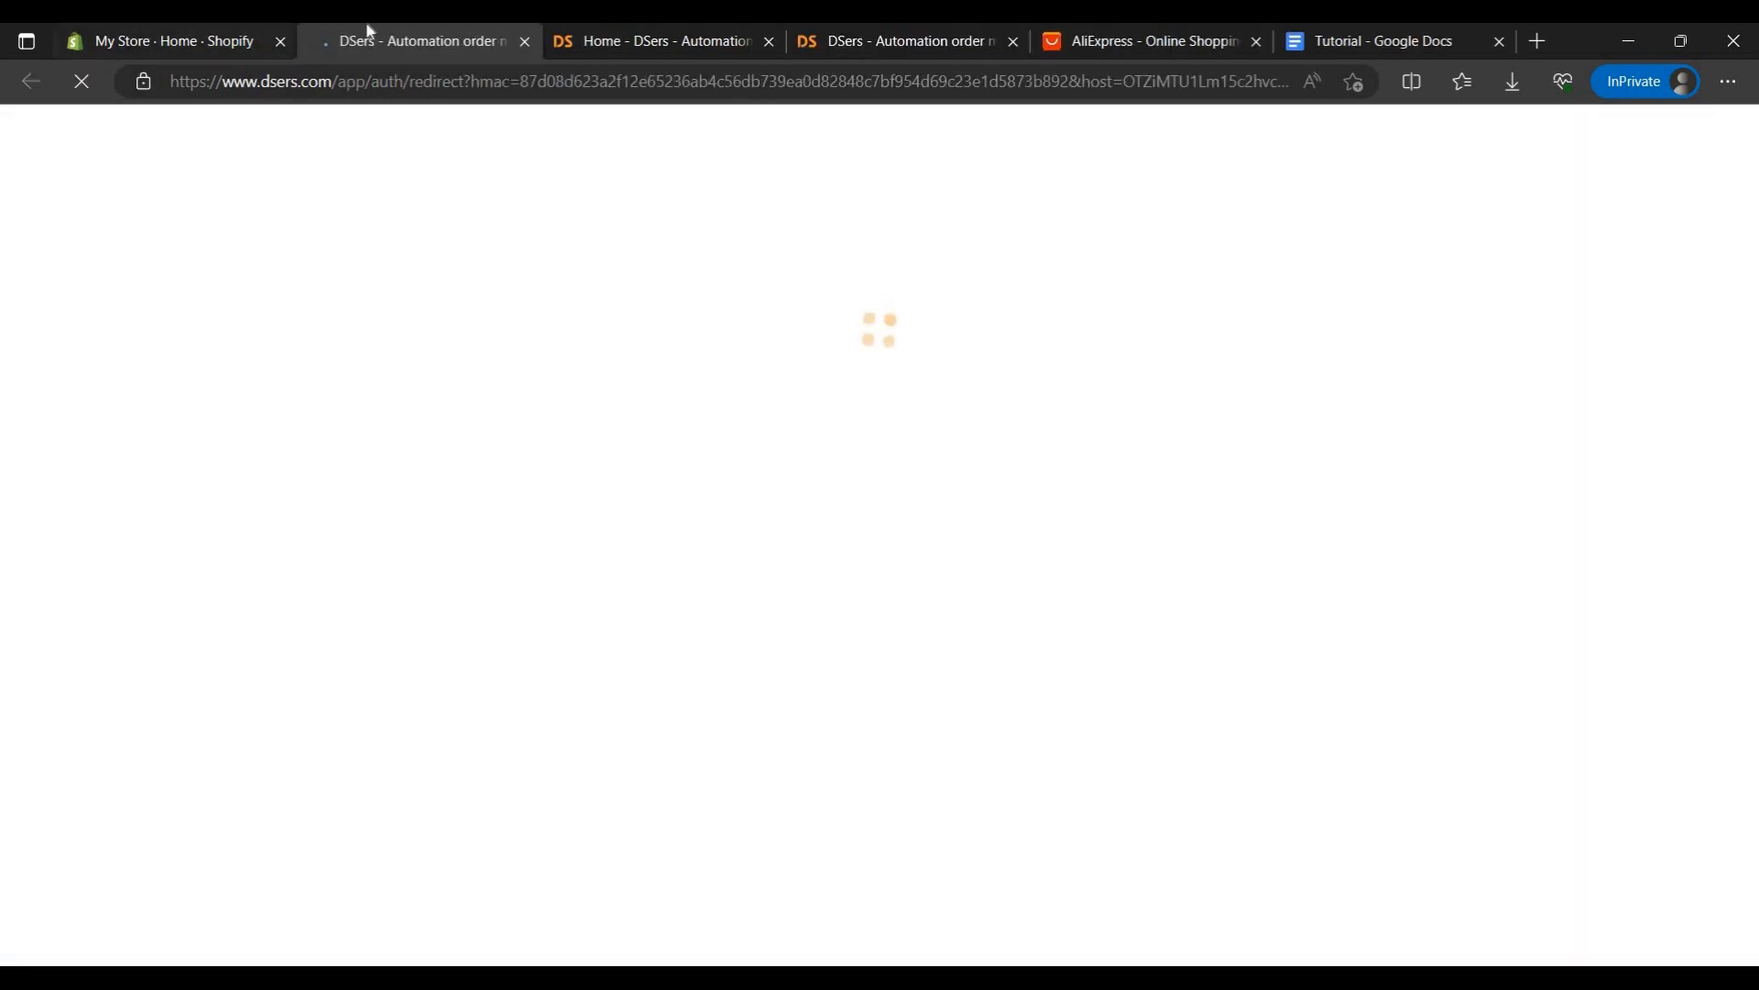
pyautogui.click(220, 35)
pyautogui.click(365, 30)
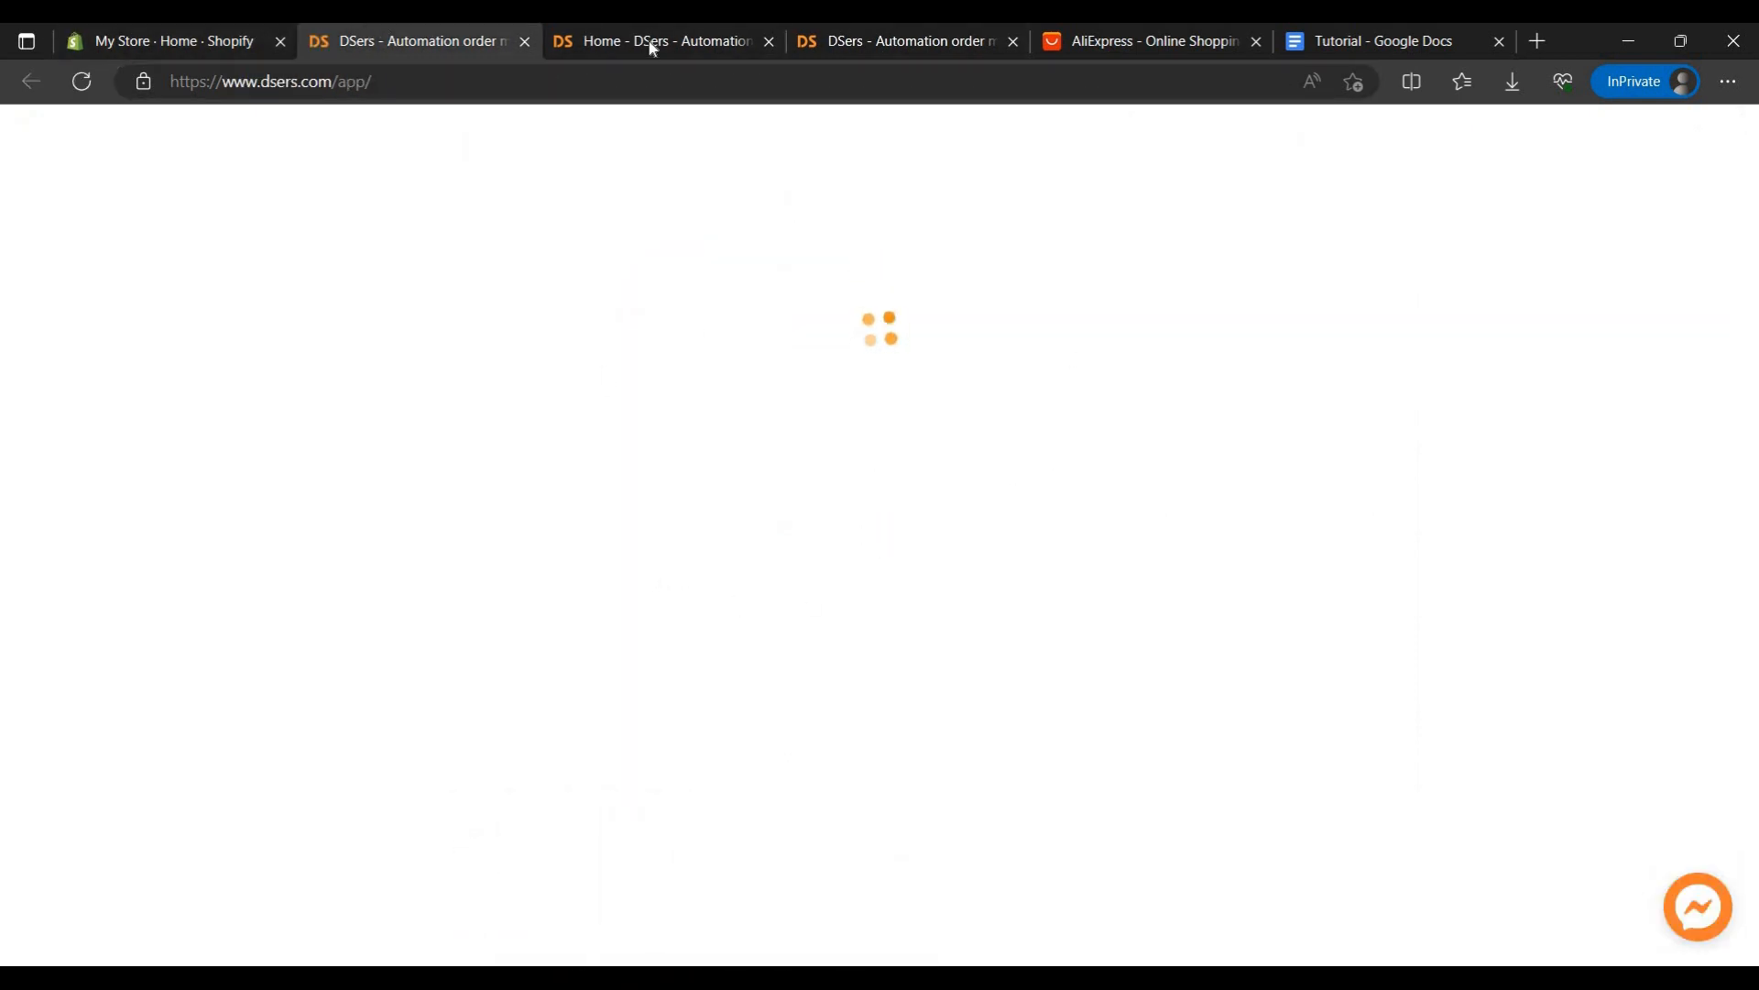
# Step: Compare the DSers subscription plans and their prices under the monthly and annual payment options
pyautogui.click(1134, 25)
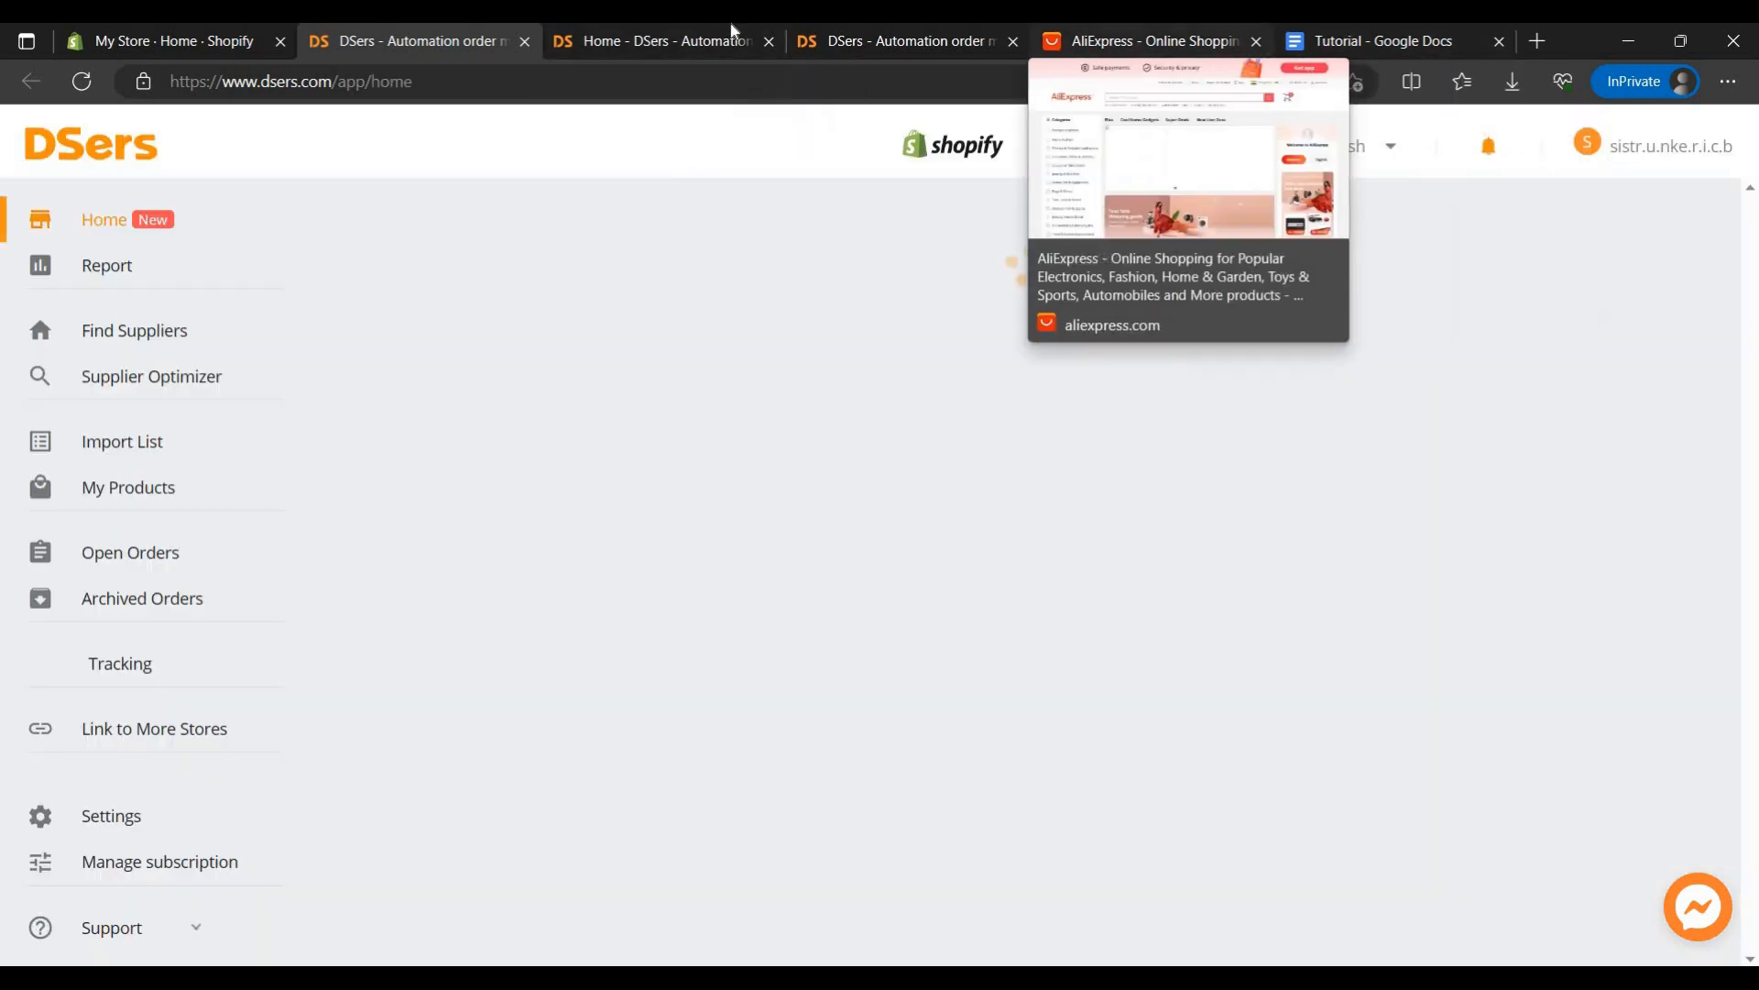
pyautogui.click(701, 46)
pyautogui.click(985, 46)
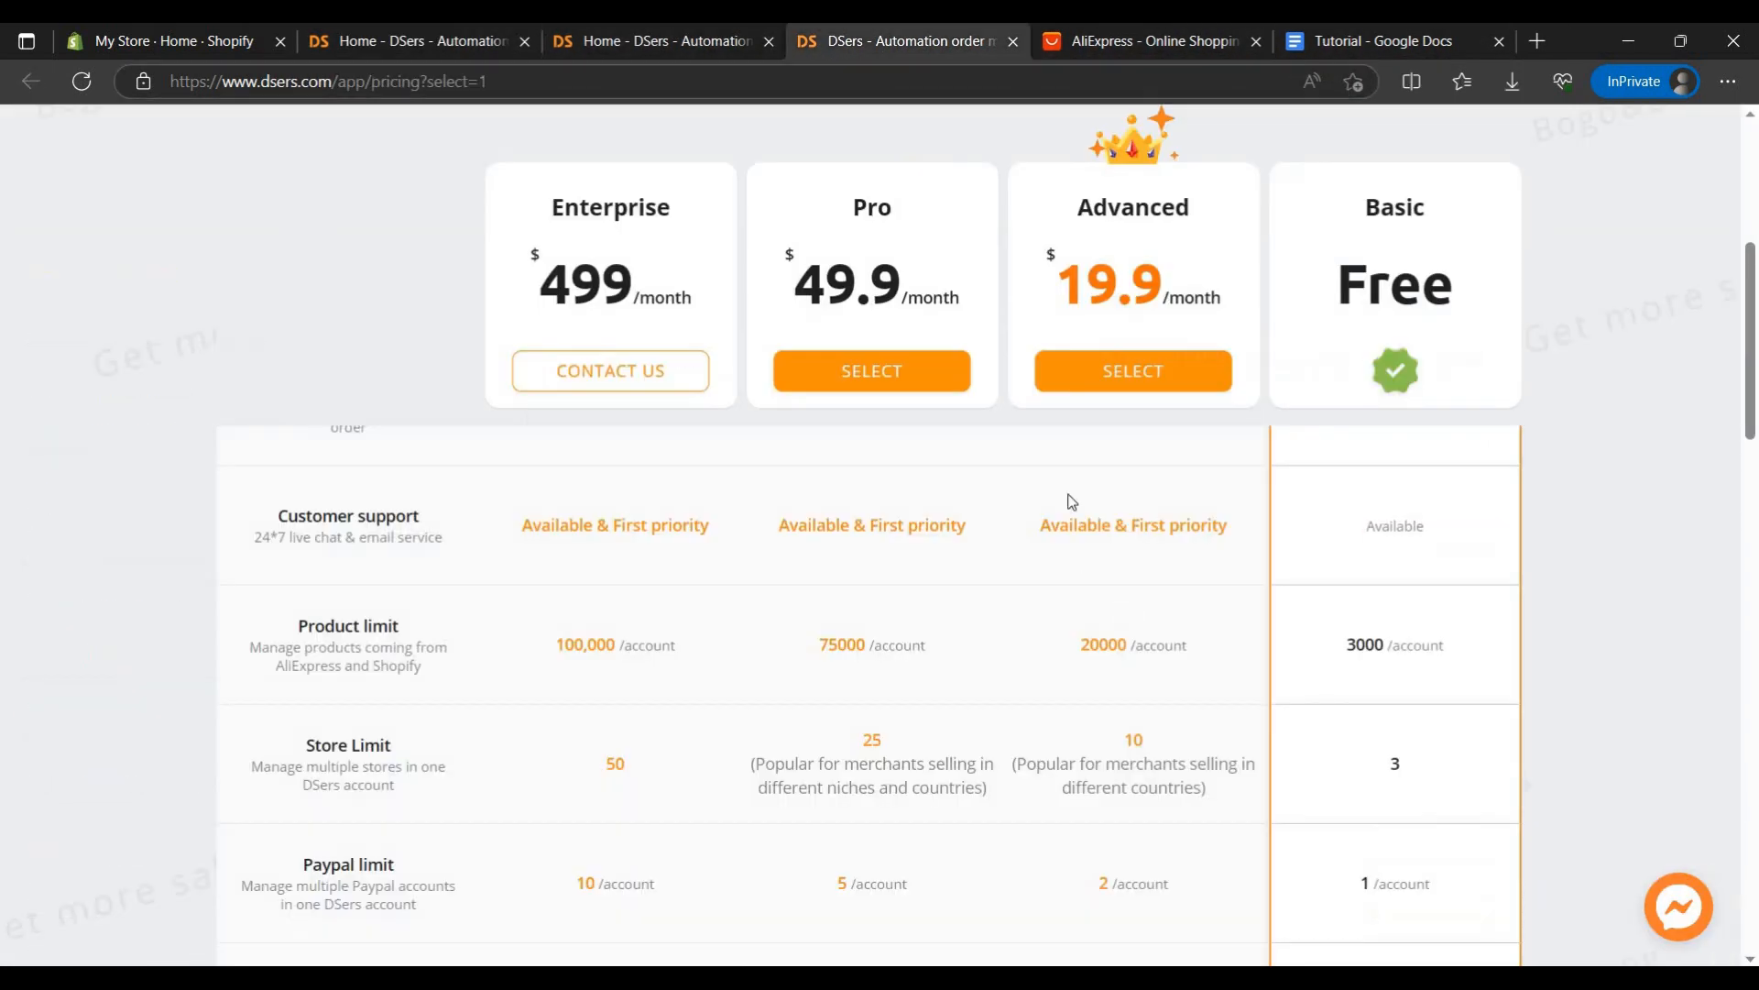
pyautogui.scroll(6, 1399, 399)
pyautogui.scroll(-3, 1408, 634)
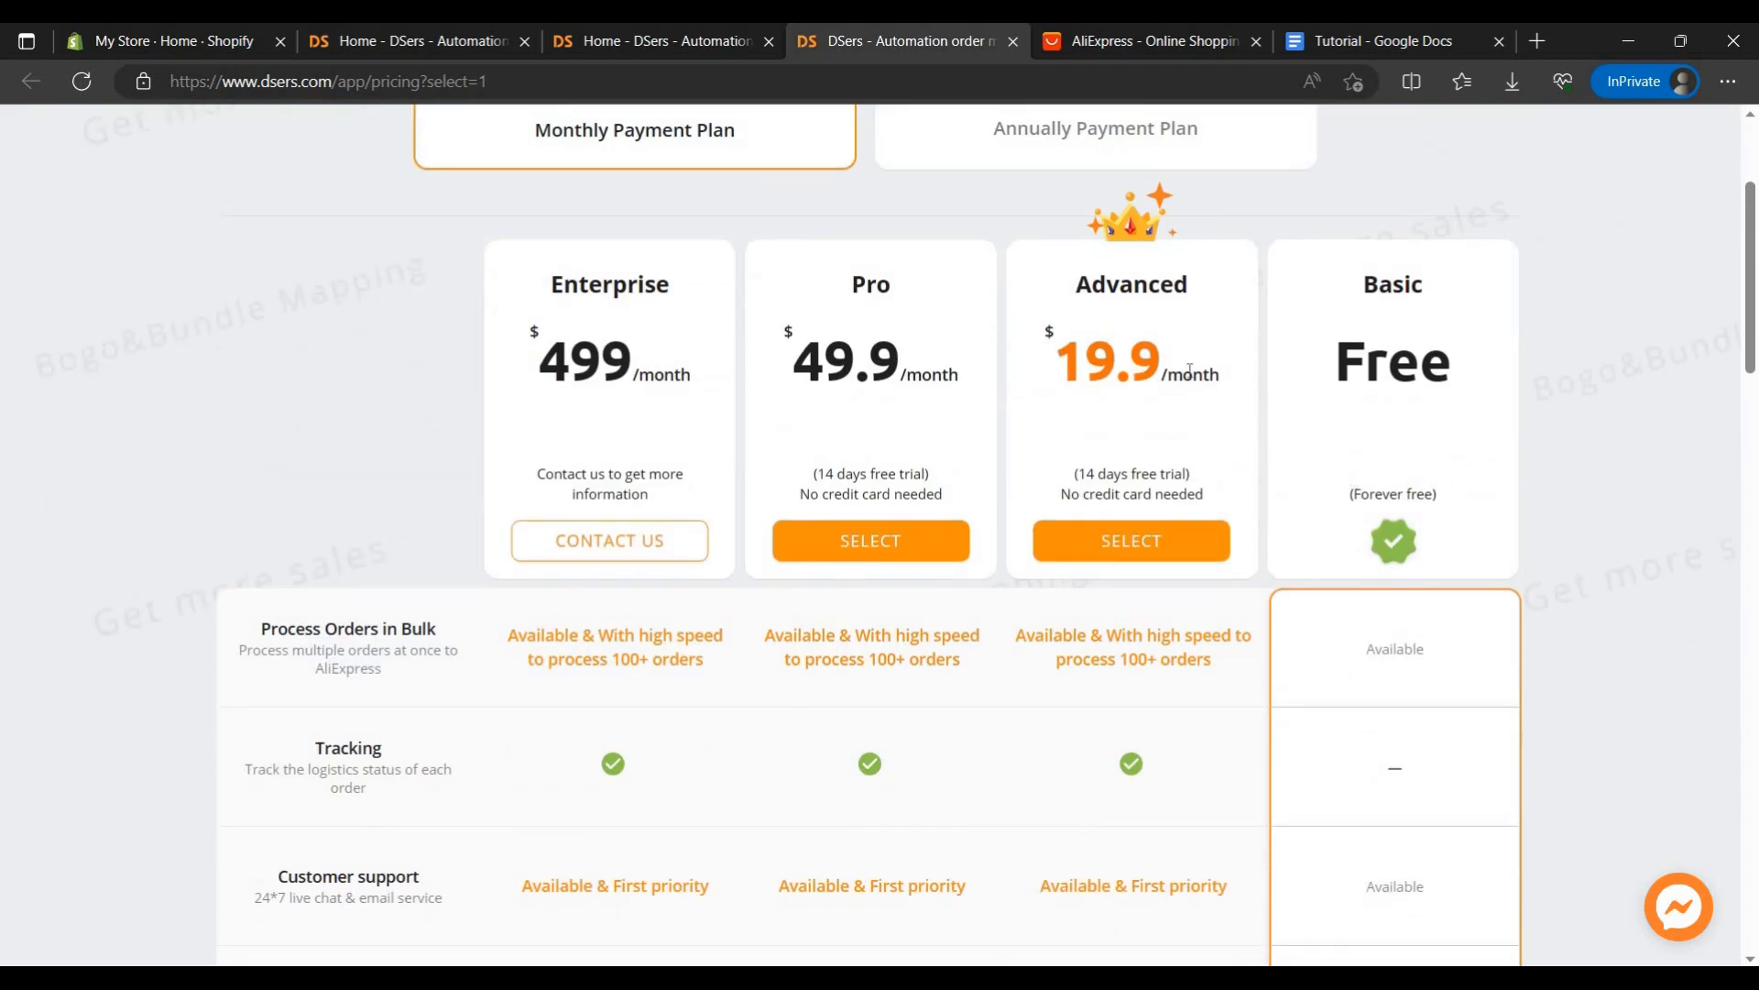
pyautogui.scroll(3, 1134, 429)
pyautogui.scroll(-1, 1123, 486)
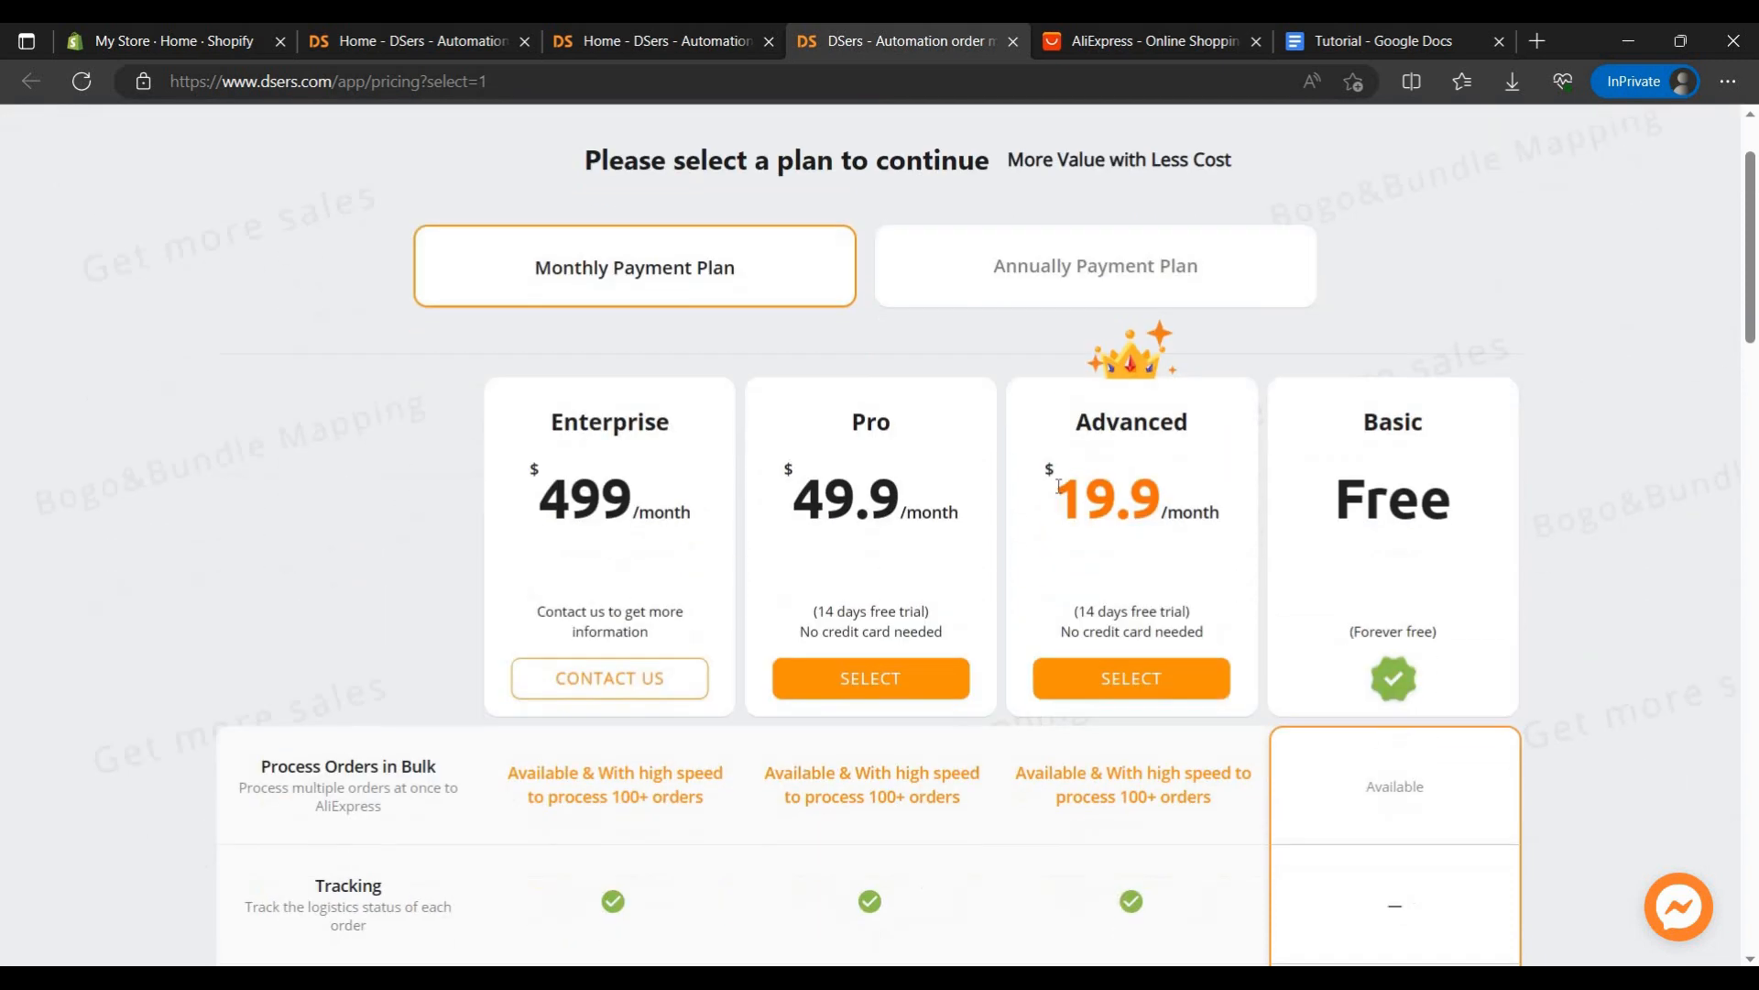
pyautogui.moveTo(1056, 491); pyautogui.dragTo(1114, 489)
pyautogui.click(713, 514)
pyautogui.moveTo(793, 495); pyautogui.dragTo(944, 502)
pyautogui.click(1000, 440)
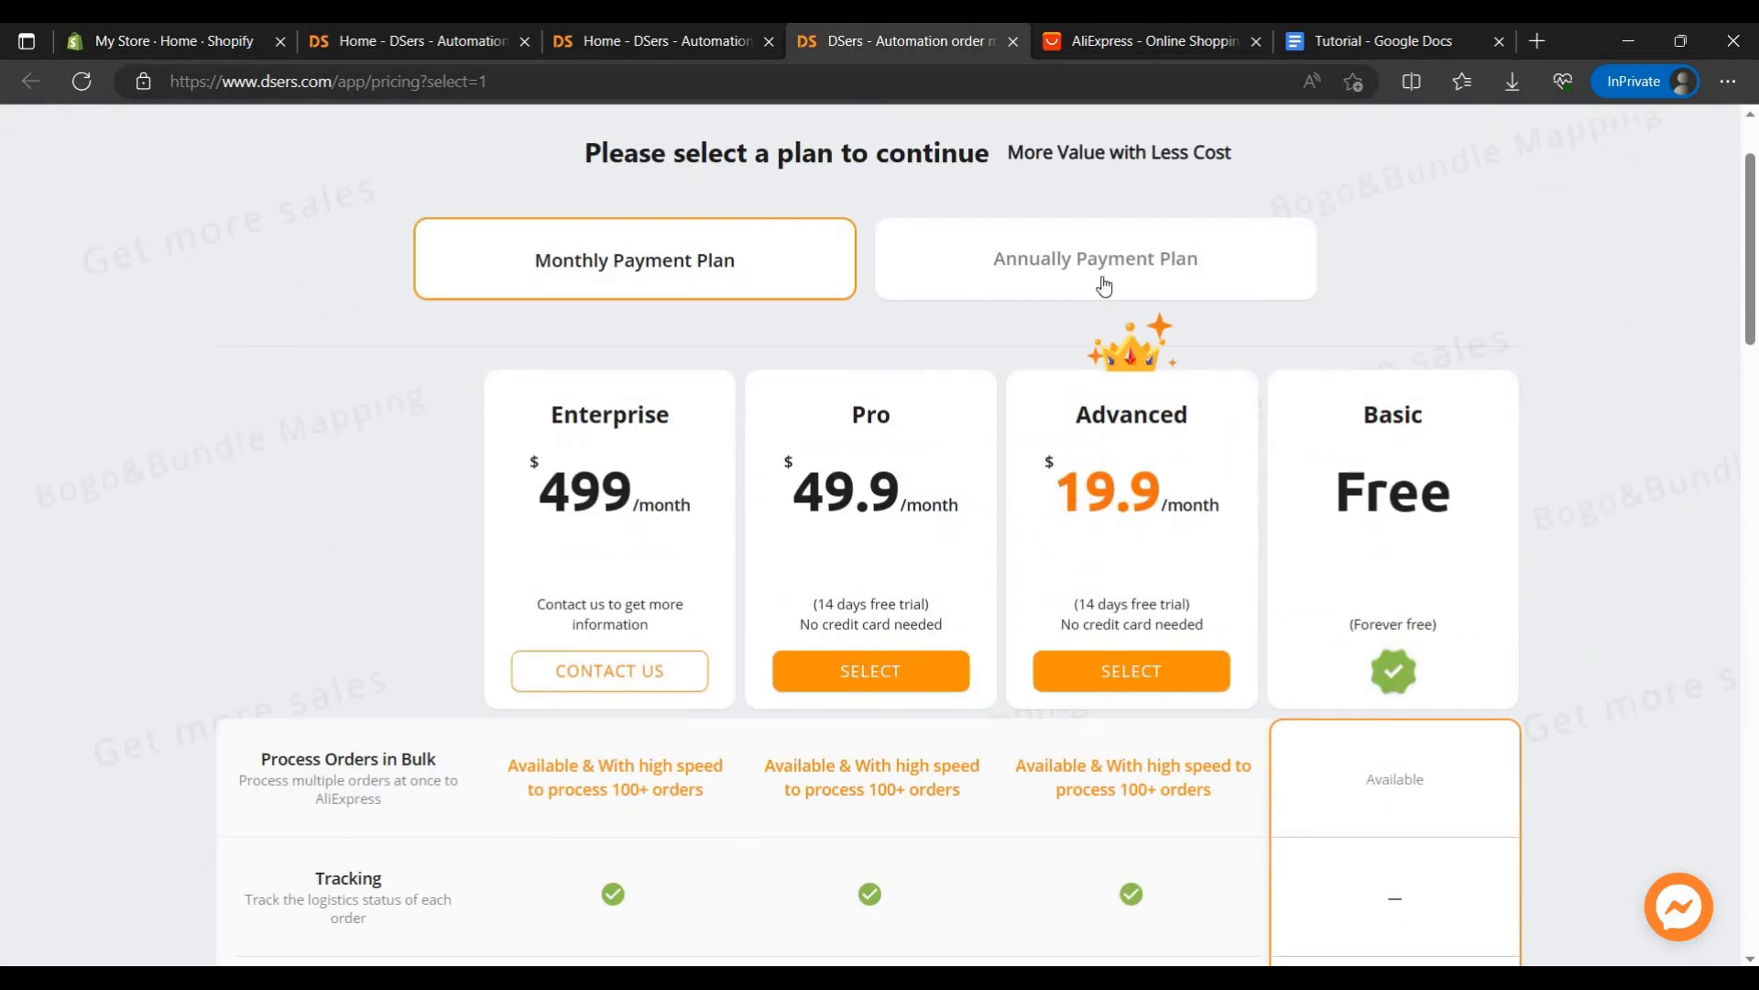
pyautogui.click(1127, 266)
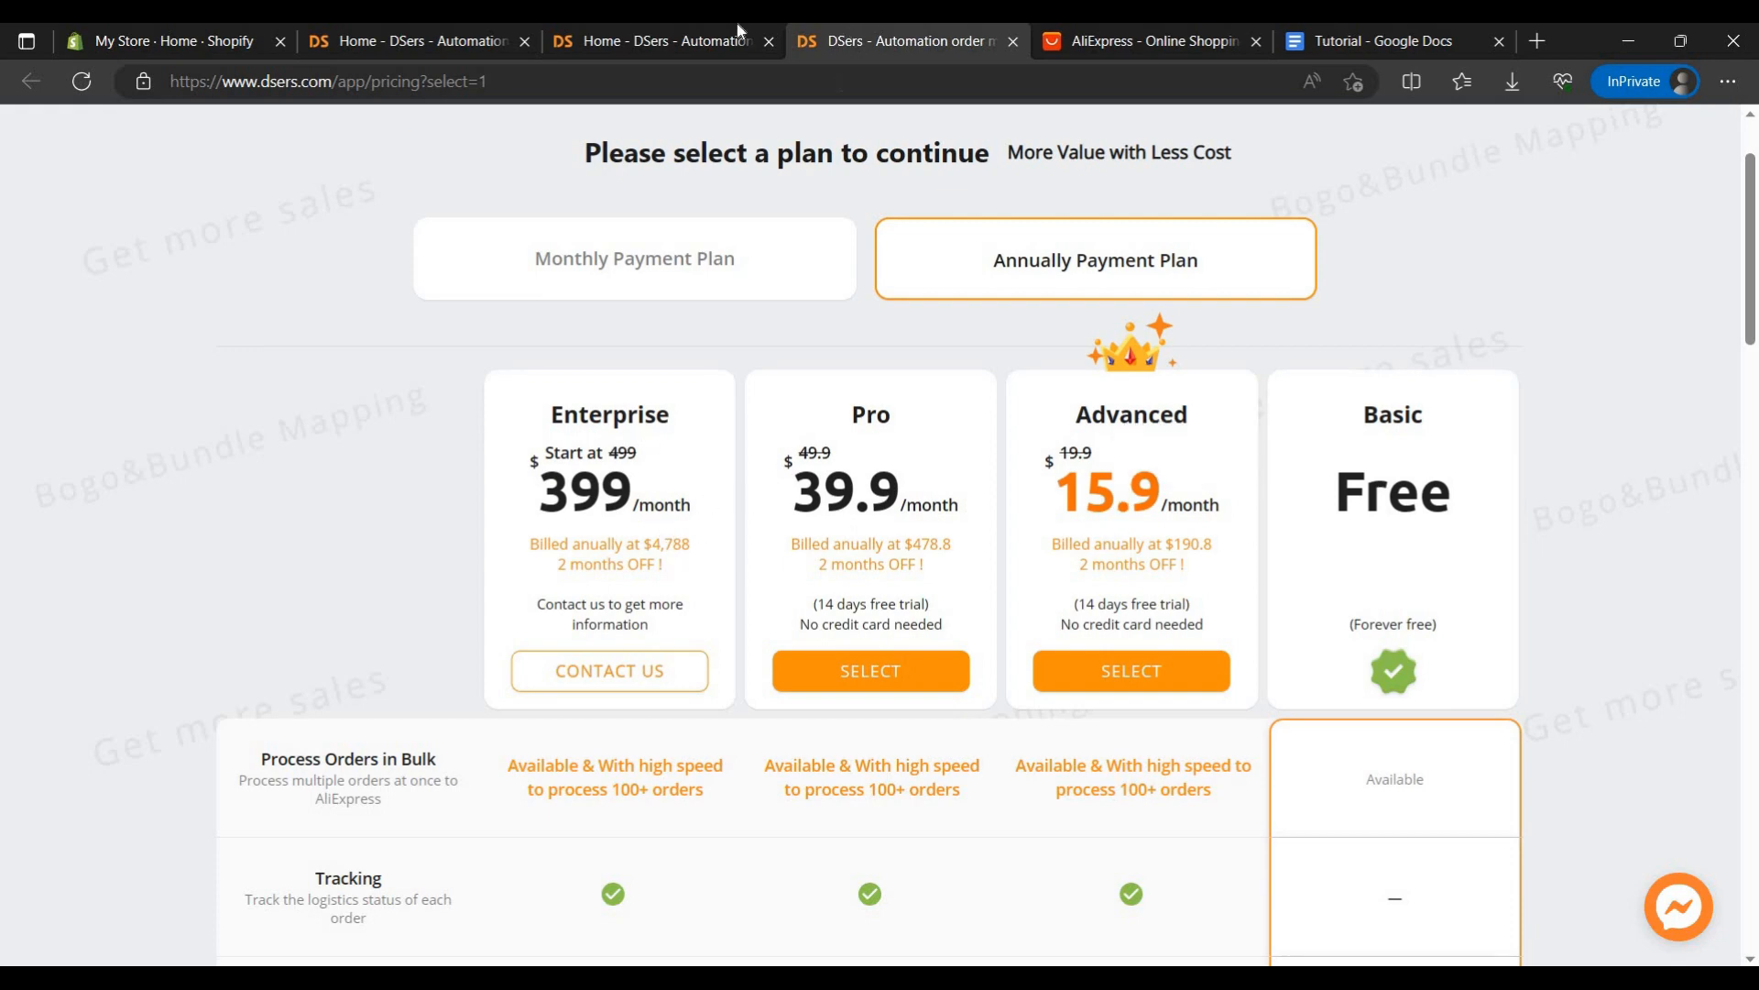
# Step: Return to the DSers home page, close its duplicate browser tab and look through the dropshipping guide
pyautogui.click(677, 30)
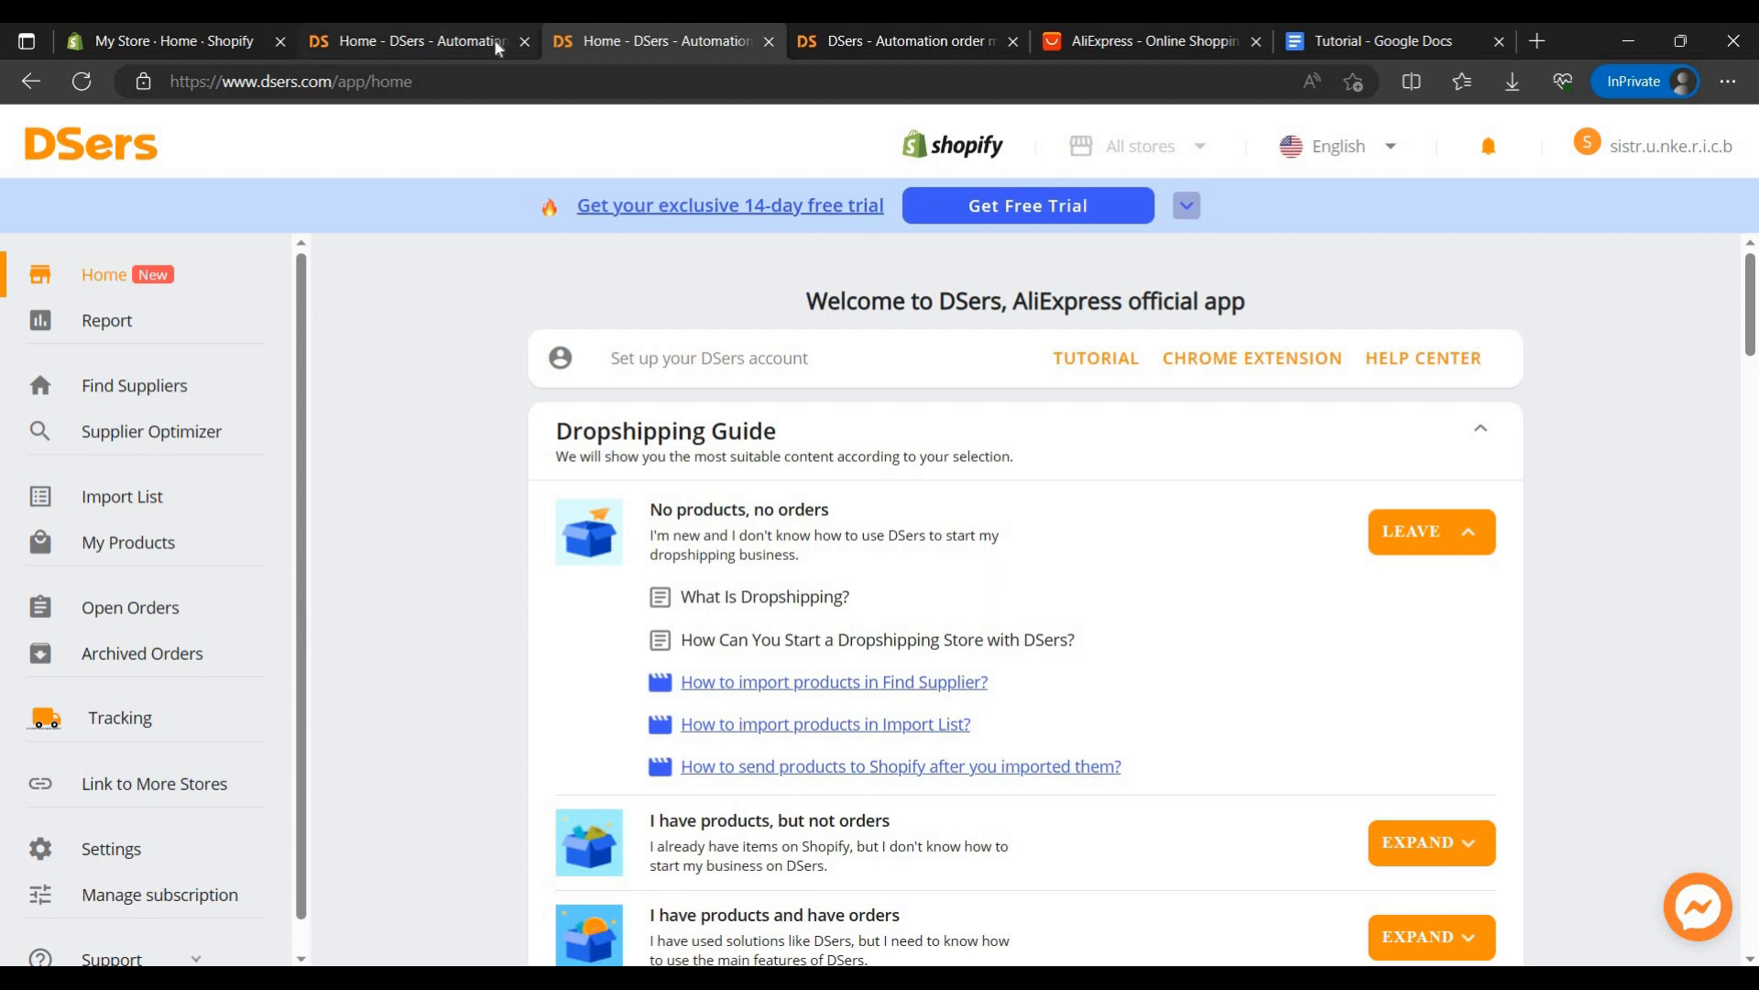
pyautogui.click(493, 38)
pyautogui.middleClick(720, 32)
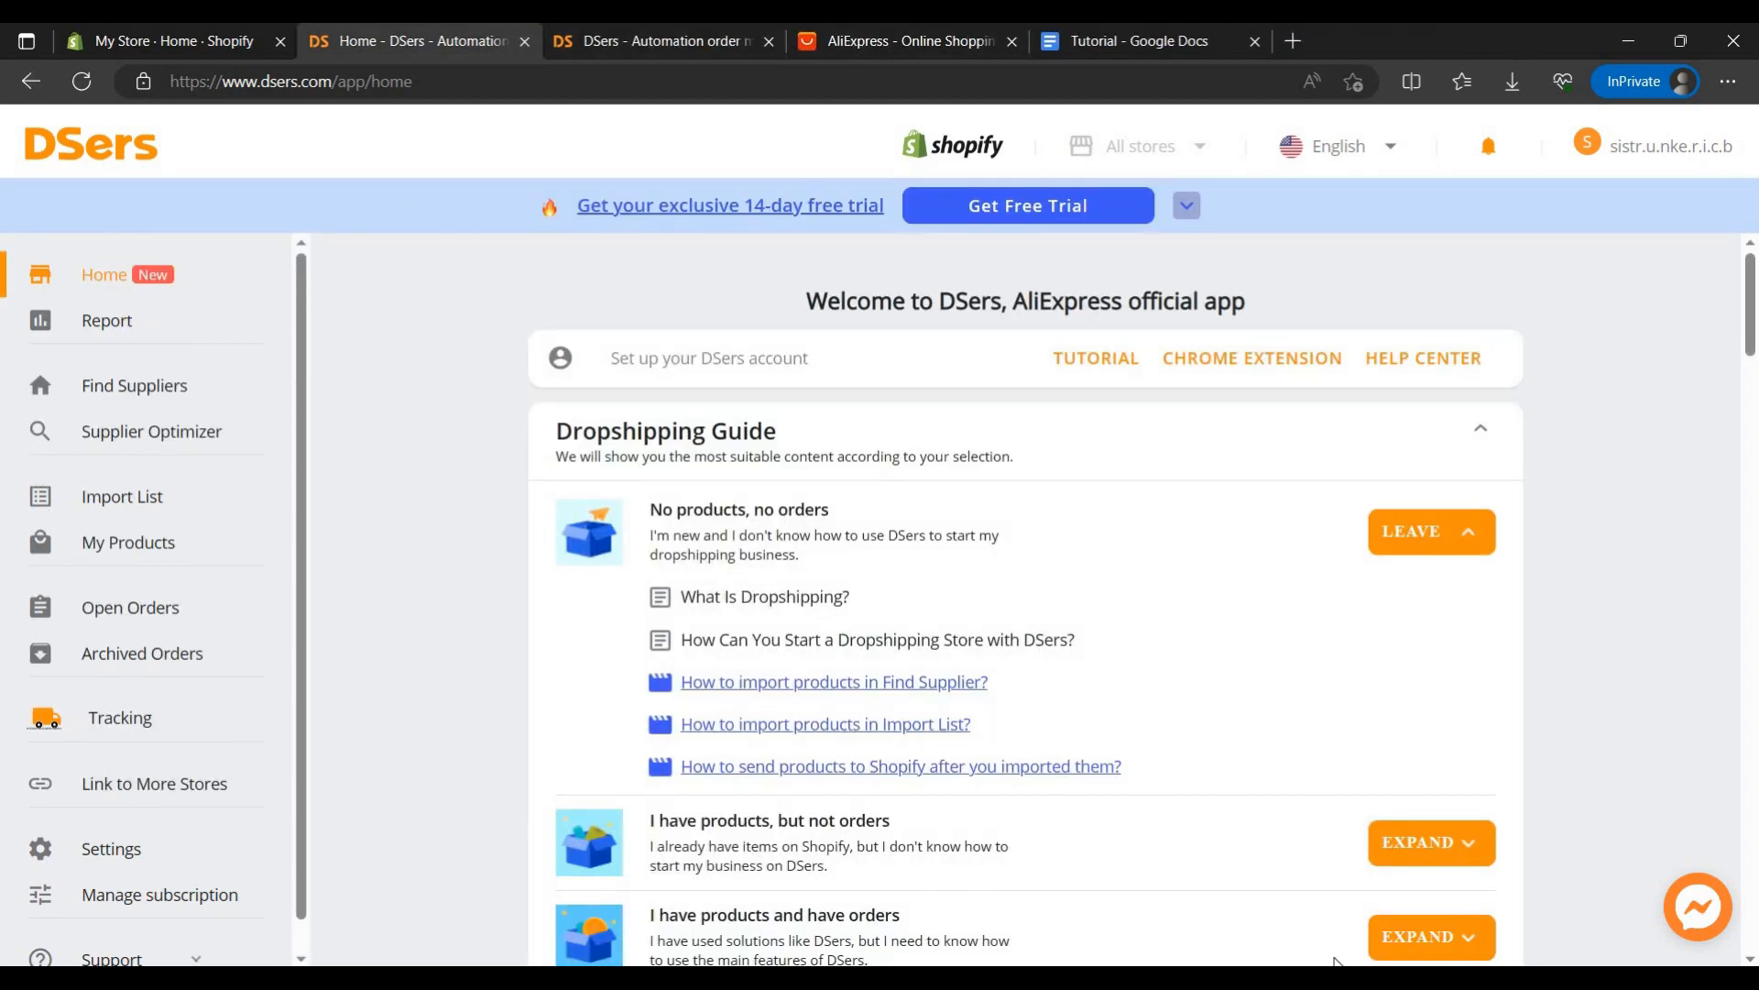
pyautogui.scroll(-13, 1372, 445)
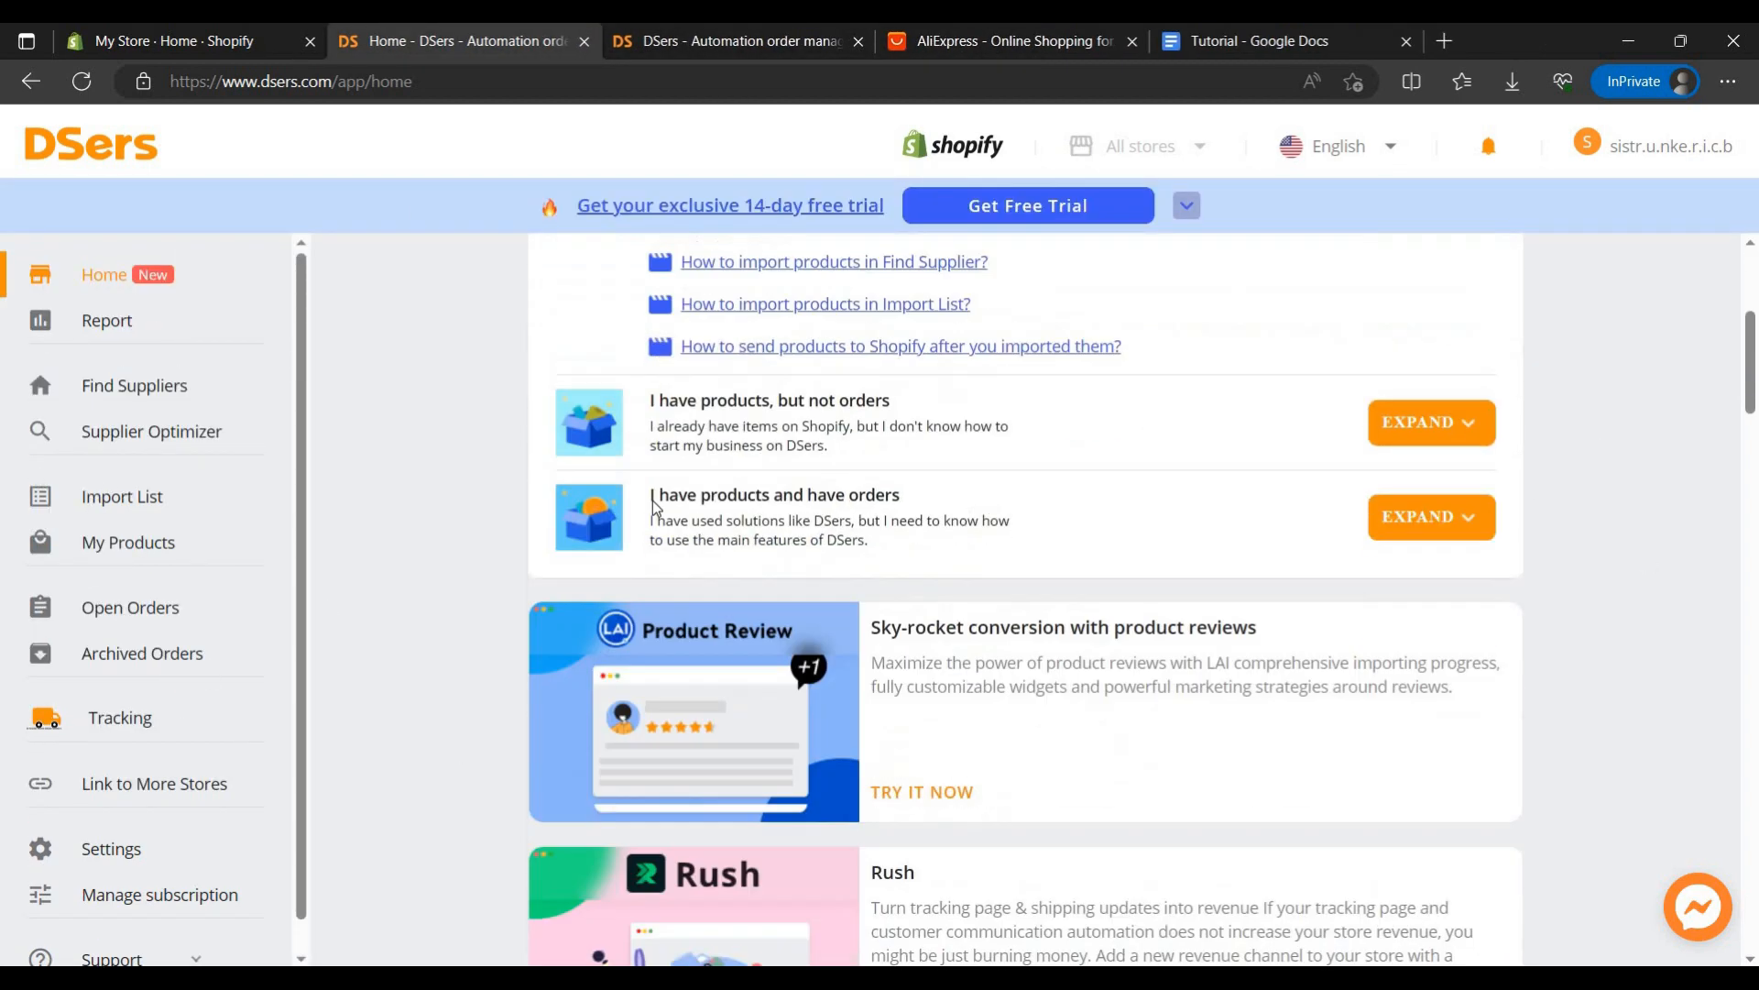
# Step: Place the AliExpress browser tab right after the DSers home tab and close the DSers pricing tab
pyautogui.click(154, 33)
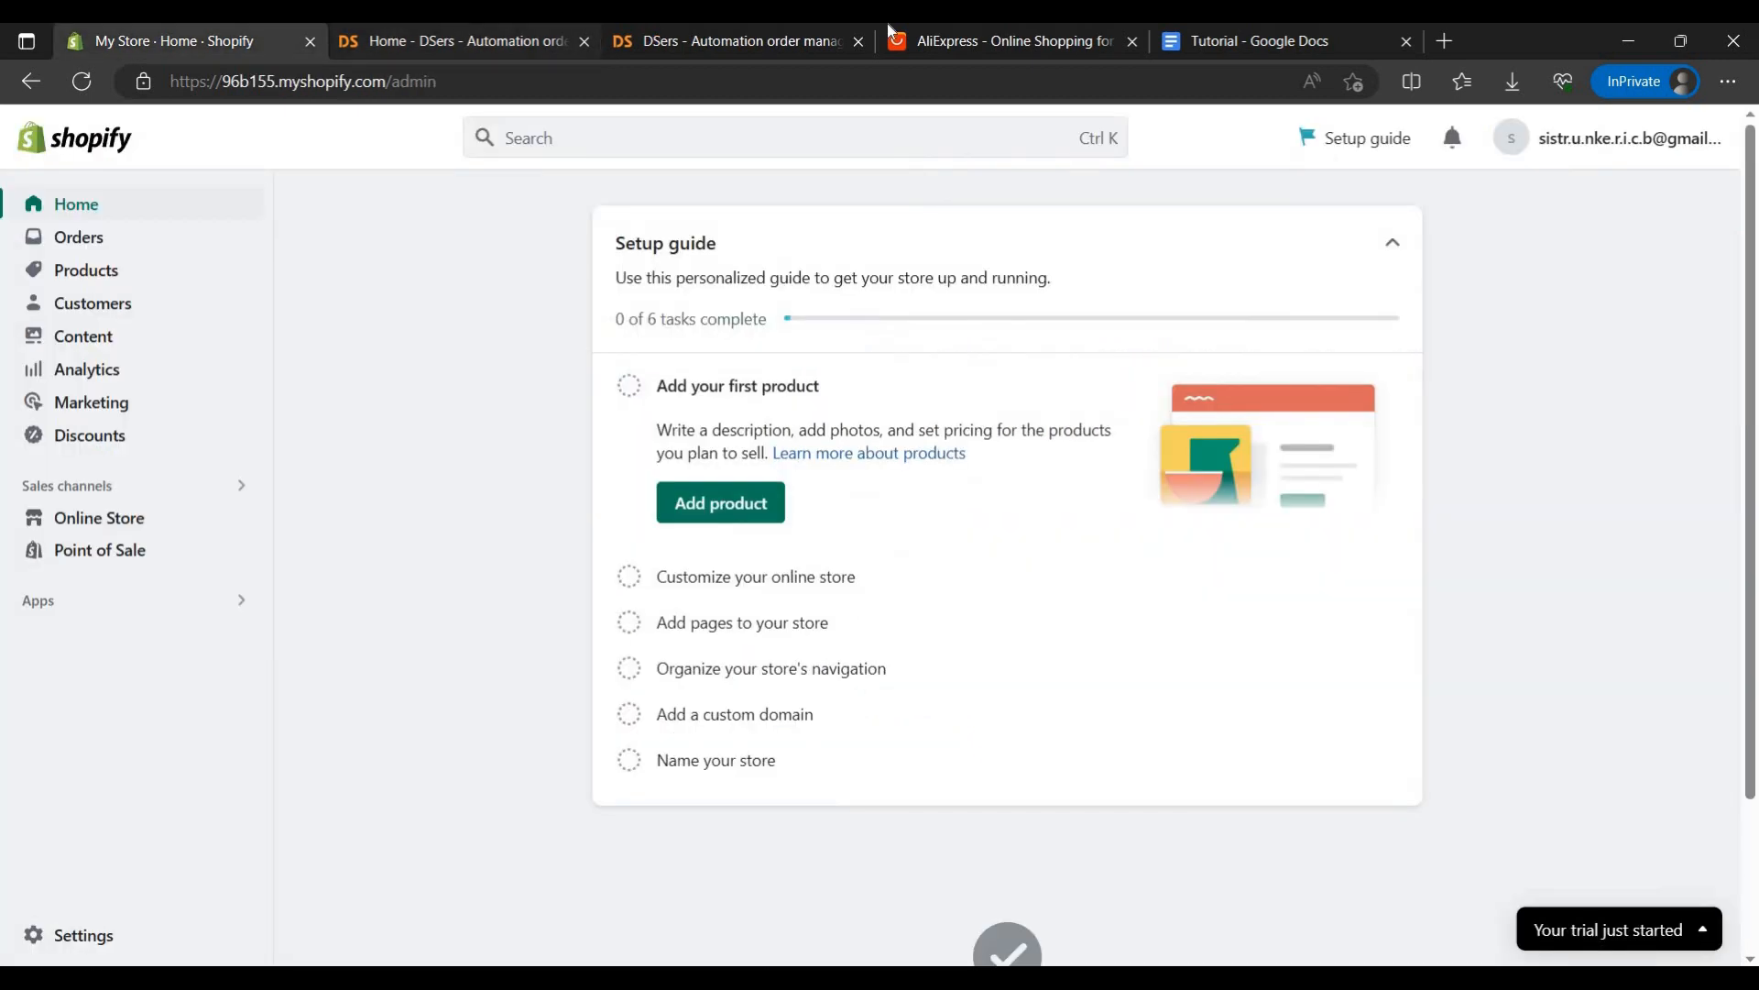
pyautogui.click(465, 35)
pyautogui.moveTo(1111, 35); pyautogui.dragTo(962, 35)
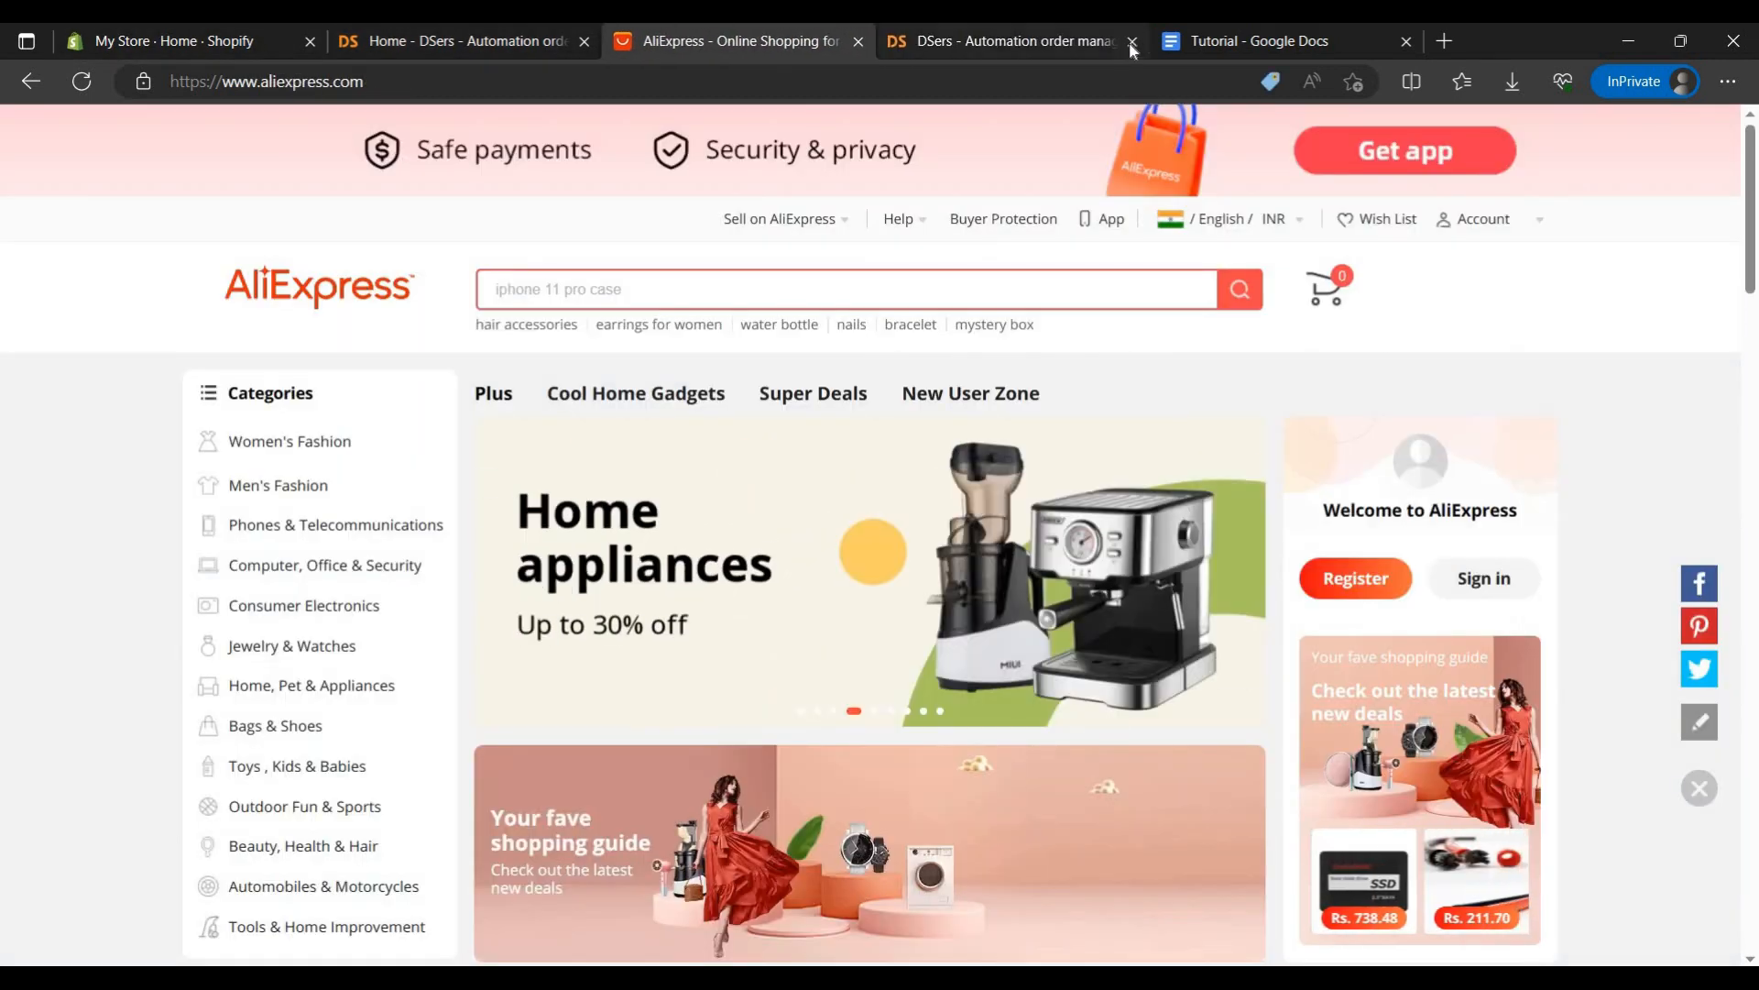
pyautogui.click(1127, 44)
pyautogui.click(1132, 41)
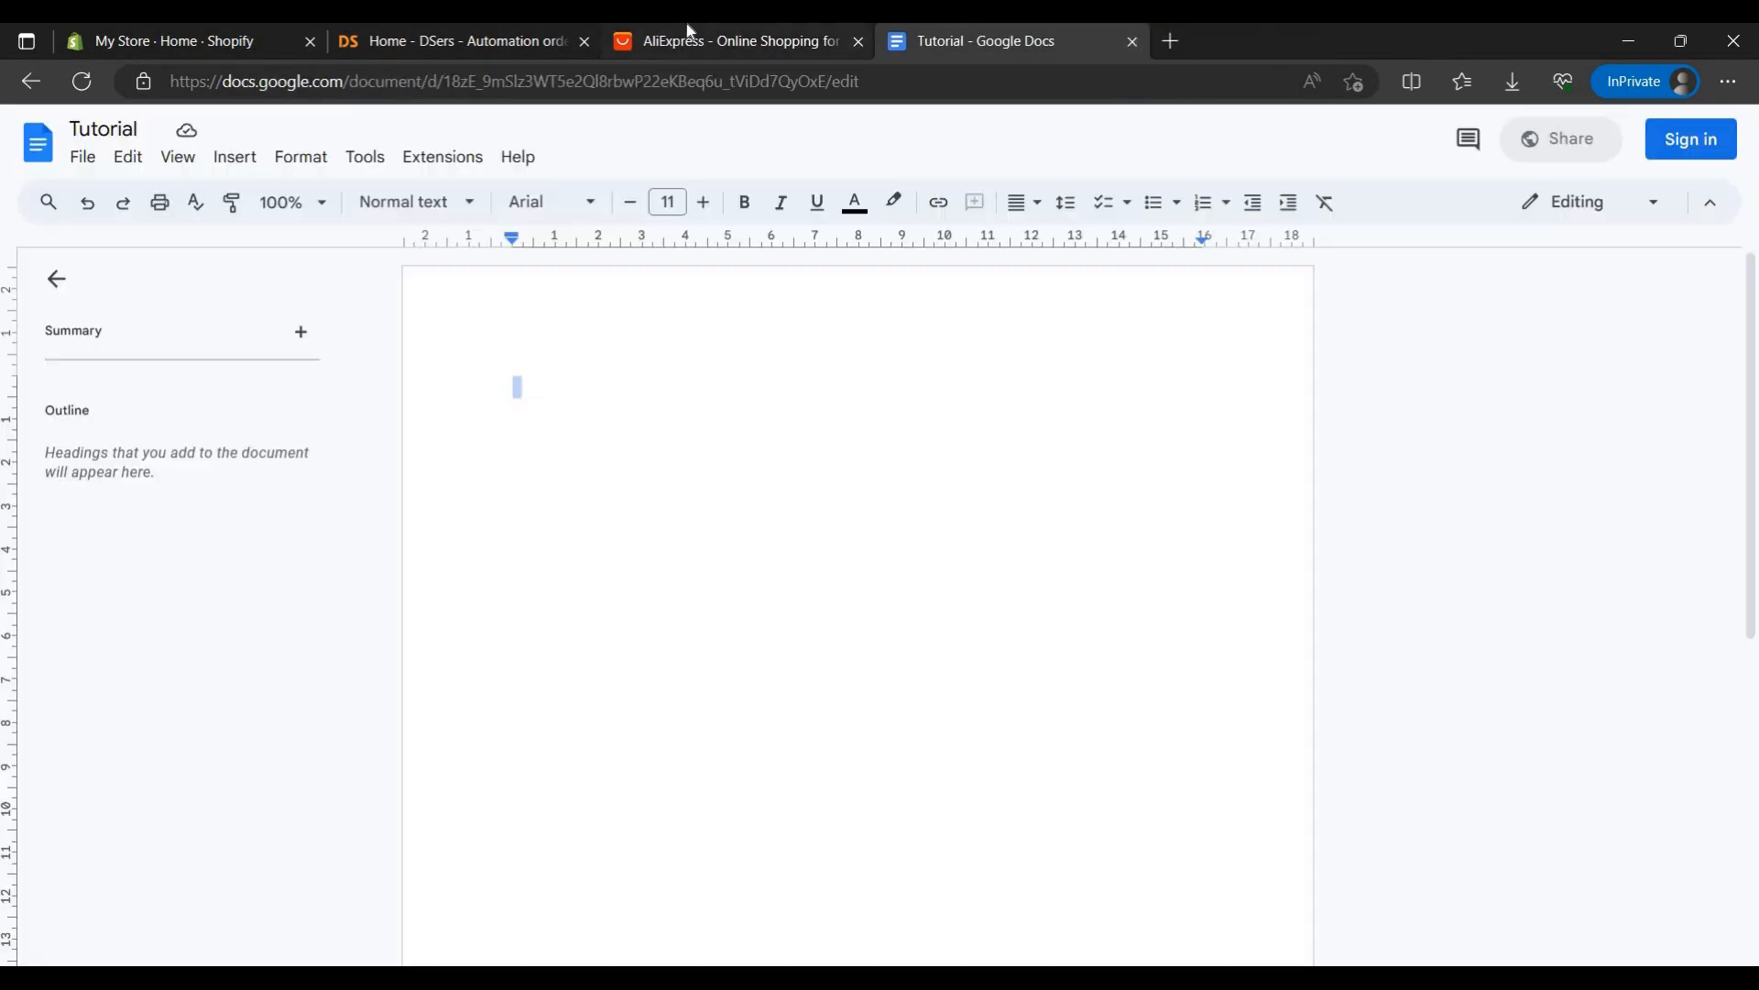
# Step: Switch to AliExpress and browse the home page's product sections, dismissing the sign-in prompt
pyautogui.click(690, 33)
pyautogui.scroll(-7, 1306, 627)
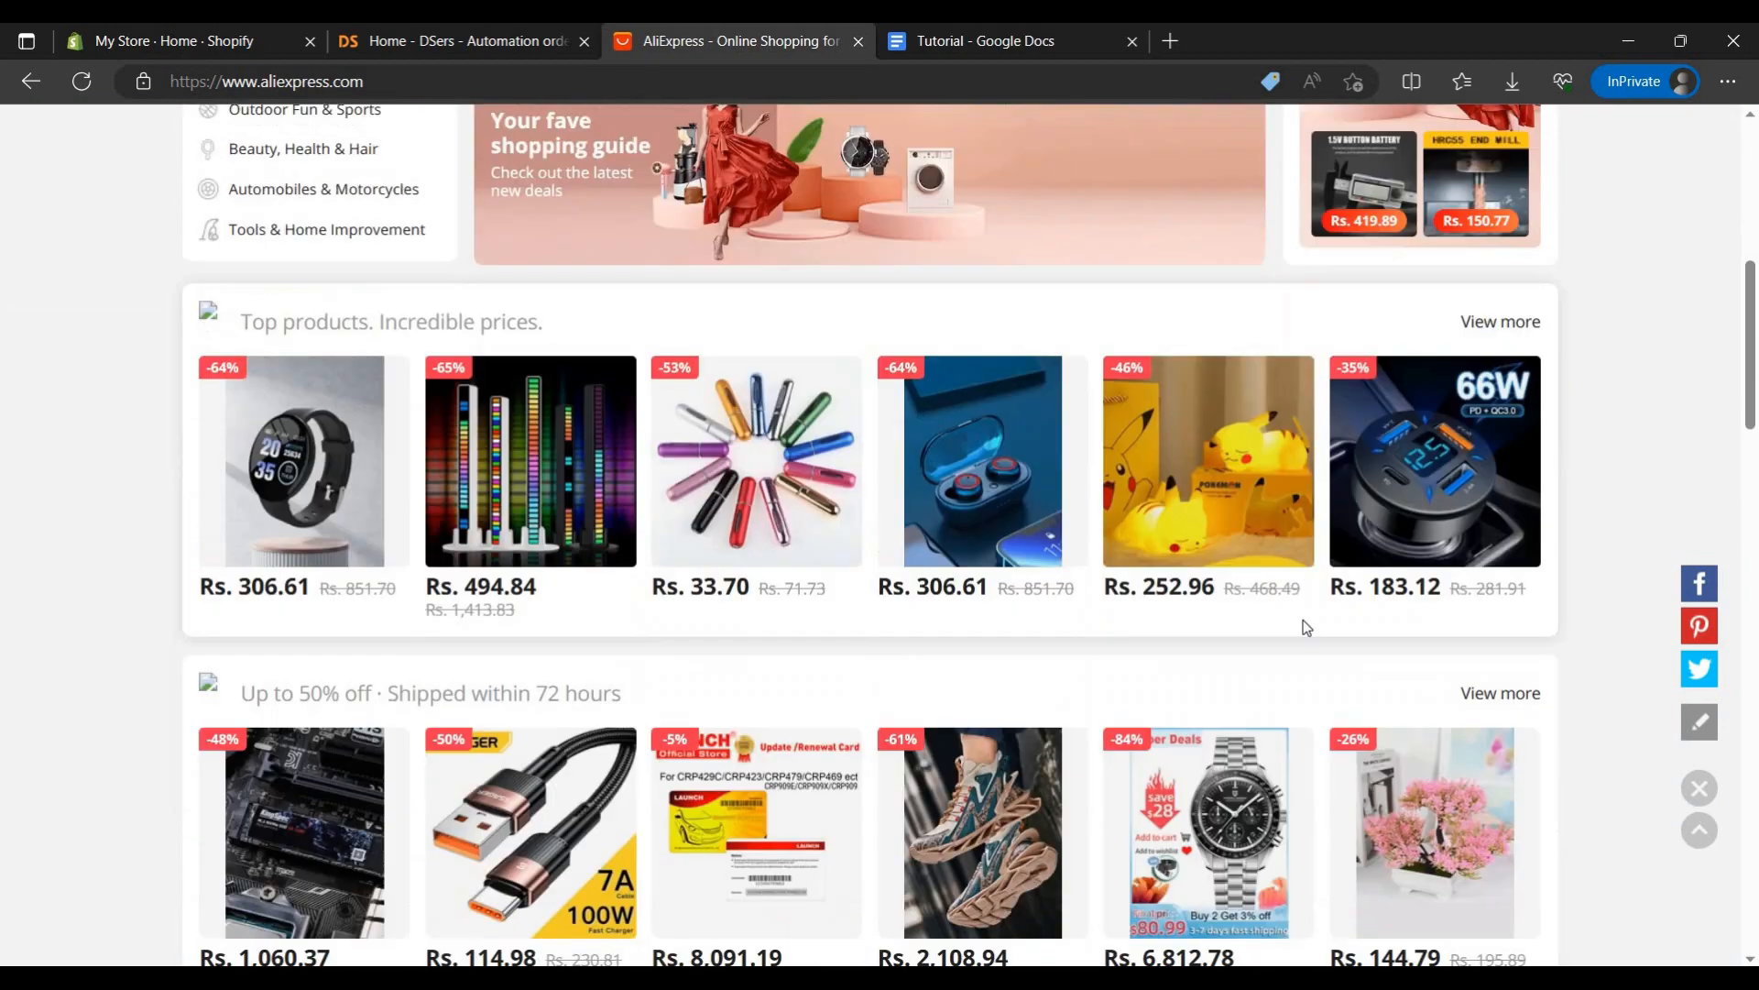
pyautogui.scroll(-3, 1307, 627)
pyautogui.scroll(-3, 311, 623)
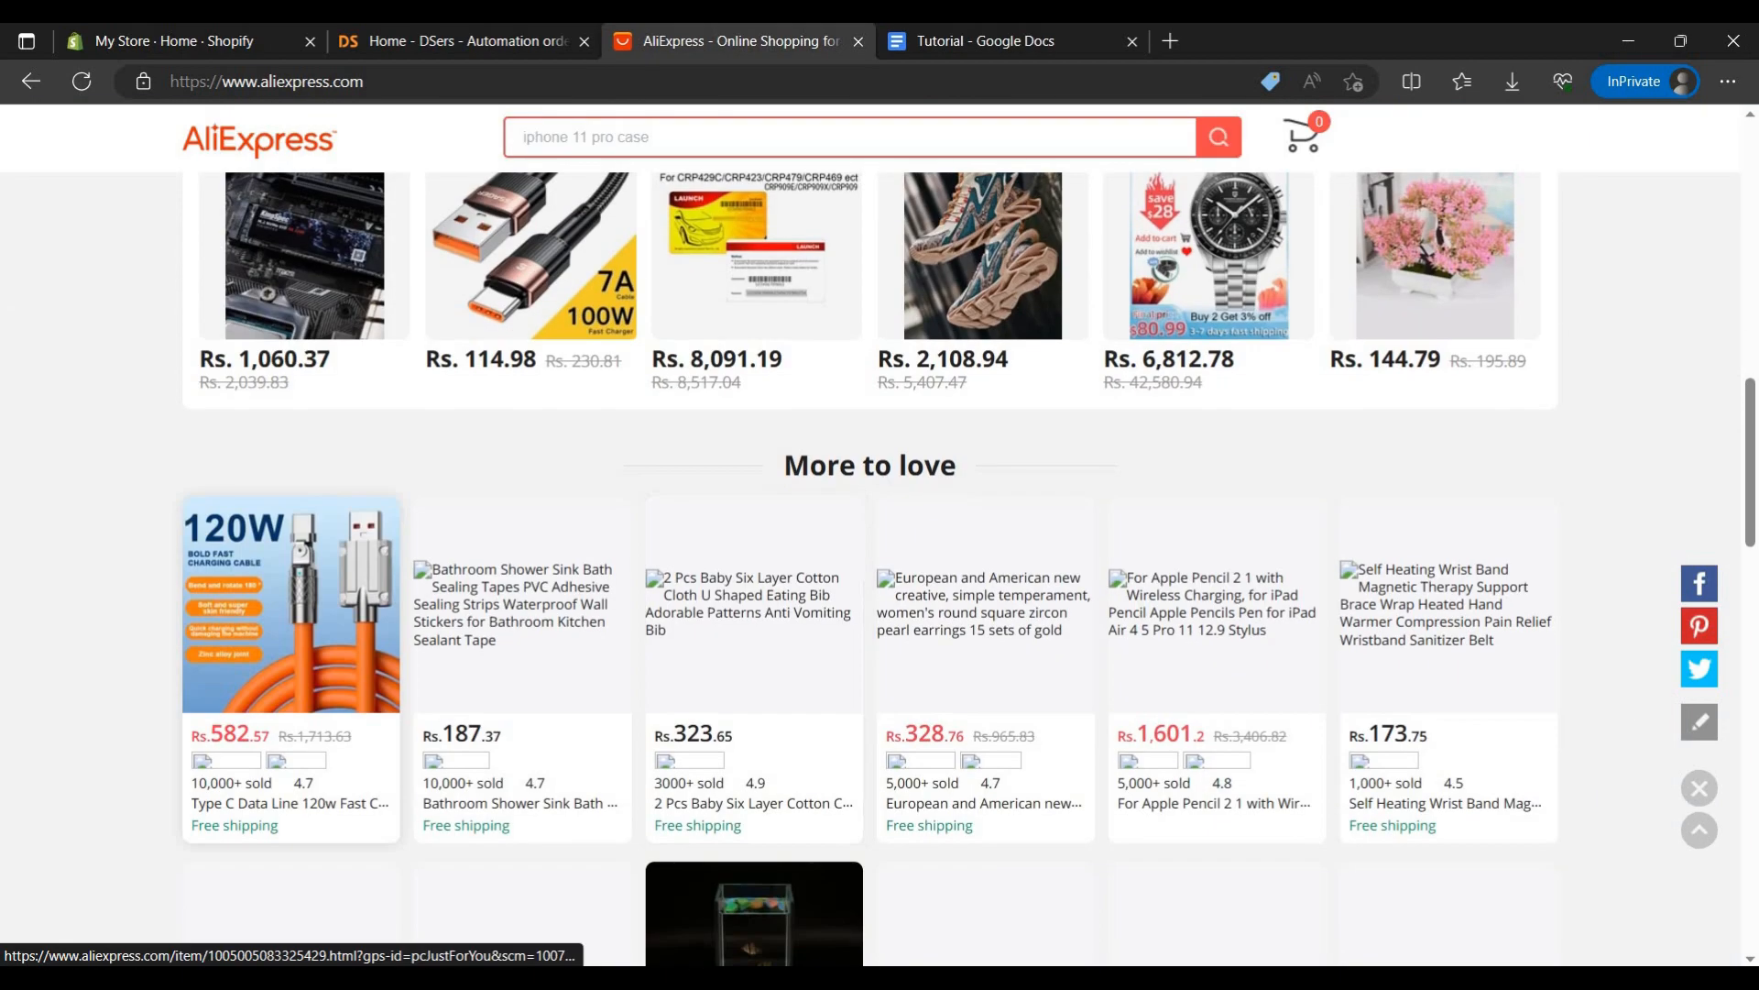
pyautogui.scroll(-3, 312, 632)
pyautogui.scroll(-2, 604, 733)
pyautogui.scroll(4, 608, 739)
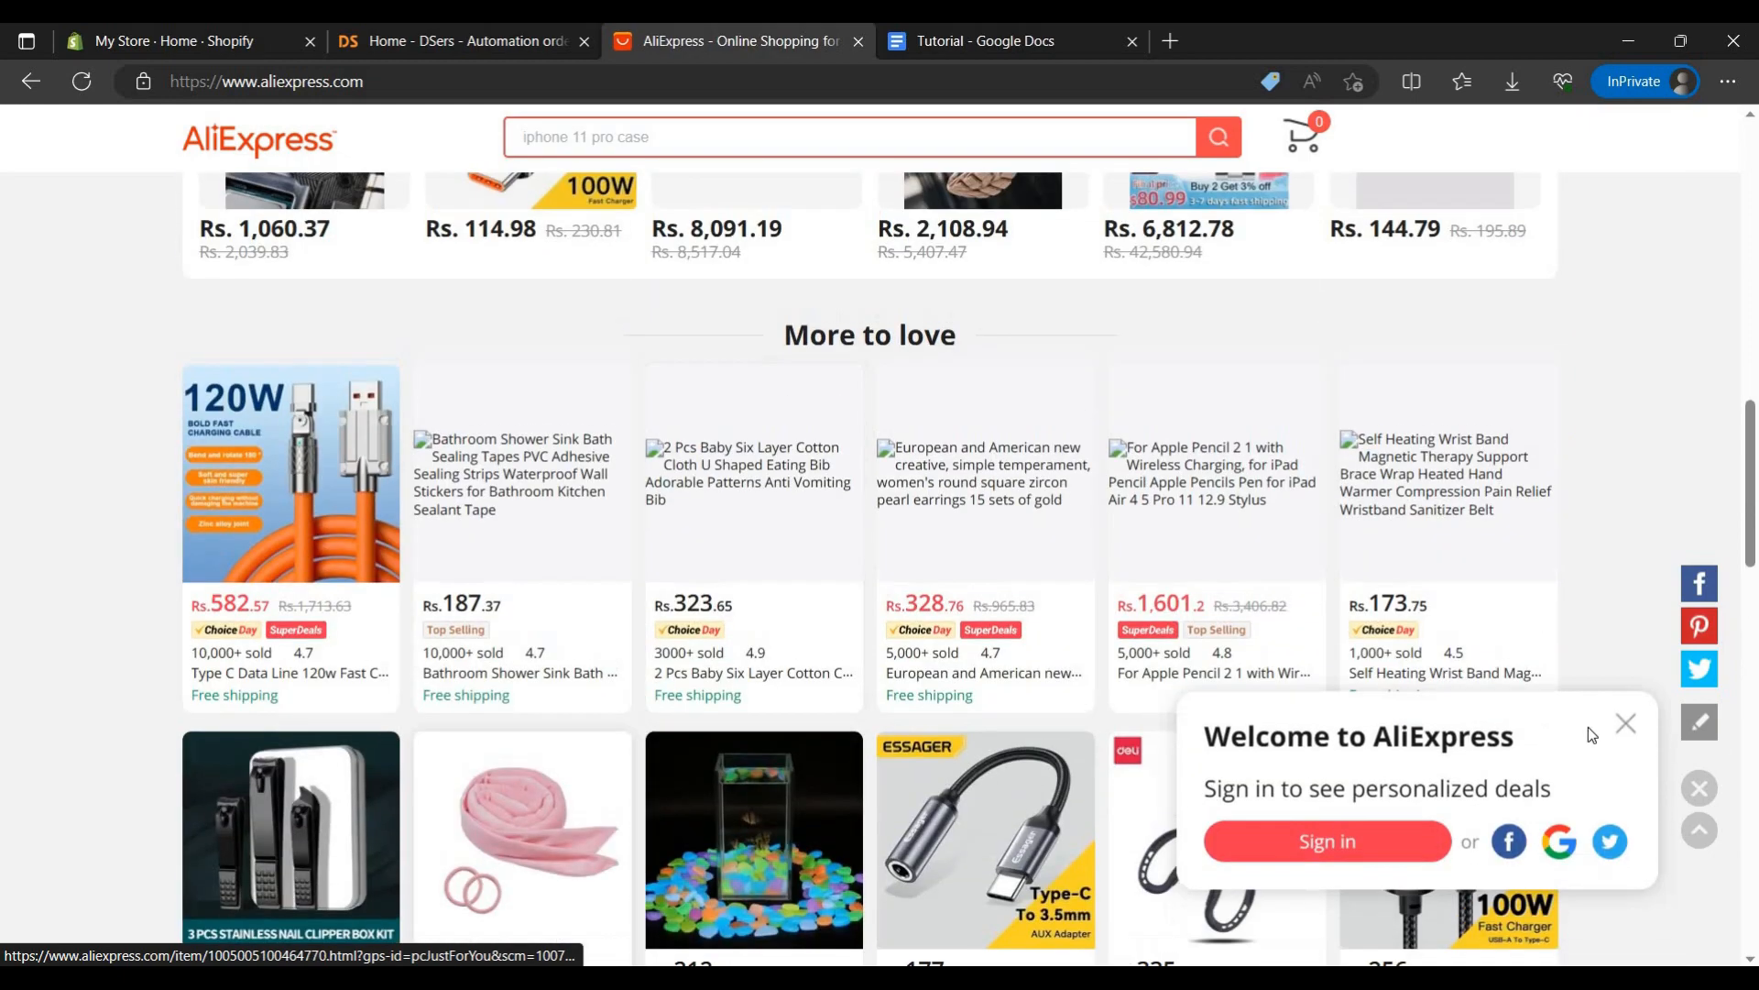
pyautogui.click(1626, 723)
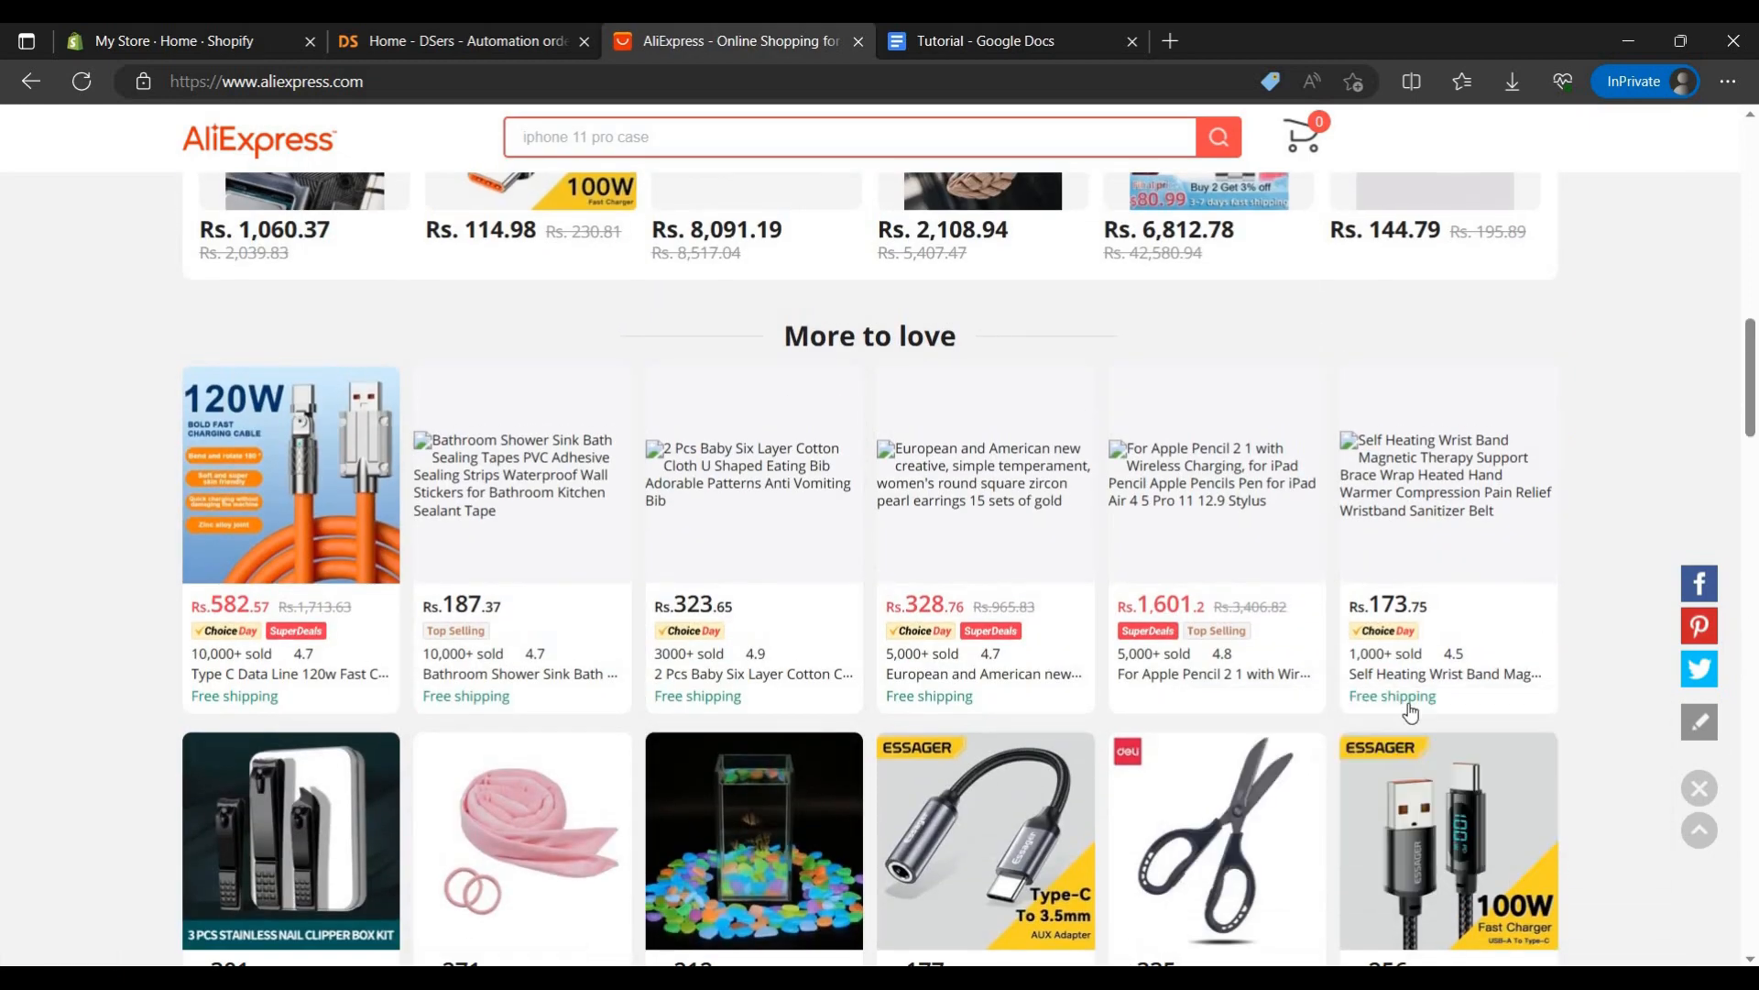
# Step: Find the ASOMETECH 3 in 1 USB charging cable in AliExpress's recommended products and open its listing in a new tab
pyautogui.scroll(-10, 1409, 713)
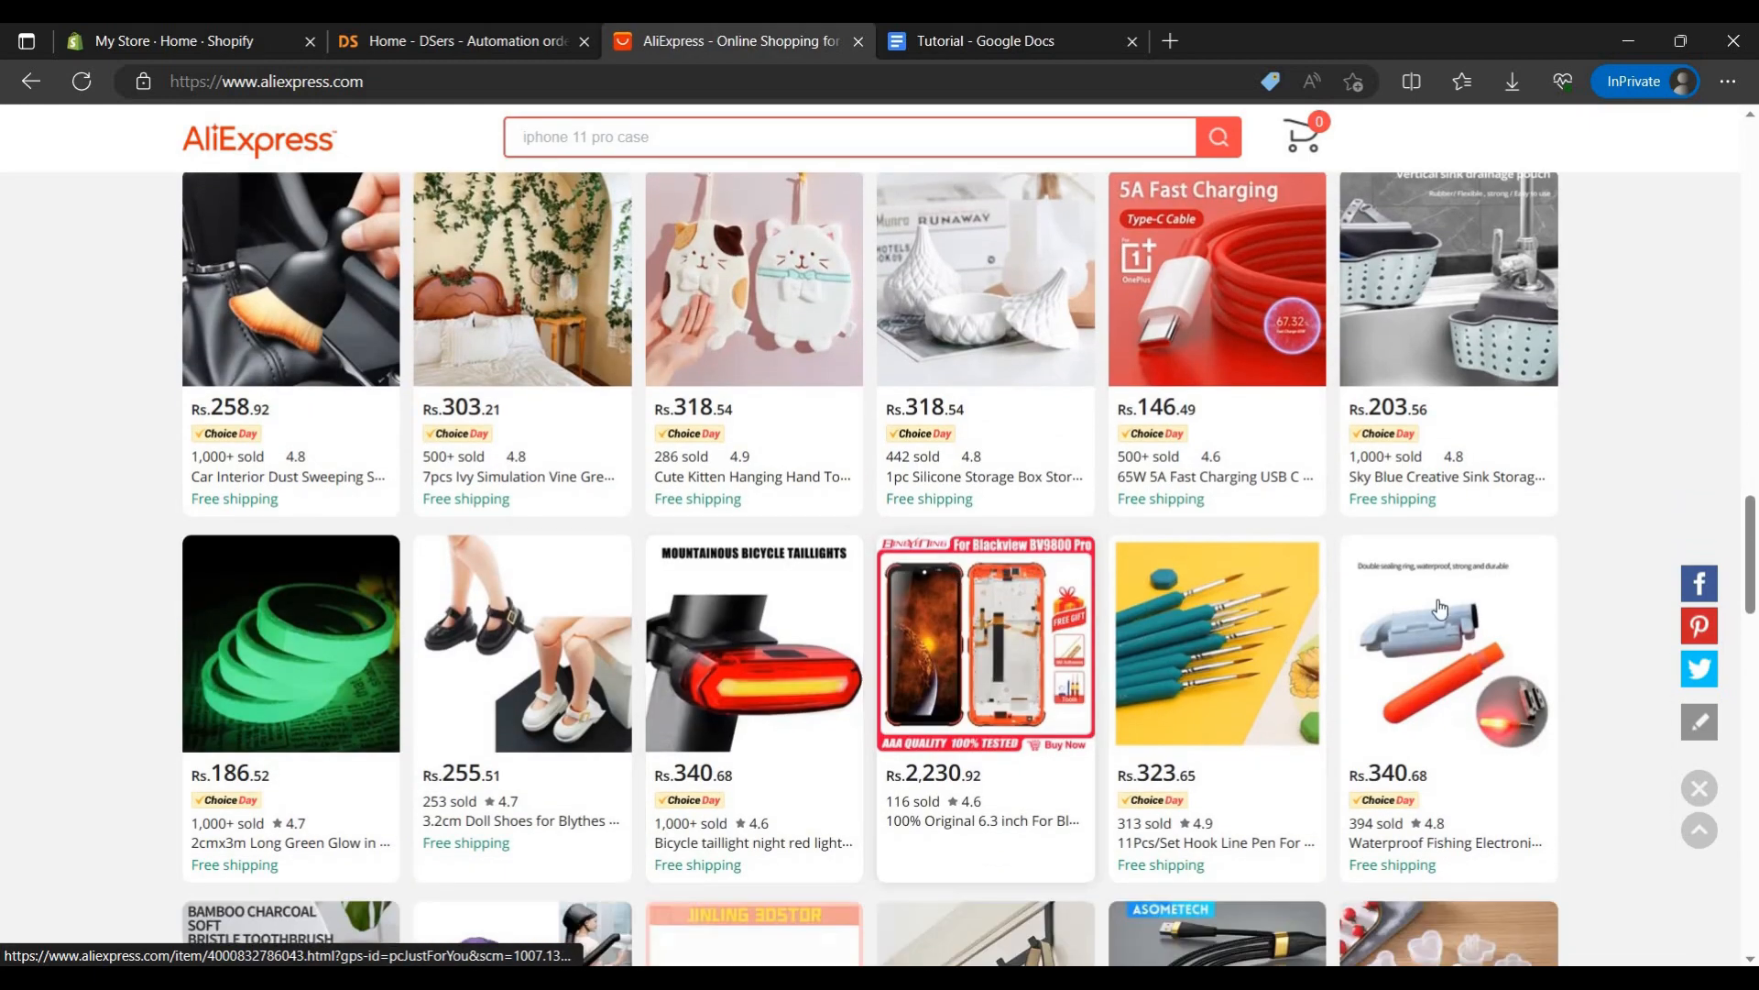
pyautogui.scroll(-3, 1440, 608)
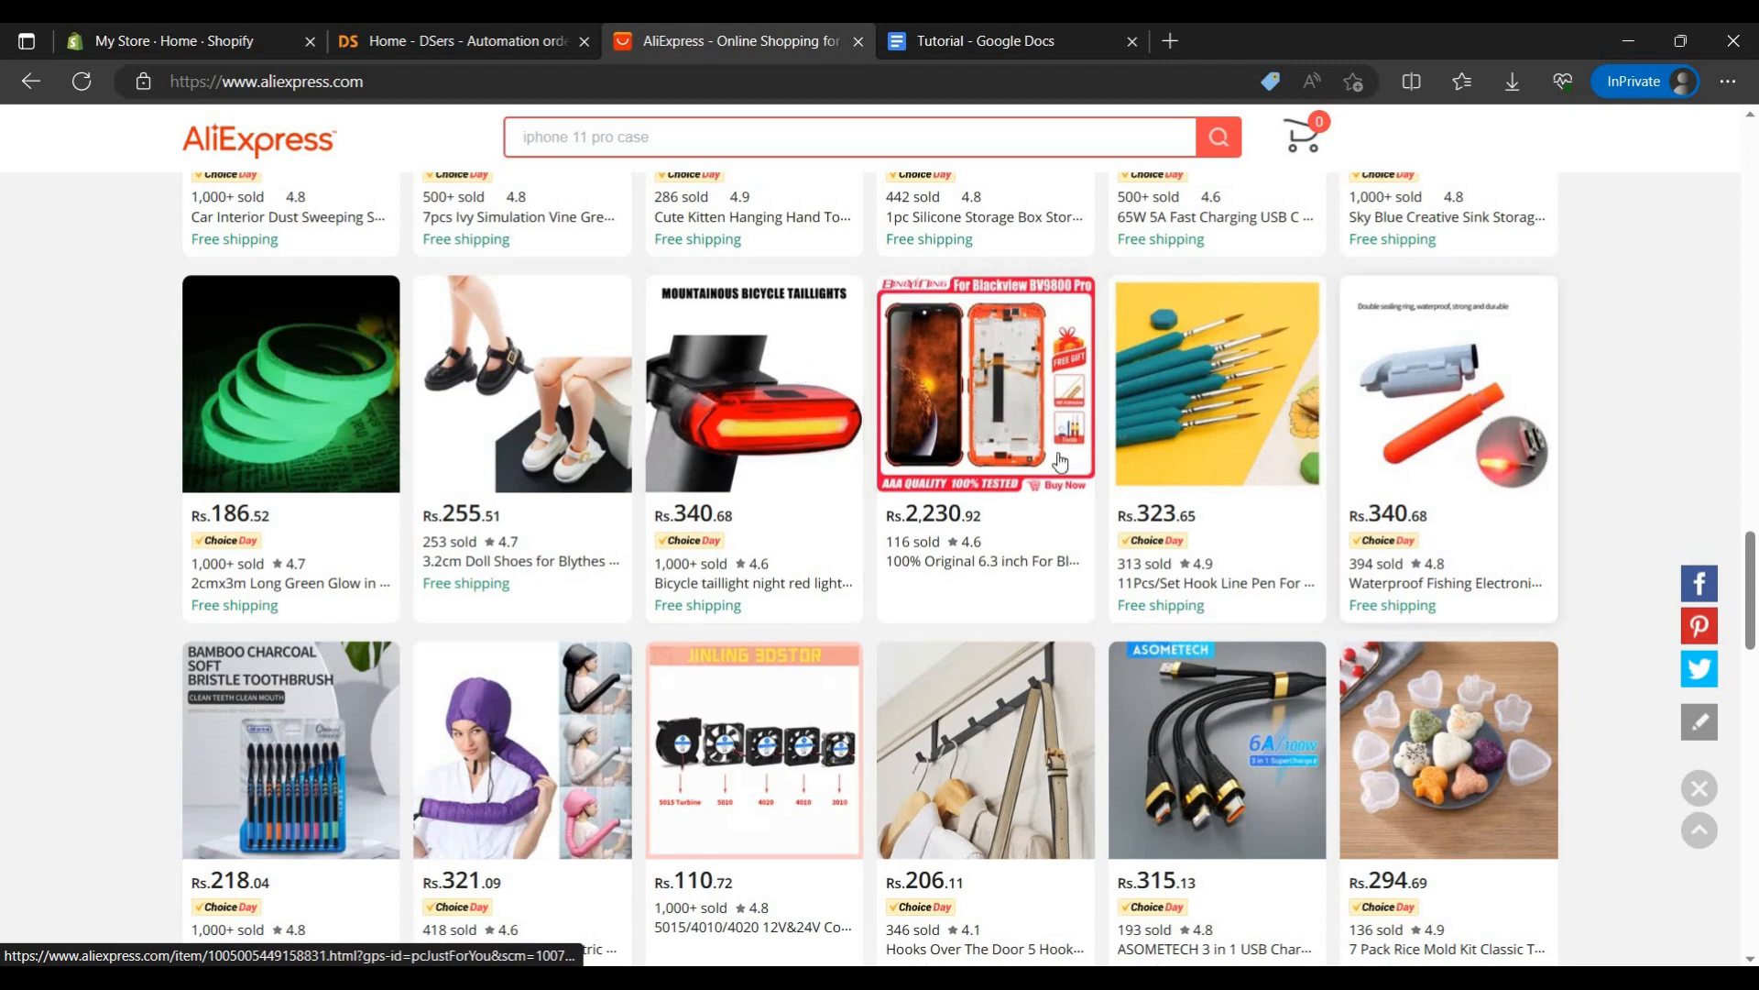
pyautogui.scroll(-3, 1164, 467)
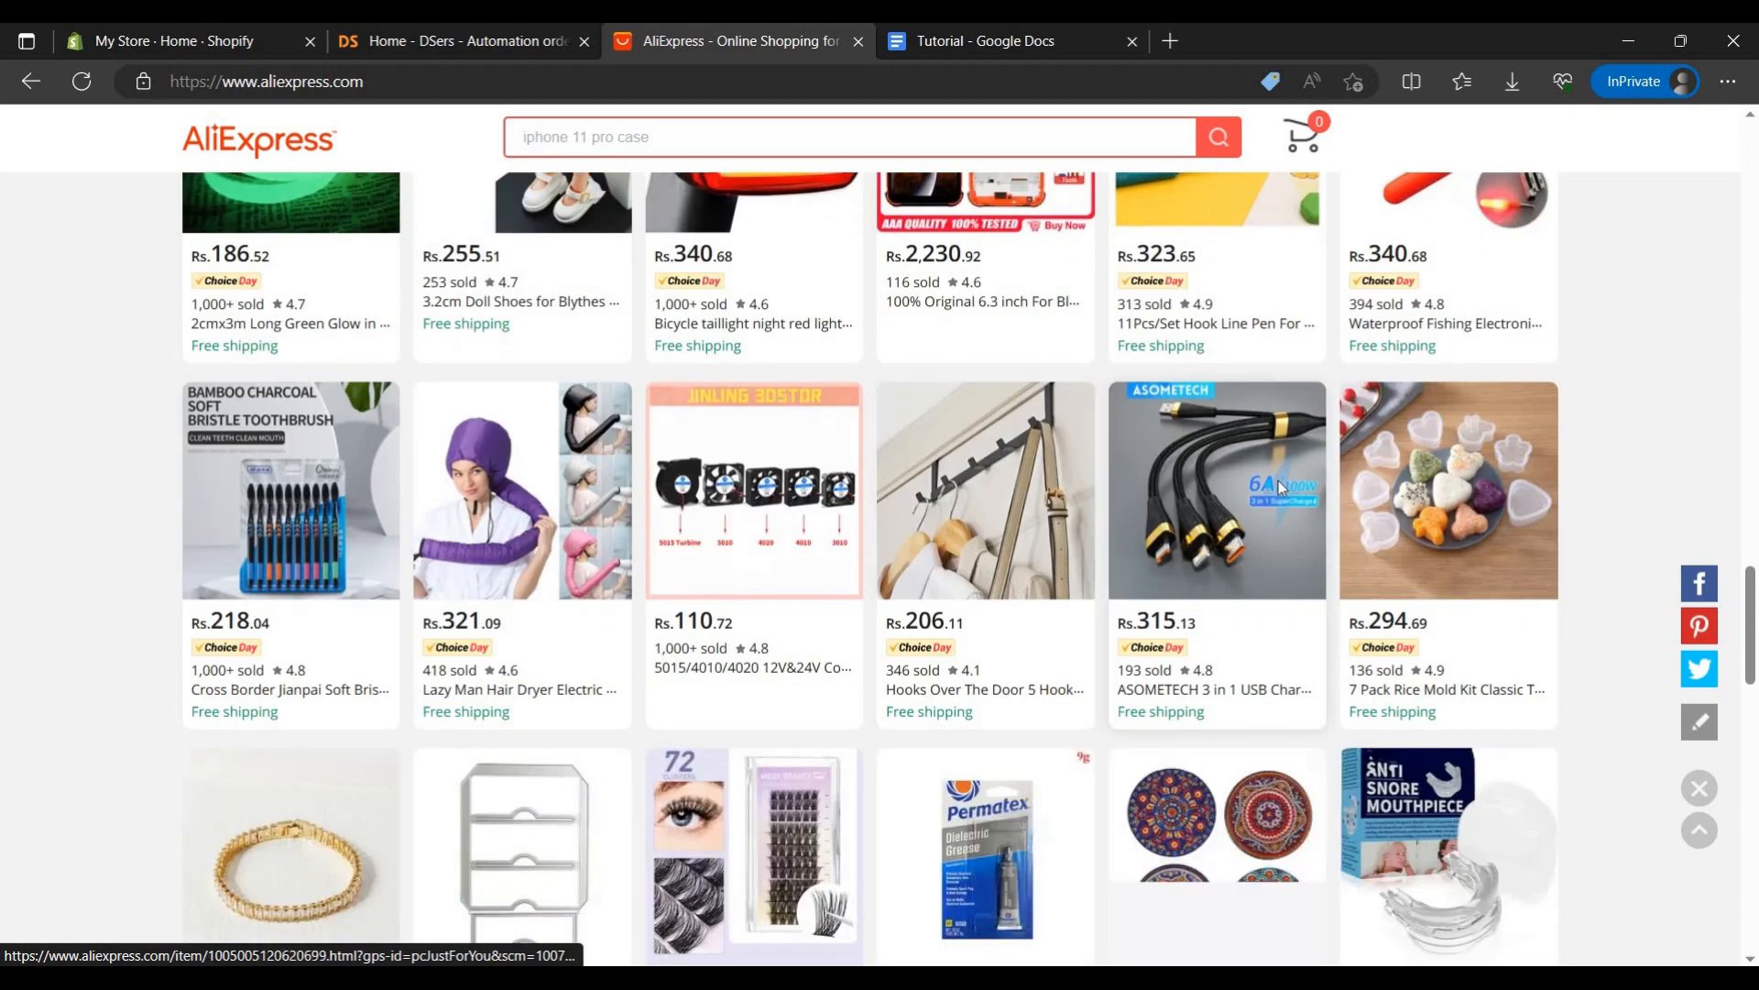
pyautogui.rightClick(1215, 511)
pyautogui.click(1295, 289)
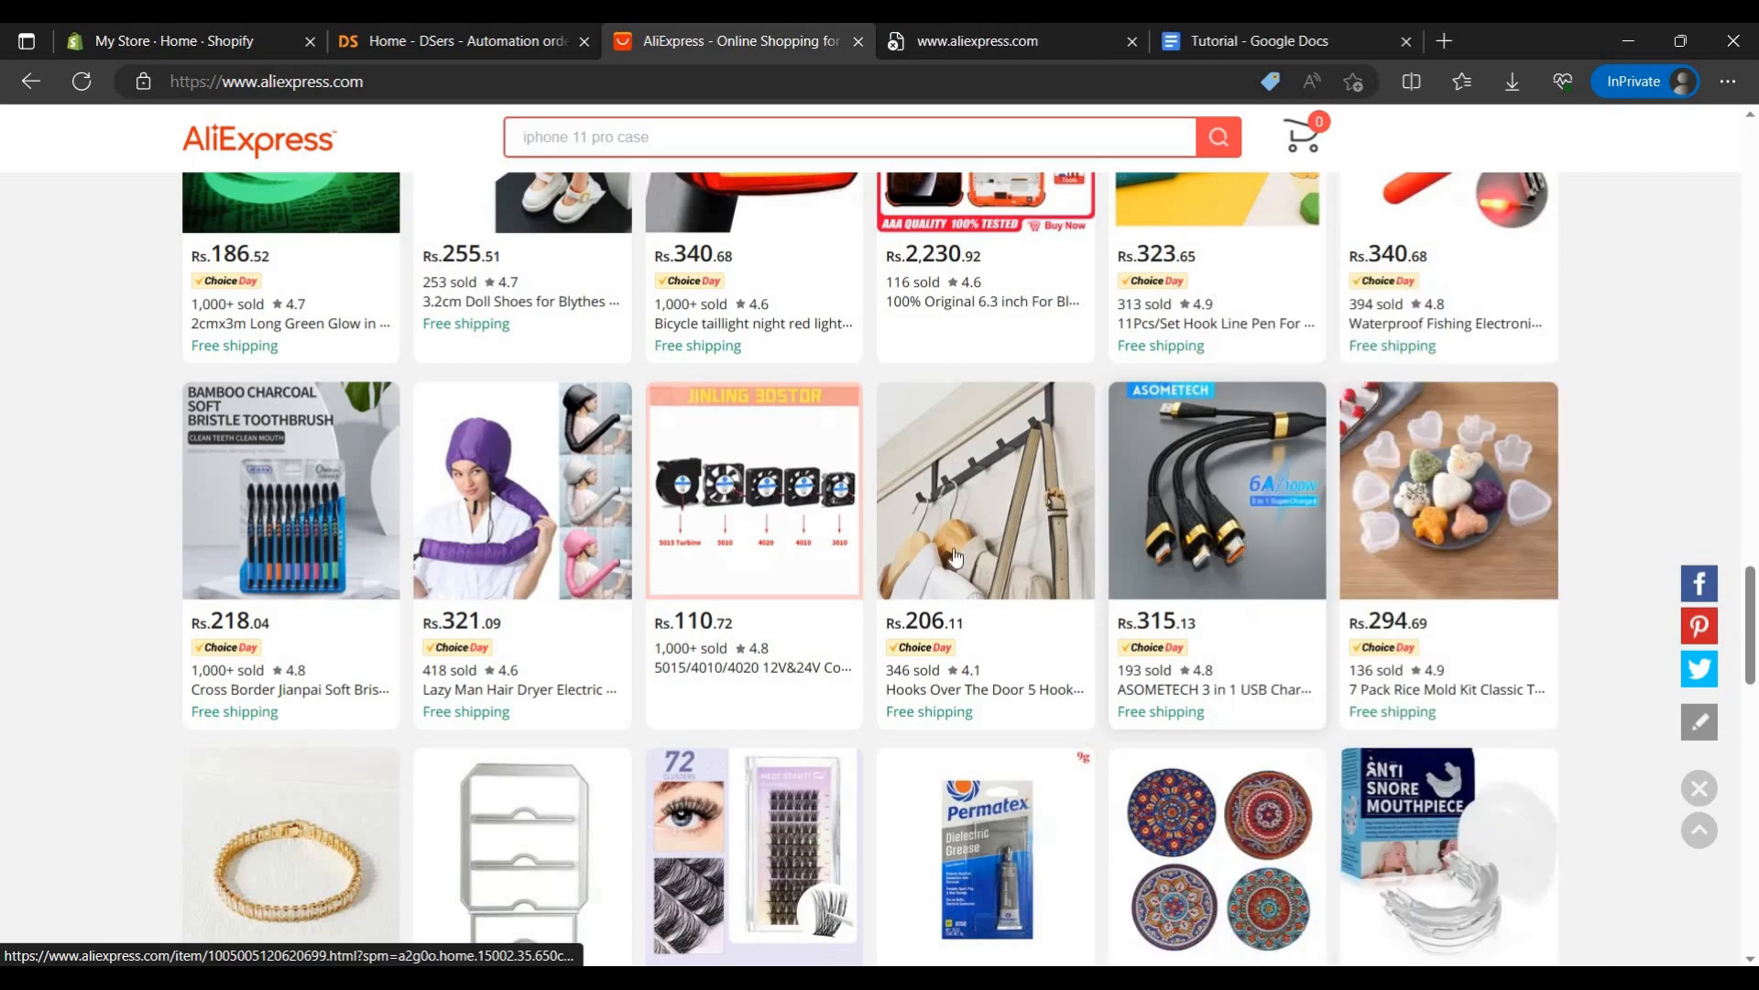
# Step: Open the Silica Gel Facial Brush listing from the recommended products in a new tab
pyautogui.scroll(-5, 553, 834)
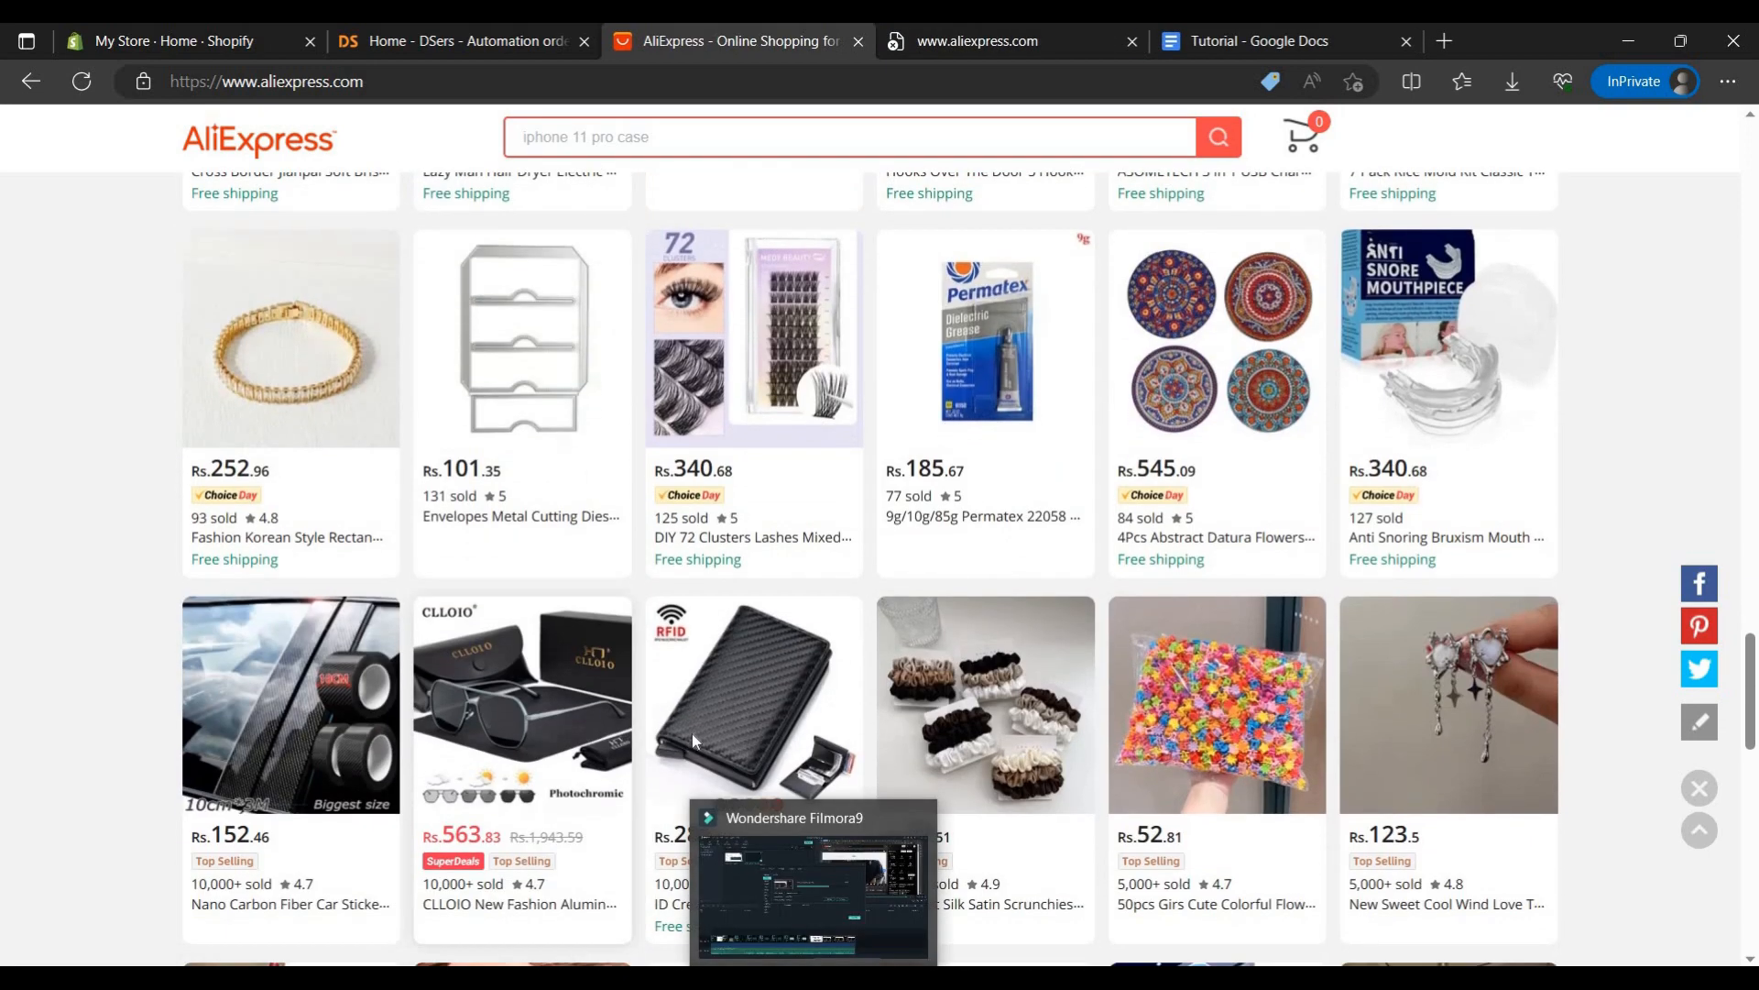
pyautogui.rightClick(691, 733)
pyautogui.click(290, 638)
pyautogui.scroll(-4, 291, 639)
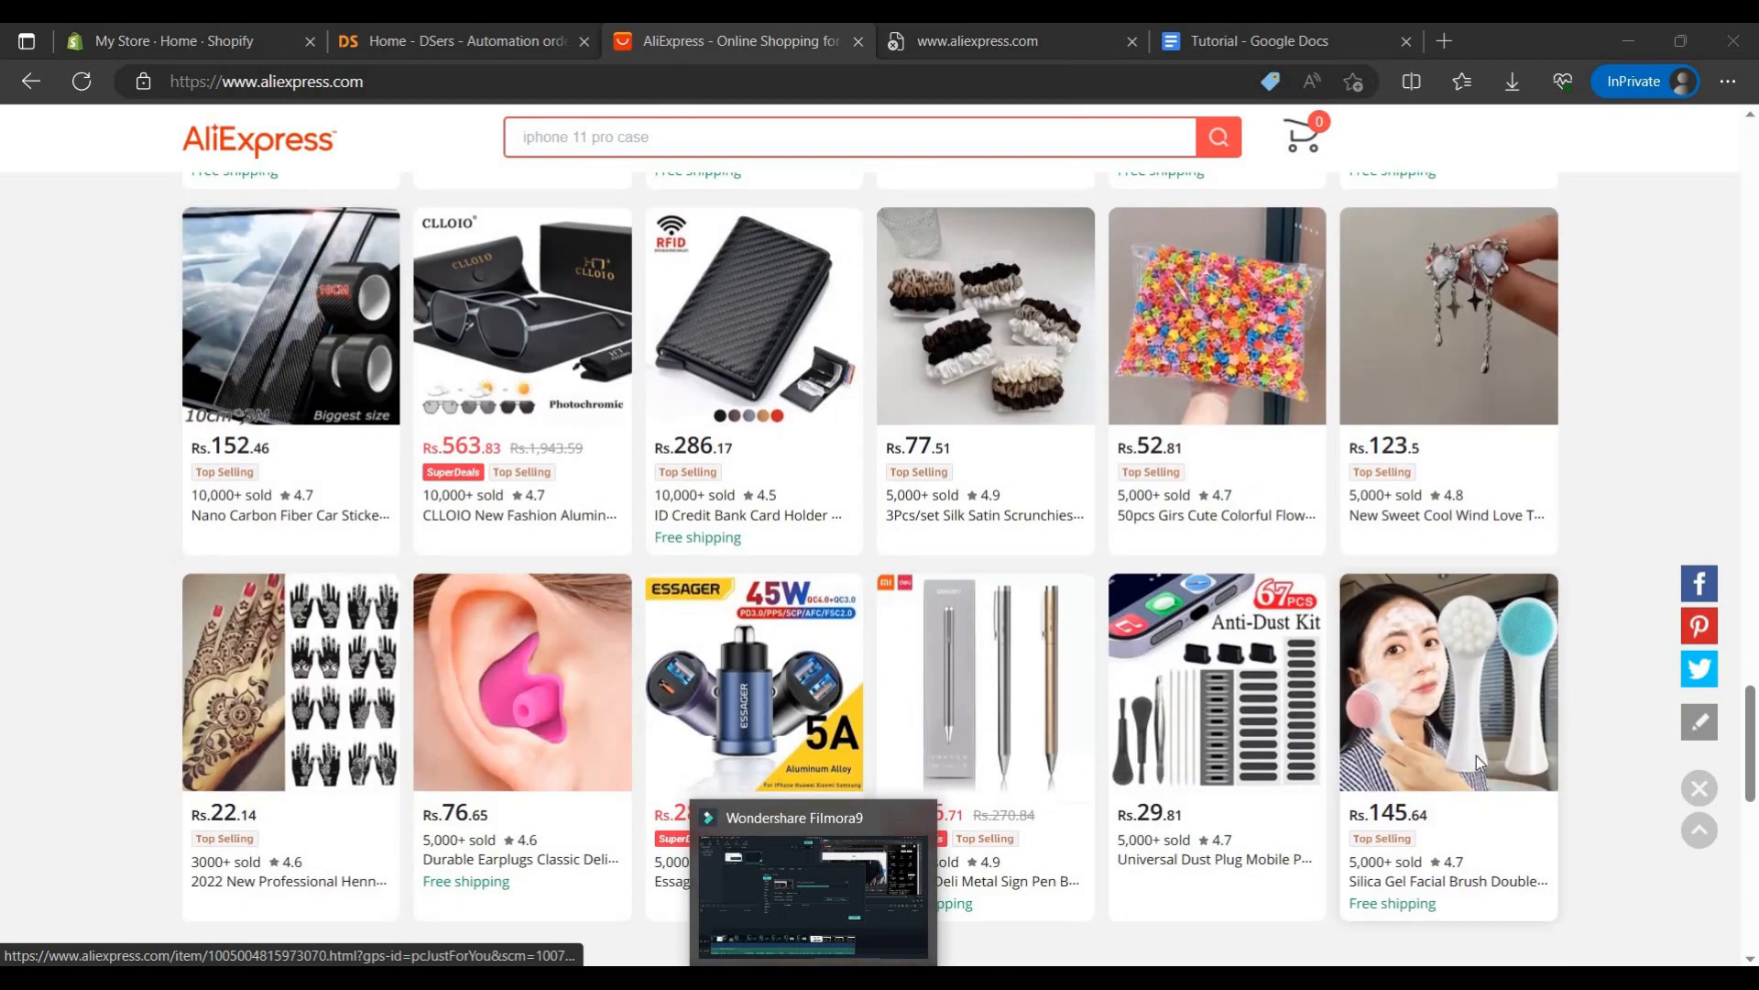
pyautogui.rightClick(1476, 755)
pyautogui.click(1541, 62)
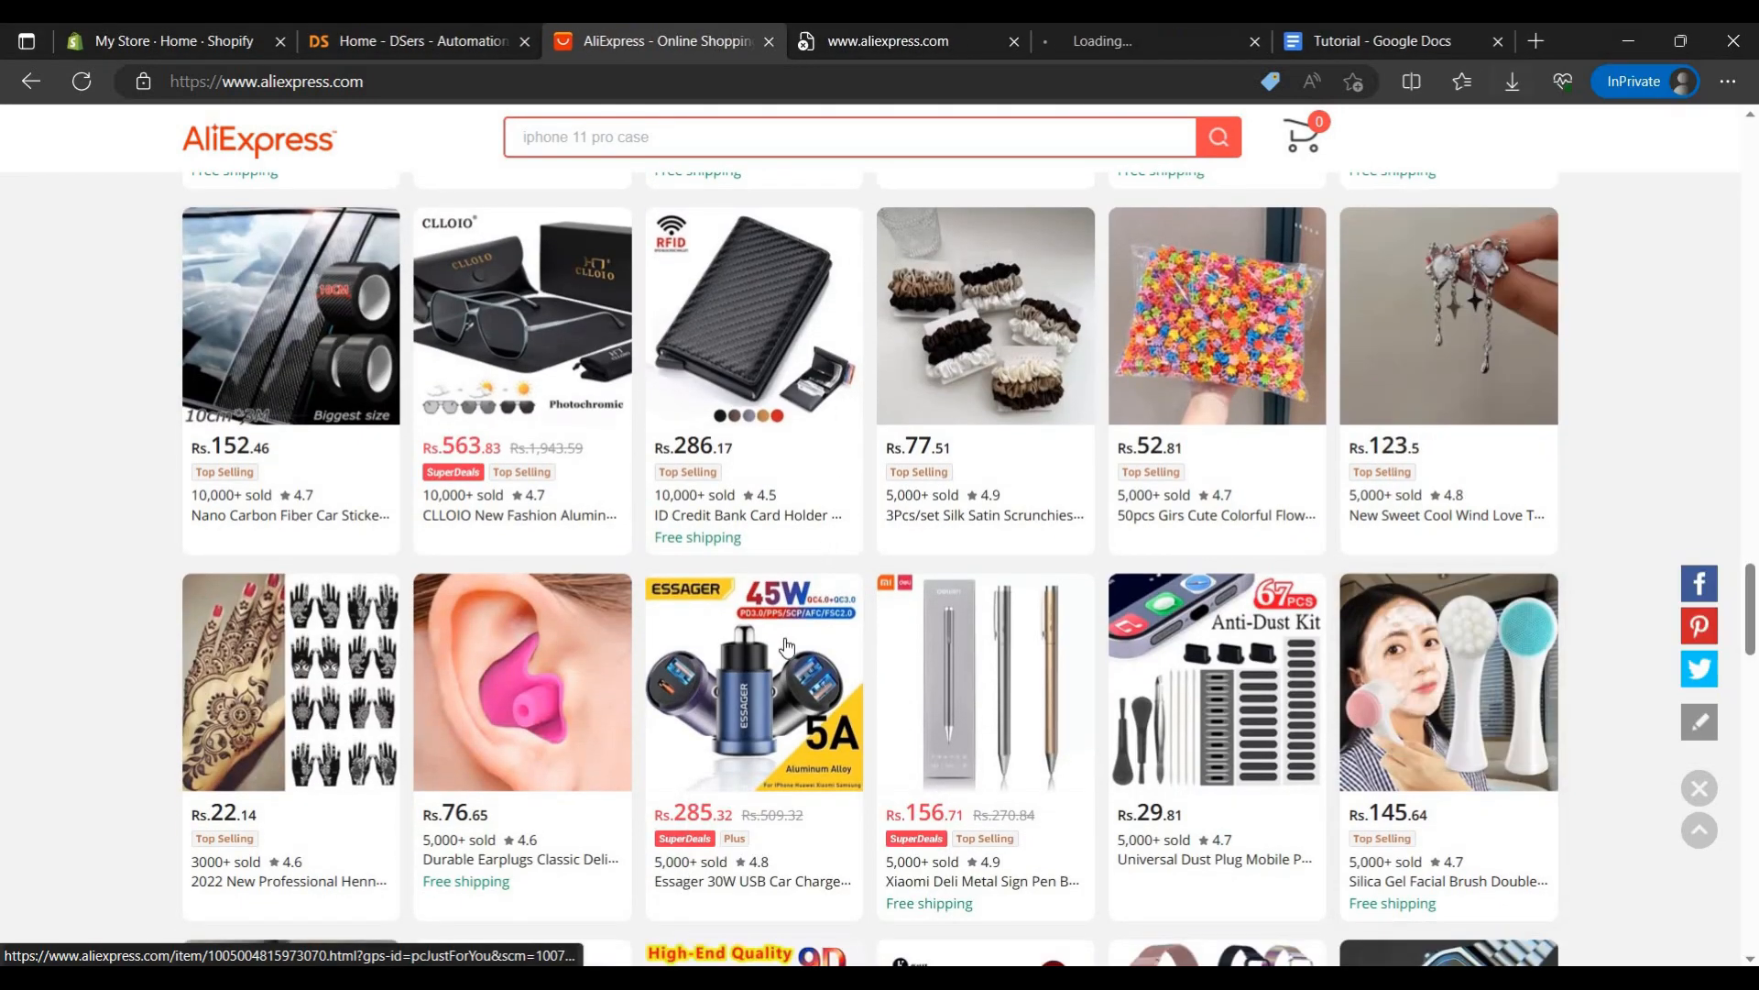
# Step: Open the Essager 30W USB car charger and the iPhone protective glass listings in separate new tabs
pyautogui.rightClick(785, 269)
pyautogui.click(879, 290)
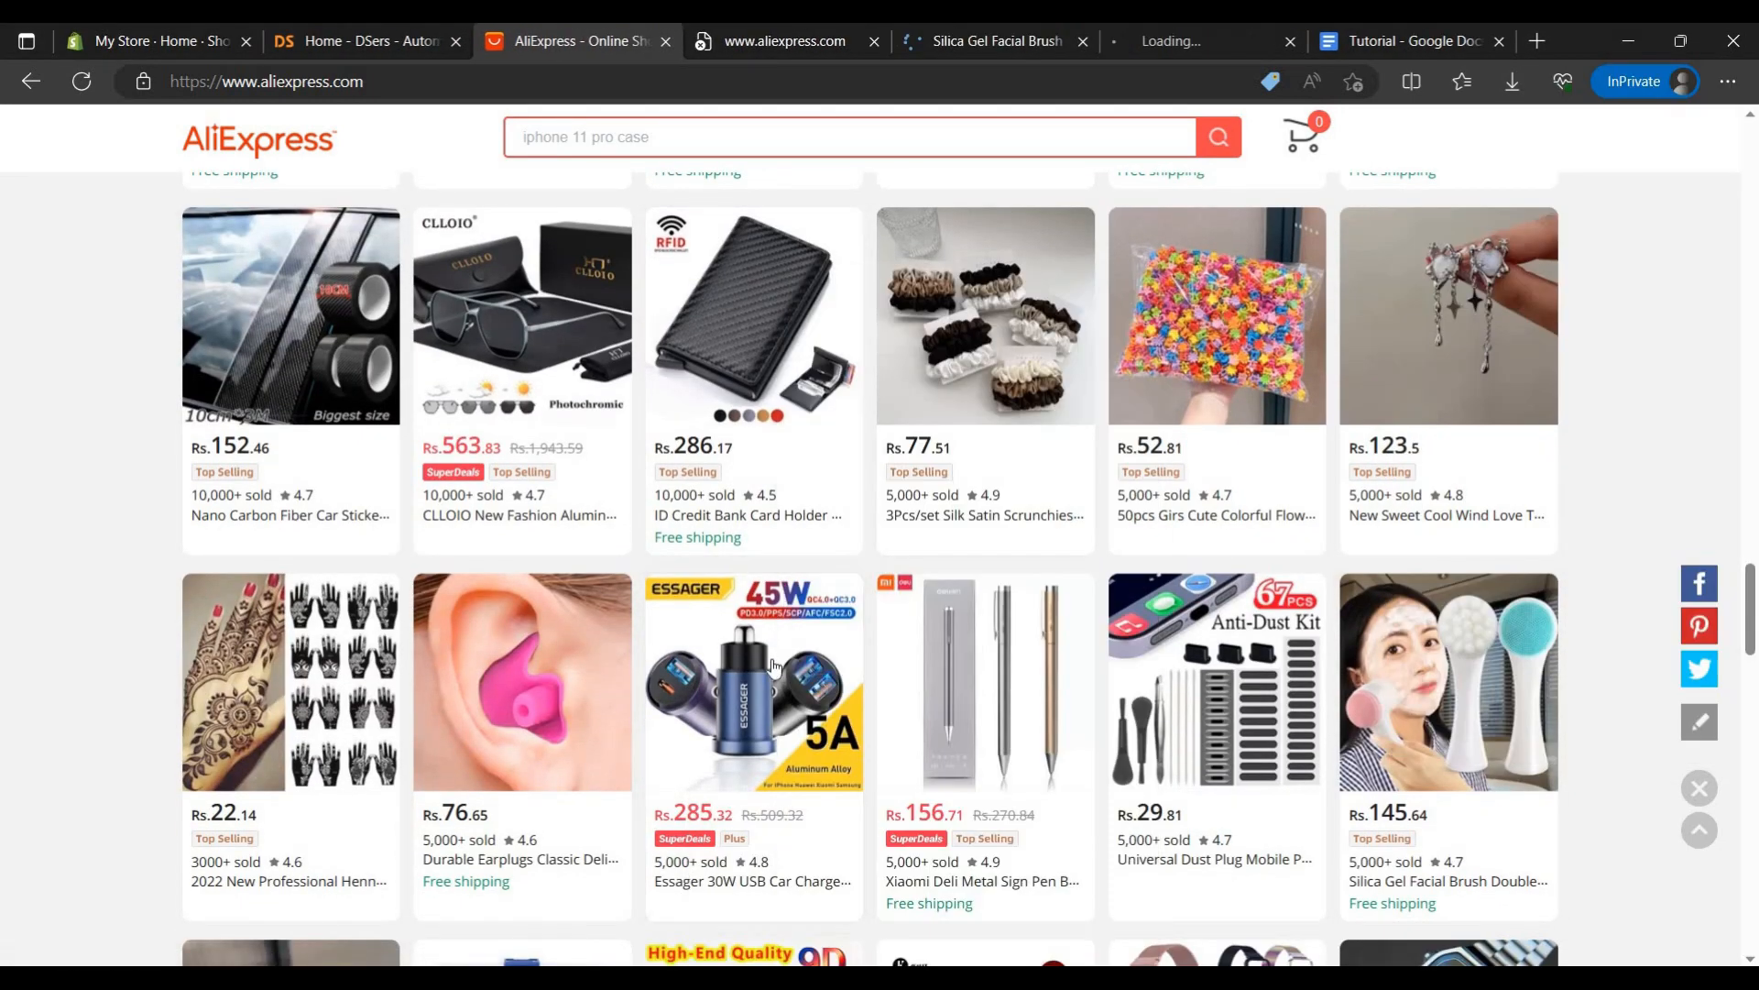
pyautogui.scroll(-5, 778, 598)
pyautogui.rightClick(779, 599)
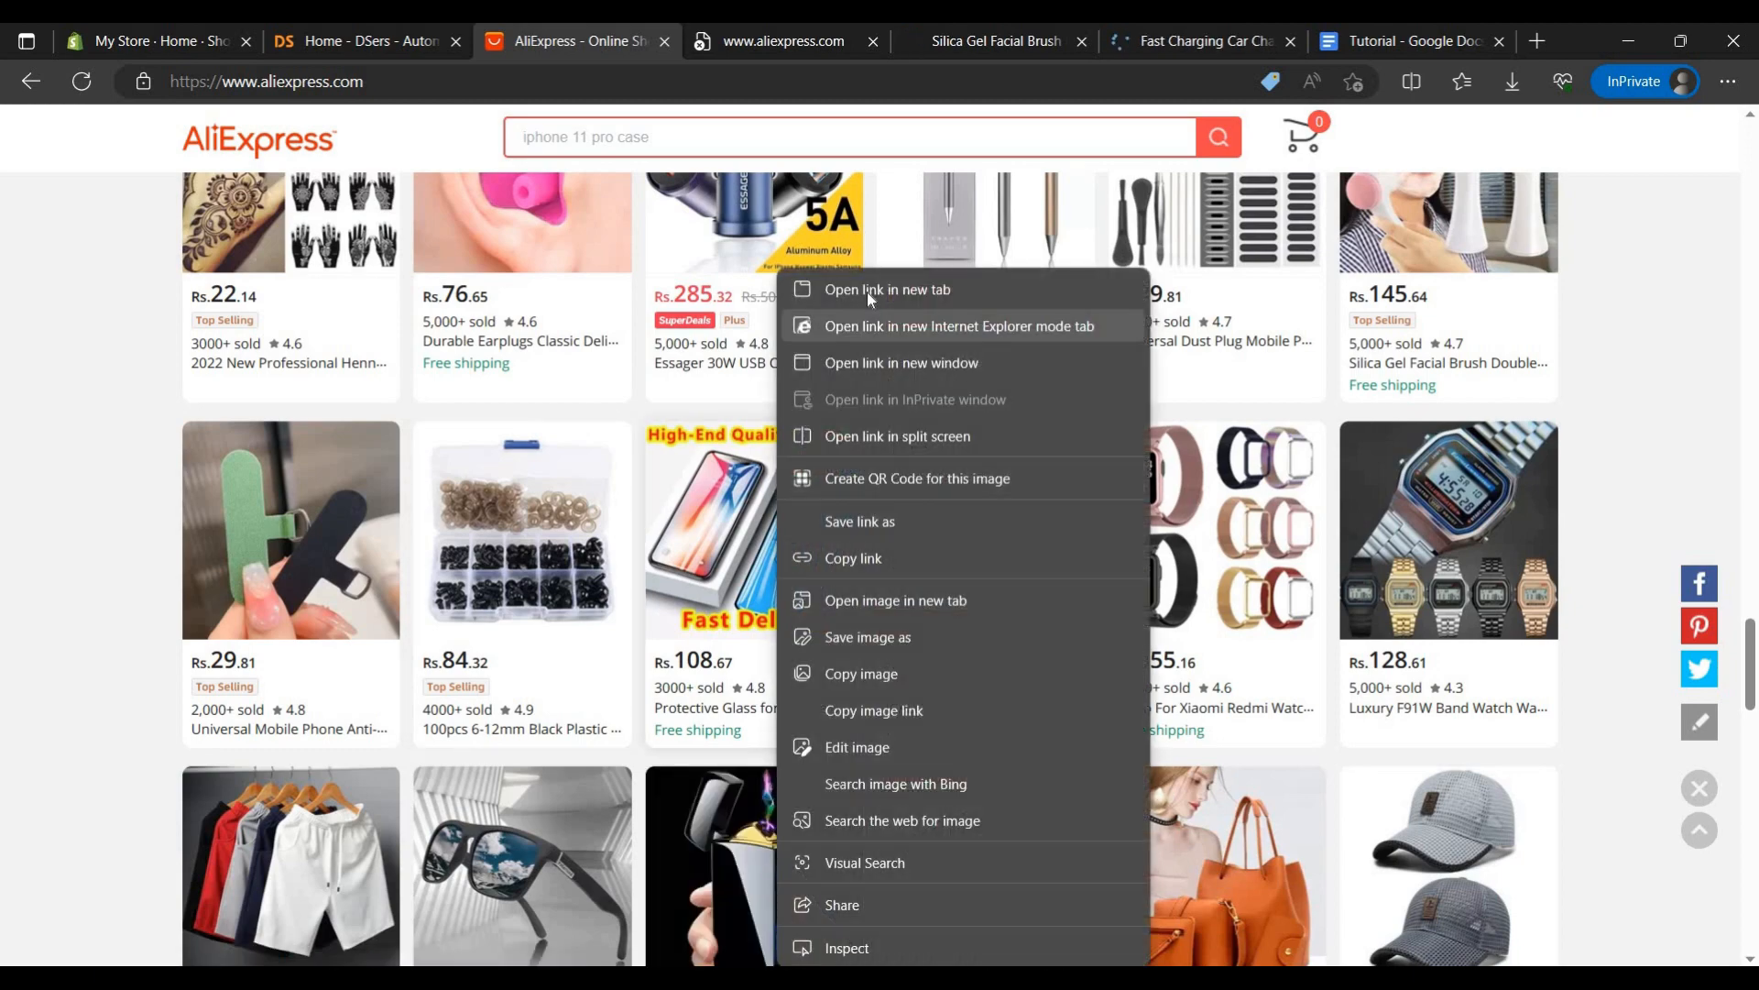
pyautogui.click(867, 291)
# Step: Find the Xiaomi G6Pro Drone in AliExpress's recommended products and open its listing in a new tab
pyautogui.scroll(-4, 463, 551)
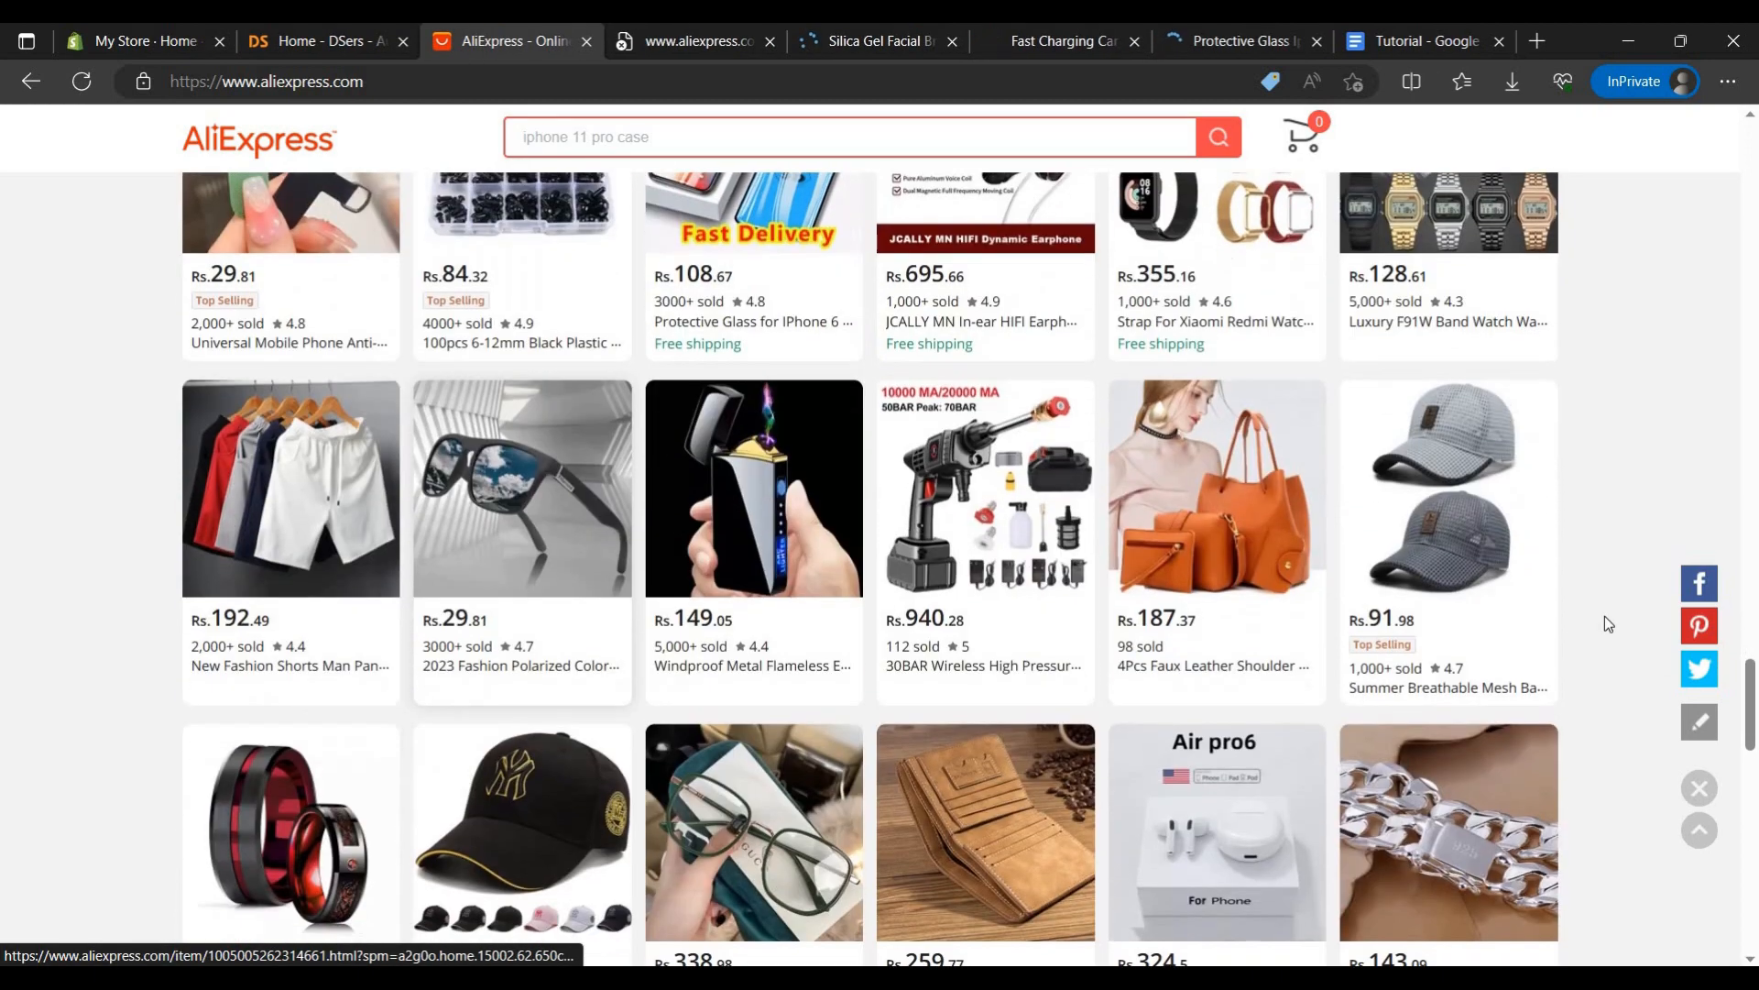
pyautogui.scroll(-3, 1188, 692)
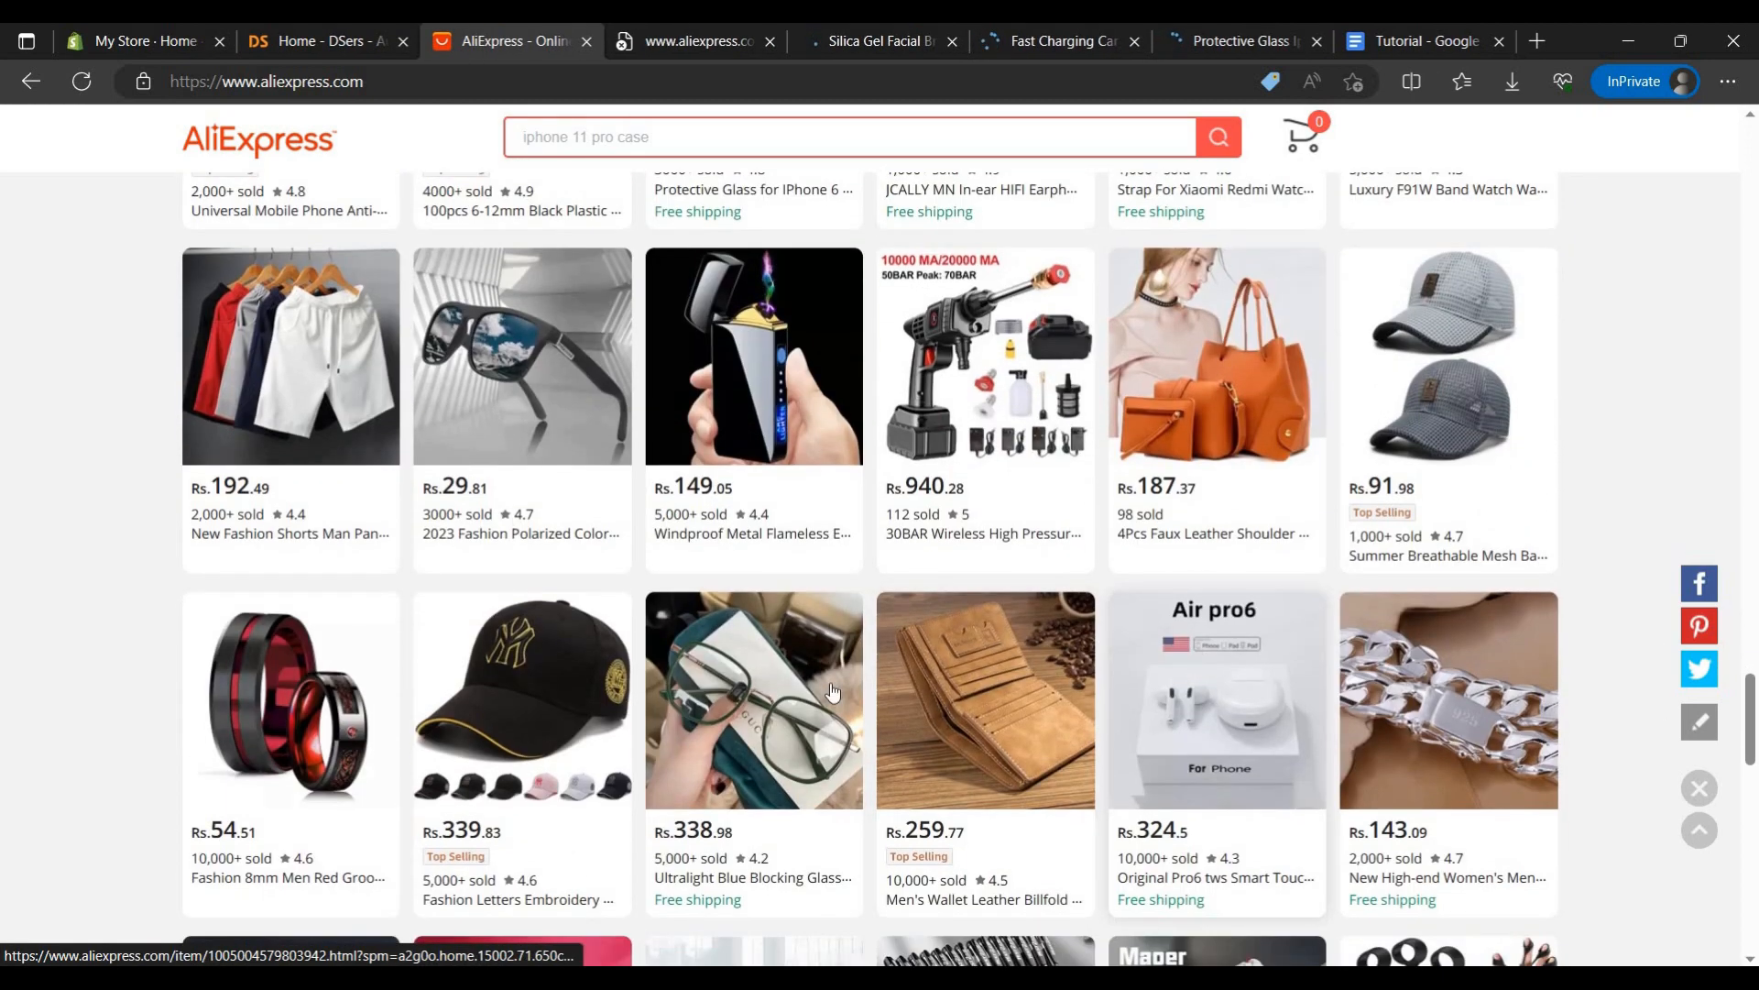
pyautogui.scroll(-7, 634, 505)
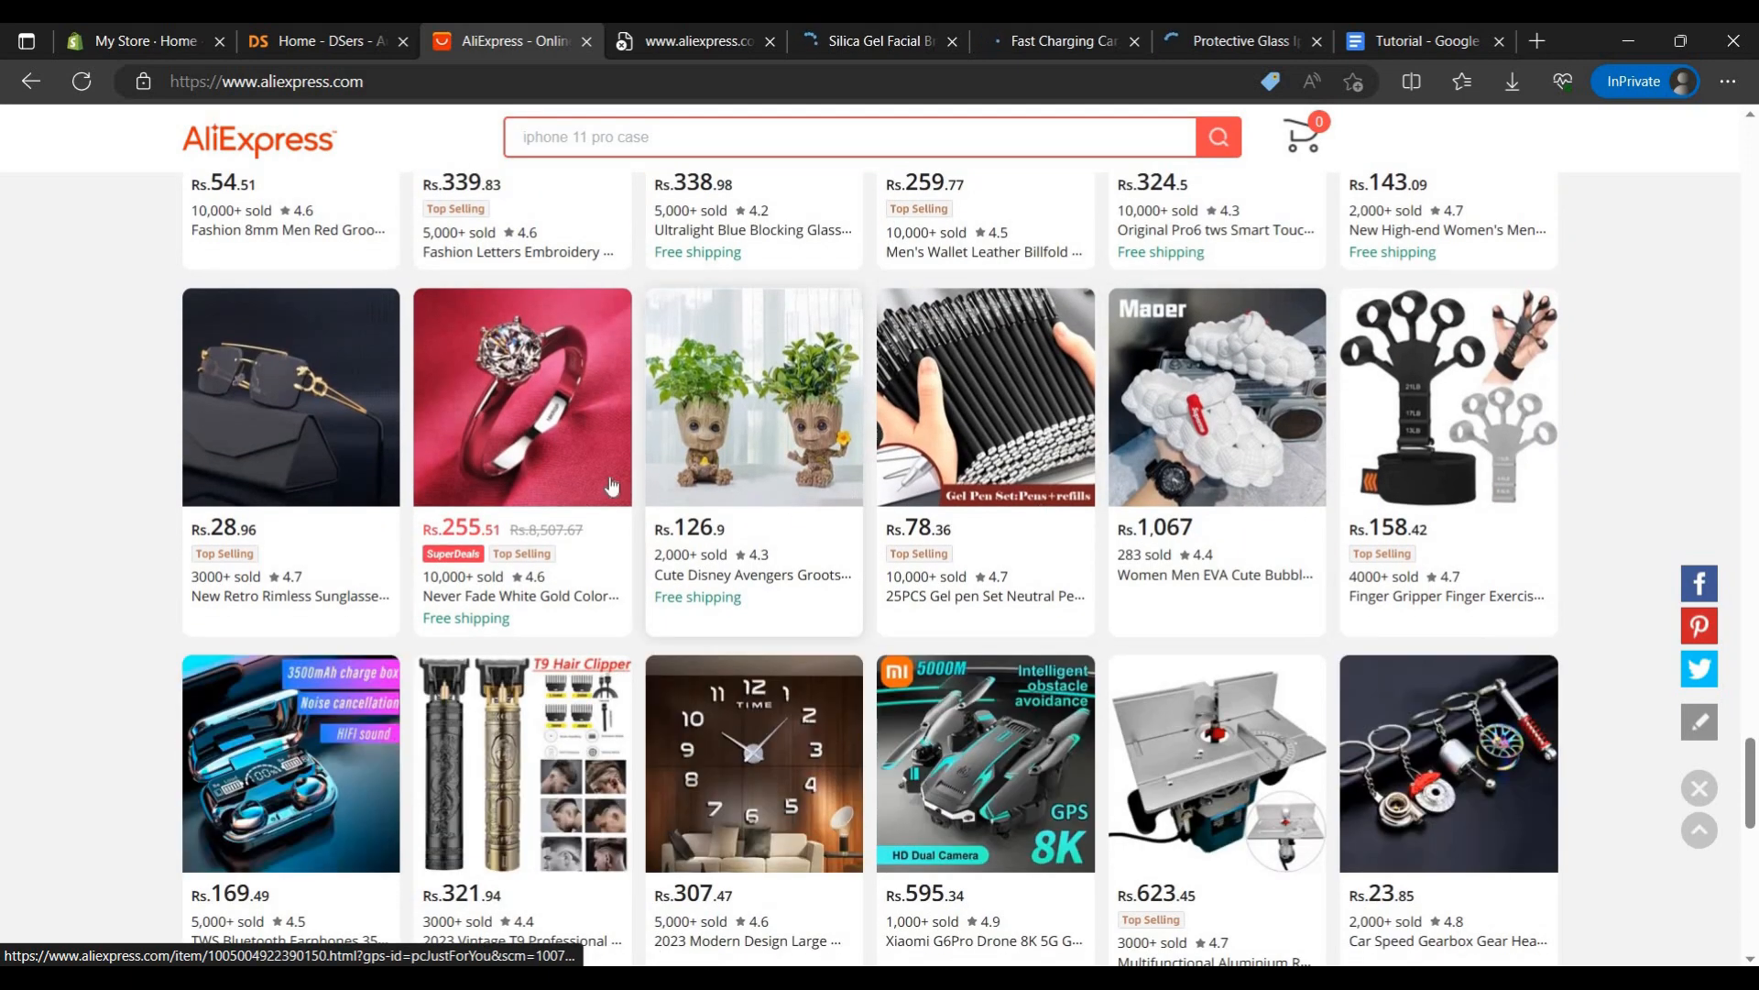
pyautogui.scroll(-5, 916, 495)
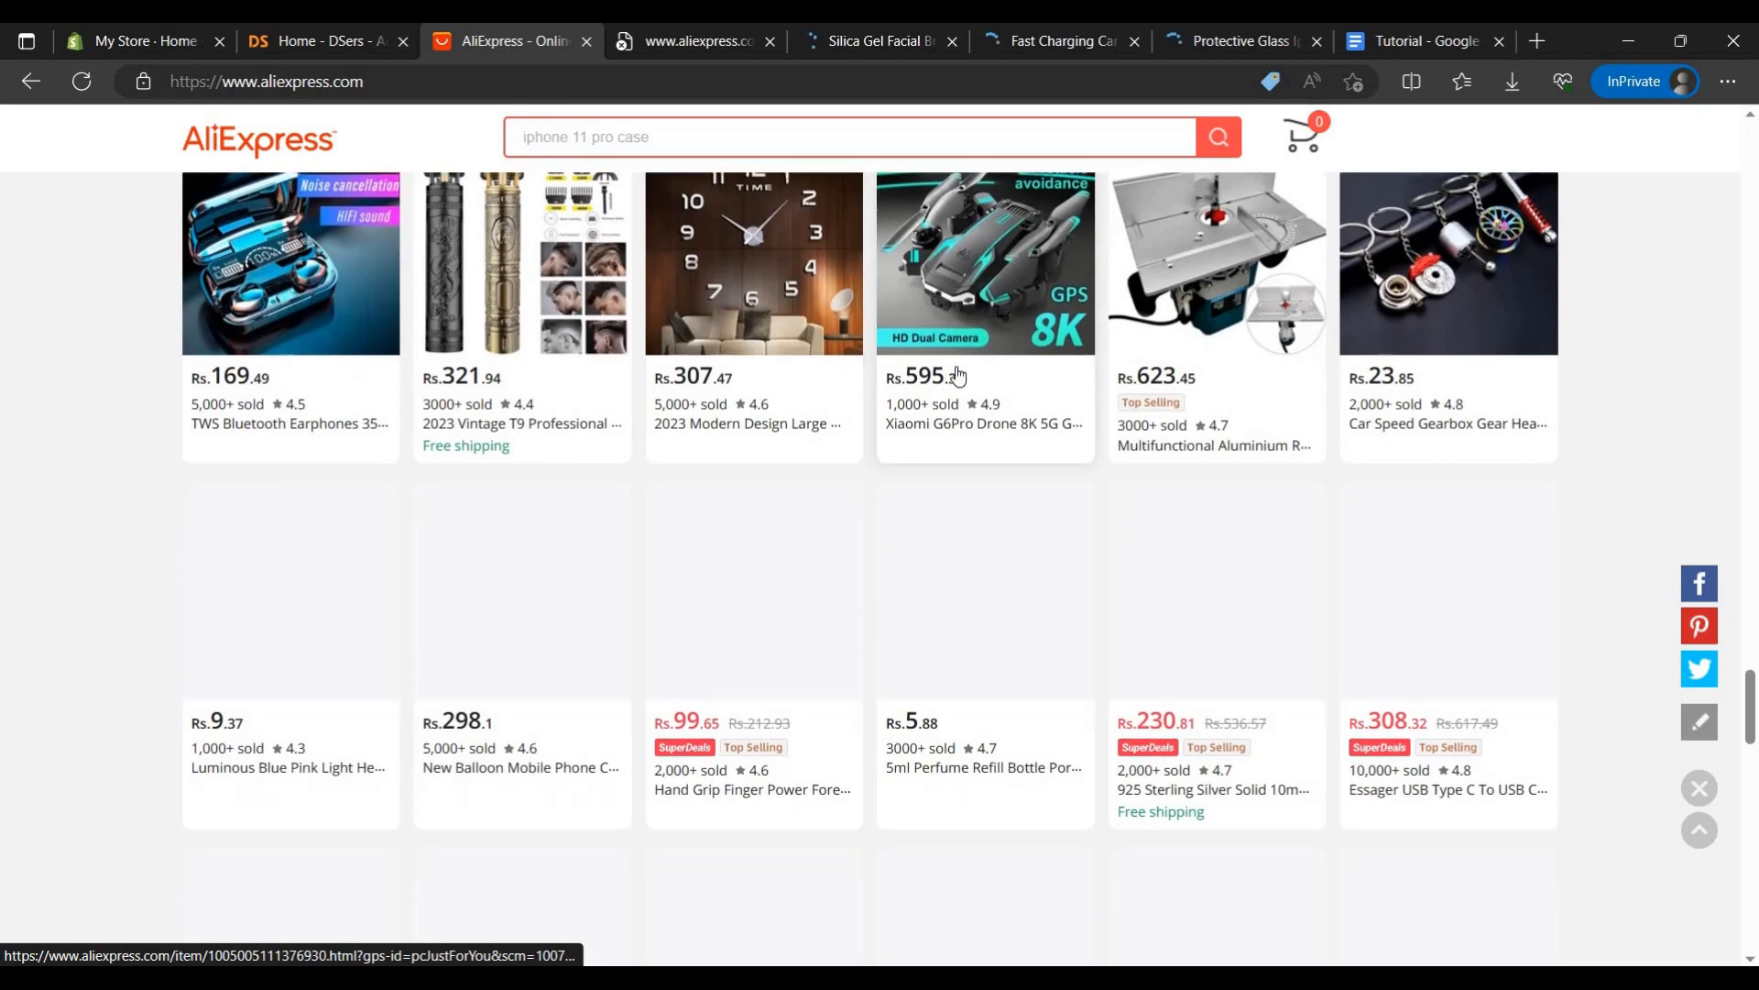
pyautogui.scroll(1, 988, 464)
pyautogui.rightClick(990, 464)
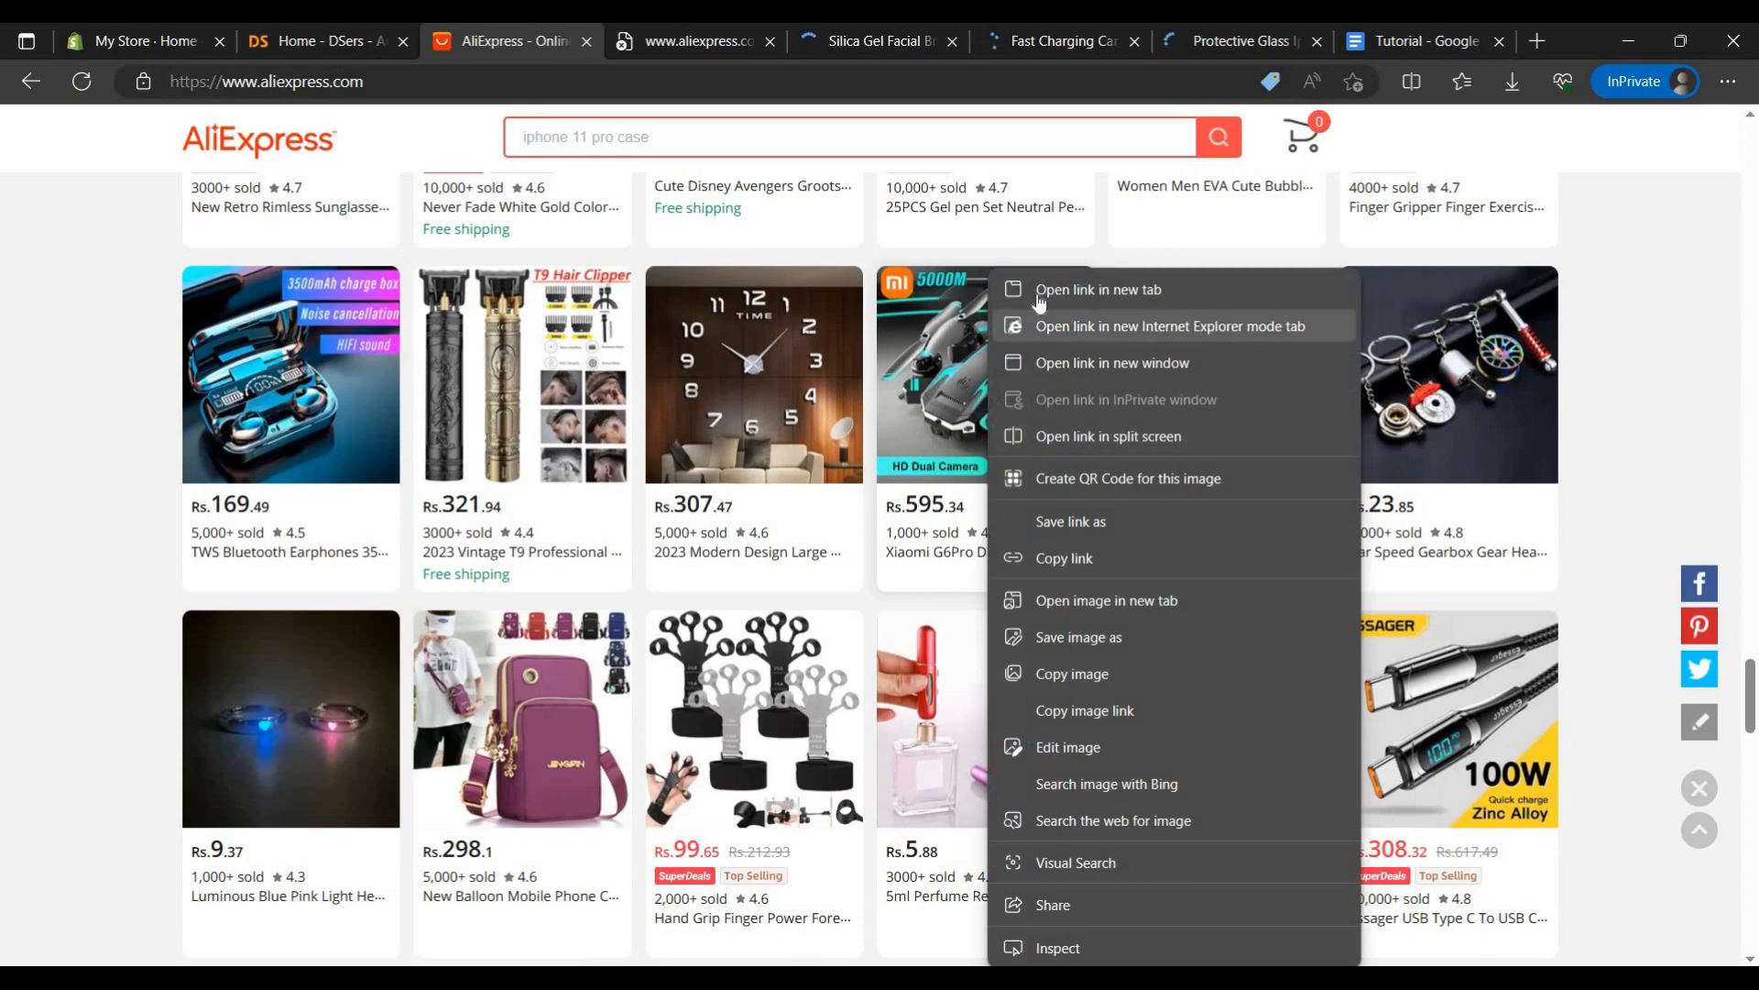
pyautogui.click(1053, 287)
pyautogui.scroll(-5, 1255, 672)
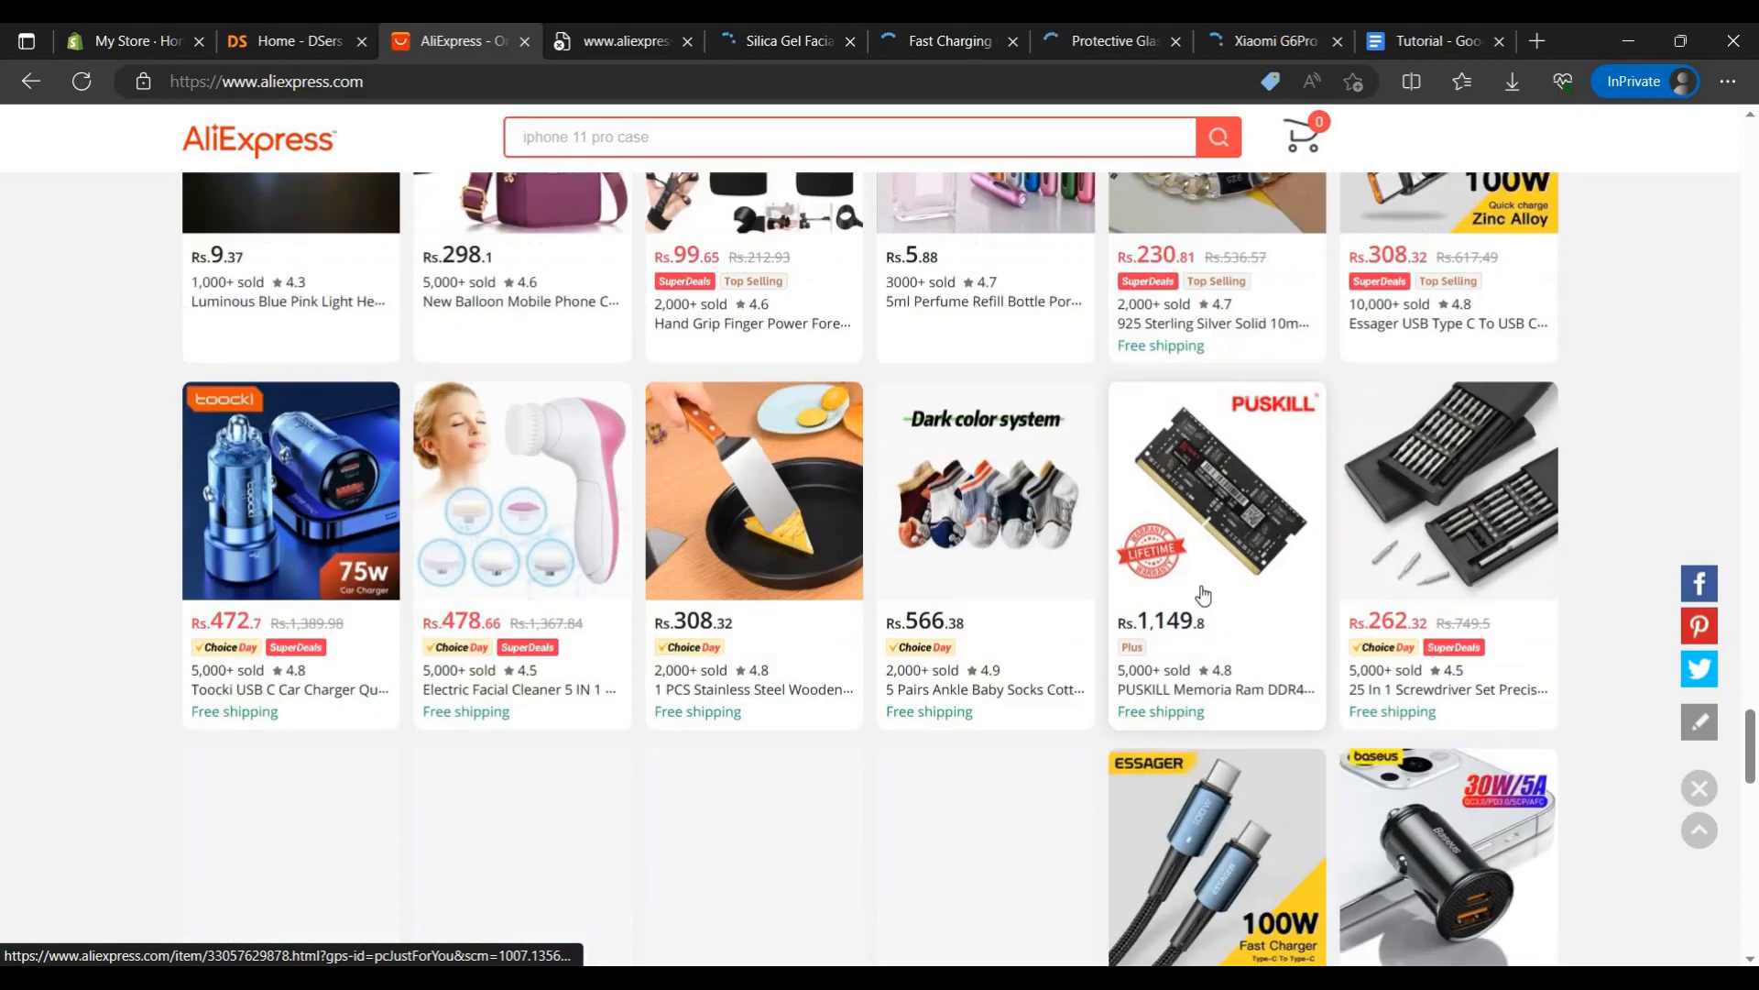
pyautogui.scroll(10, 1255, 673)
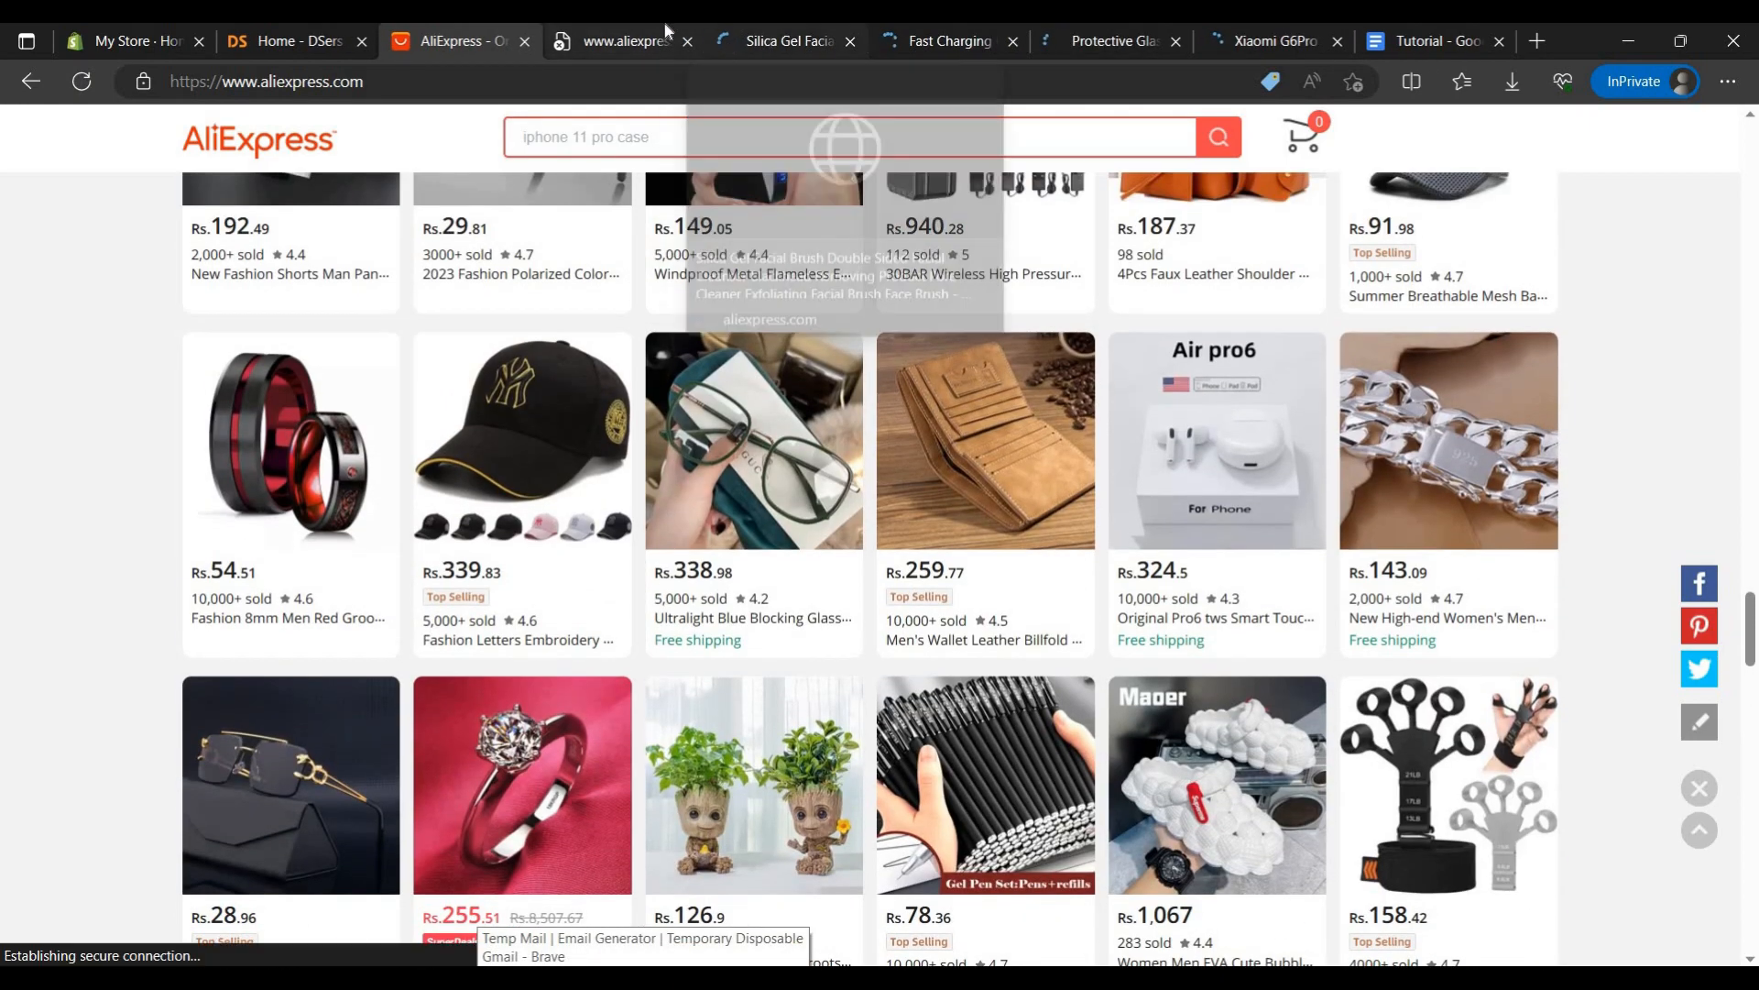
pyautogui.click(734, 28)
pyautogui.click(692, 33)
pyautogui.click(688, 41)
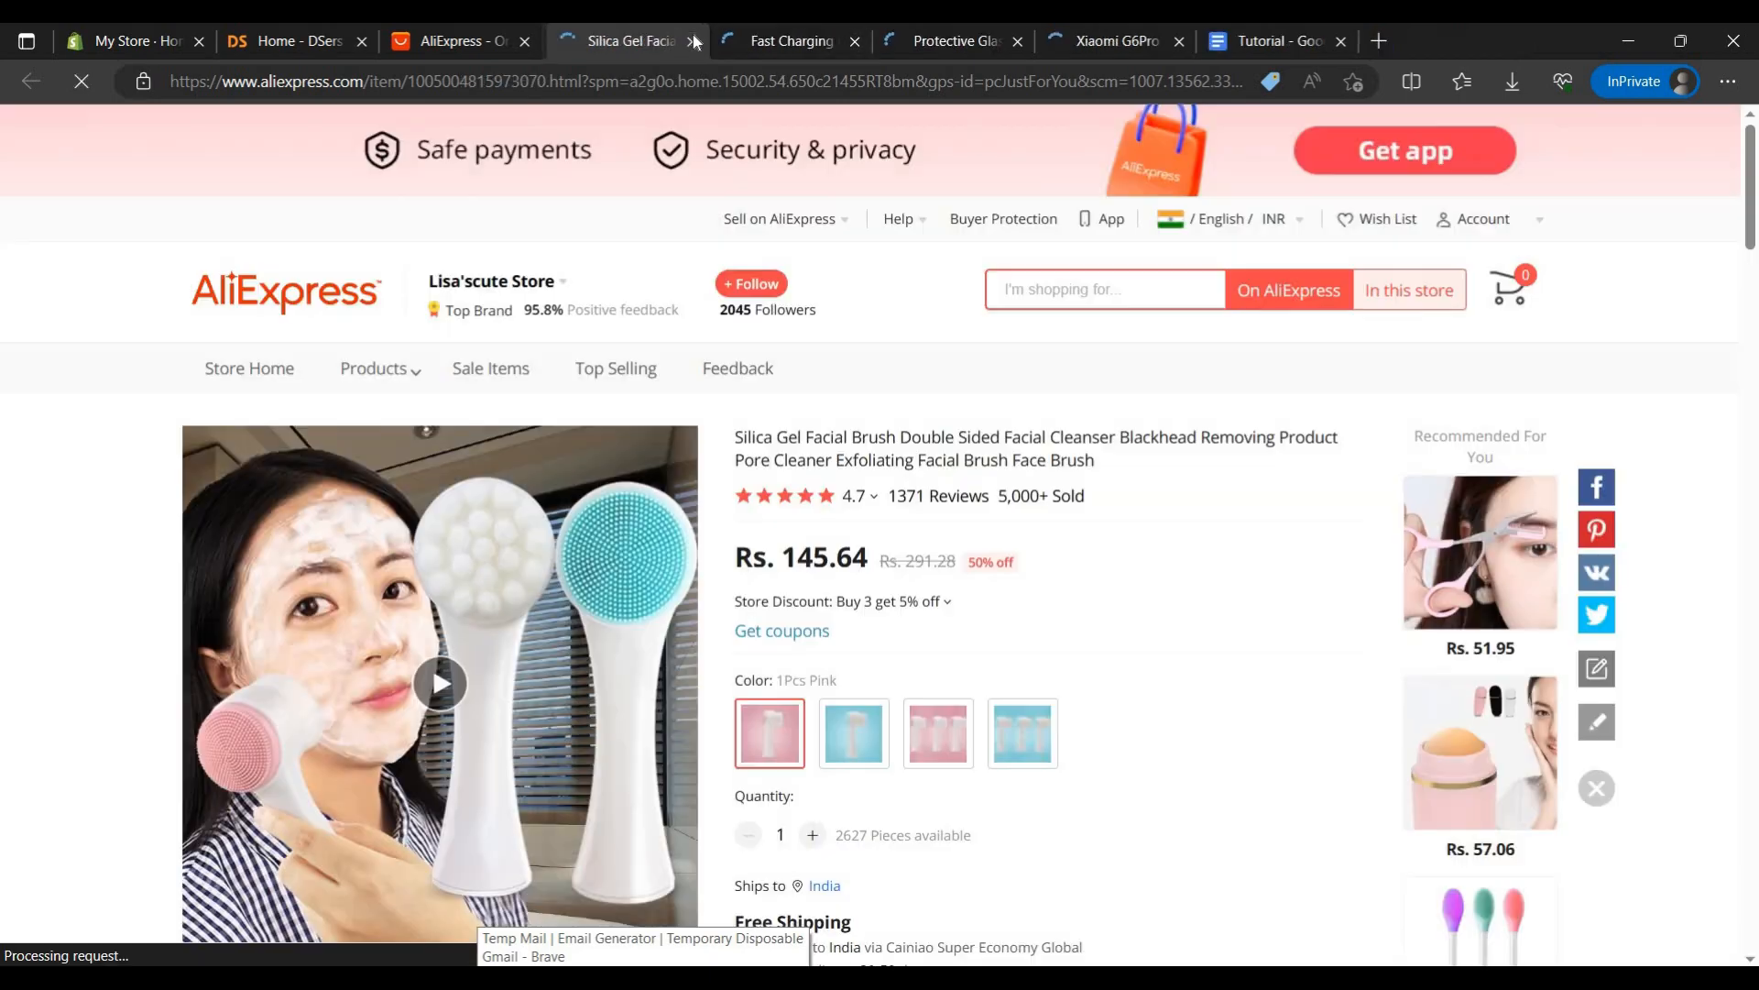
pyautogui.click(458, 40)
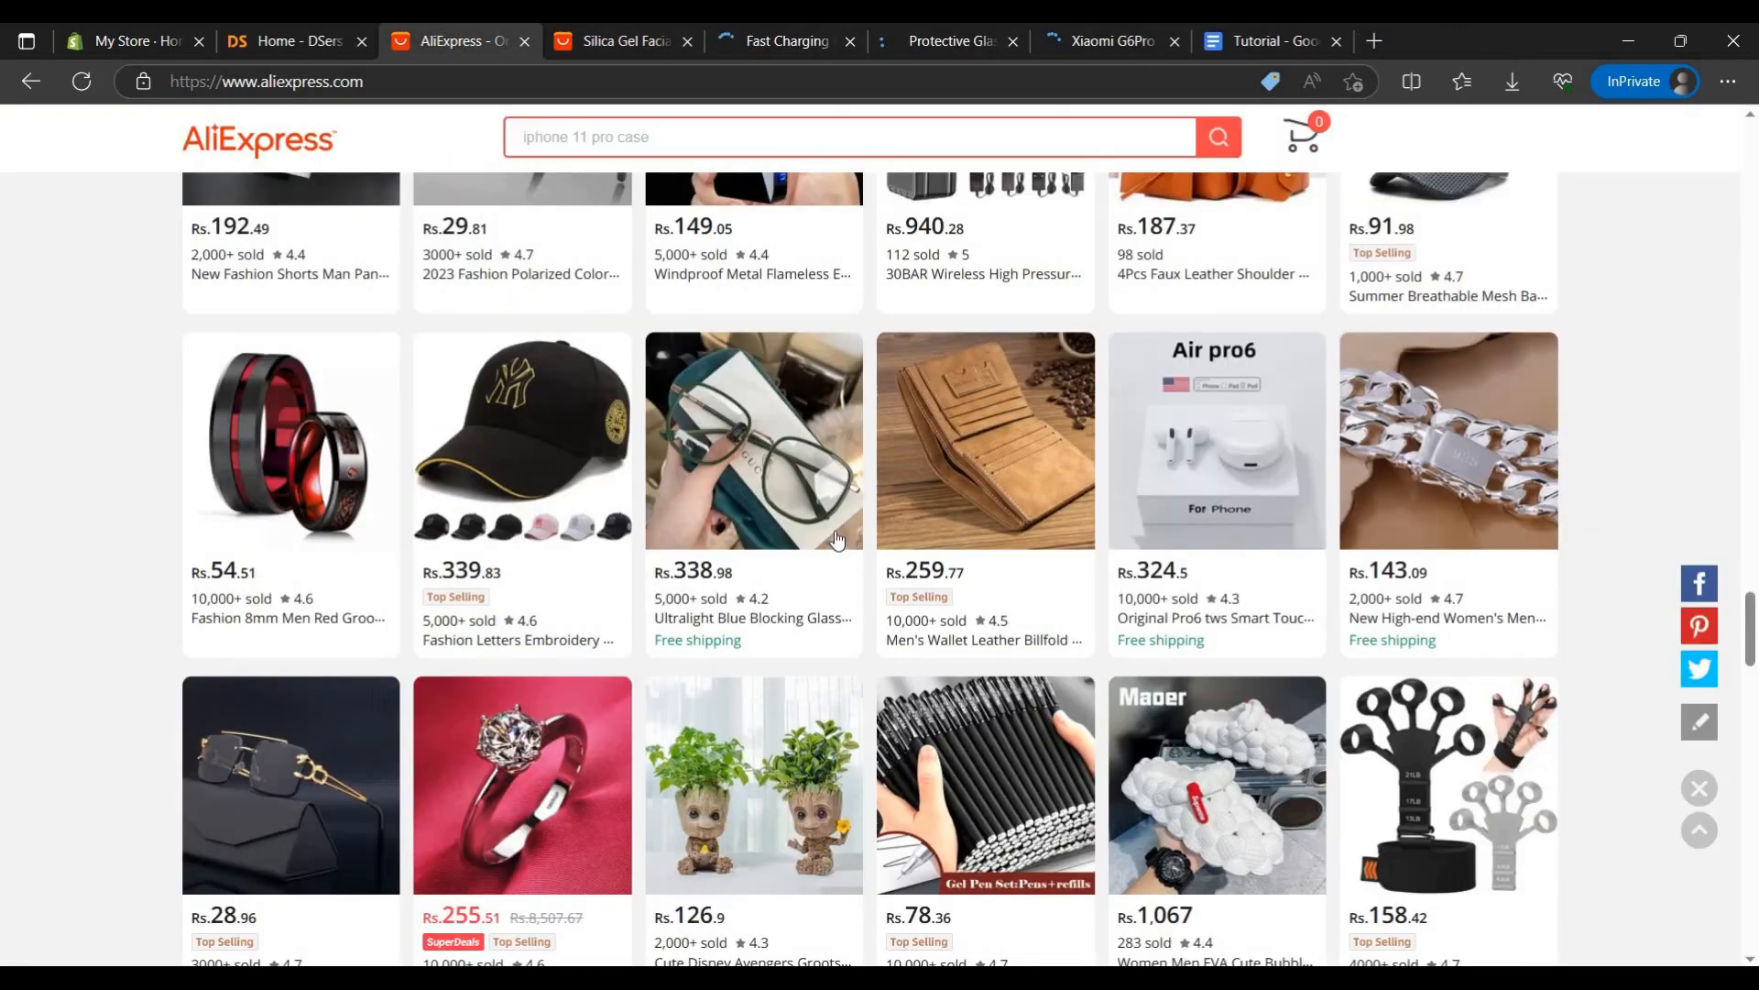
# Step: Open the PUSKILL Memoria Ram DDR4 listing from the recommended products in a new tab
pyautogui.scroll(-7, 1003, 440)
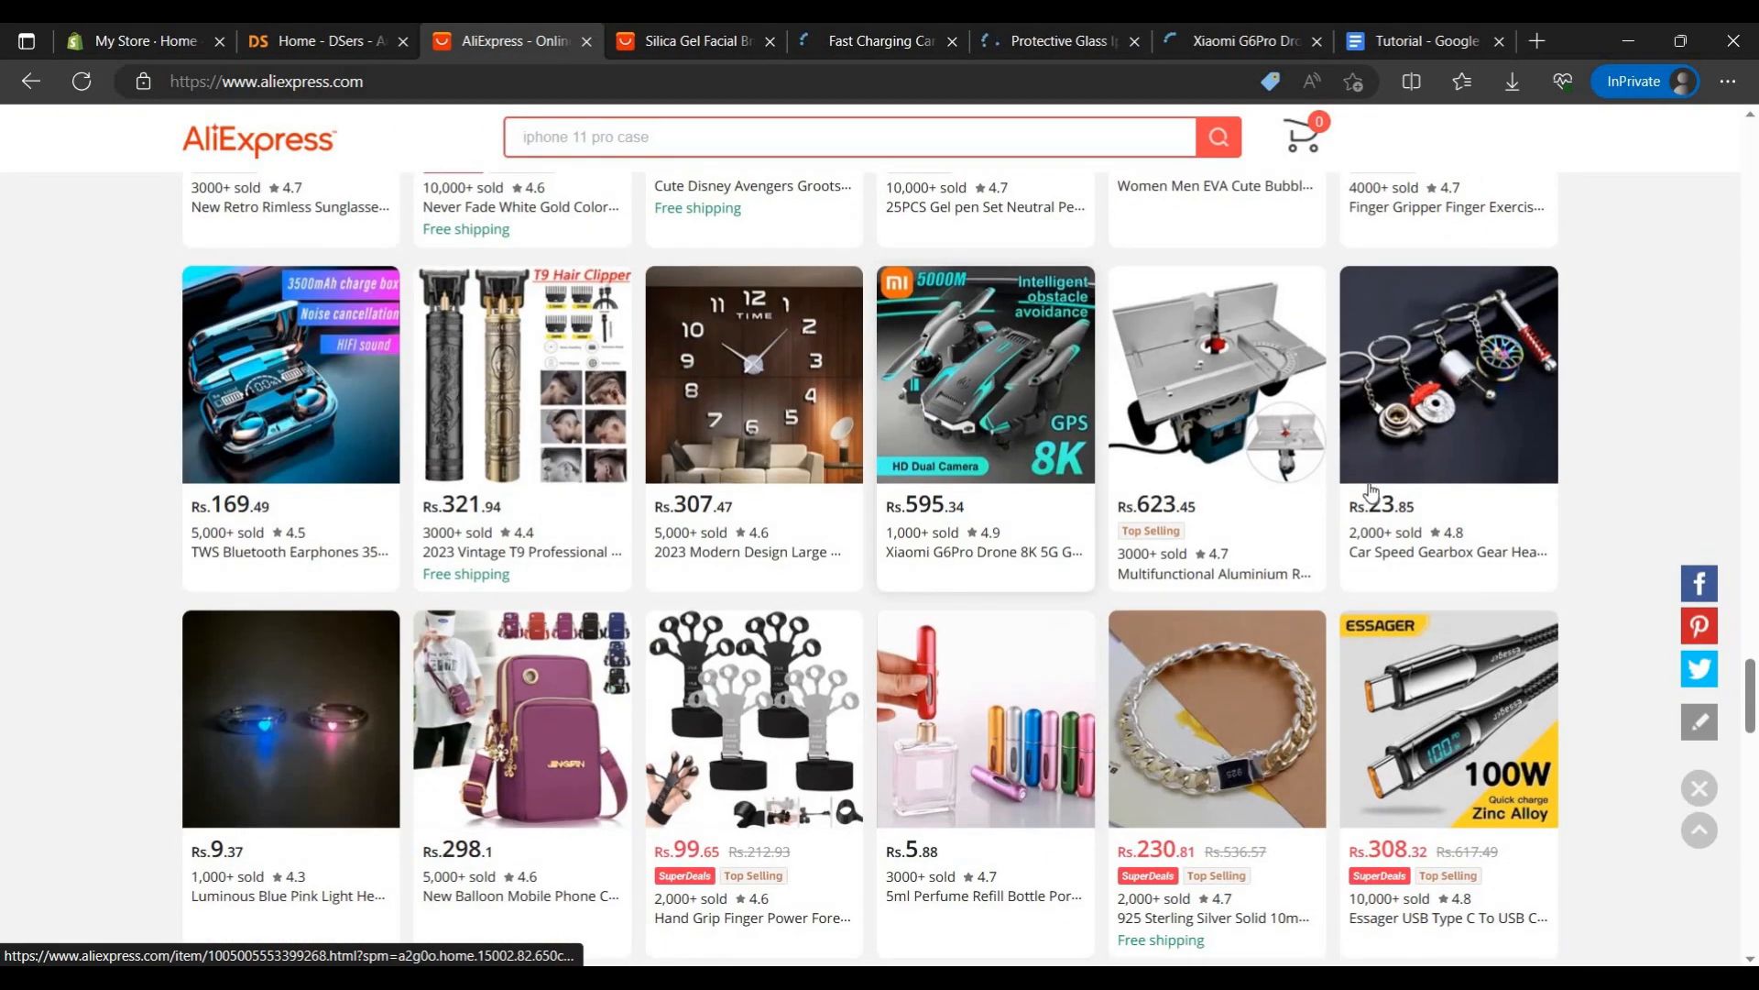
pyautogui.scroll(-5, 1182, 564)
pyautogui.scroll(-1, 1210, 573)
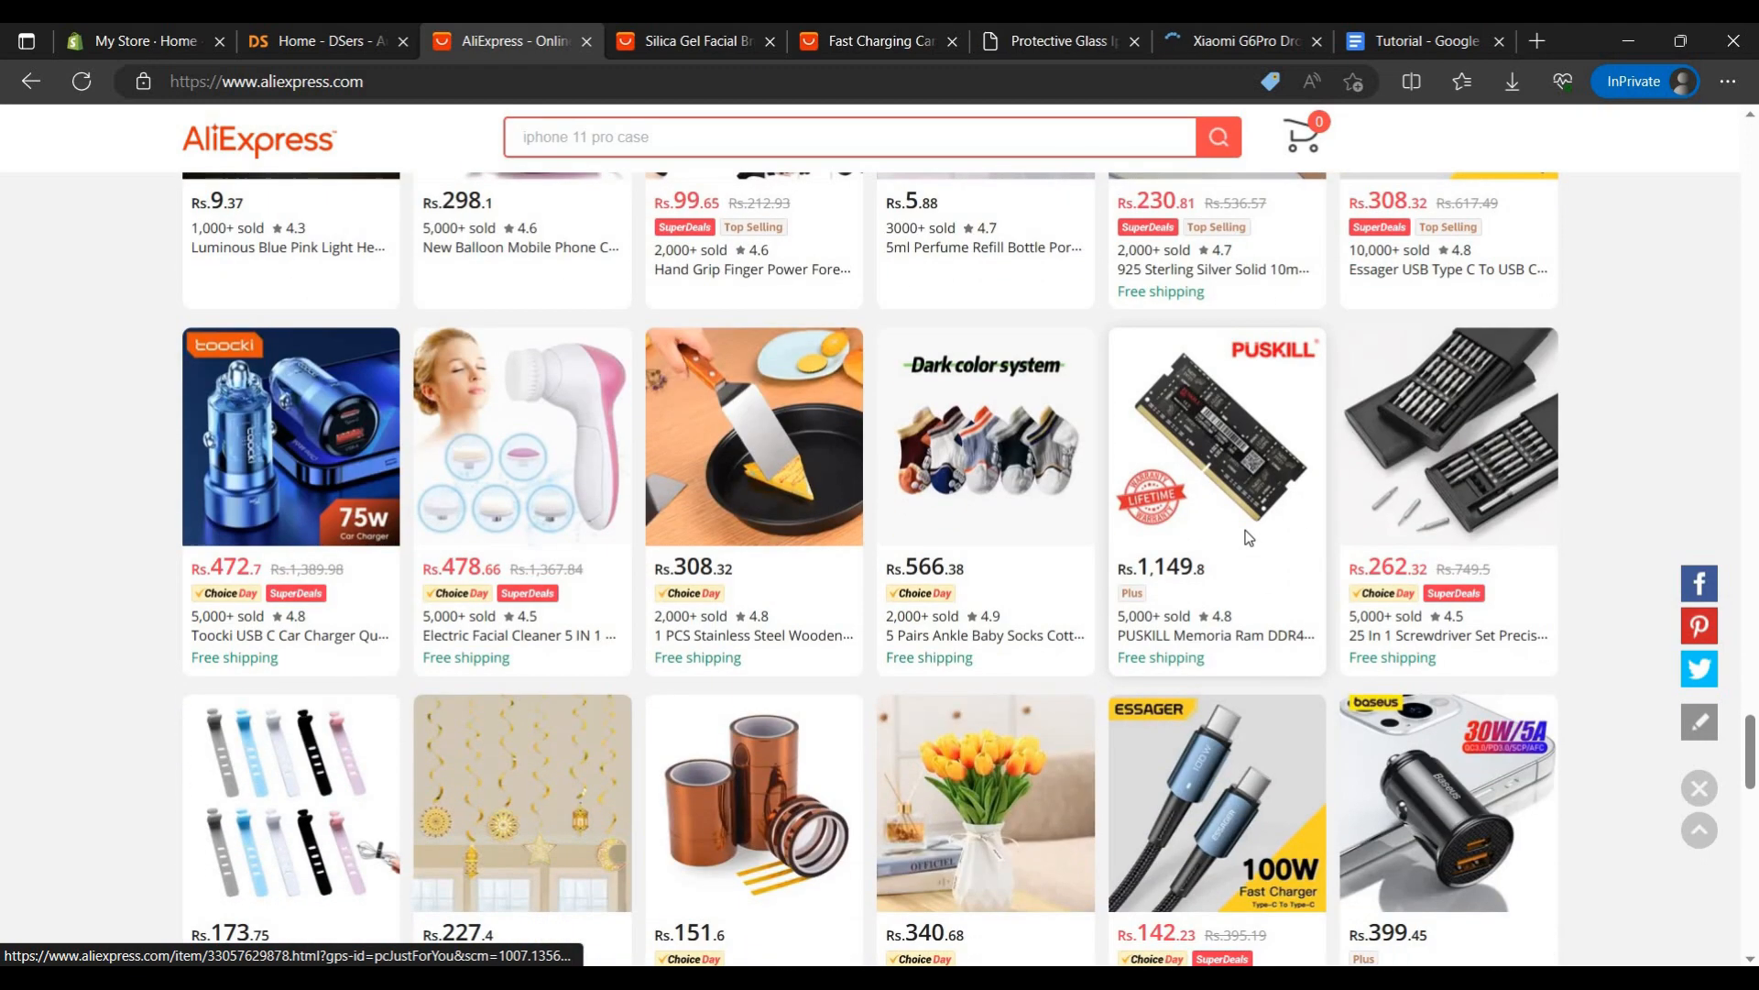
pyautogui.rightClick(1208, 569)
pyautogui.click(1283, 579)
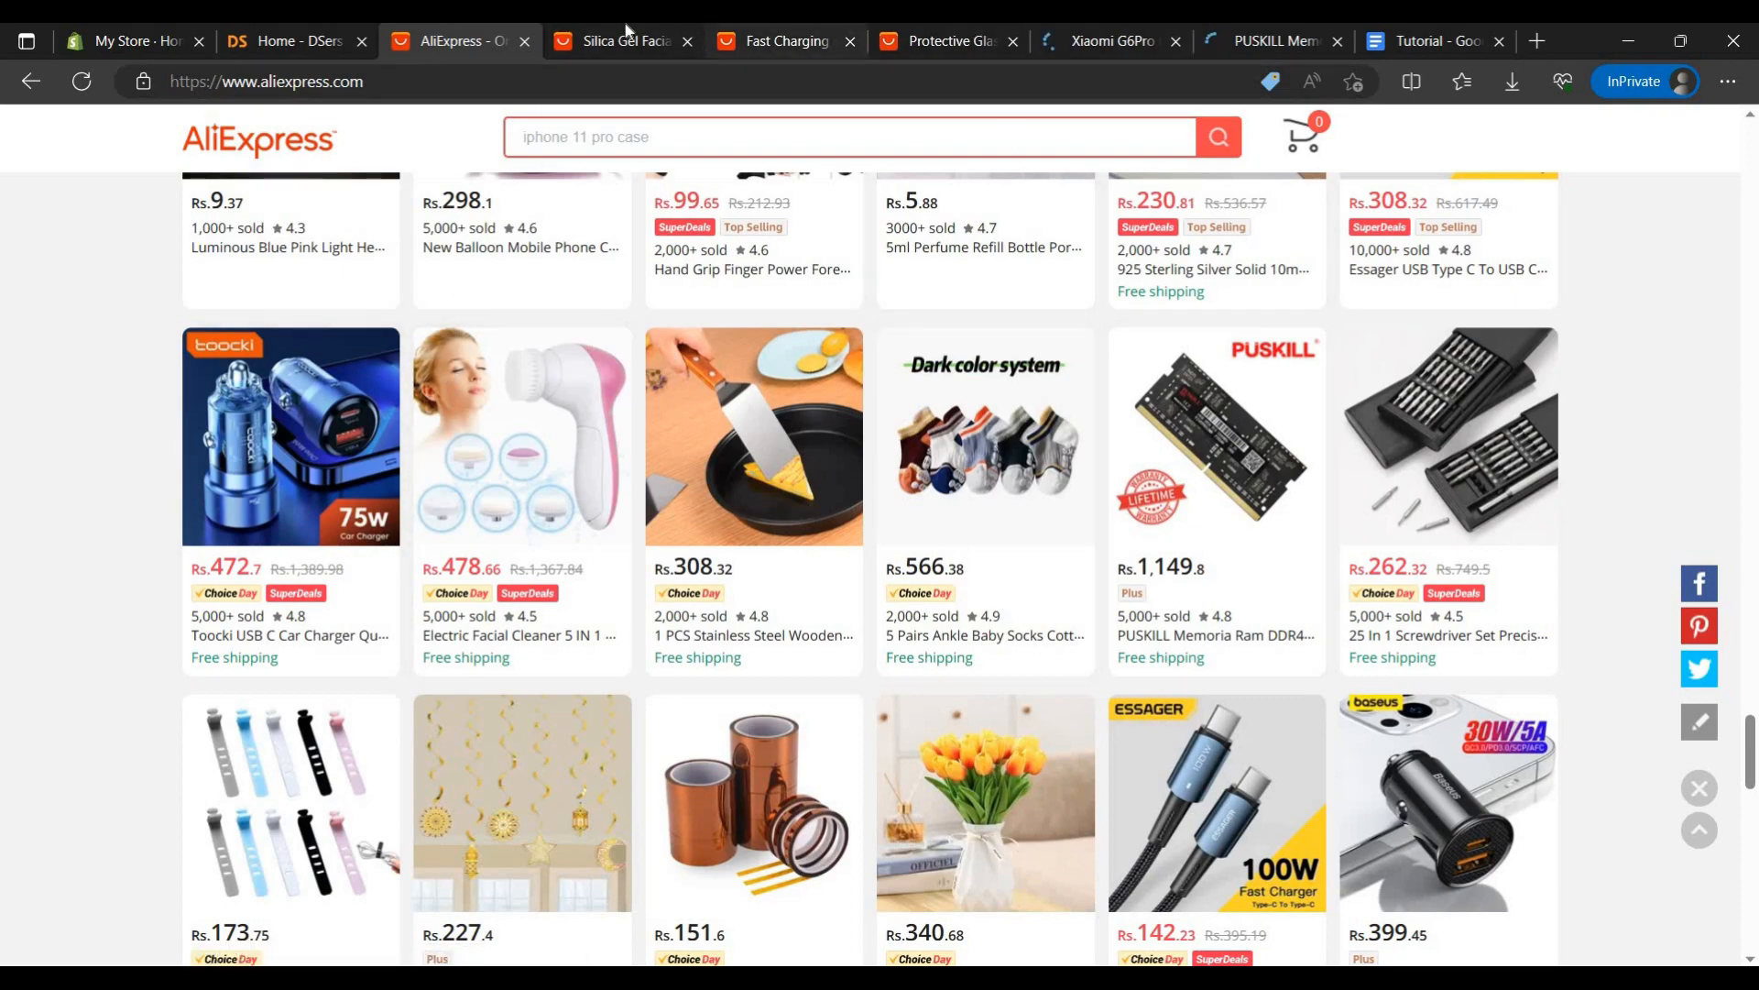
# Step: Check the Silica Gel Facial Brush listing and close the AliExpress home page tab
pyautogui.click(694, 30)
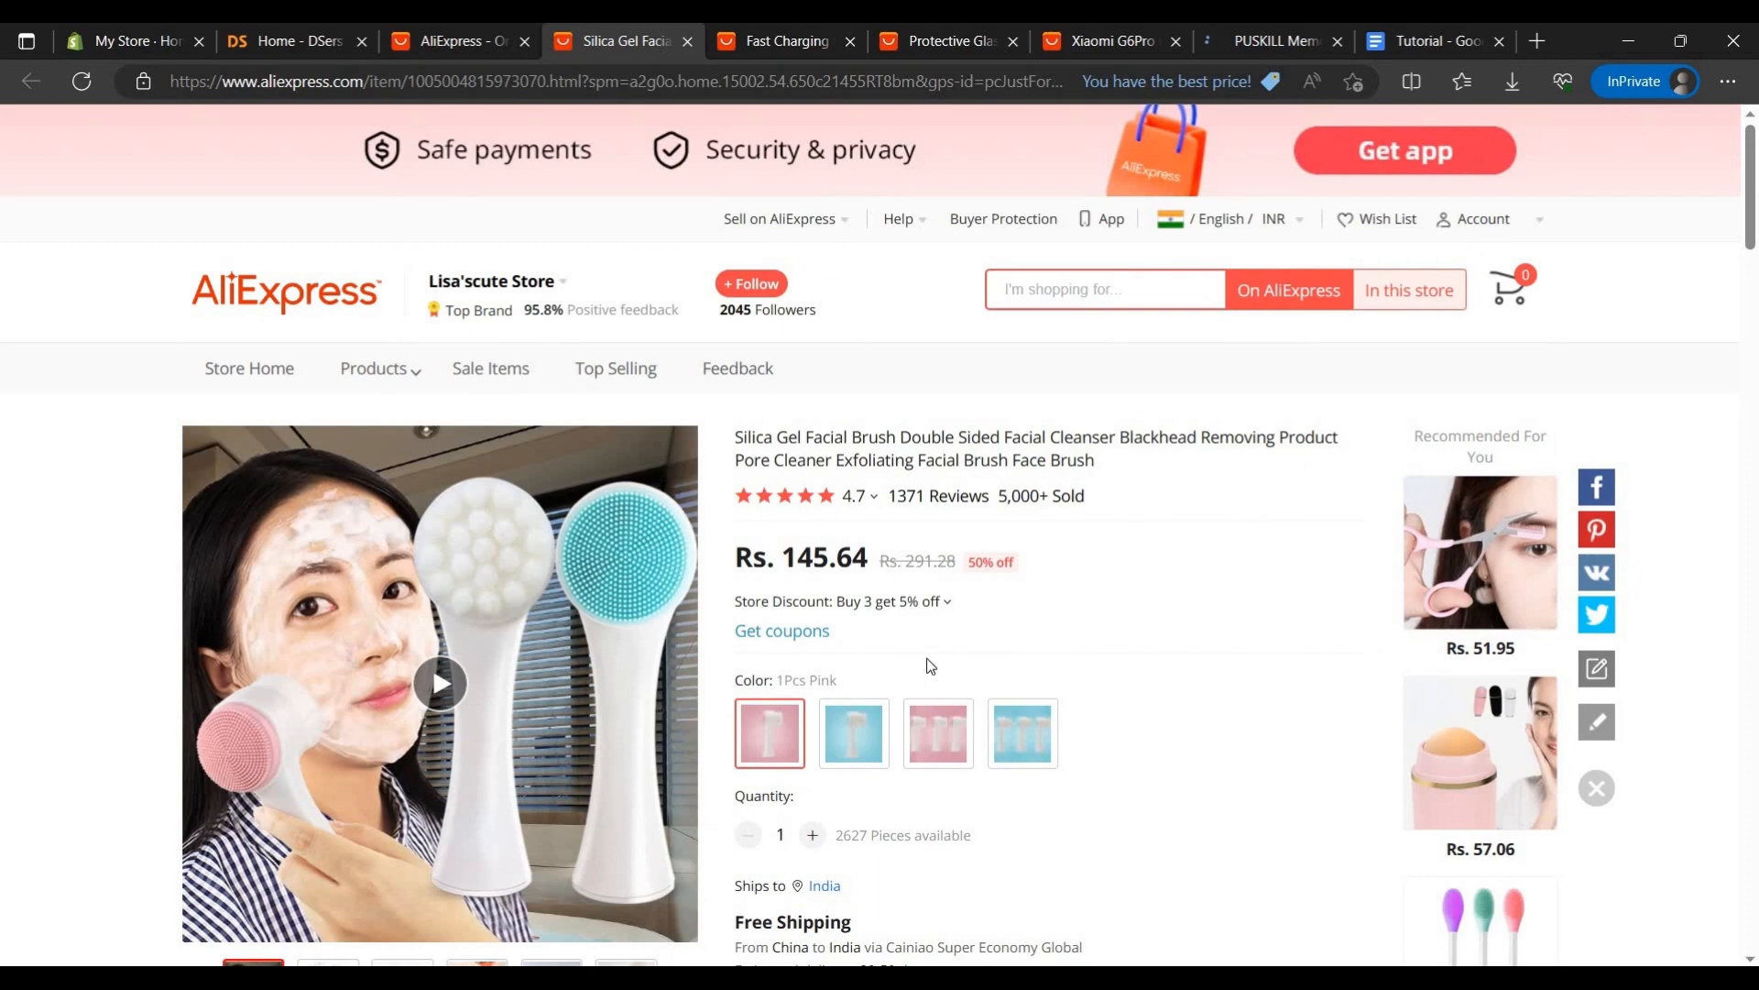
pyautogui.scroll(-1, 1001, 403)
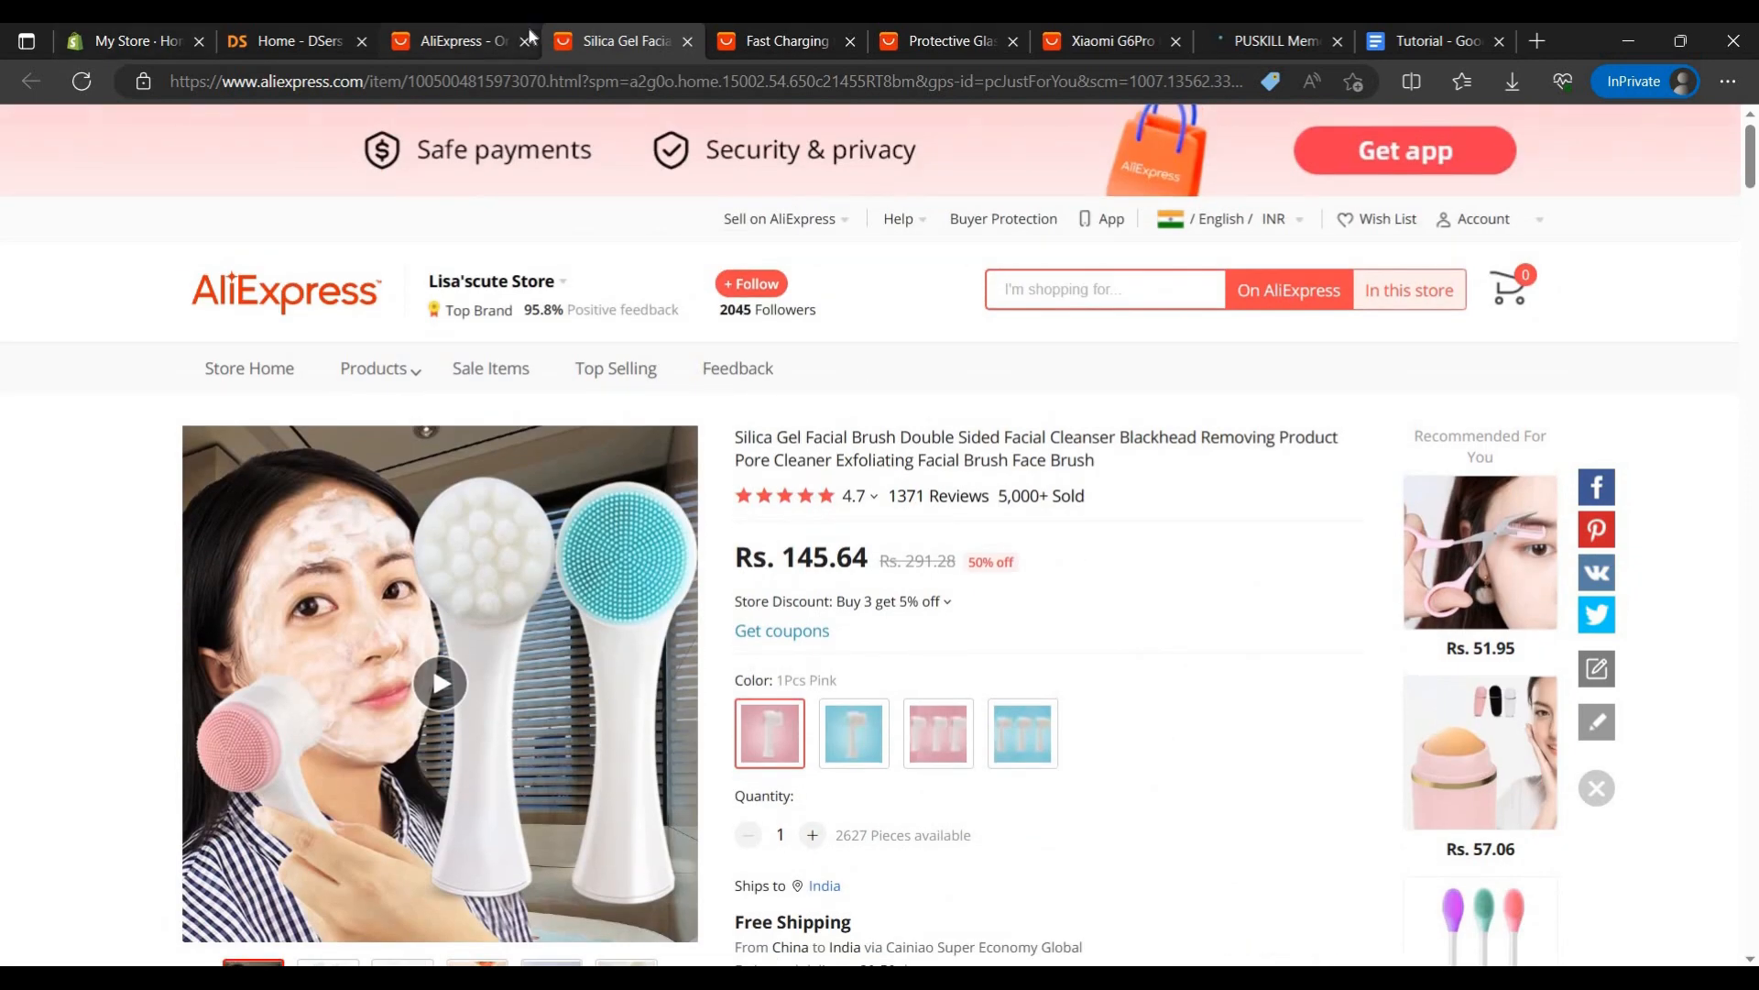
pyautogui.click(530, 37)
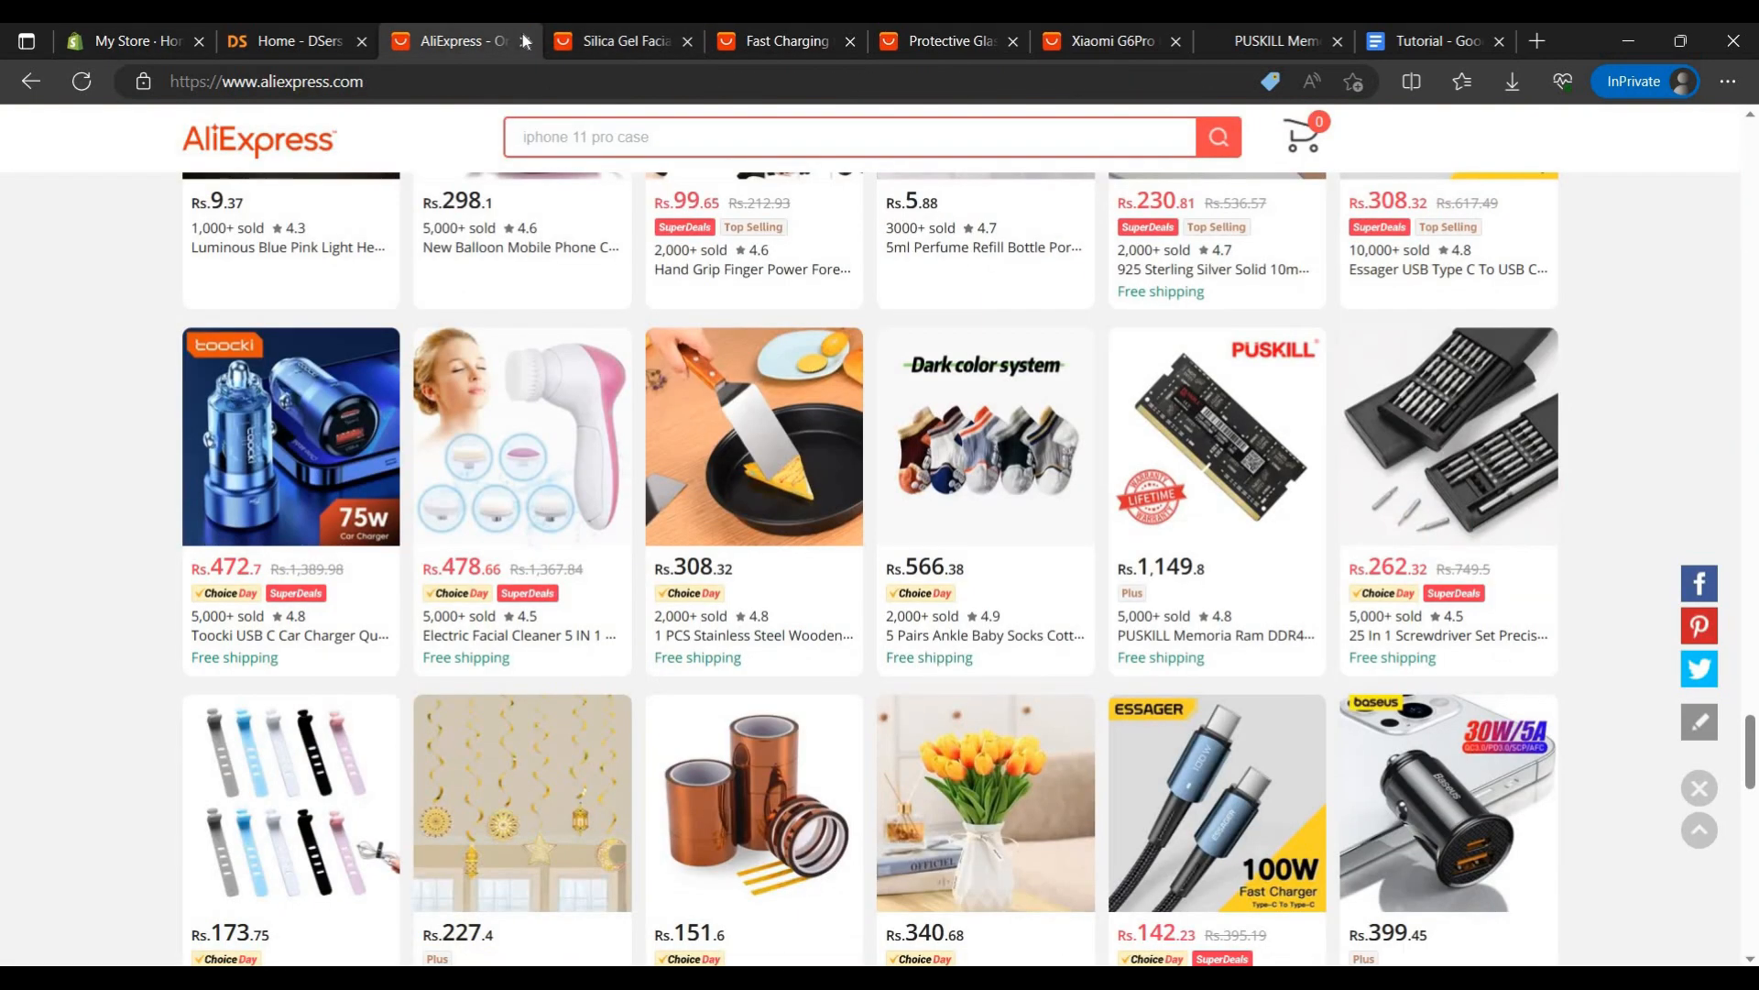
pyautogui.click(525, 40)
# Step: Copy the web address of the Silica Gel Facial Brush listing
pyautogui.click(668, 82)
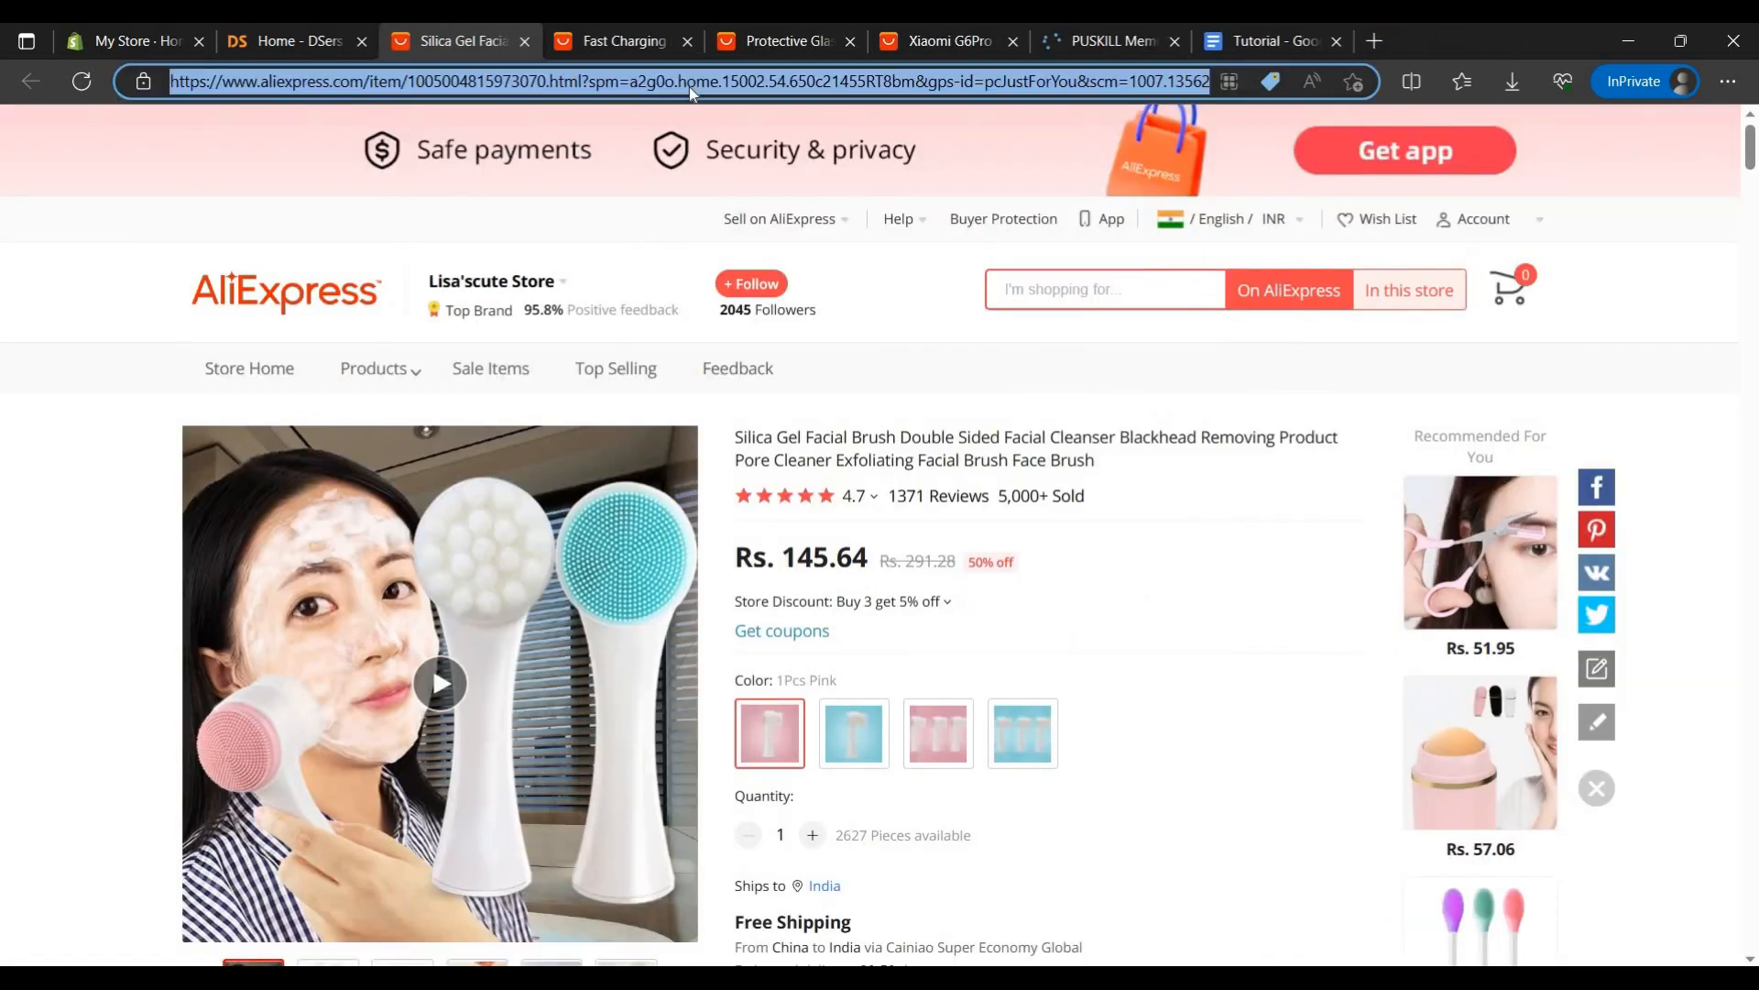
pyautogui.rightClick(678, 83)
pyautogui.click(731, 253)
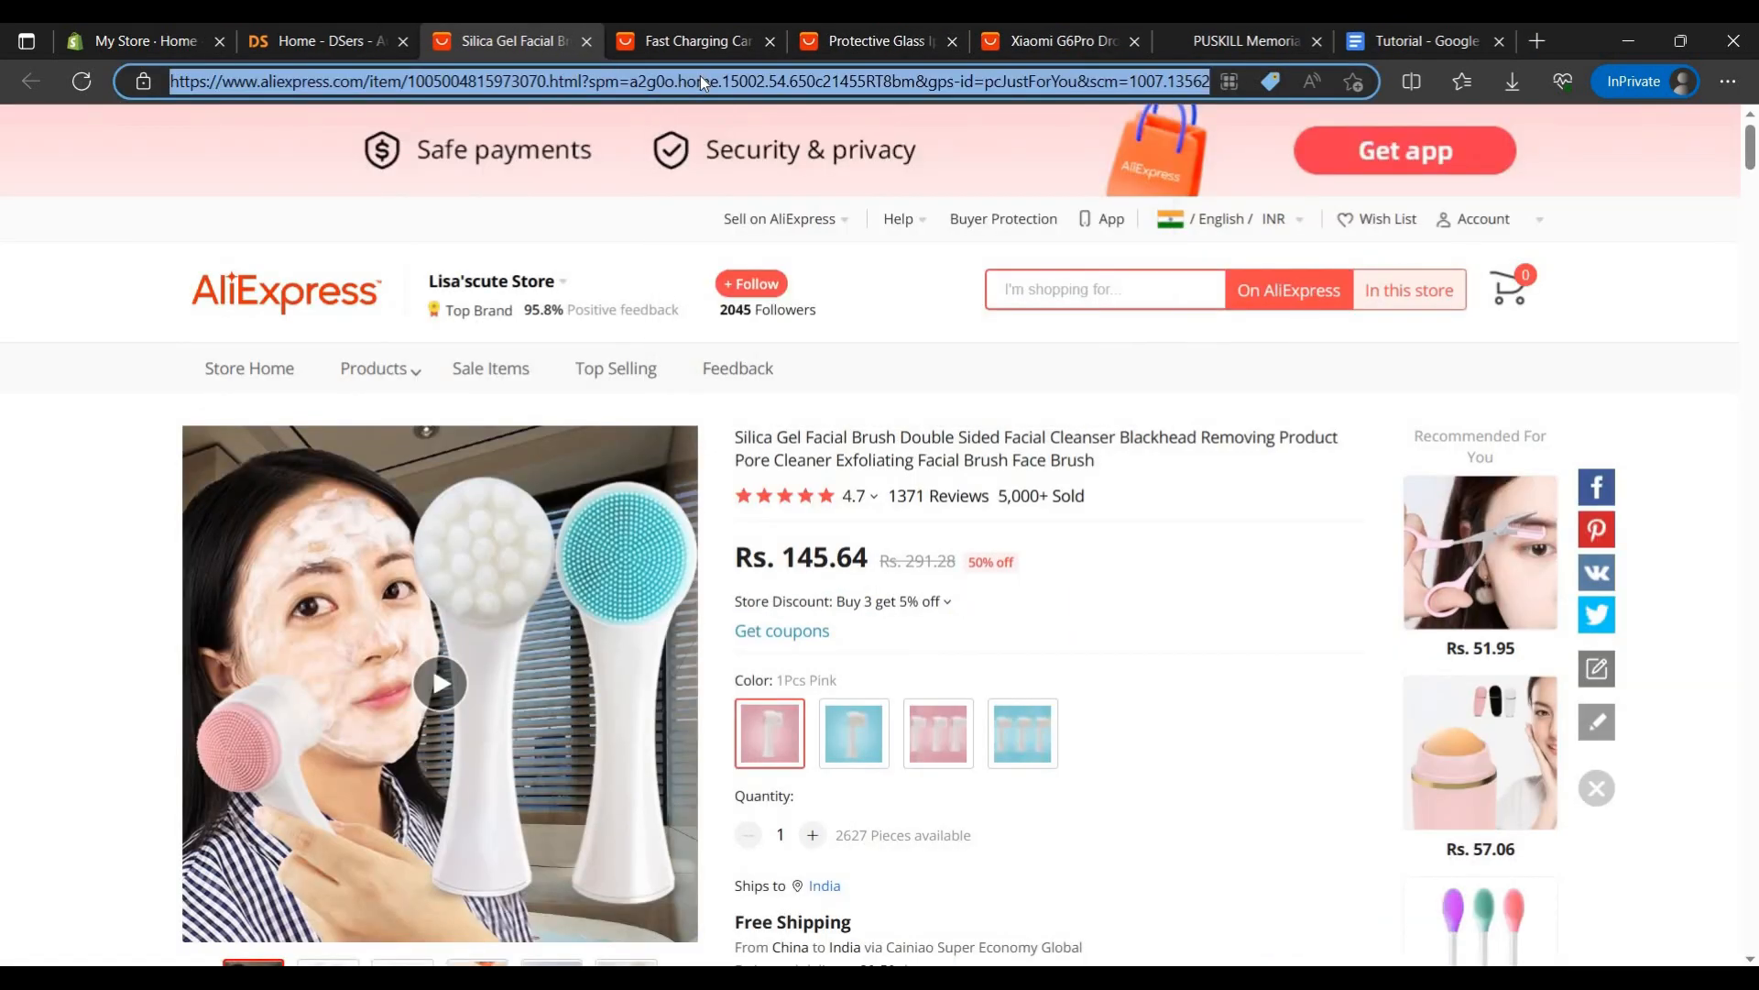
pyautogui.rightClick(700, 79)
pyautogui.click(798, 250)
# Step: Switch to DSers and search the Supplier Optimizer with the copied facial brush link
pyautogui.click(367, 24)
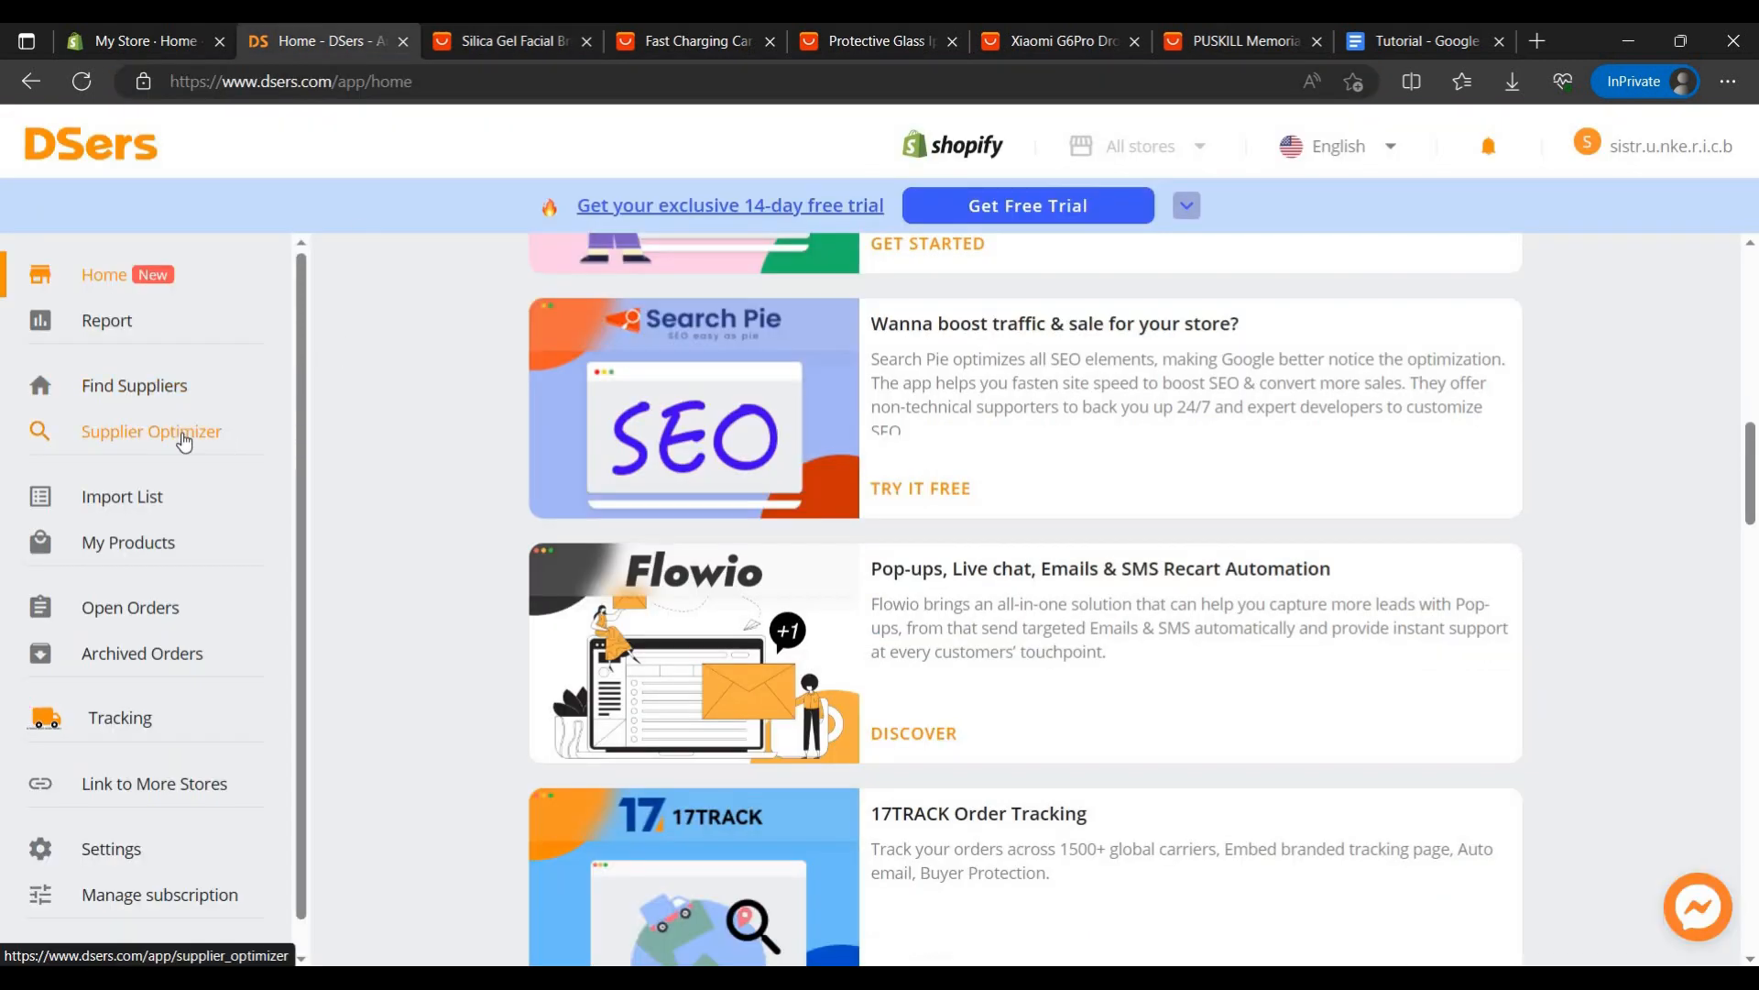
pyautogui.click(183, 440)
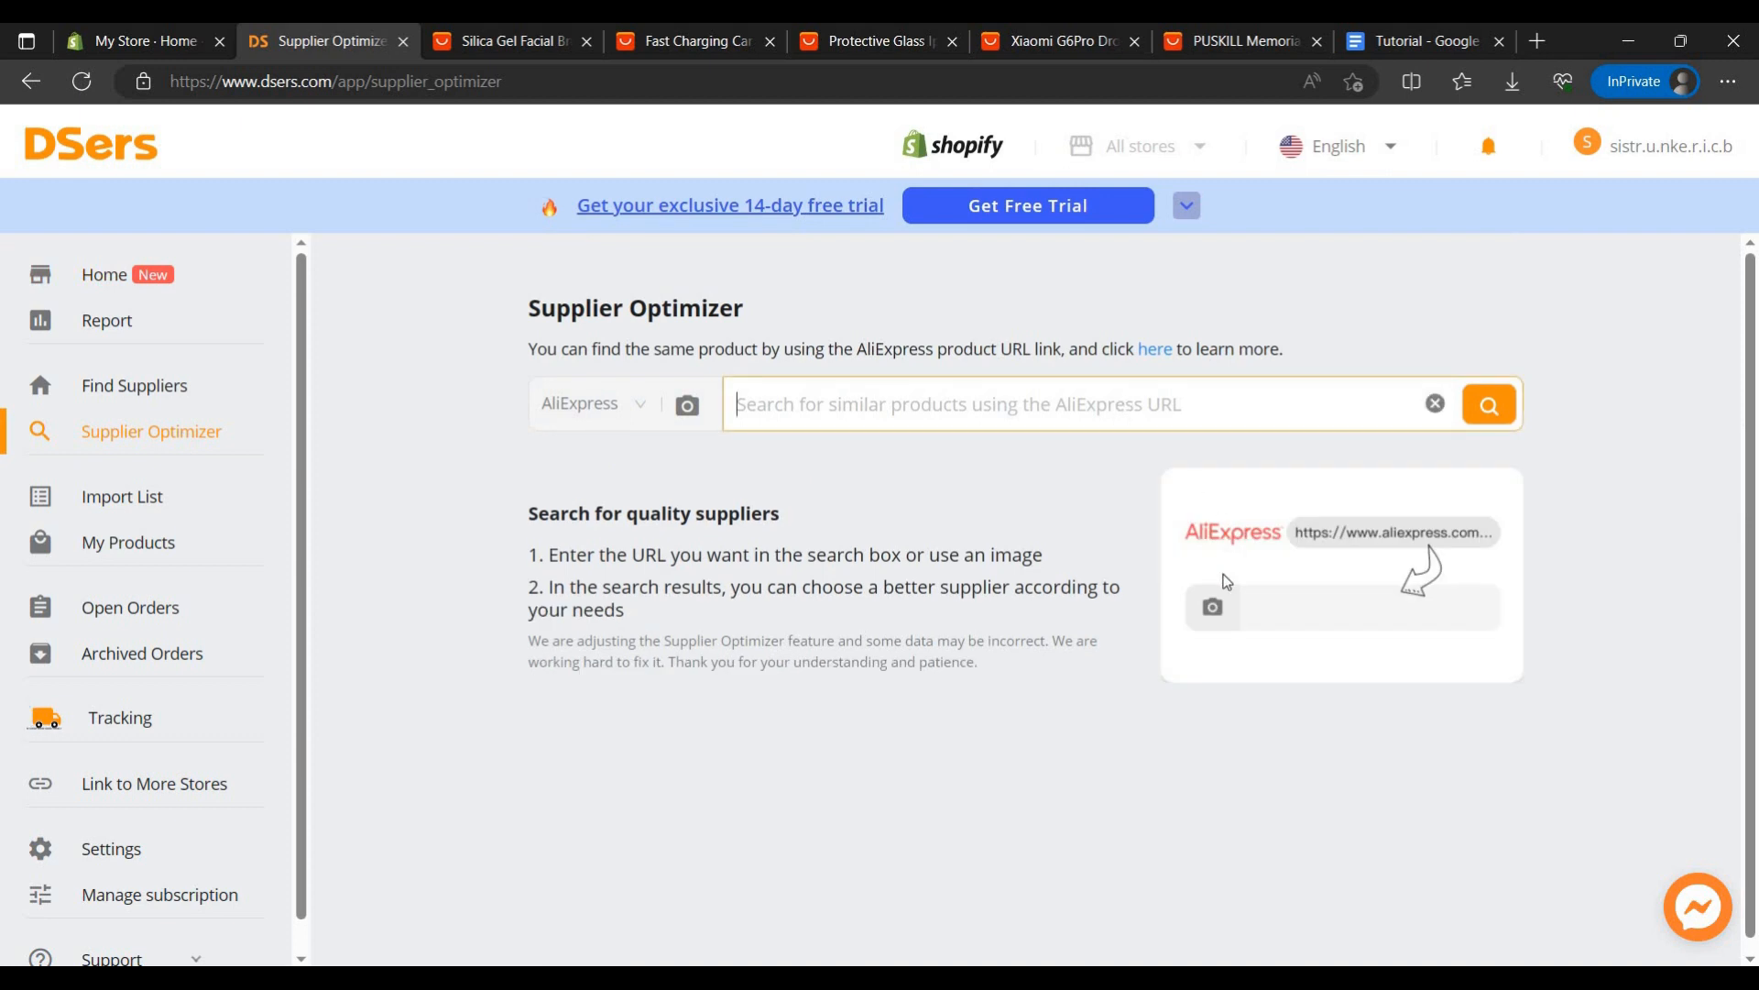
pyautogui.rightClick(1111, 408)
pyautogui.click(1249, 577)
pyautogui.click(1489, 404)
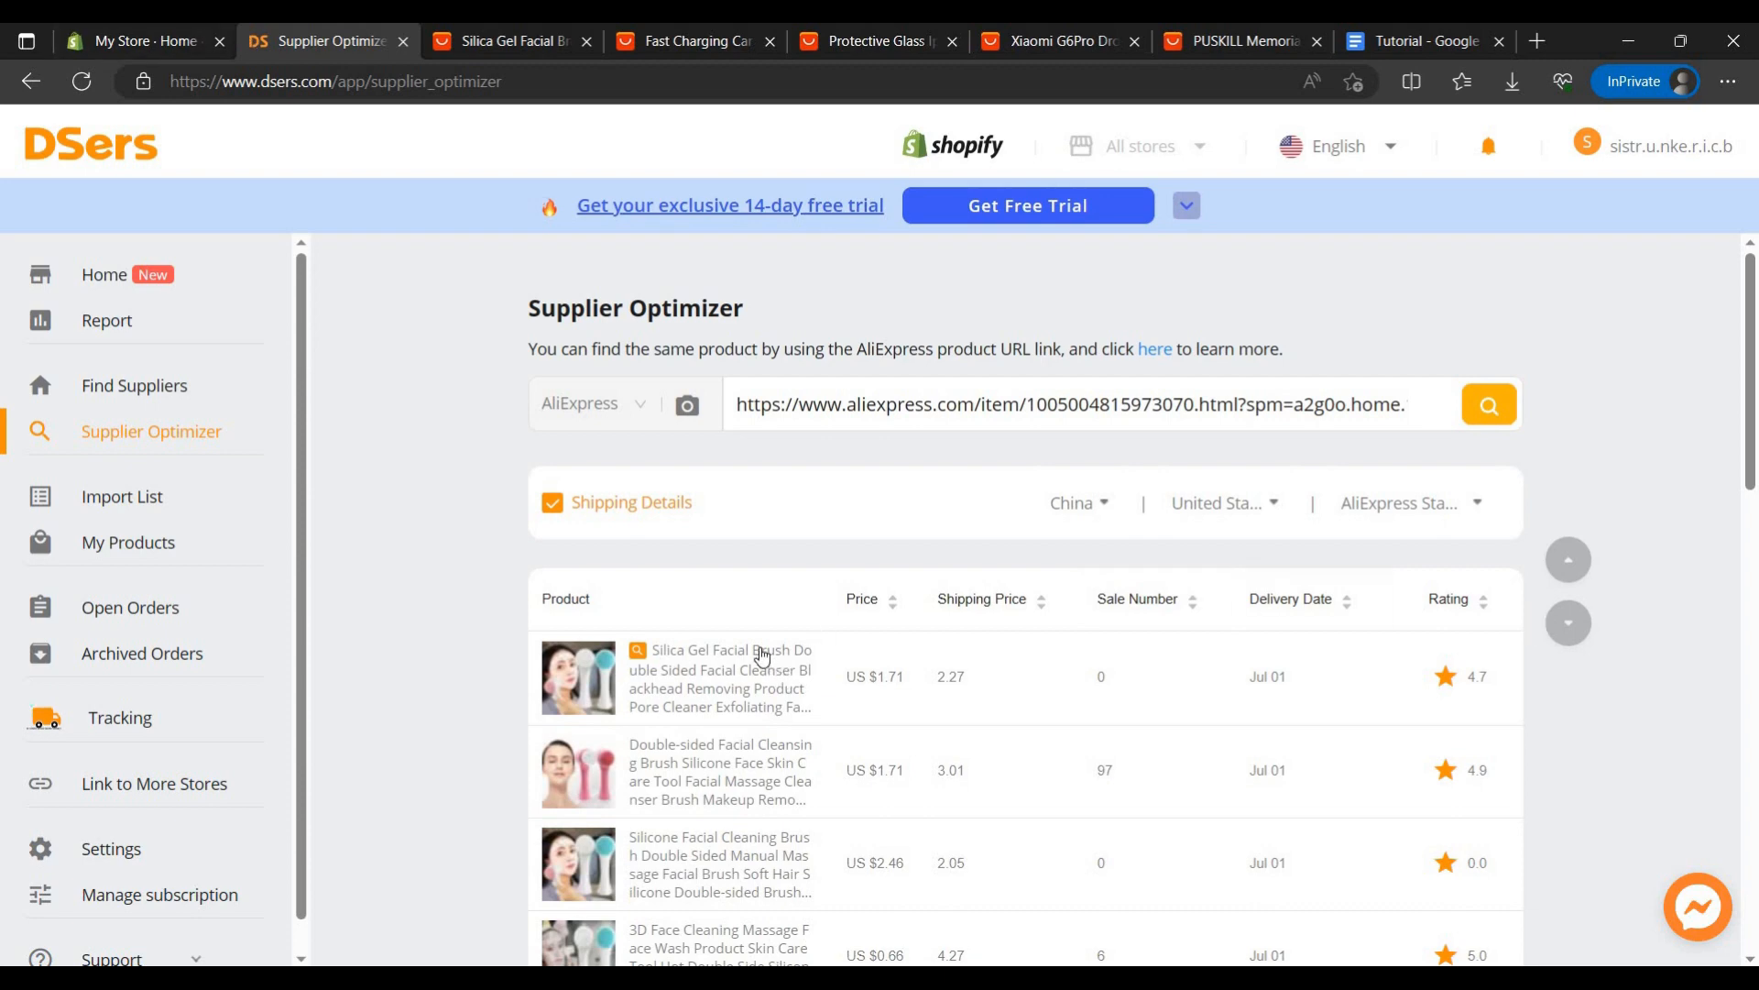
# Step: Review the matching suppliers, import the first Silica Gel Facial Brush result, and go to the import list to check it
pyautogui.scroll(-6, 762, 654)
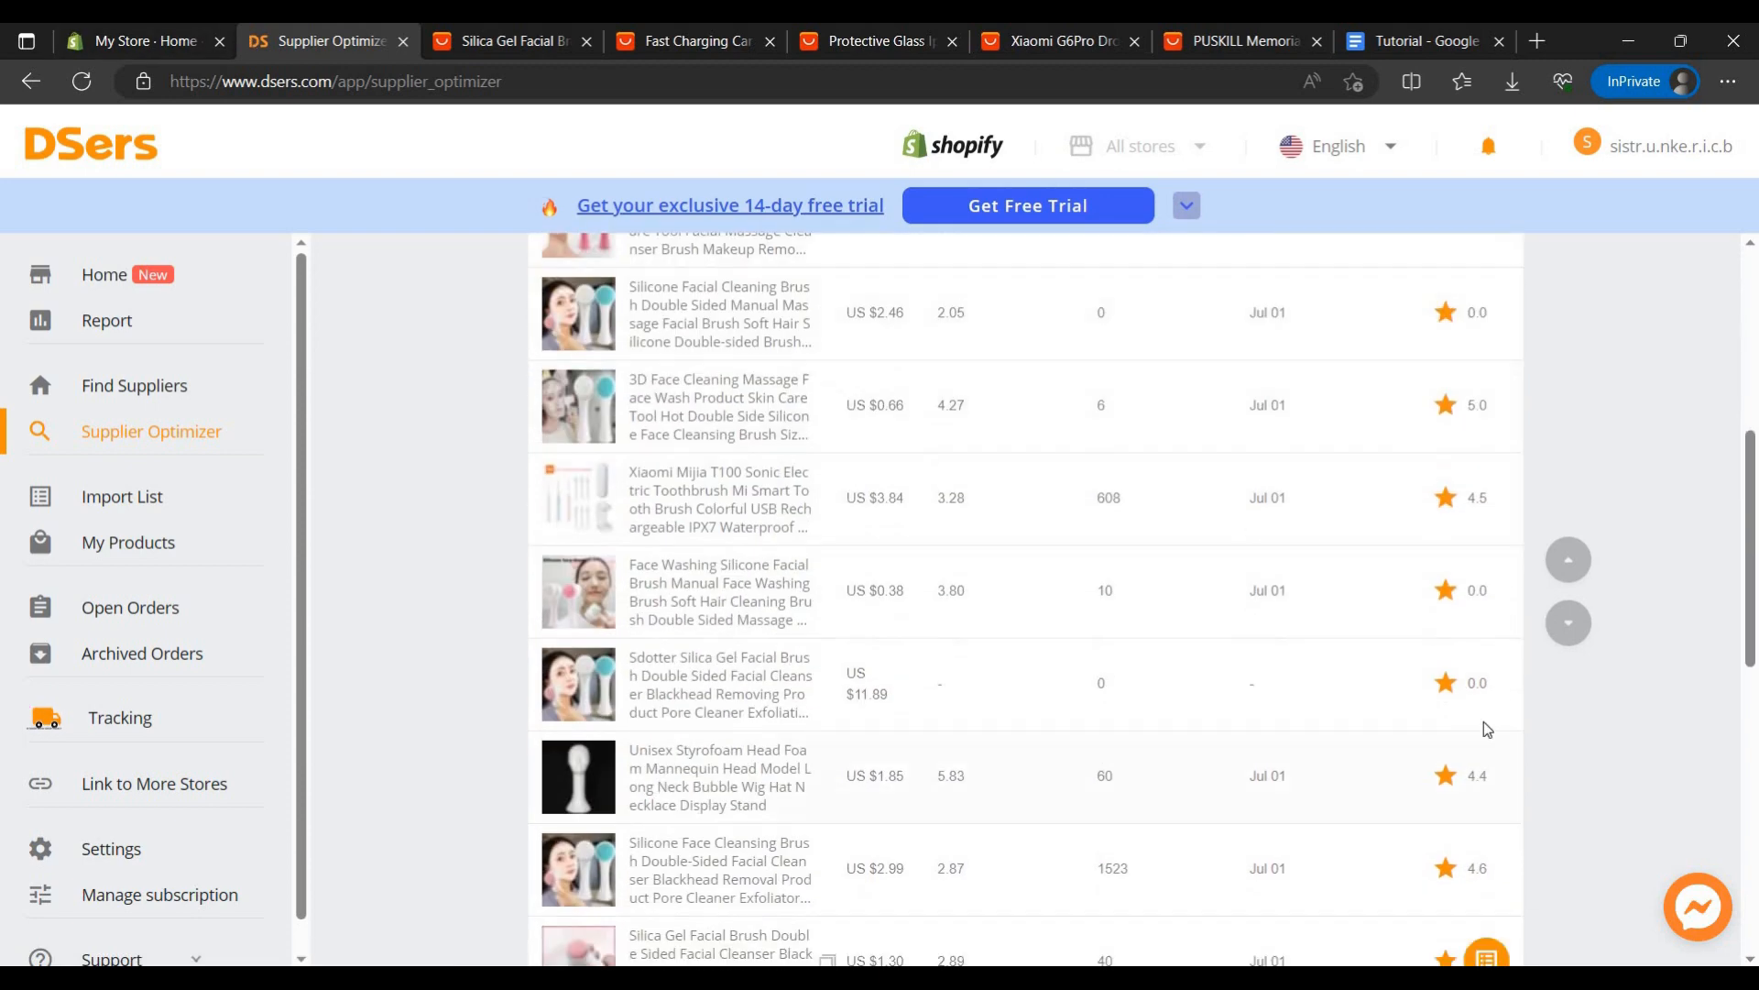
pyautogui.scroll(-6, 1151, 838)
pyautogui.scroll(3, 1205, 814)
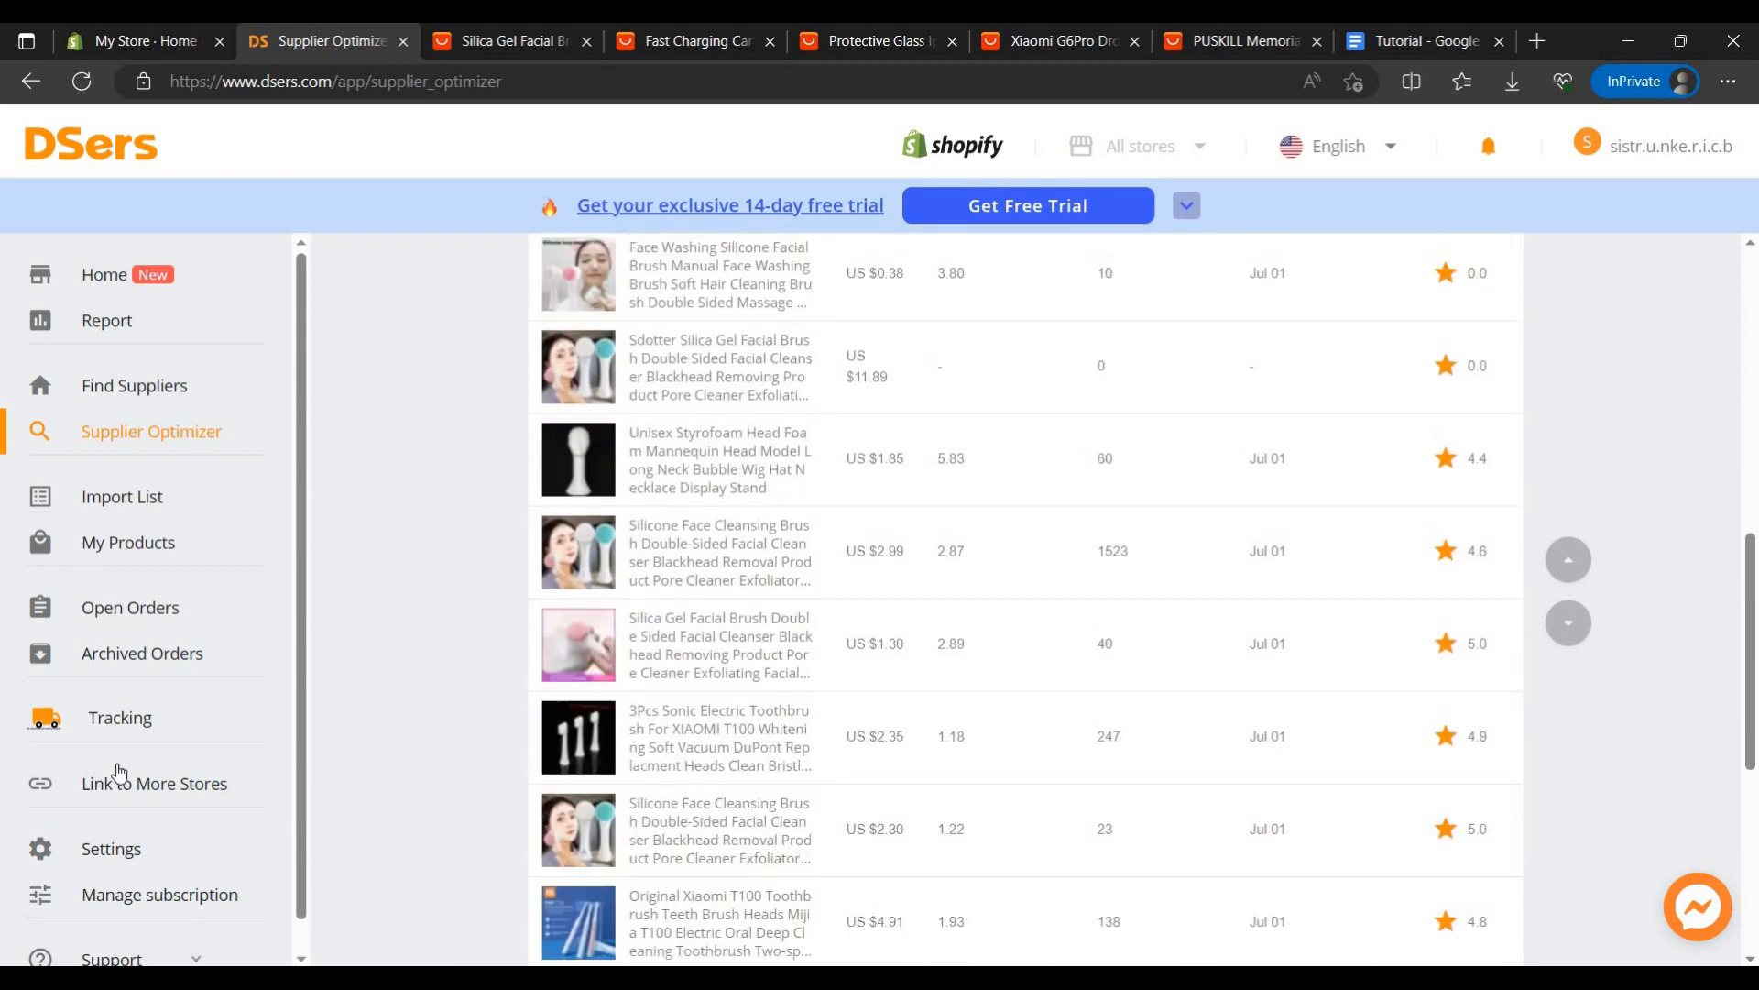
pyautogui.scroll(9, 923, 754)
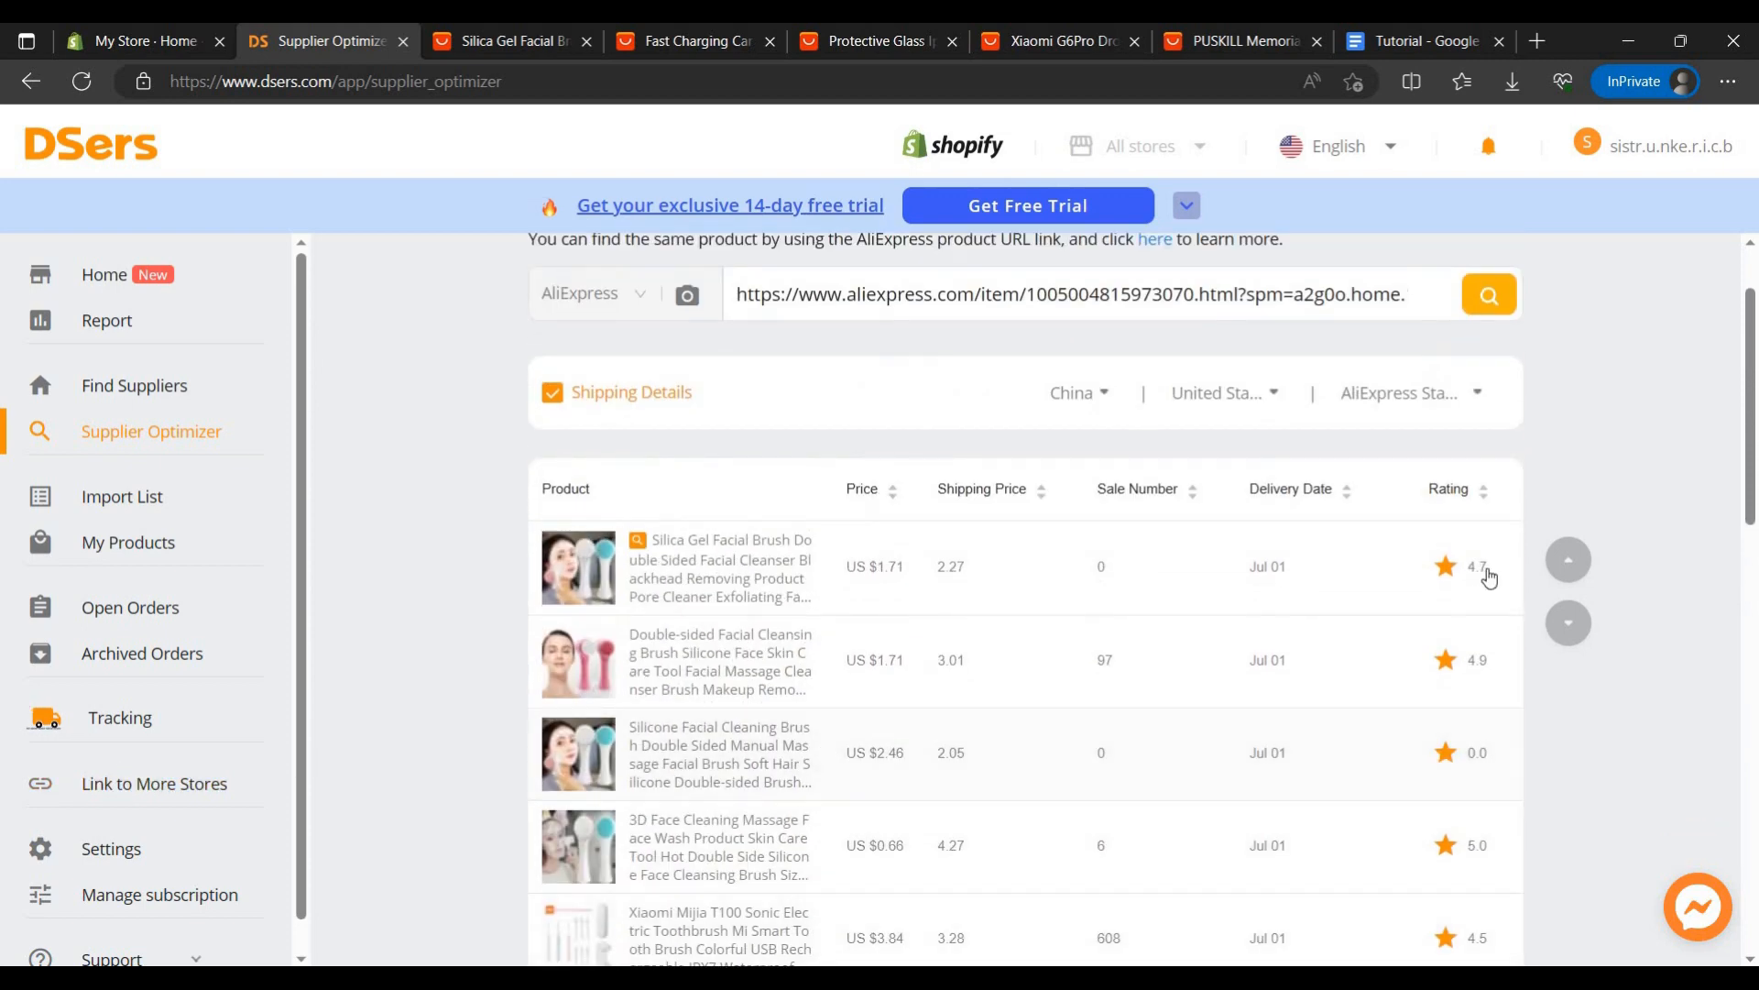
pyautogui.click(1489, 575)
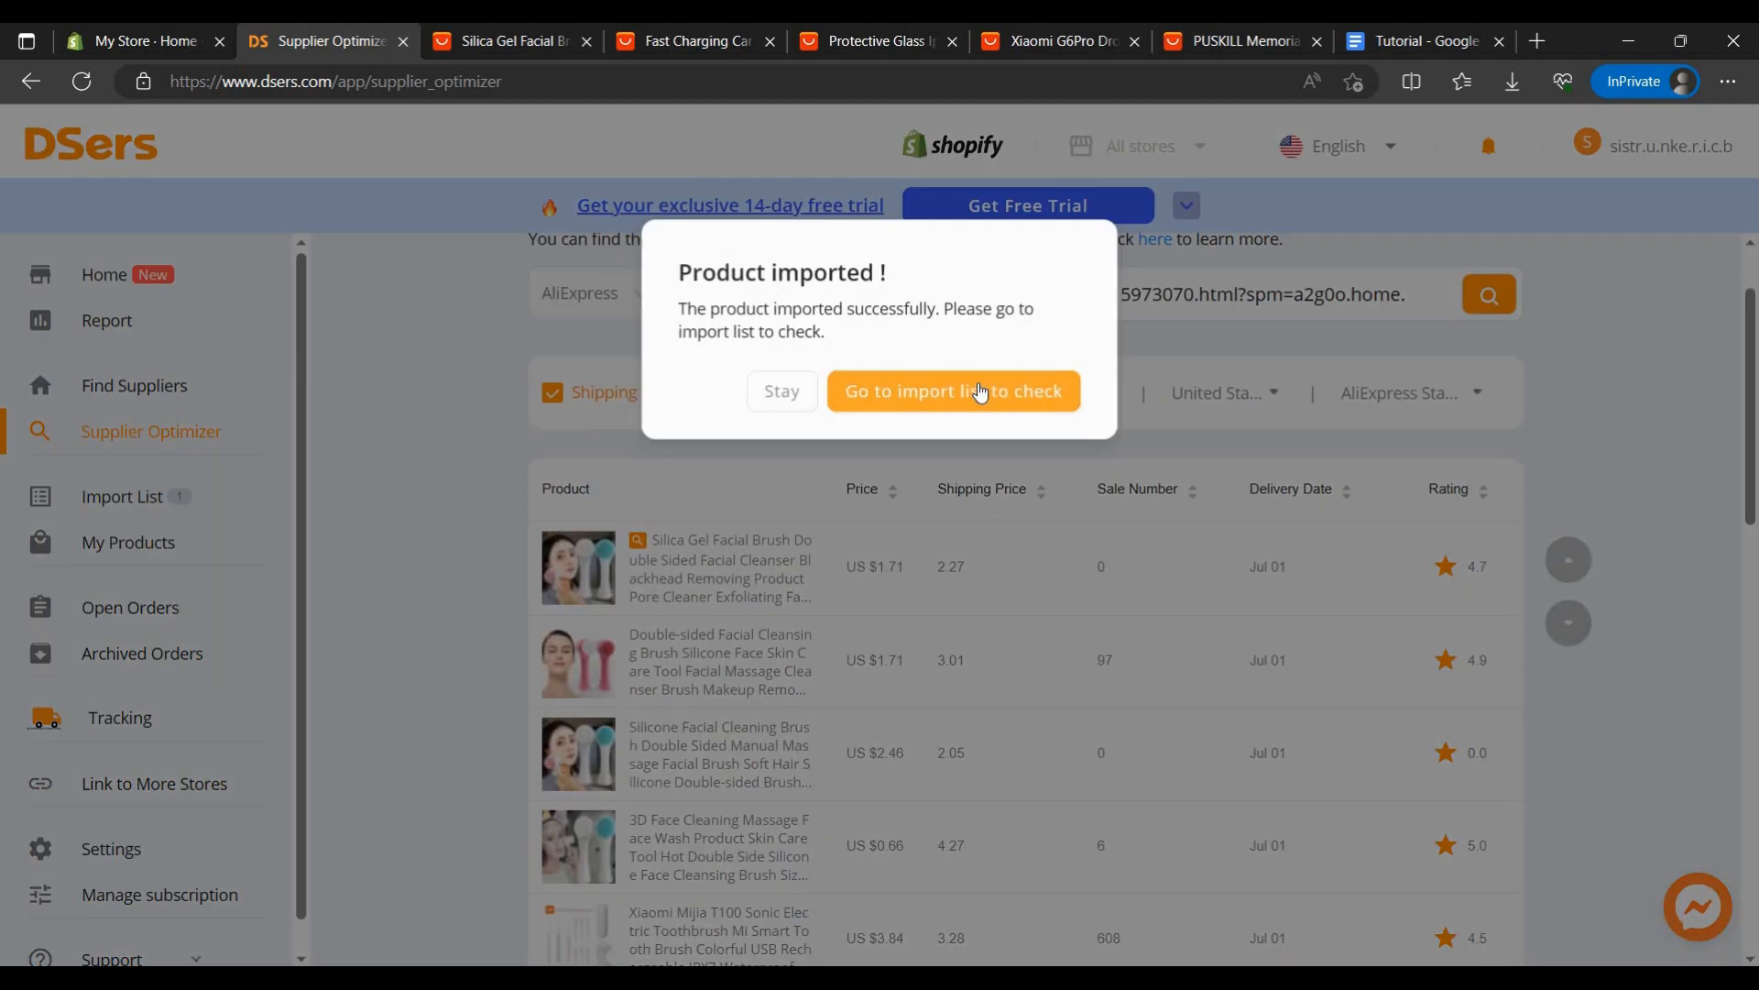
pyautogui.click(977, 385)
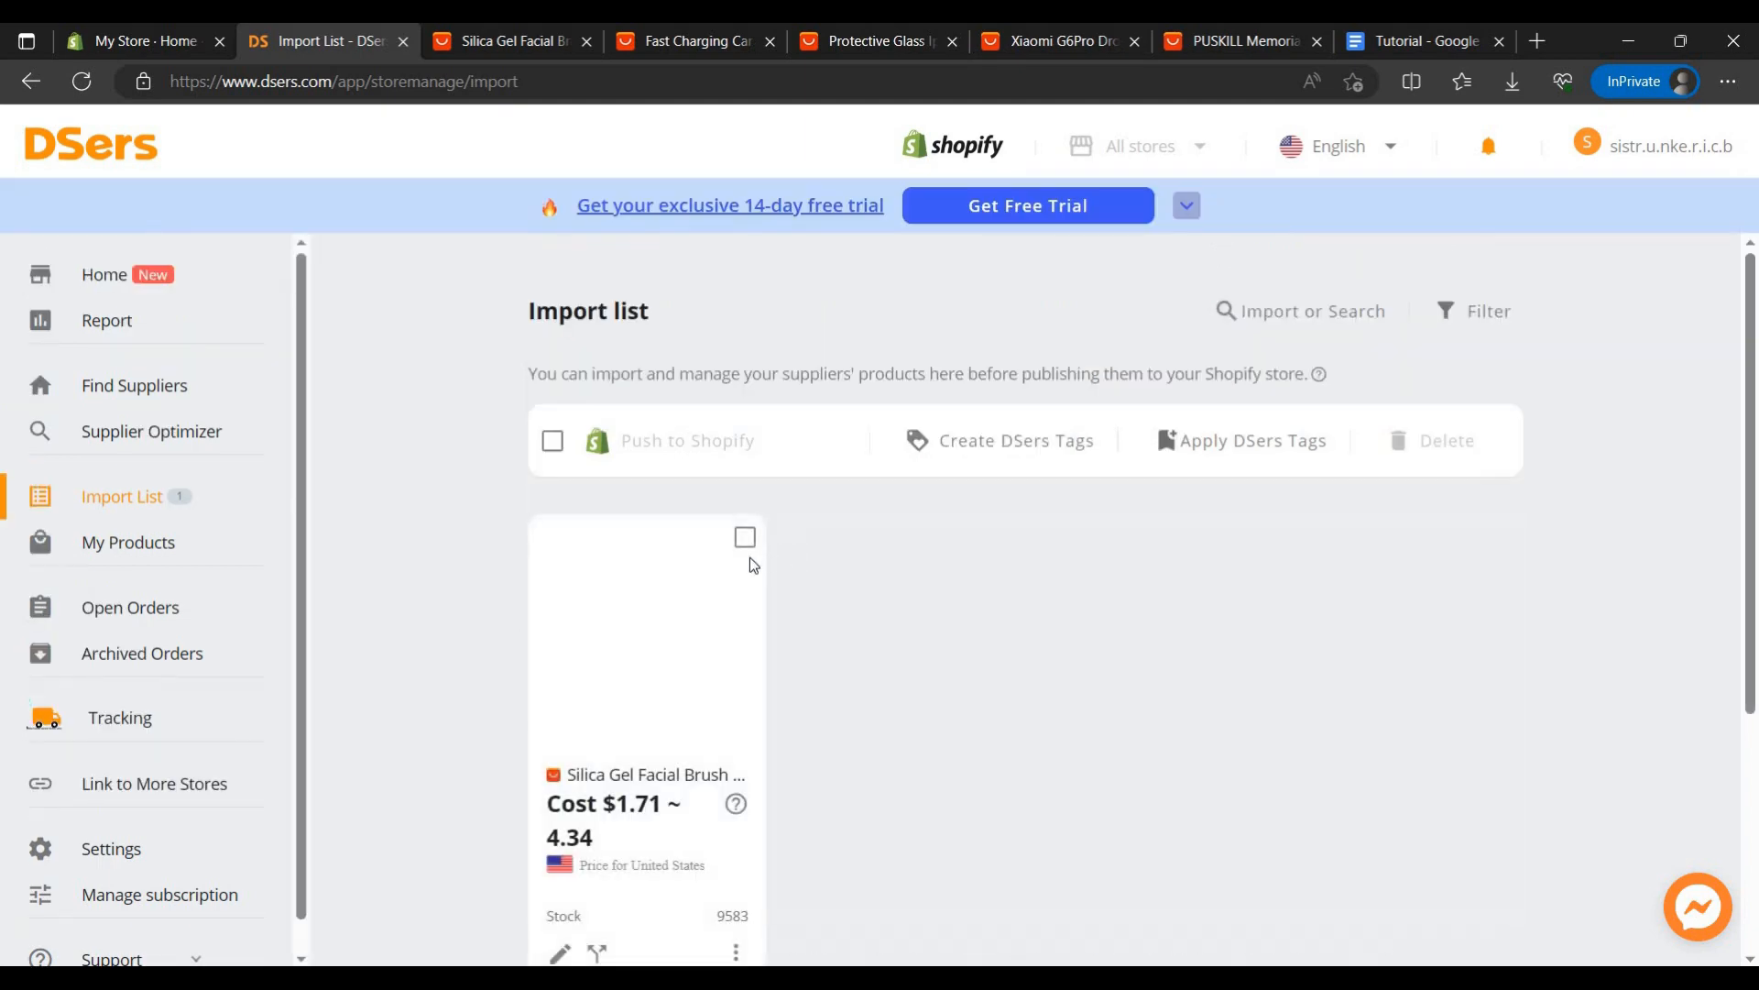
# Step: Close the facial brush listing on AliExpress and copy the web address of the Essager 30W USB Car Charger listing
pyautogui.click(527, 36)
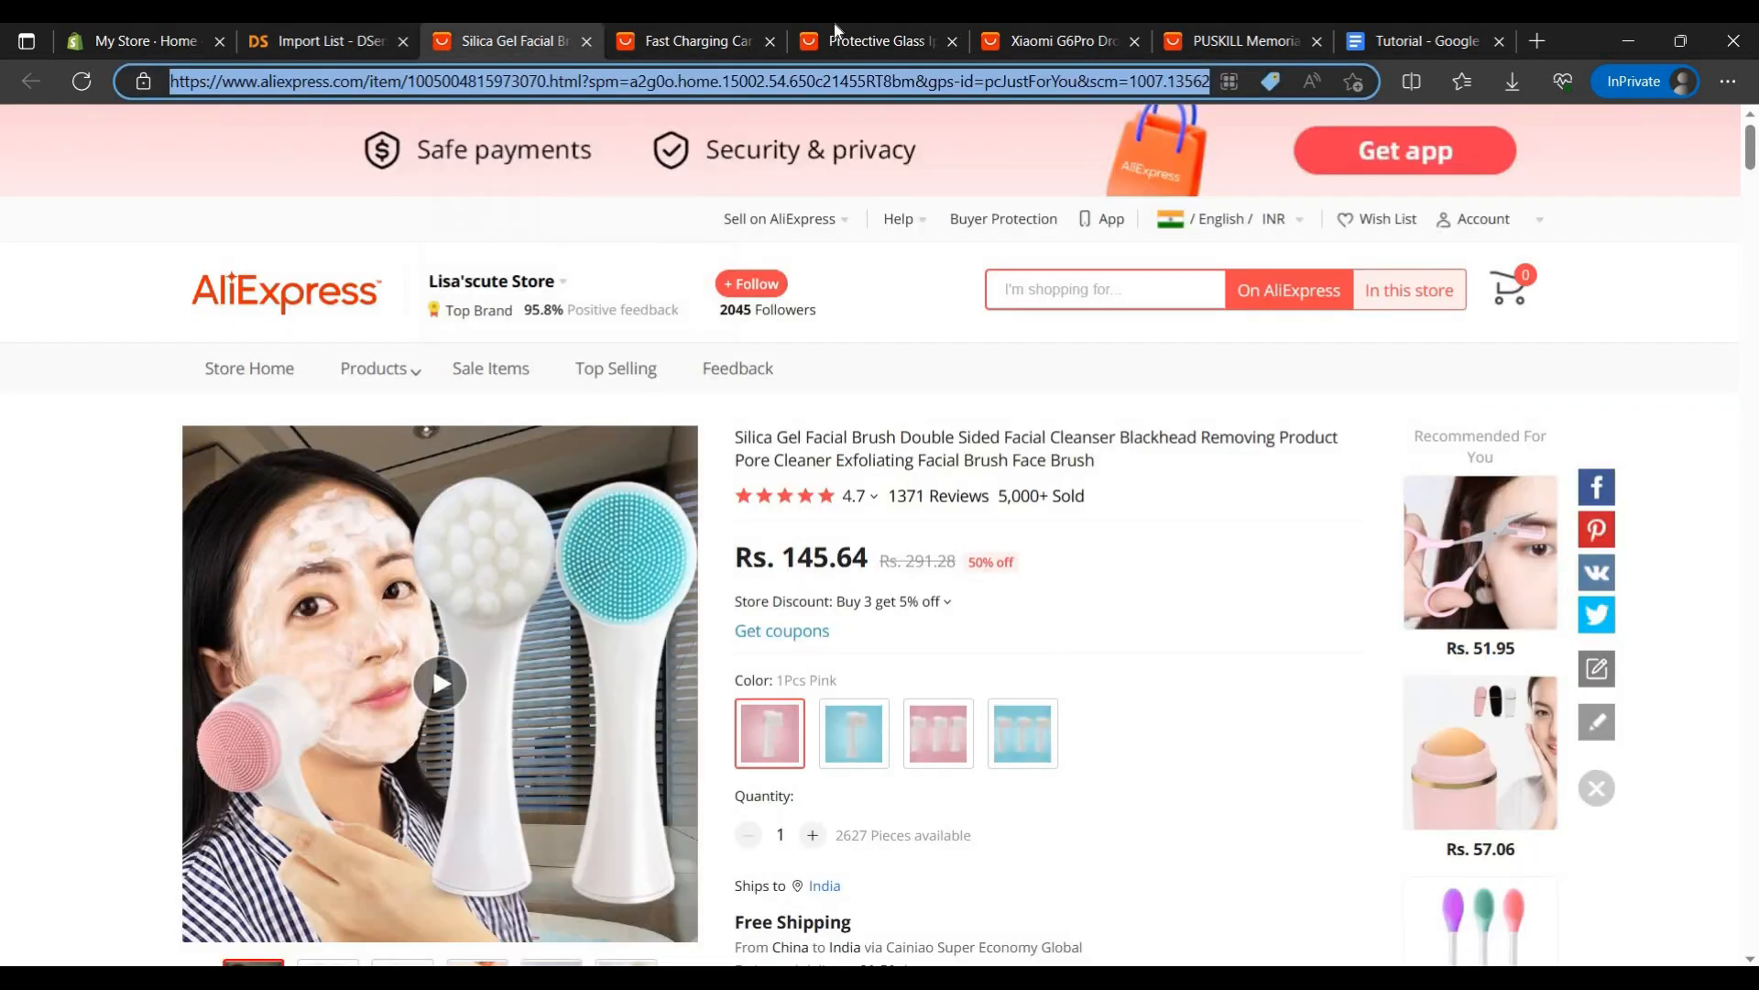
pyautogui.click(587, 41)
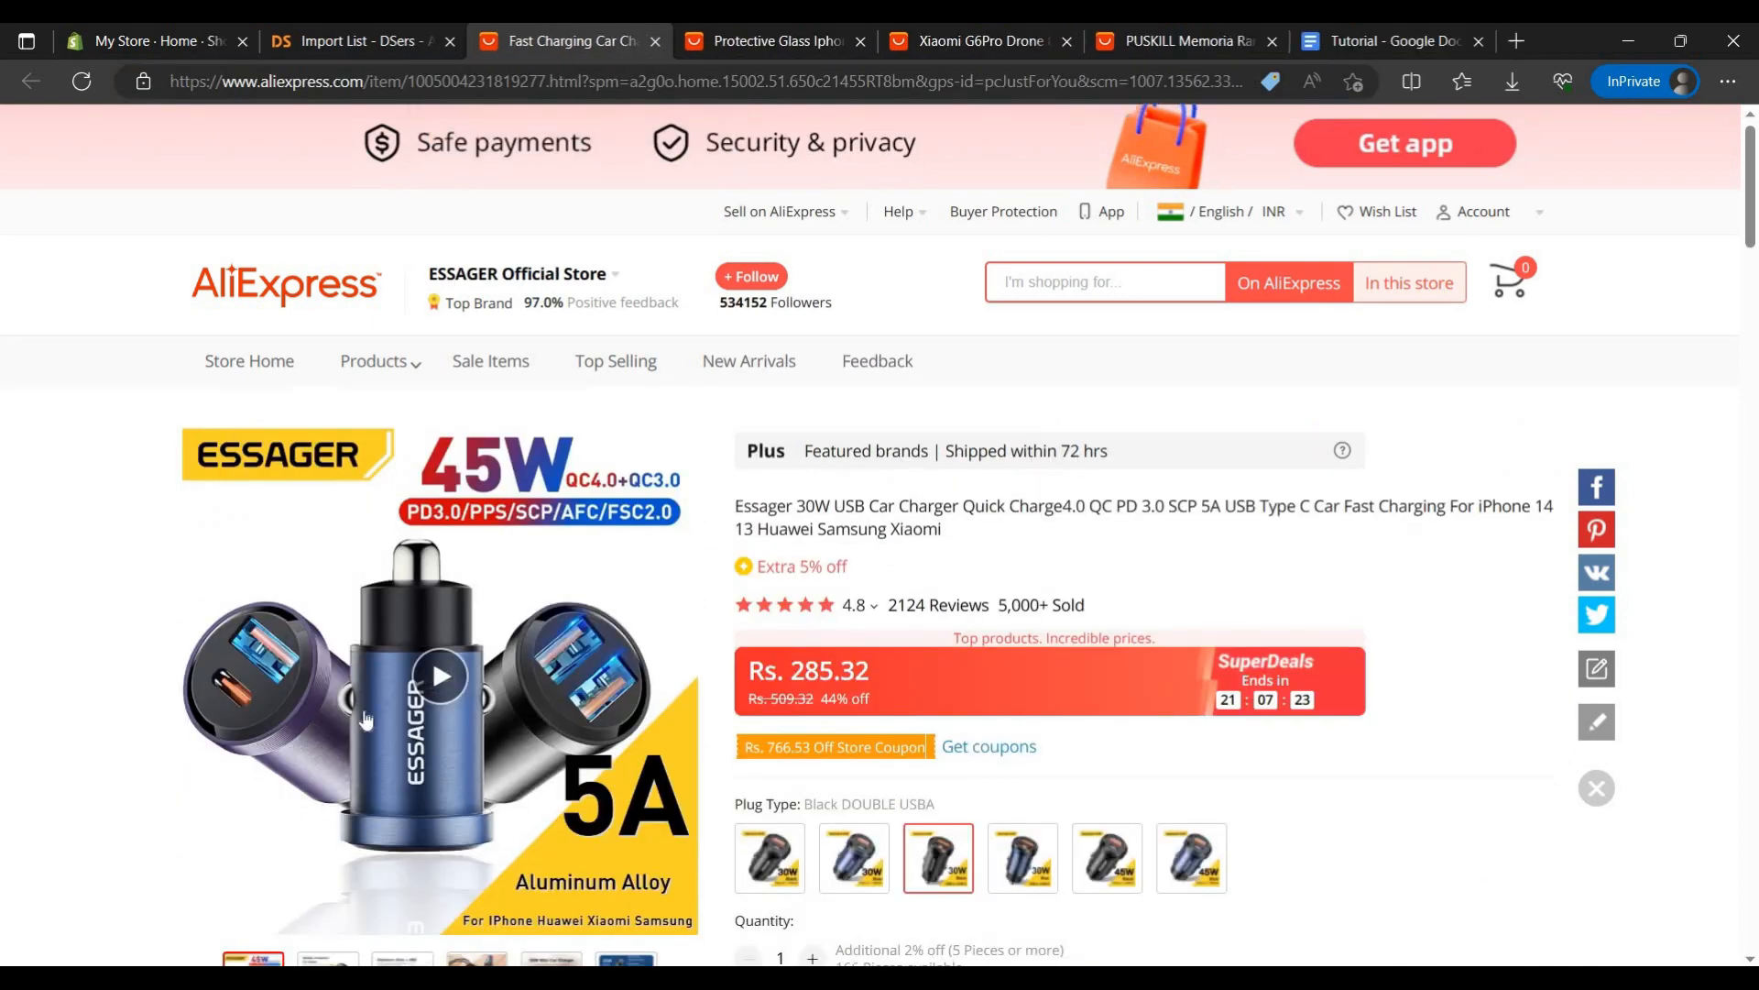
pyautogui.scroll(-3, 483, 527)
pyautogui.scroll(3, 481, 525)
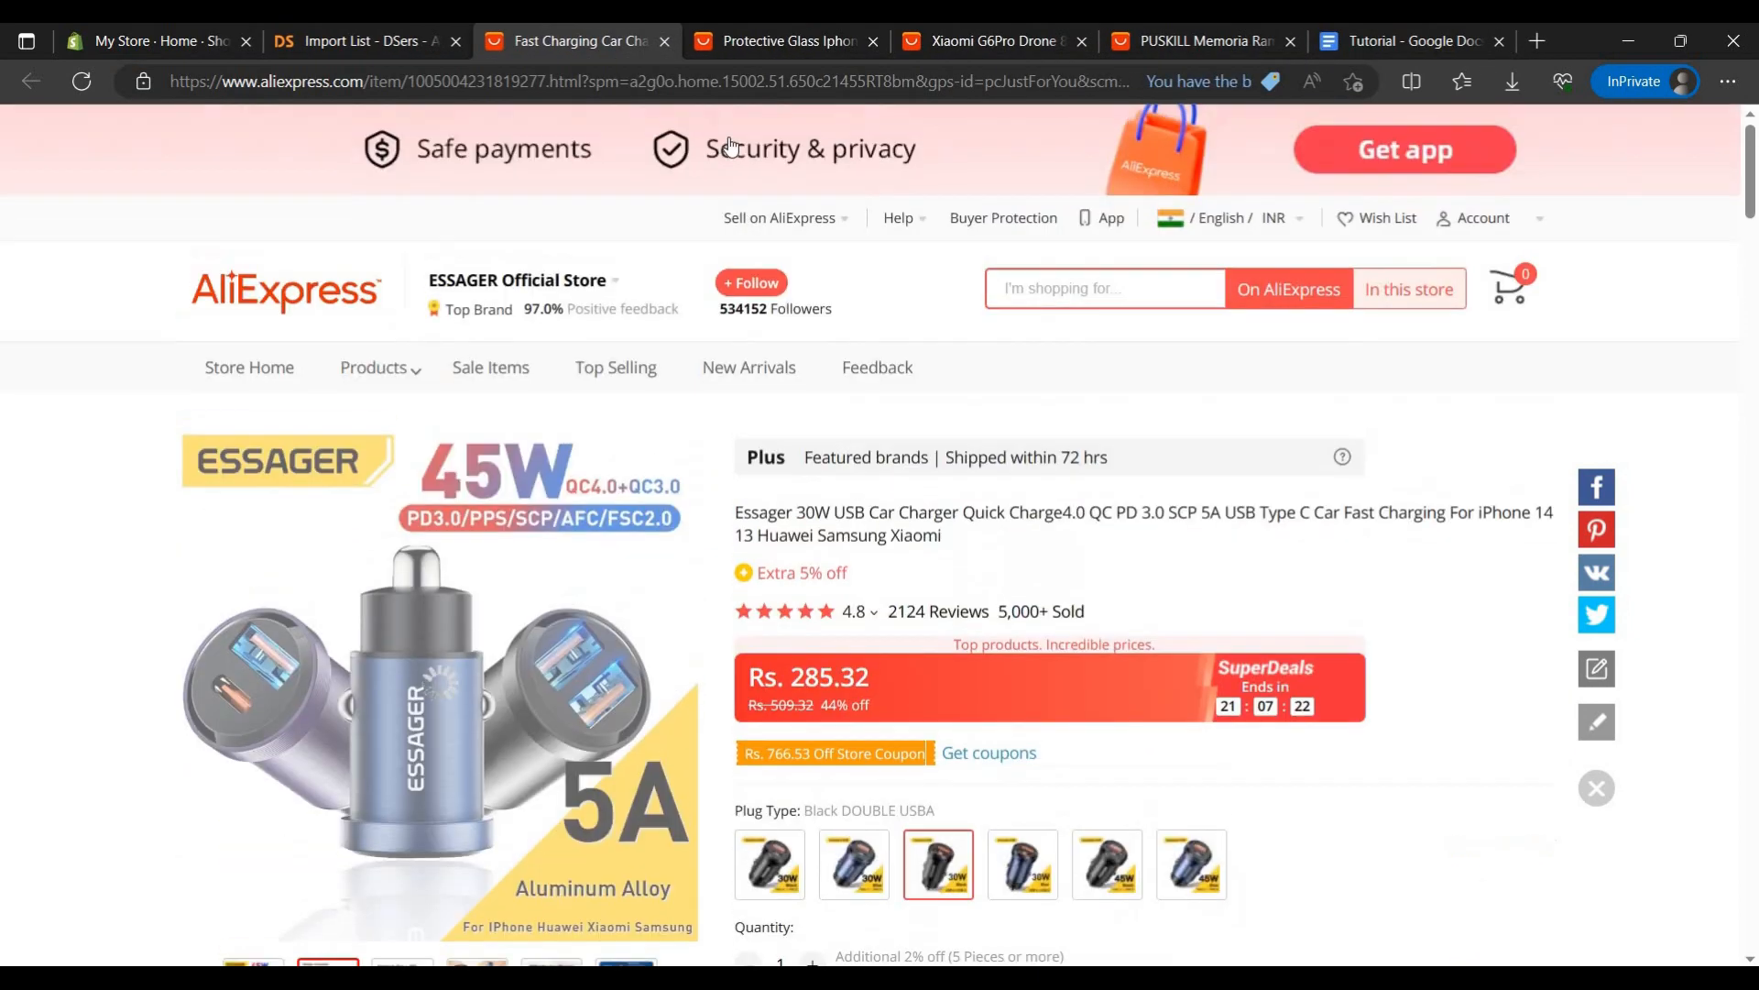
pyautogui.click(708, 90)
pyautogui.rightClick(708, 89)
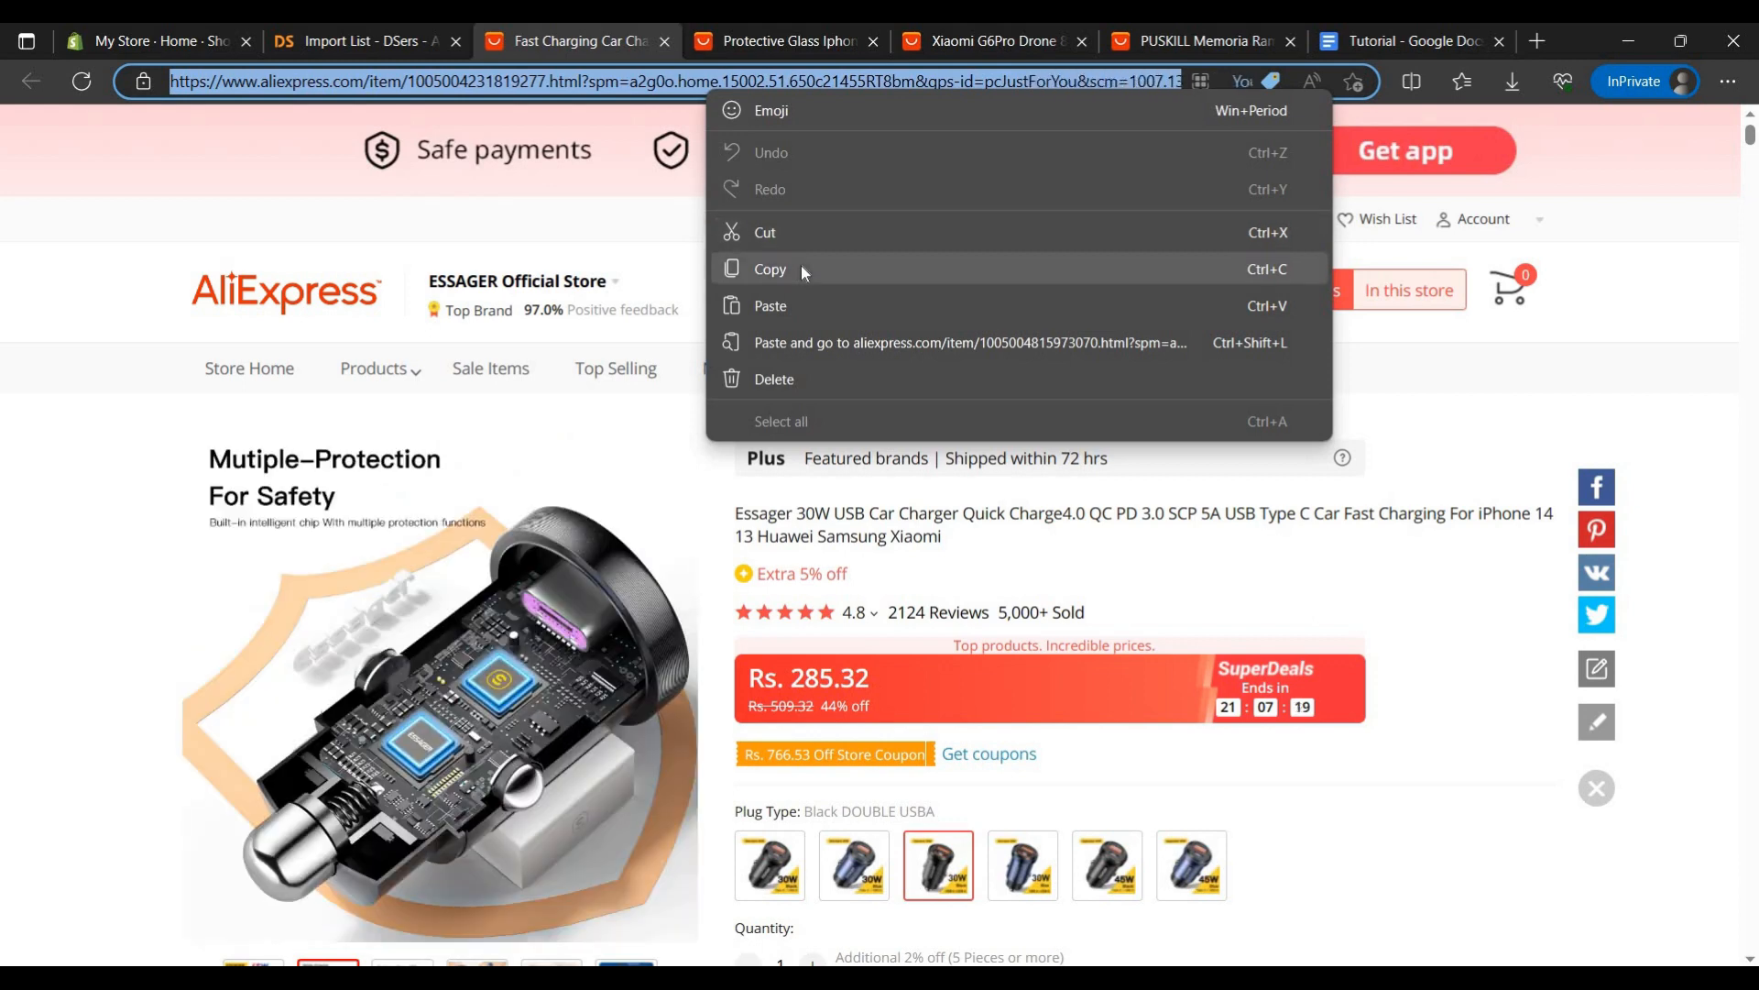
pyautogui.click(800, 266)
# Step: Search the DSers Supplier Optimizer with the copied car charger link, and close the charger's AliExpress listing
pyautogui.hotkey('ctrl', 'shift', 'Tab')
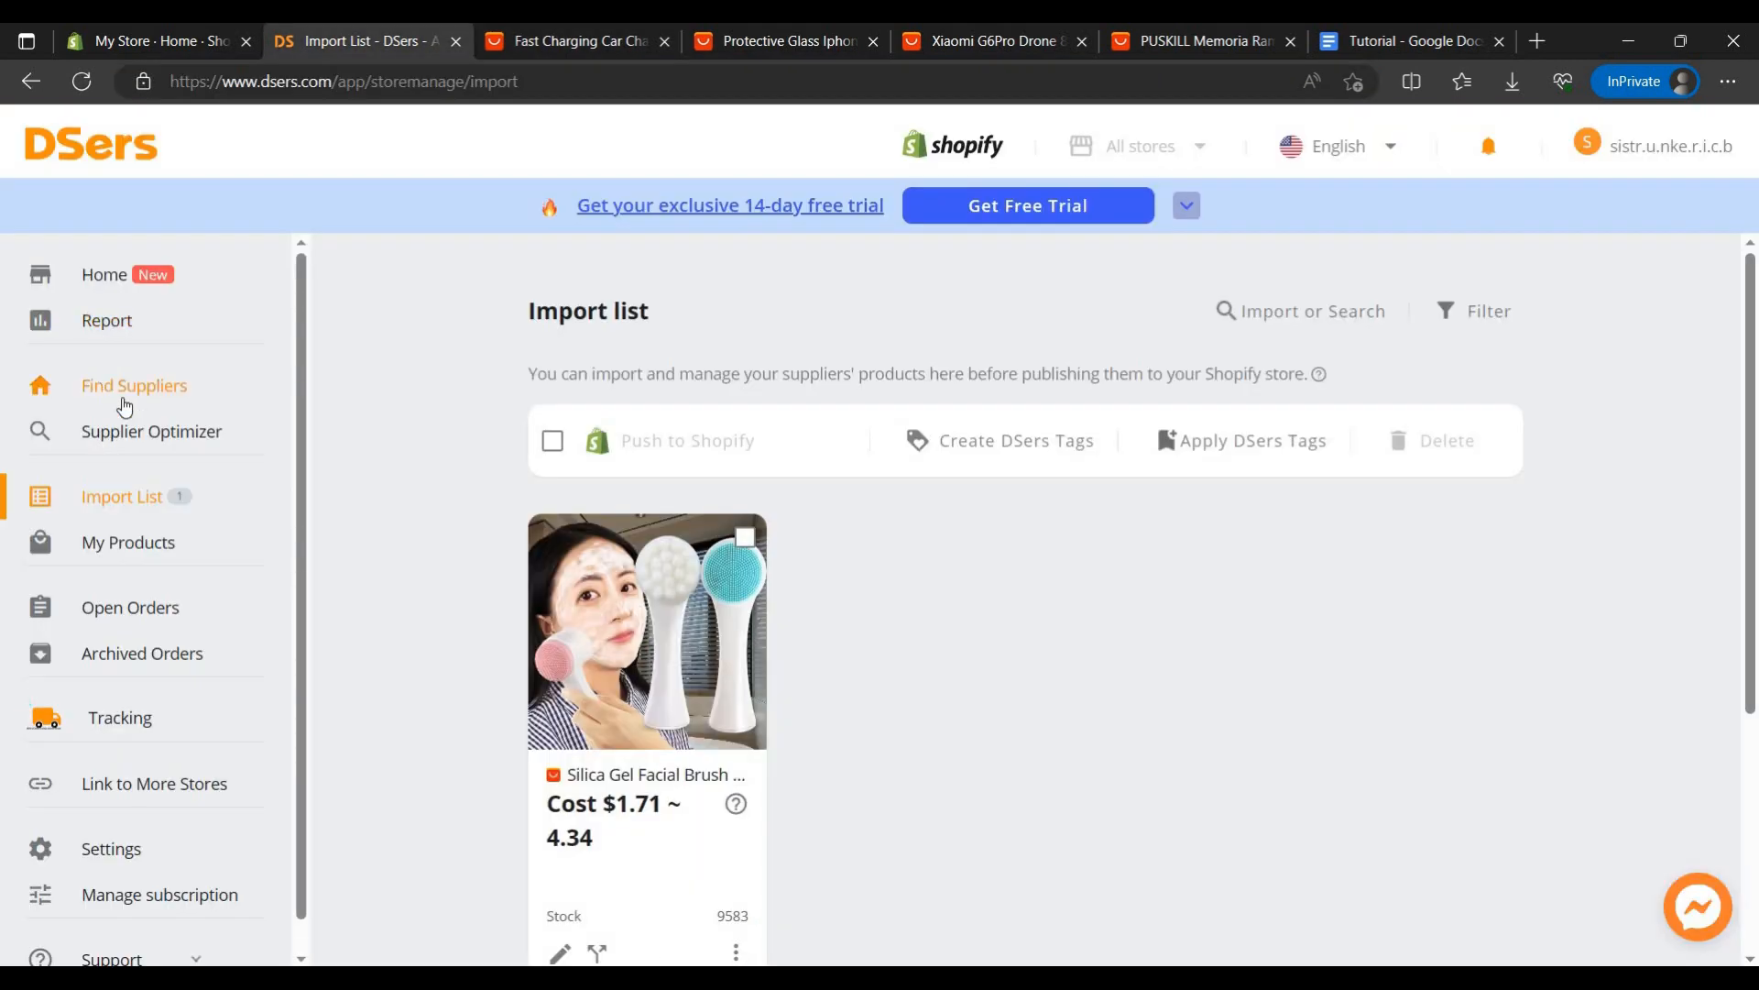
pyautogui.click(204, 431)
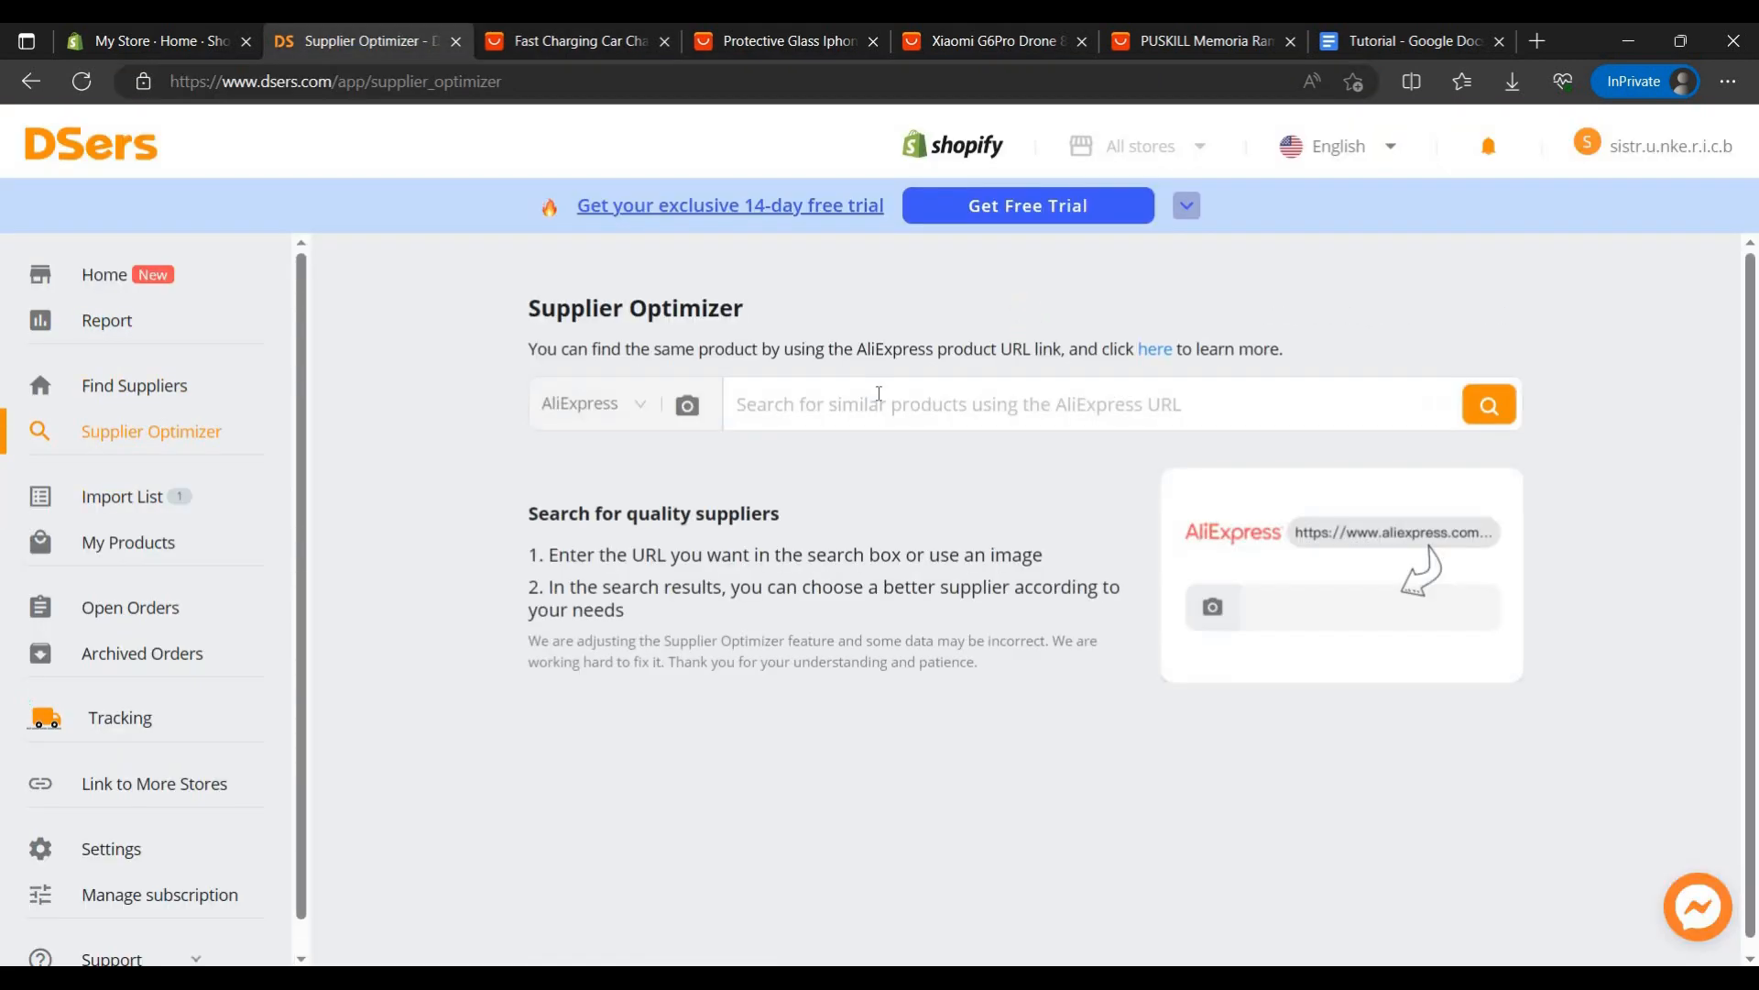
pyautogui.click(877, 394)
pyautogui.rightClick(877, 392)
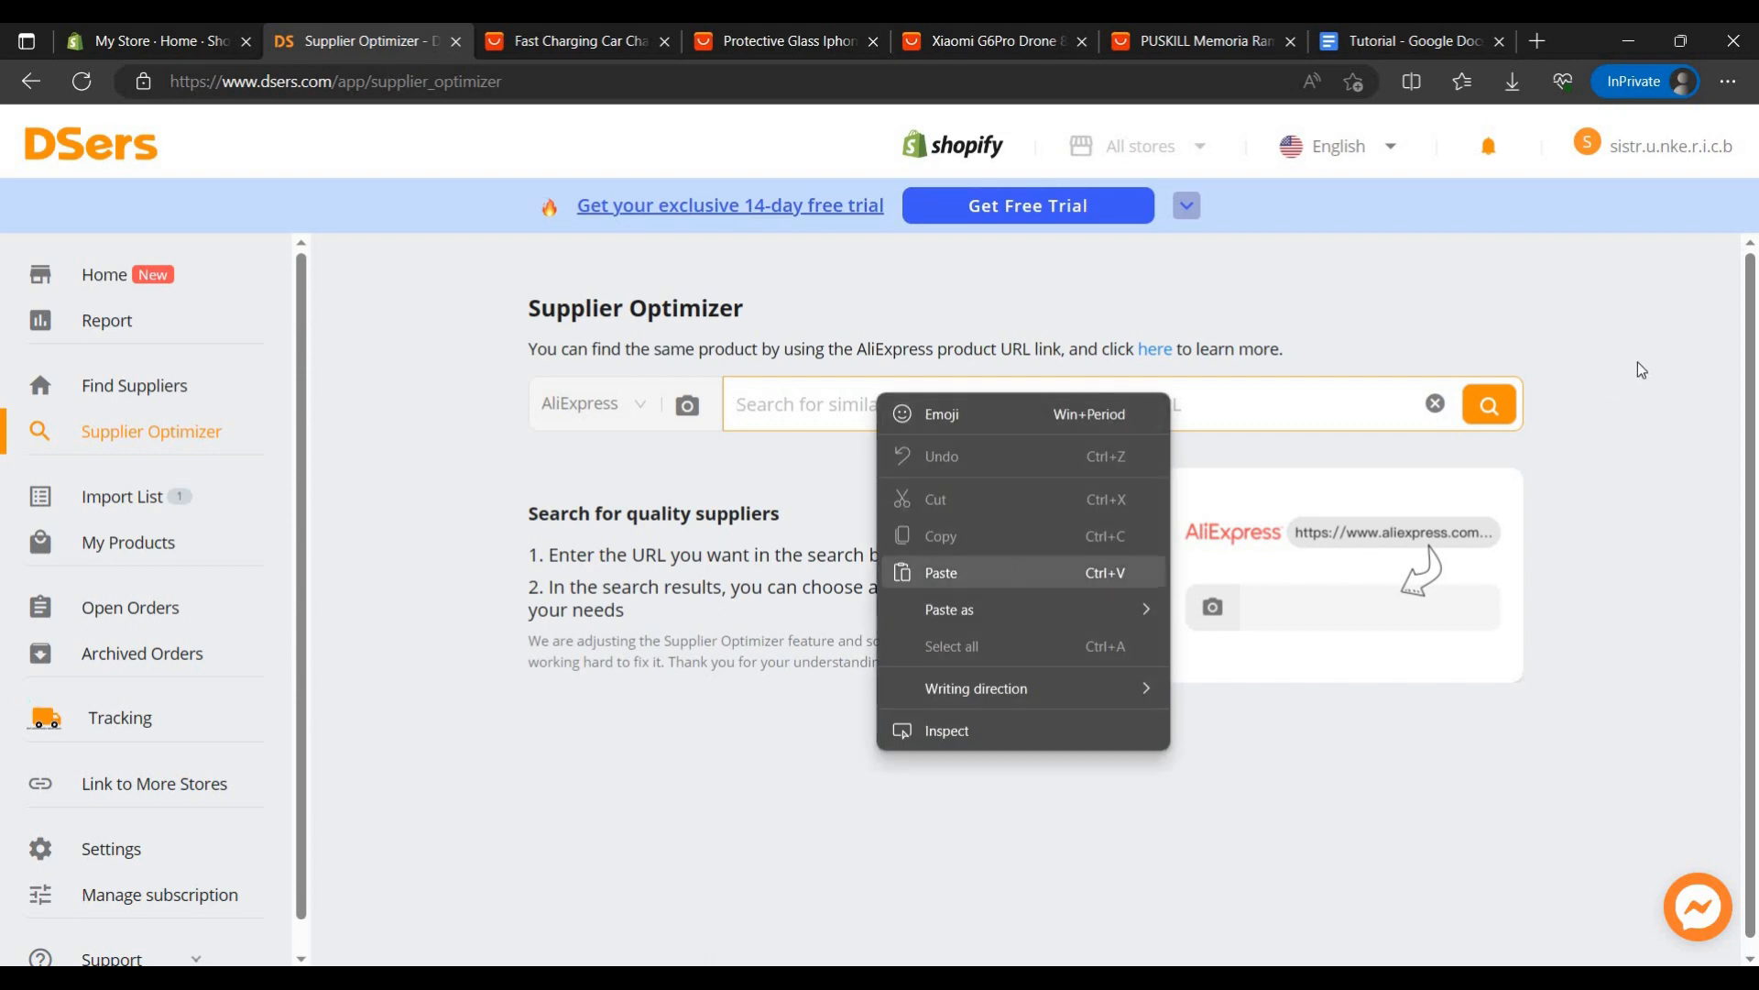
pyautogui.click(1017, 571)
pyautogui.click(1506, 394)
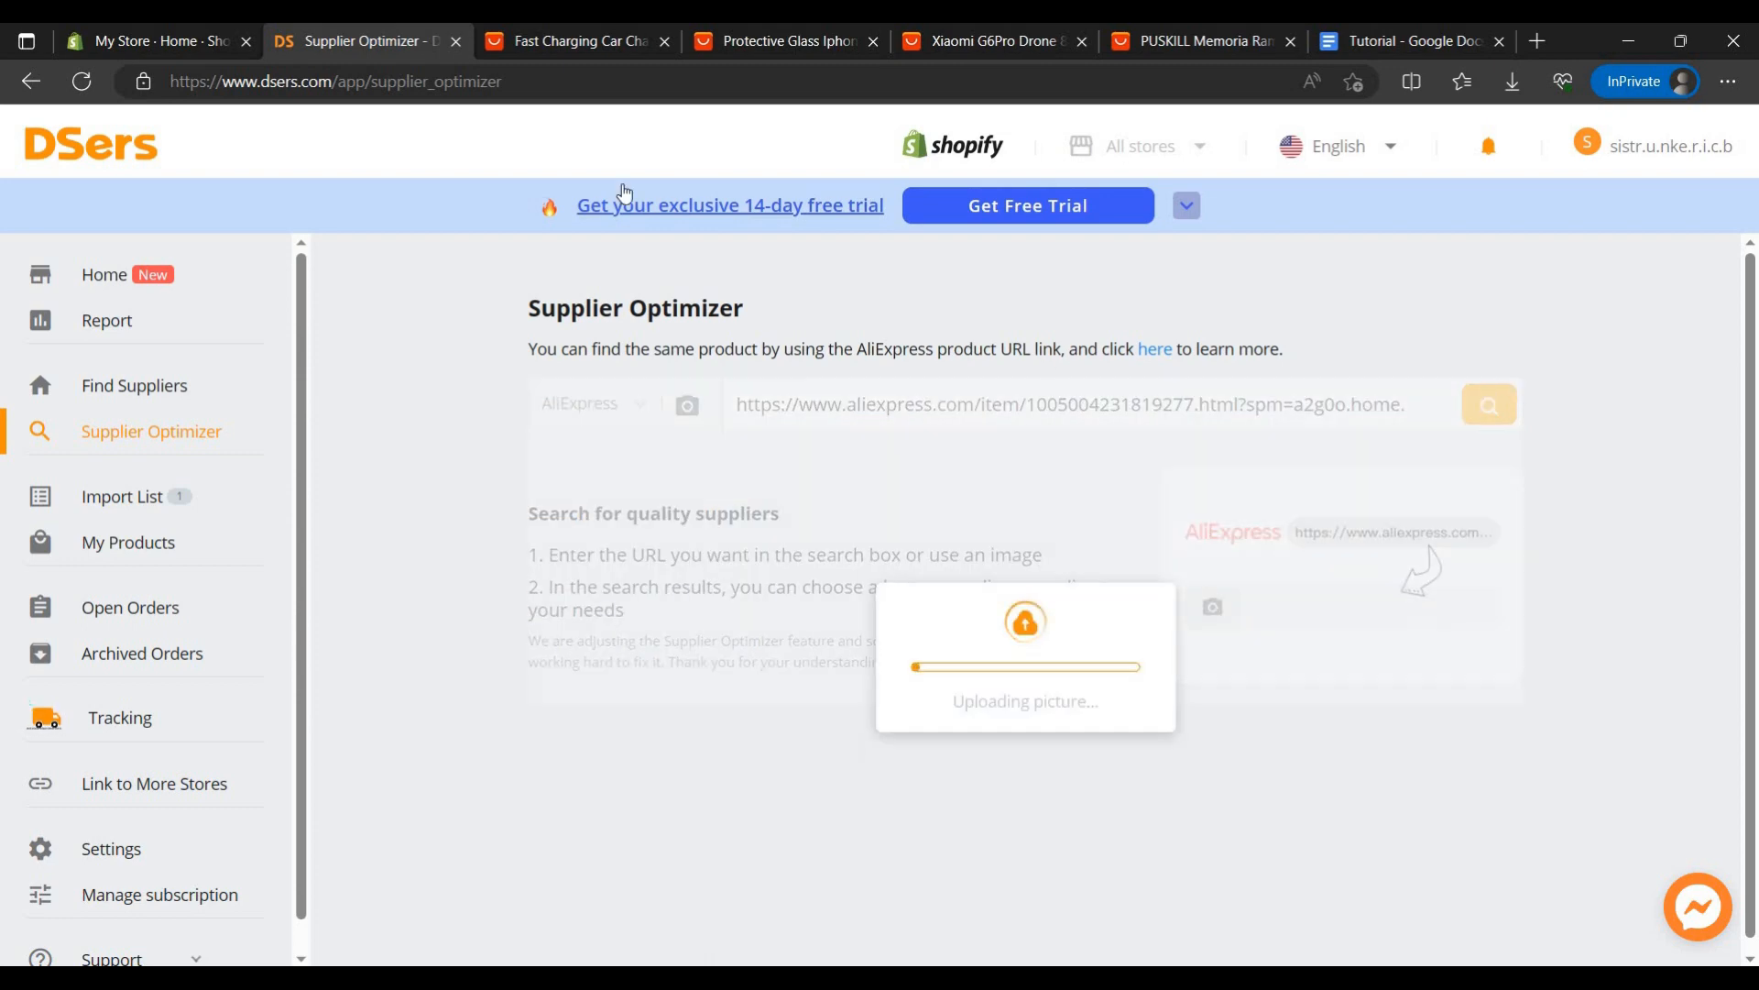
pyautogui.click(660, 55)
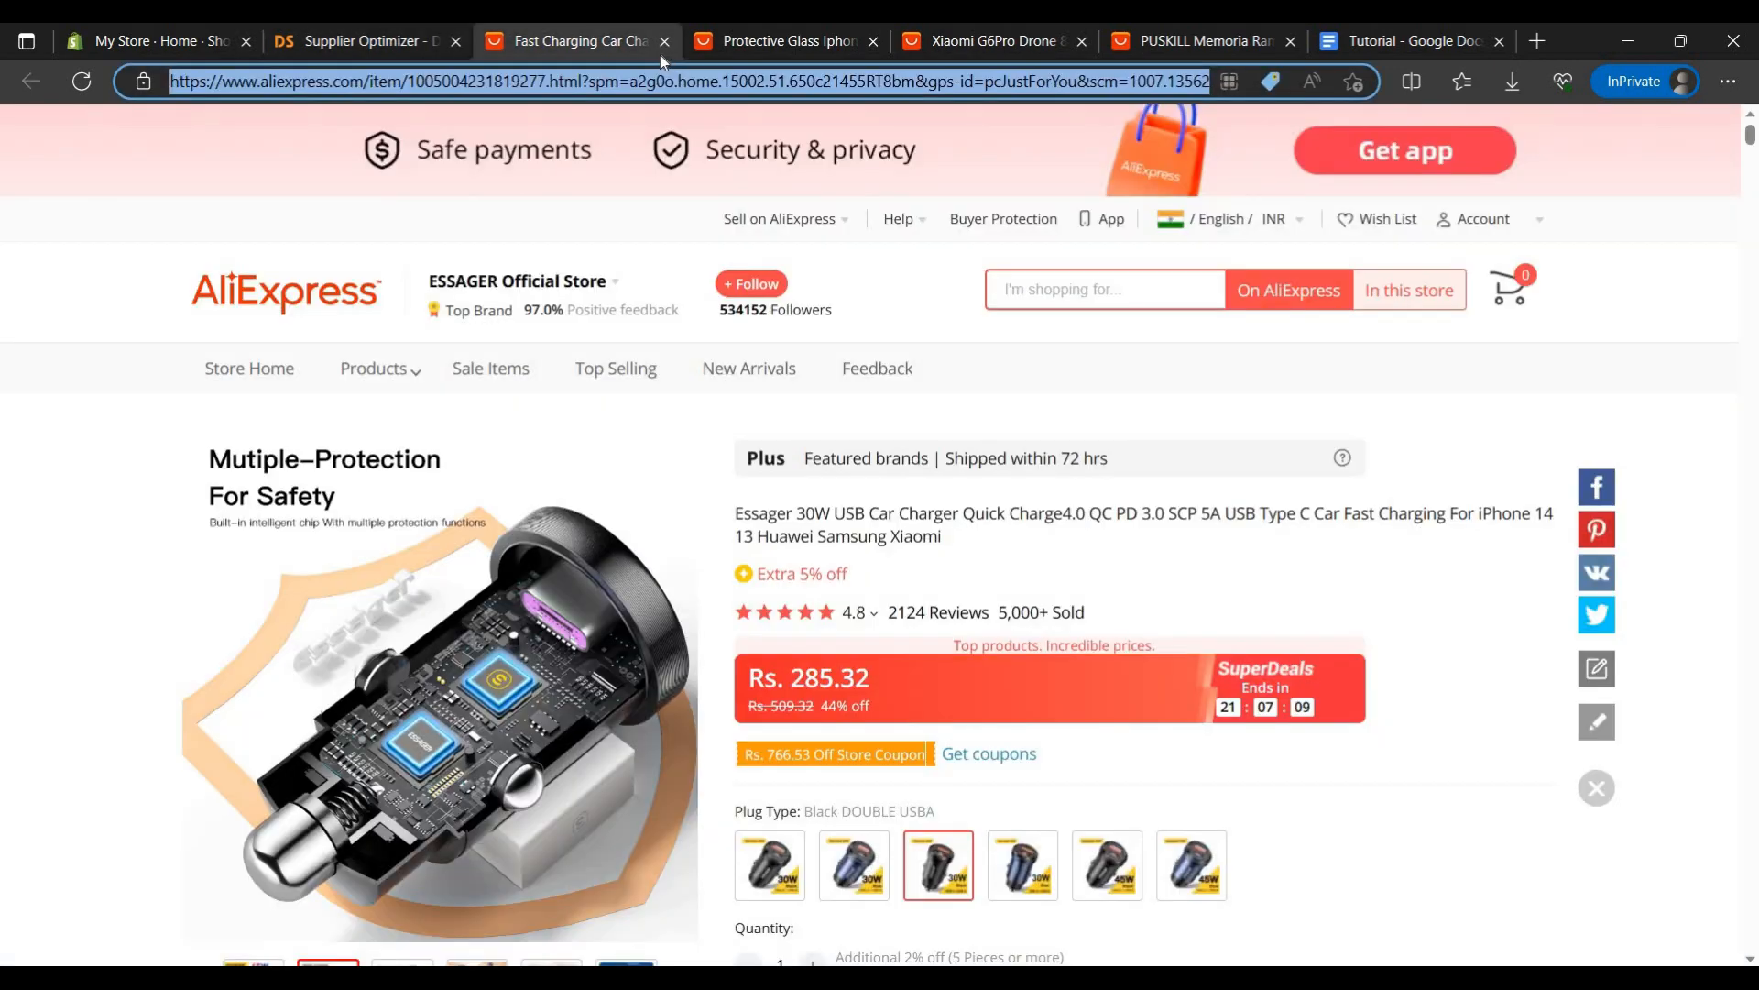
pyautogui.click(667, 46)
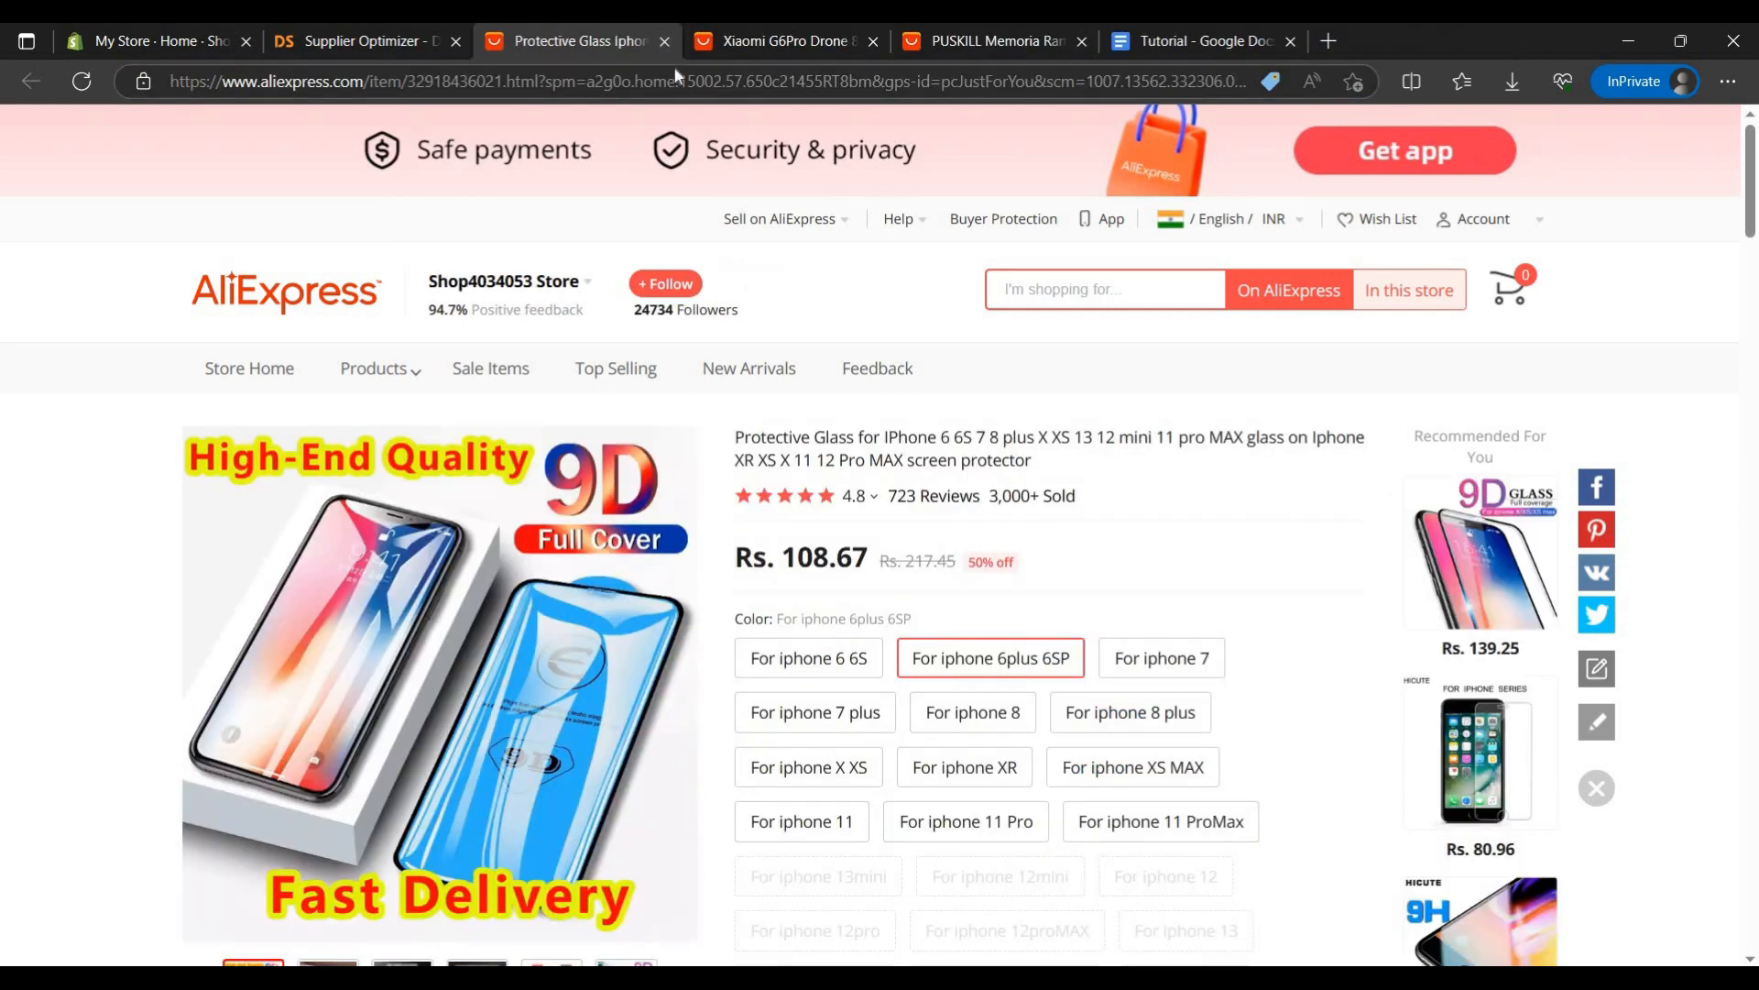
# Step: Copy the web address of the AliExpress Protective Glass for iPhone listing
pyautogui.rightClick(673, 79)
pyautogui.click(773, 74)
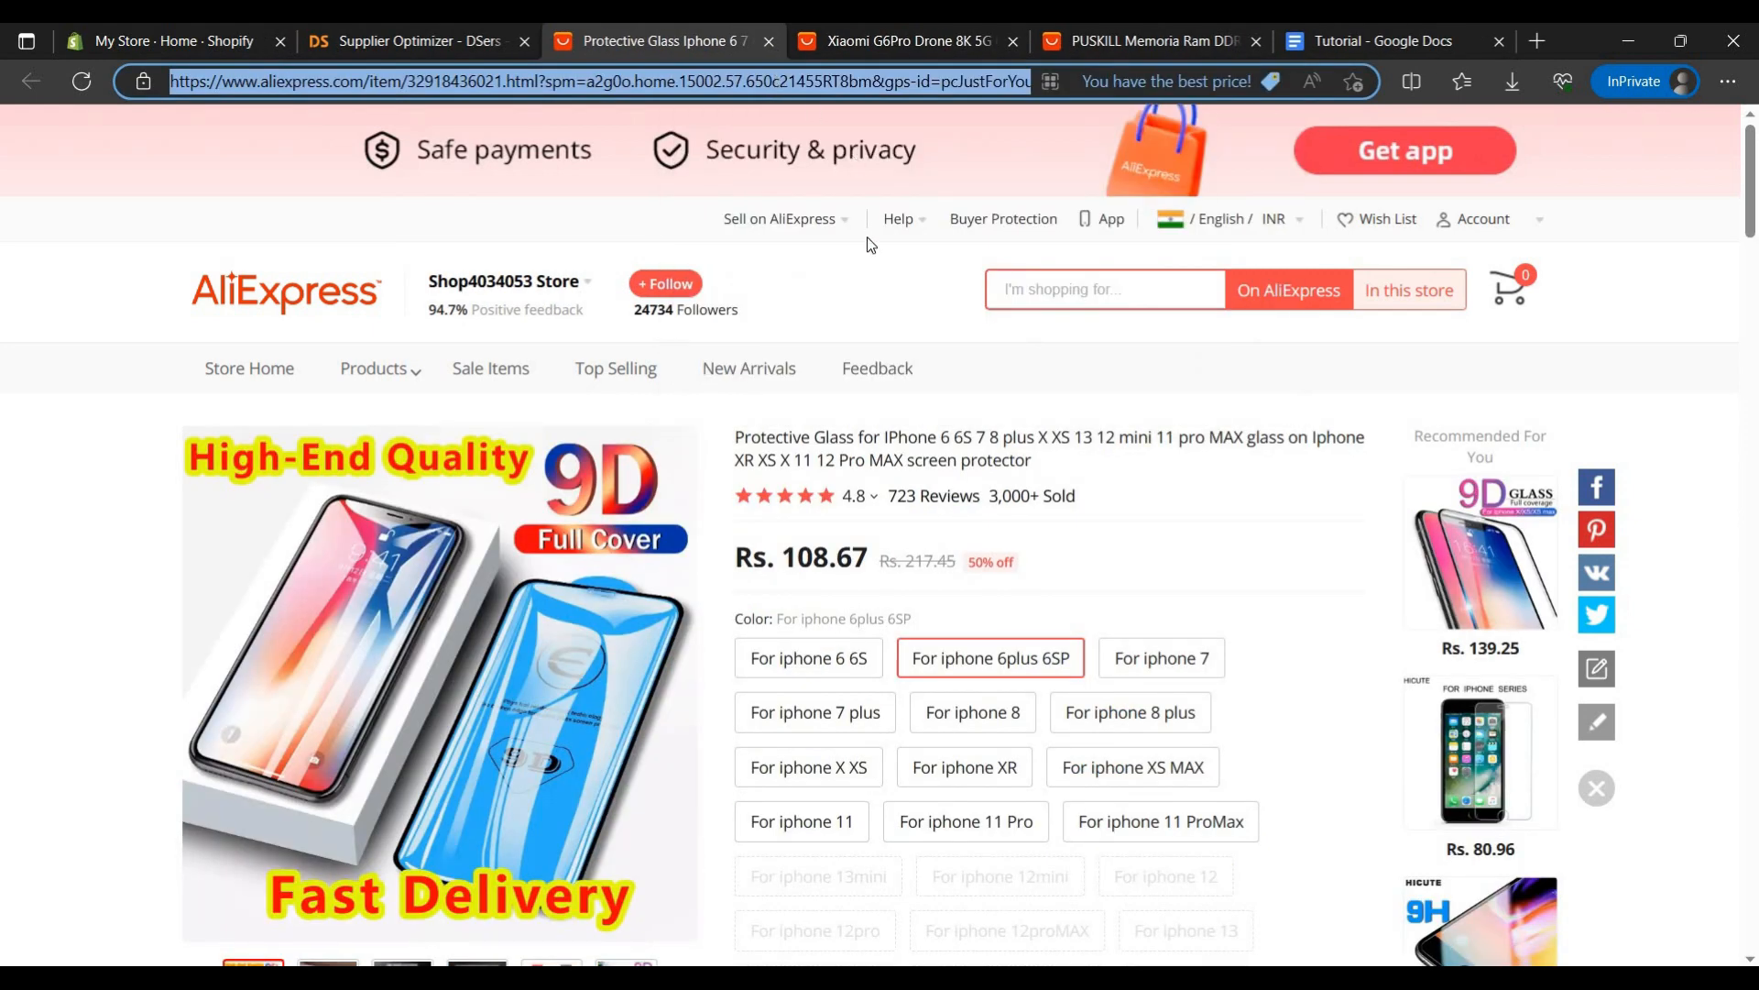
pyautogui.rightClick(774, 74)
pyautogui.click(844, 260)
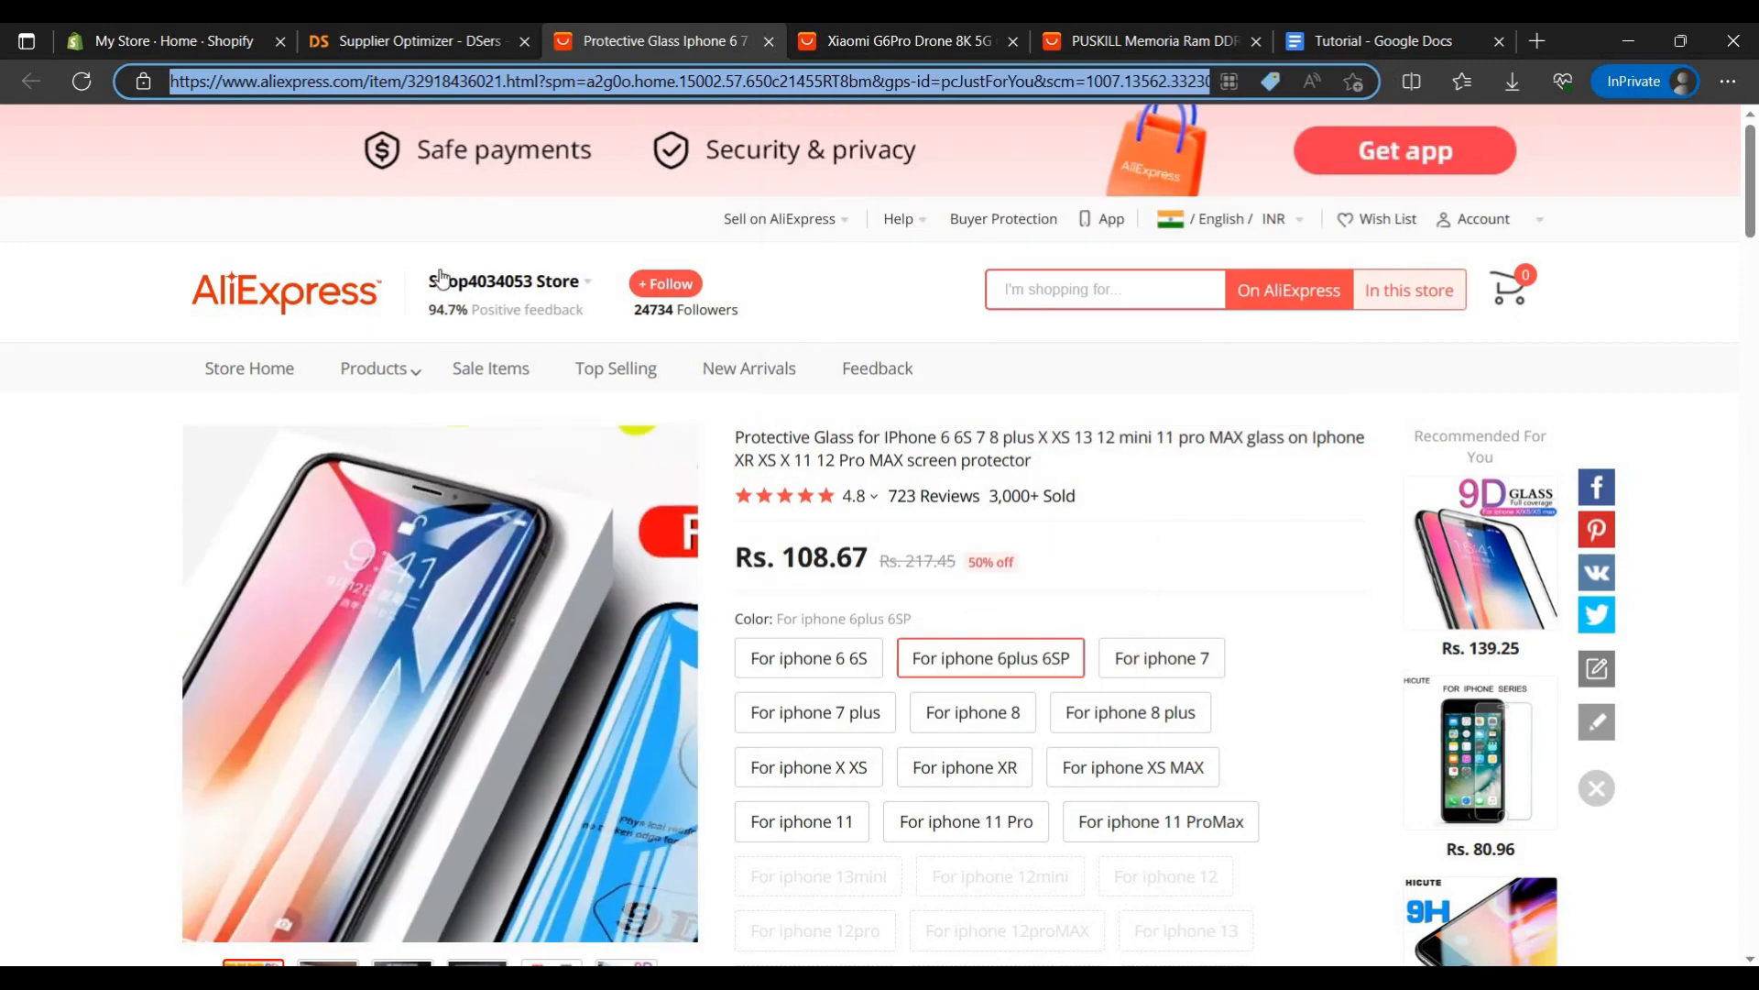
# Step: Switch to DSers, add the Essager 45W USB Car Charger result to the import list, and stay in the Supplier Optimizer
pyautogui.click(462, 40)
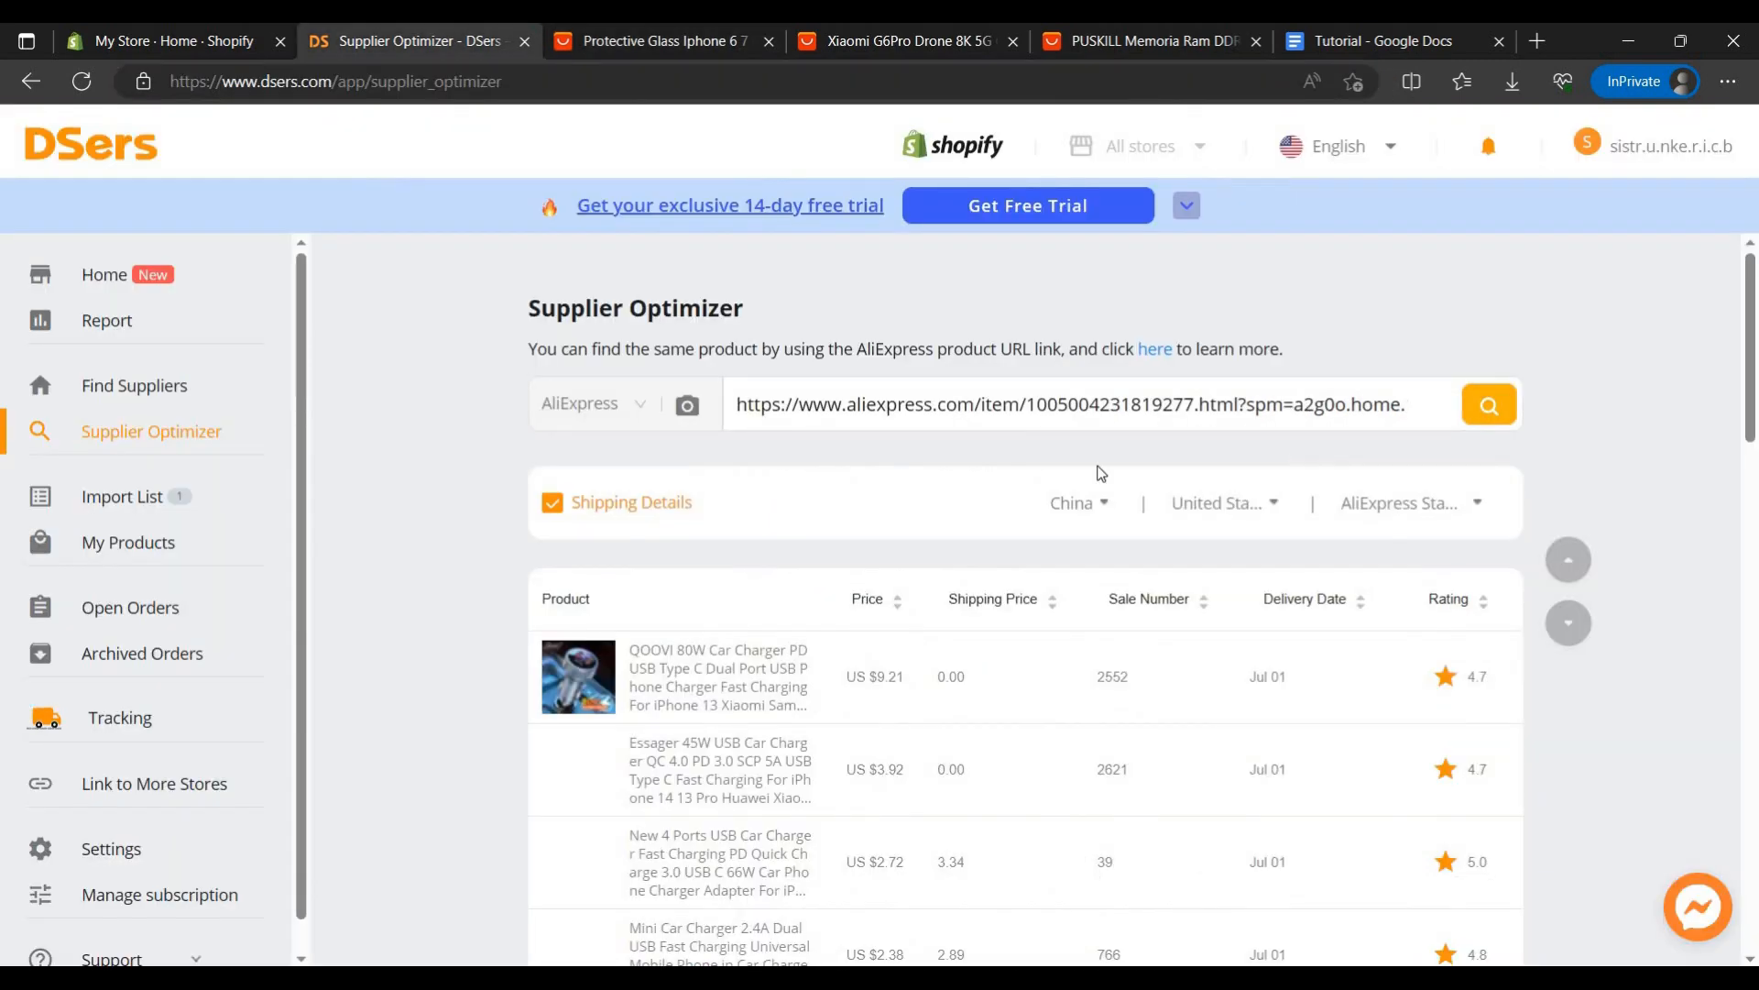
pyautogui.scroll(-4, 861, 486)
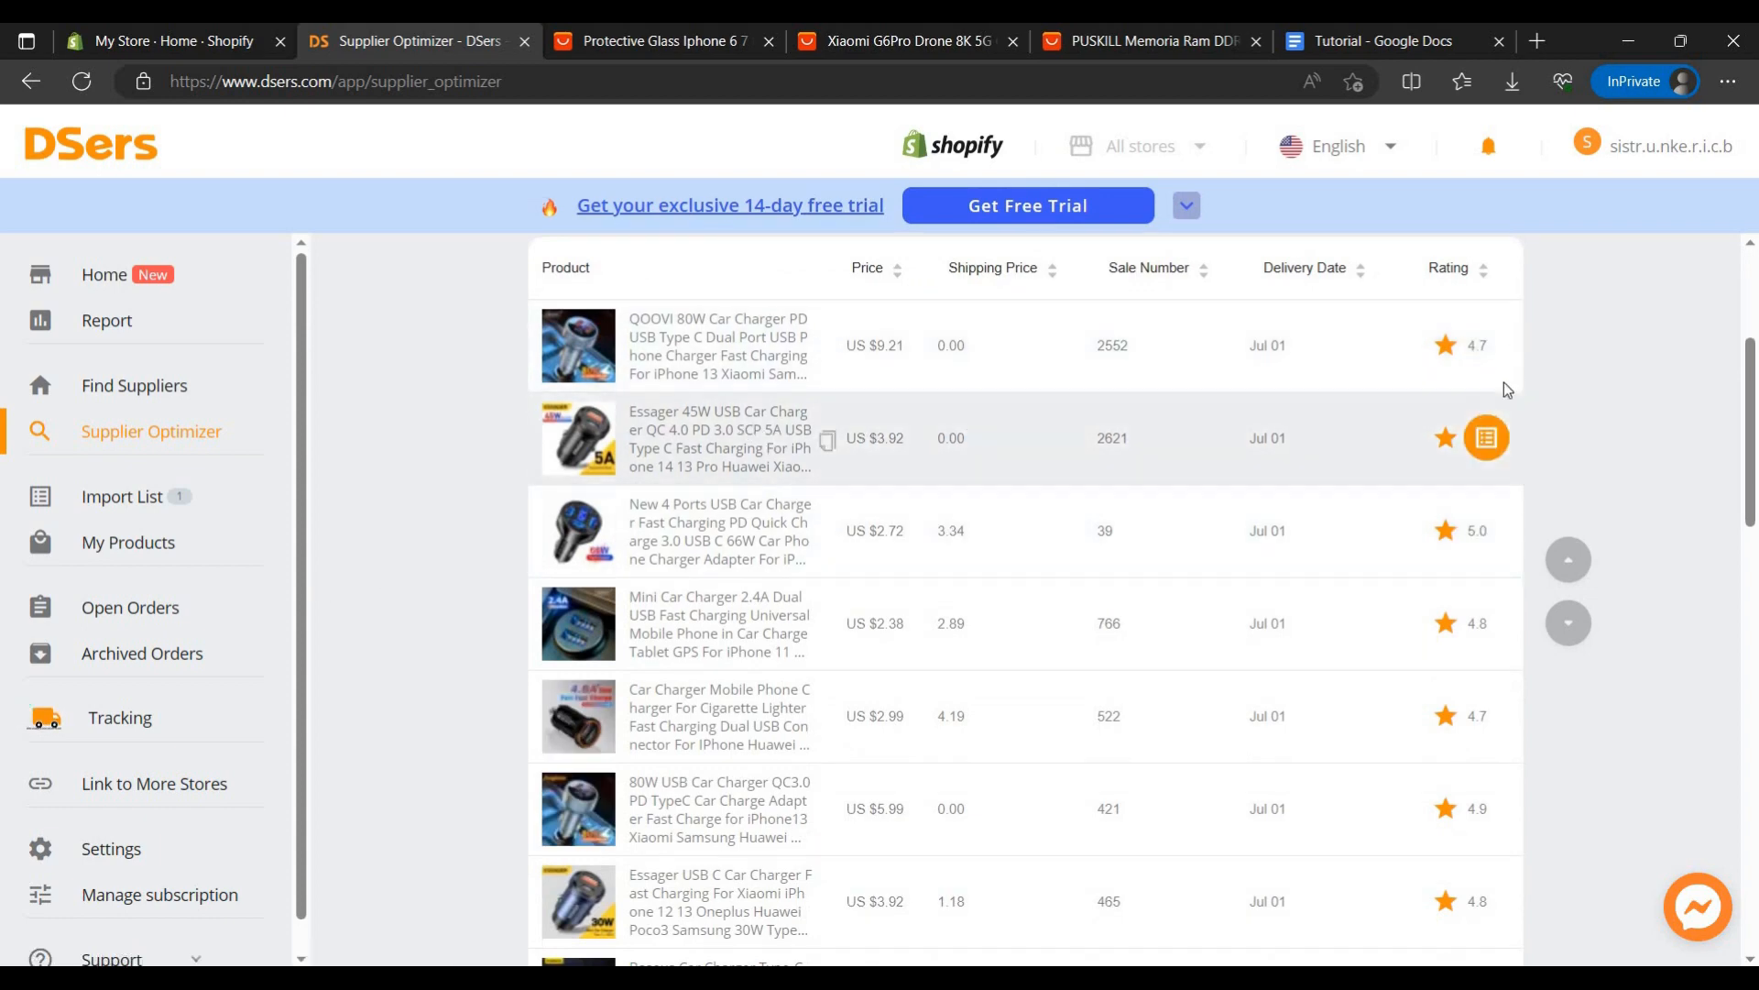
pyautogui.click(1486, 435)
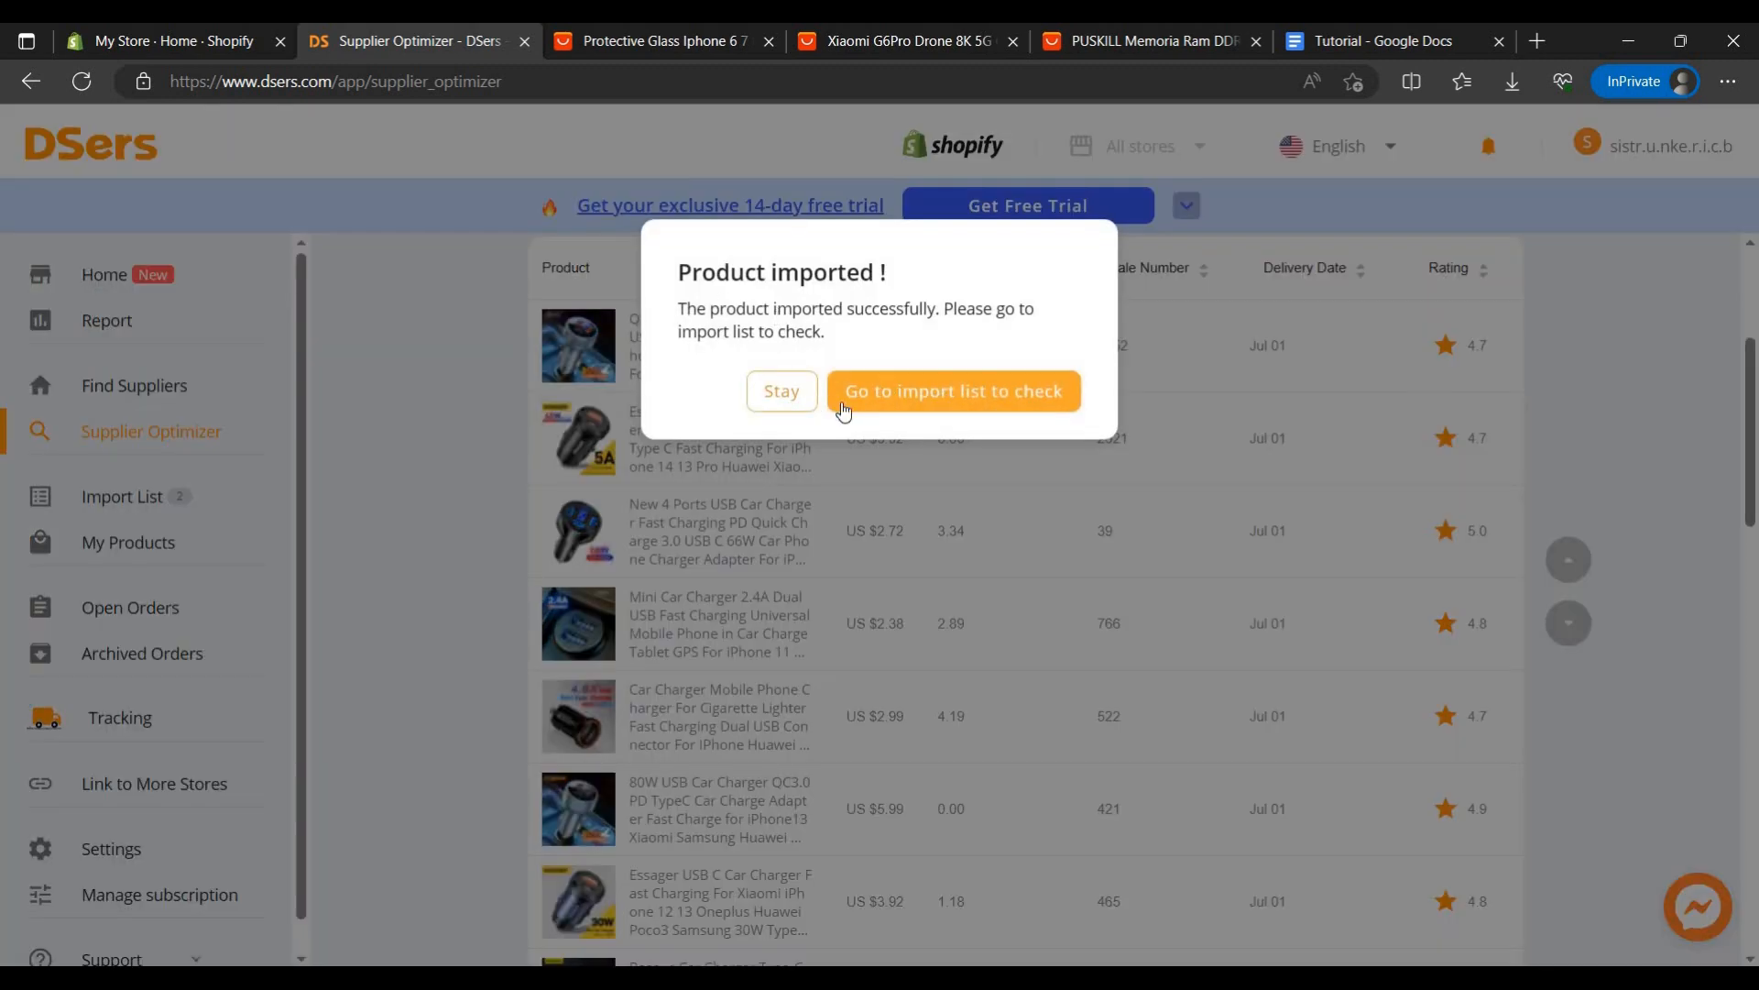
pyautogui.click(782, 391)
pyautogui.scroll(3, 934, 415)
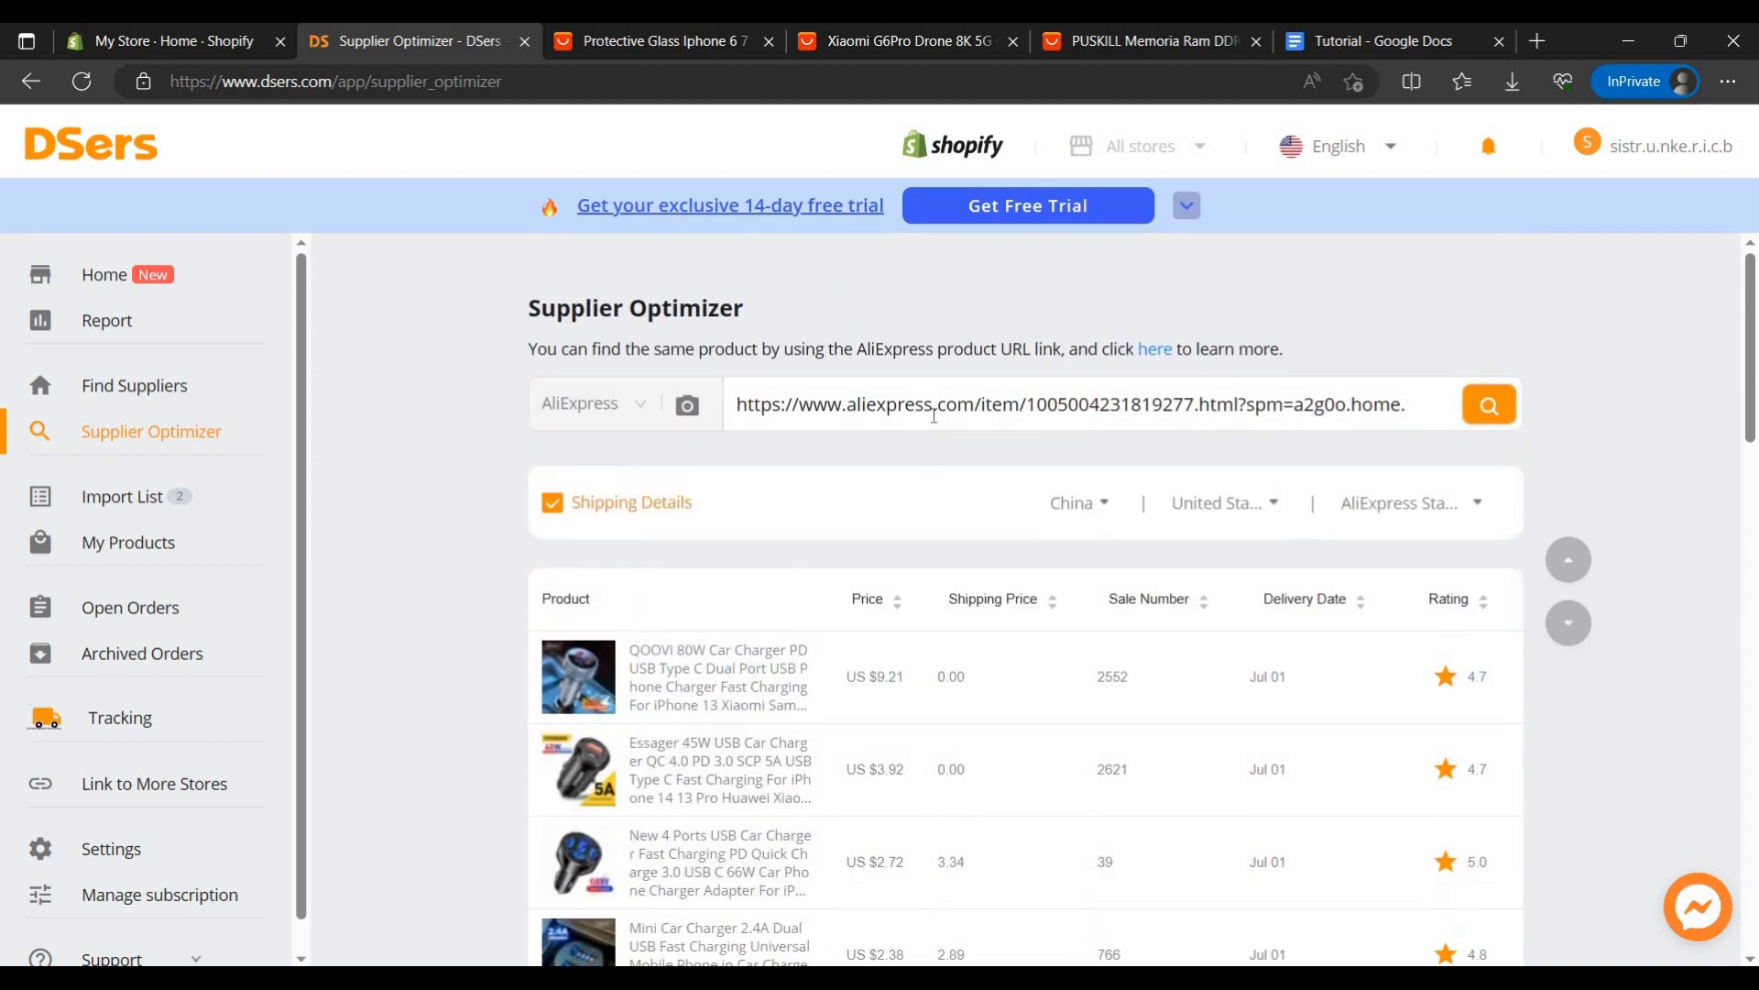
# Step: Replace the Supplier Optimizer link with the copied protective glass address and search for matching suppliers
pyautogui.click(934, 415)
pyautogui.hotkey('ctrl', 'a')
pyautogui.rightClick(934, 415)
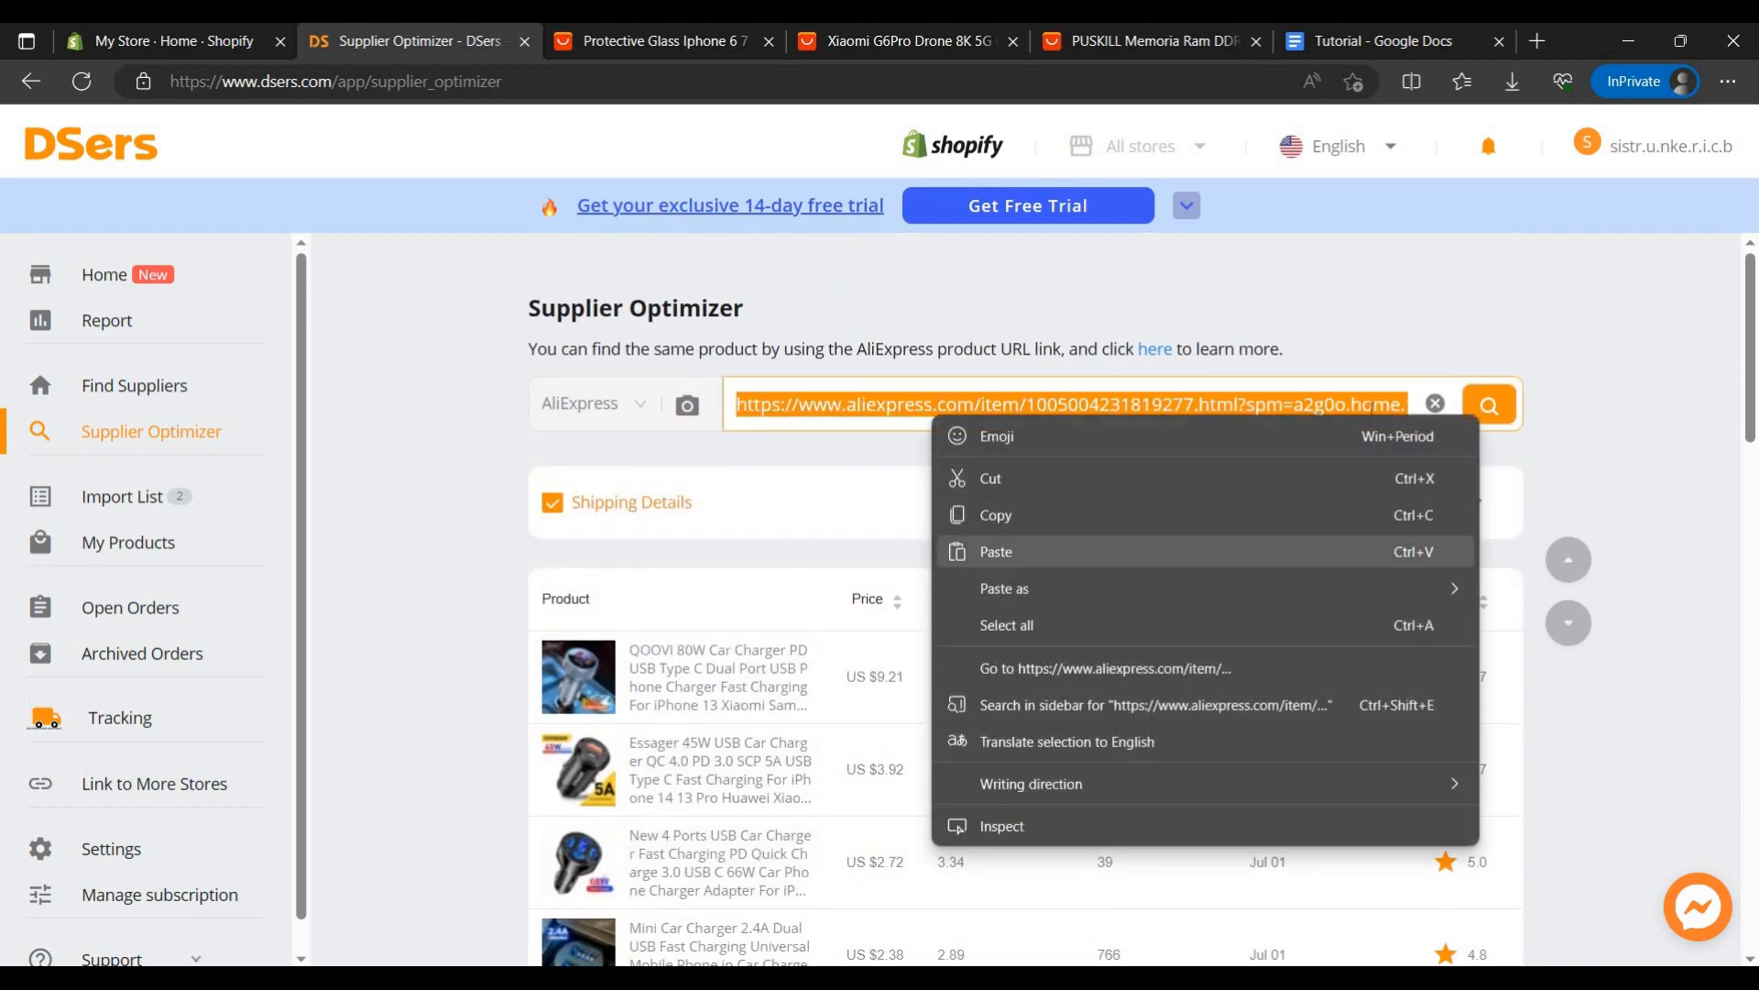
pyautogui.click(996, 550)
pyautogui.click(1485, 410)
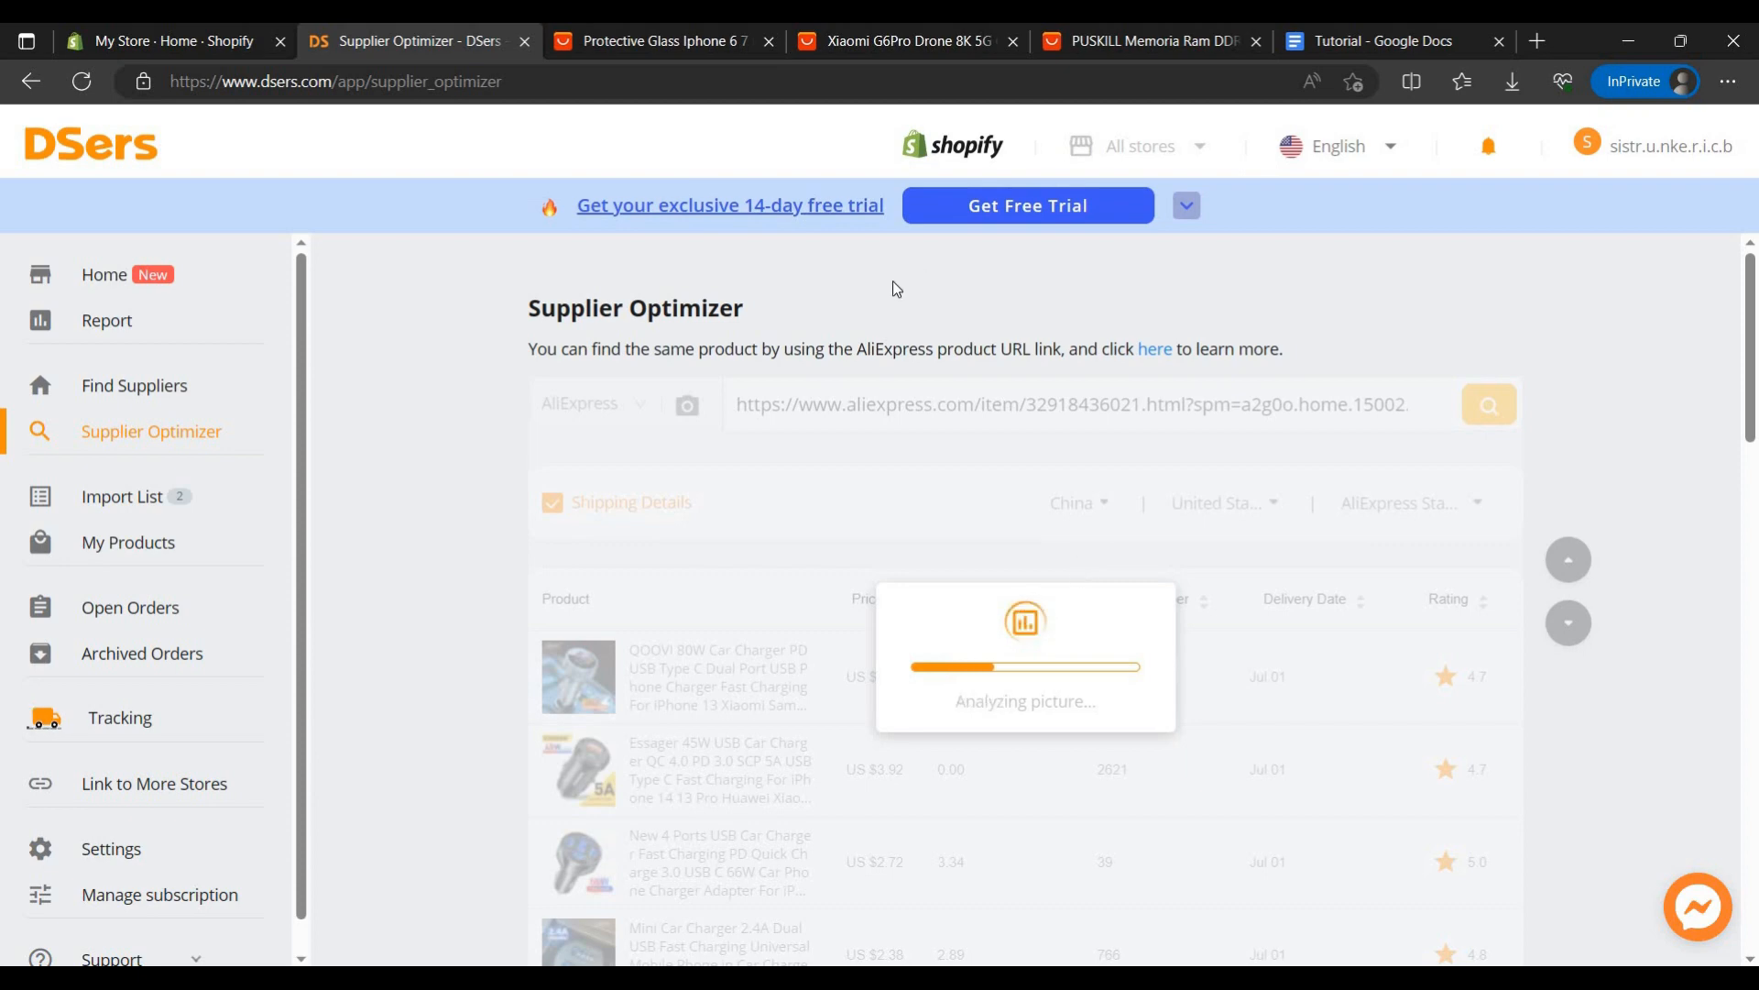
pyautogui.moveTo(720, 32)
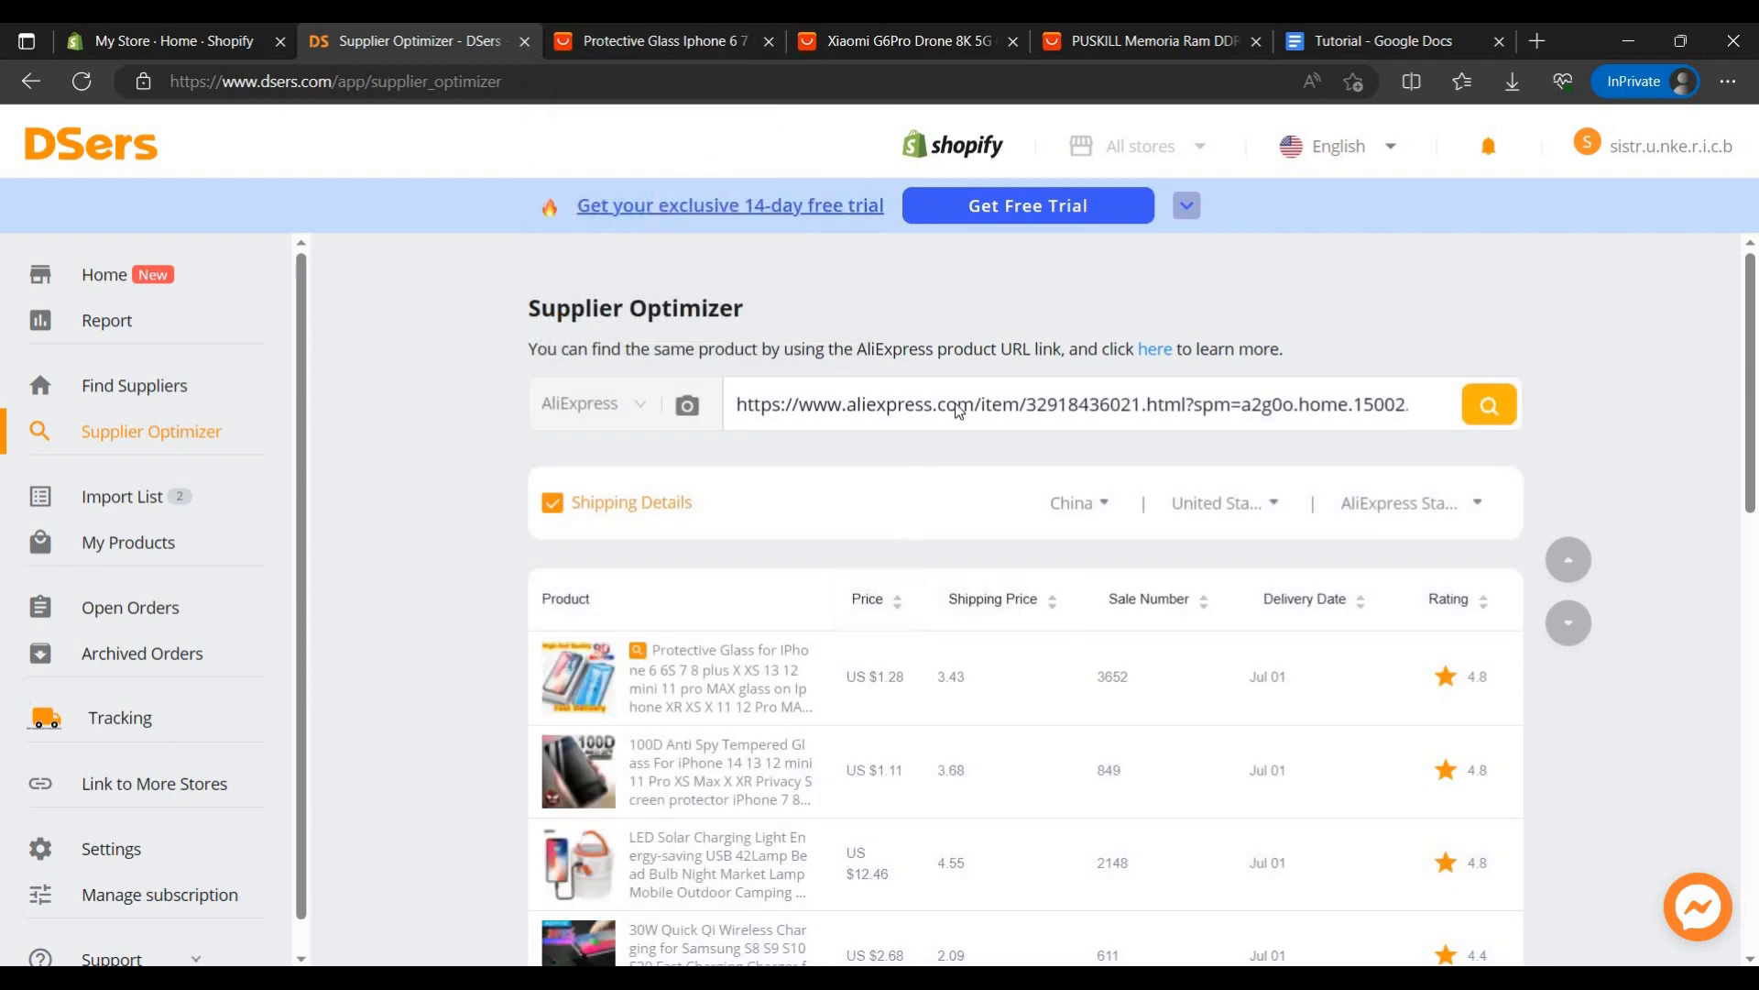
# Step: Add the LED Solar Charging Light result to the import list and stay in the Supplier Optimizer
pyautogui.scroll(-3, 957, 409)
pyautogui.scroll(-1, 1015, 400)
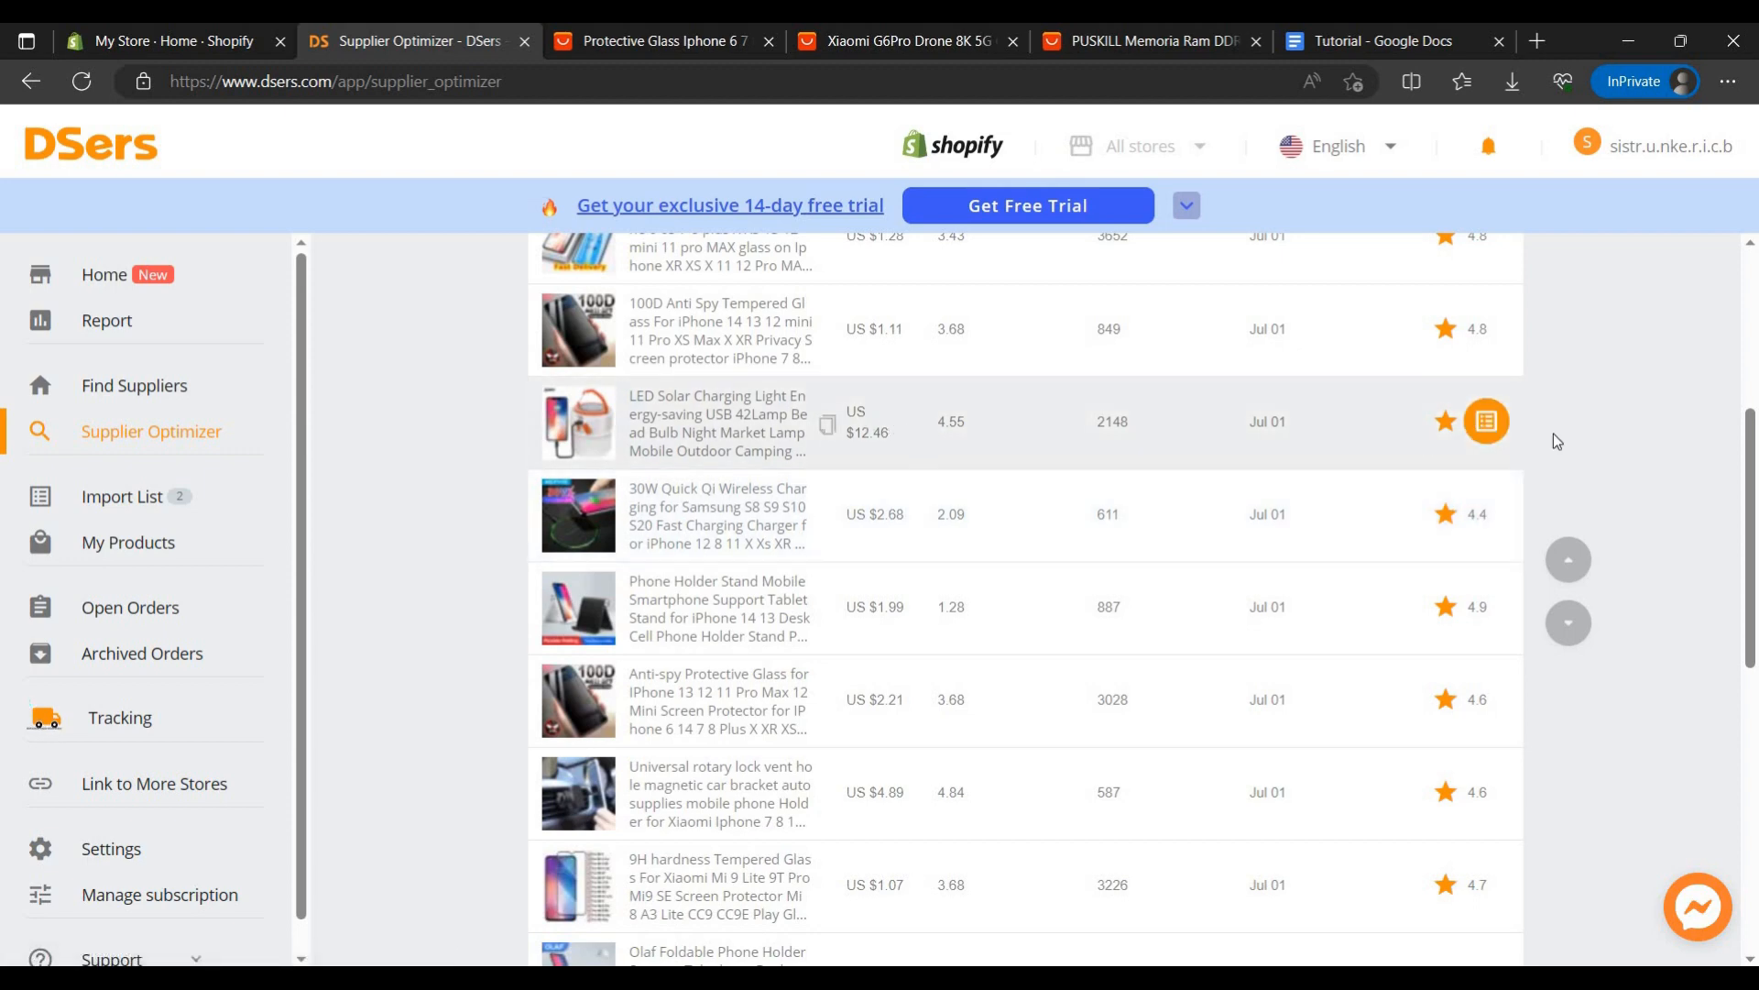
pyautogui.click(1486, 421)
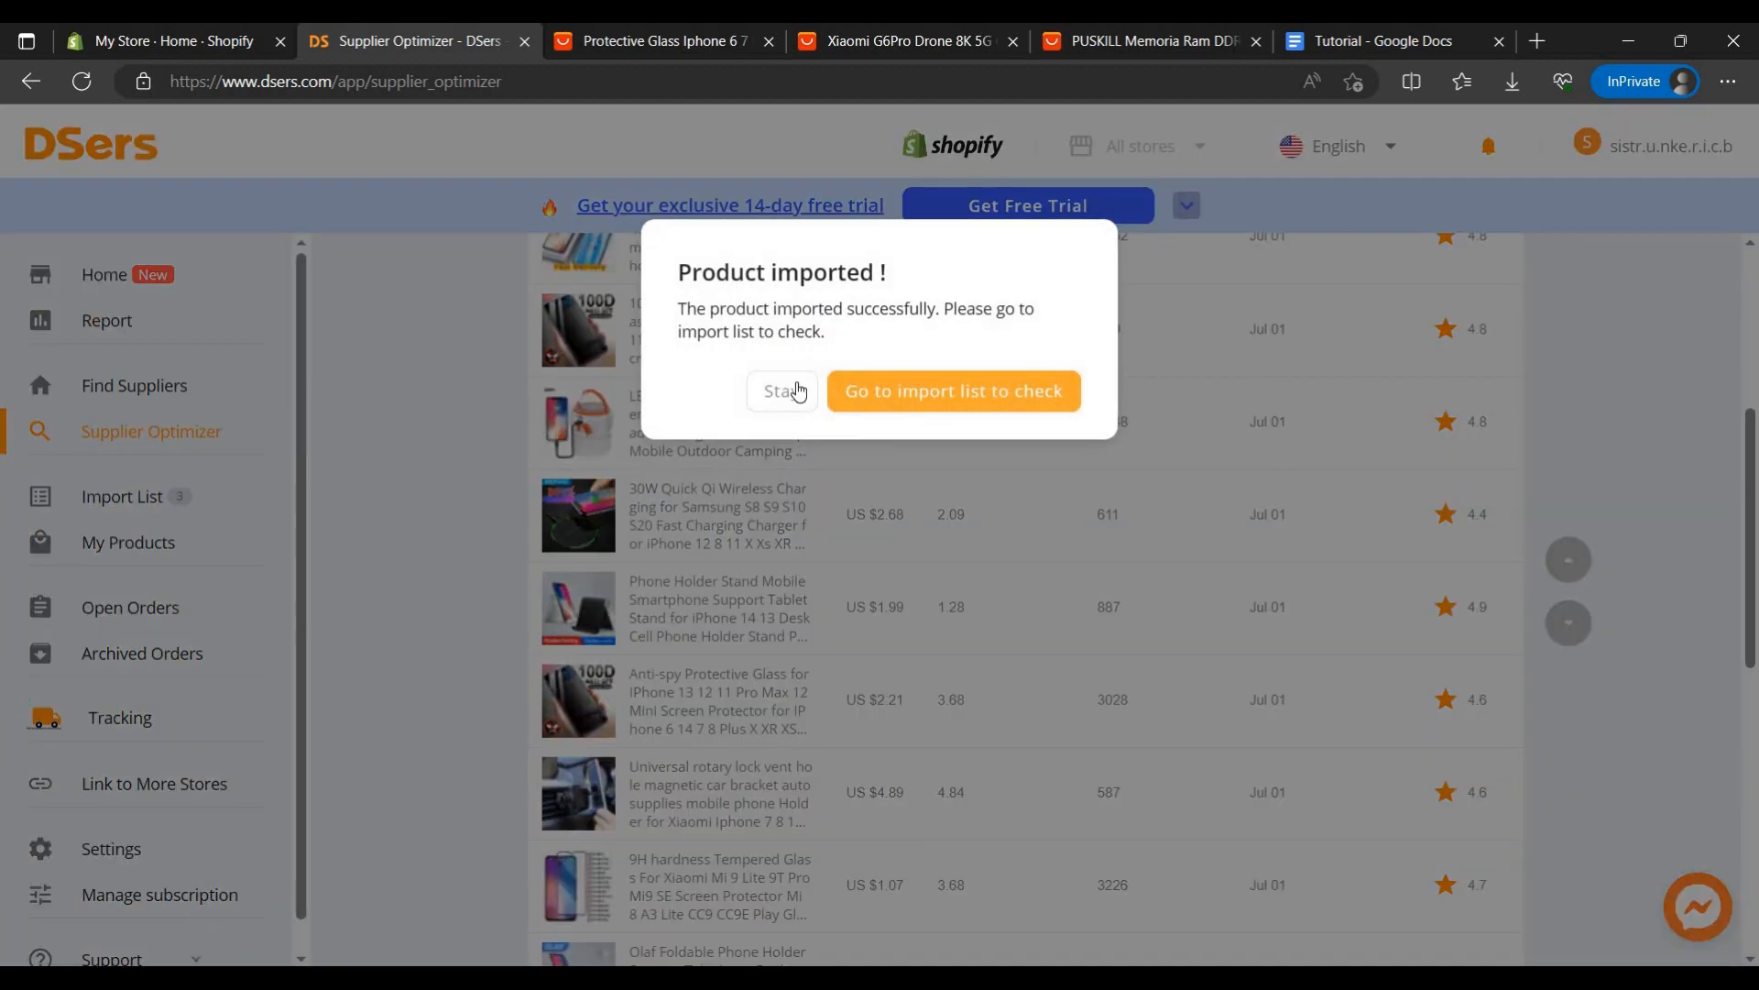
pyautogui.click(911, 459)
pyautogui.scroll(5, 975, 476)
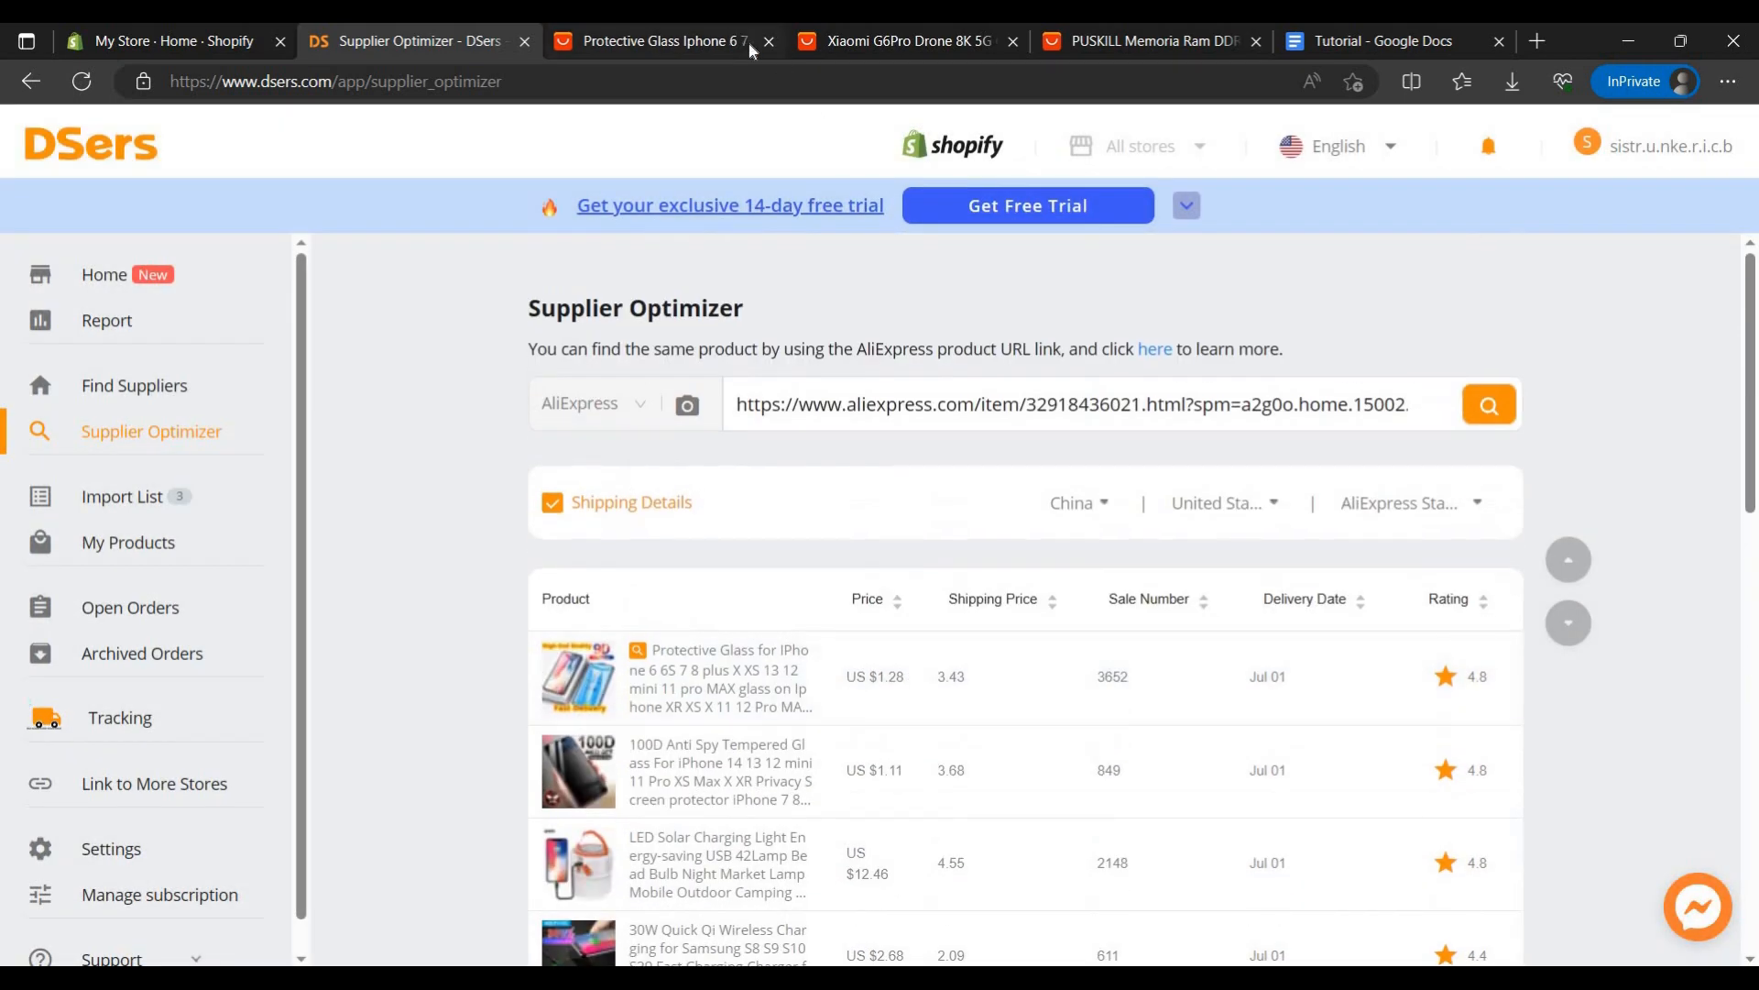
# Step: Close the protective glass listing on AliExpress and copy the web address of the Xiaomi G6Pro Drone listing
pyautogui.click(749, 41)
pyautogui.click(771, 41)
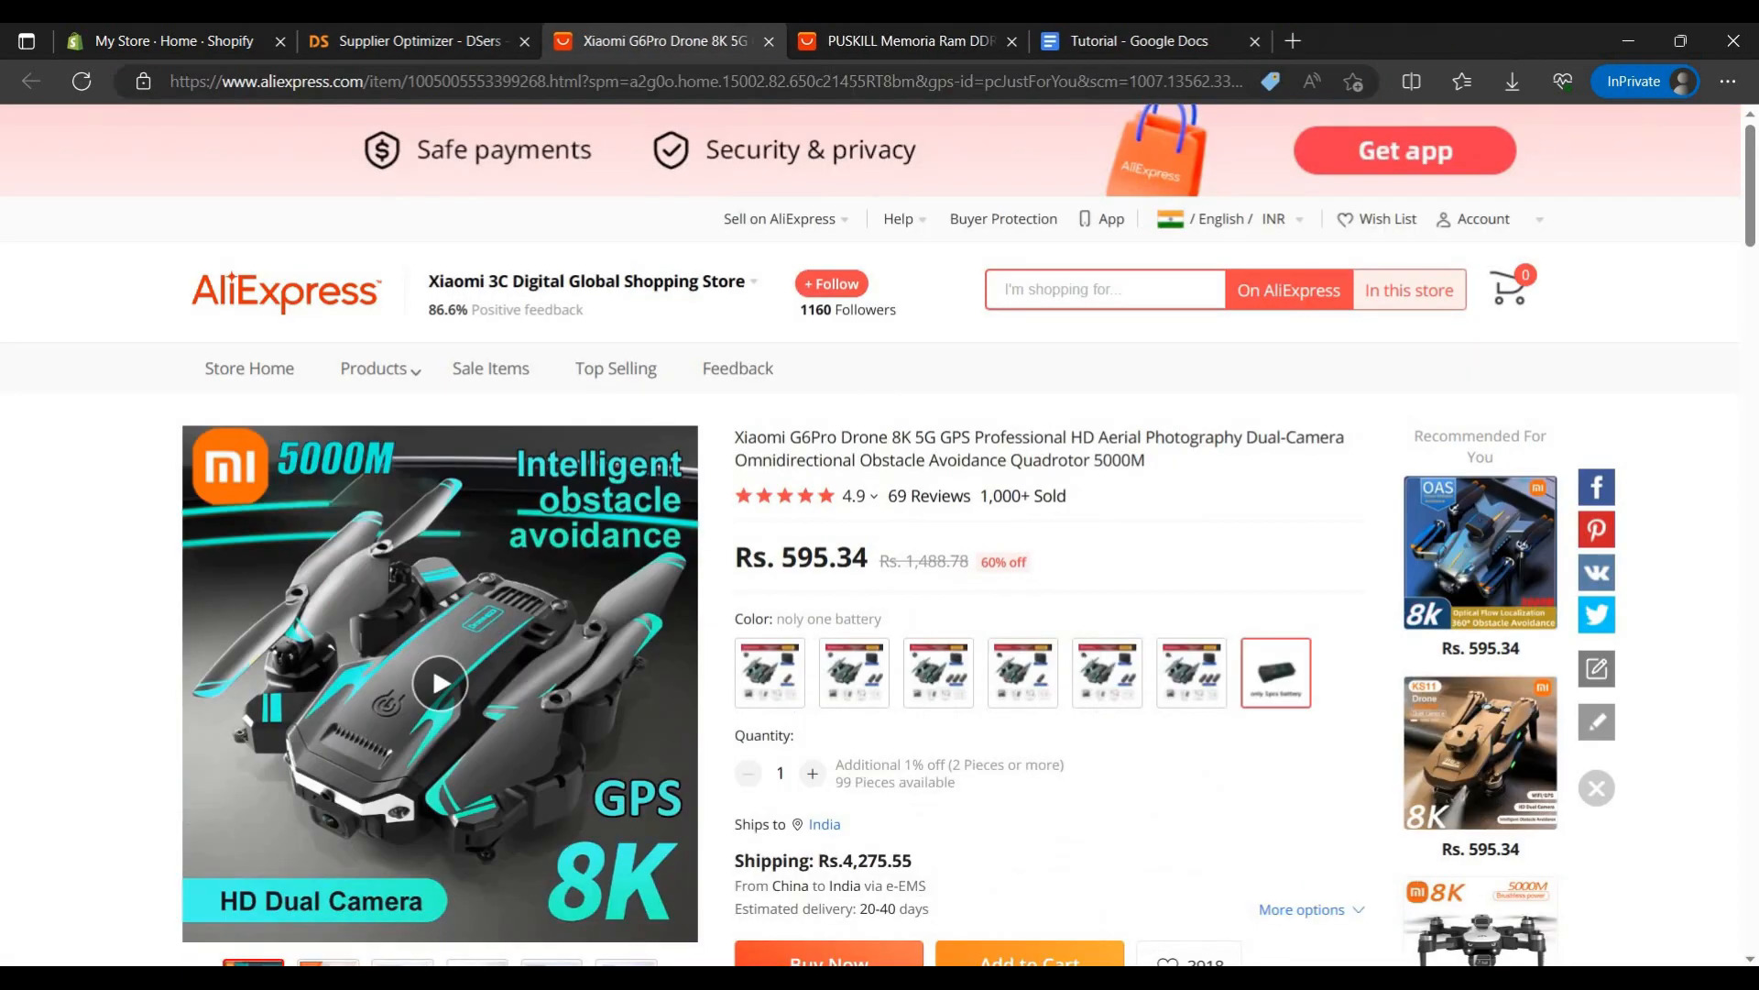
pyautogui.rightClick(852, 83)
pyautogui.click(916, 264)
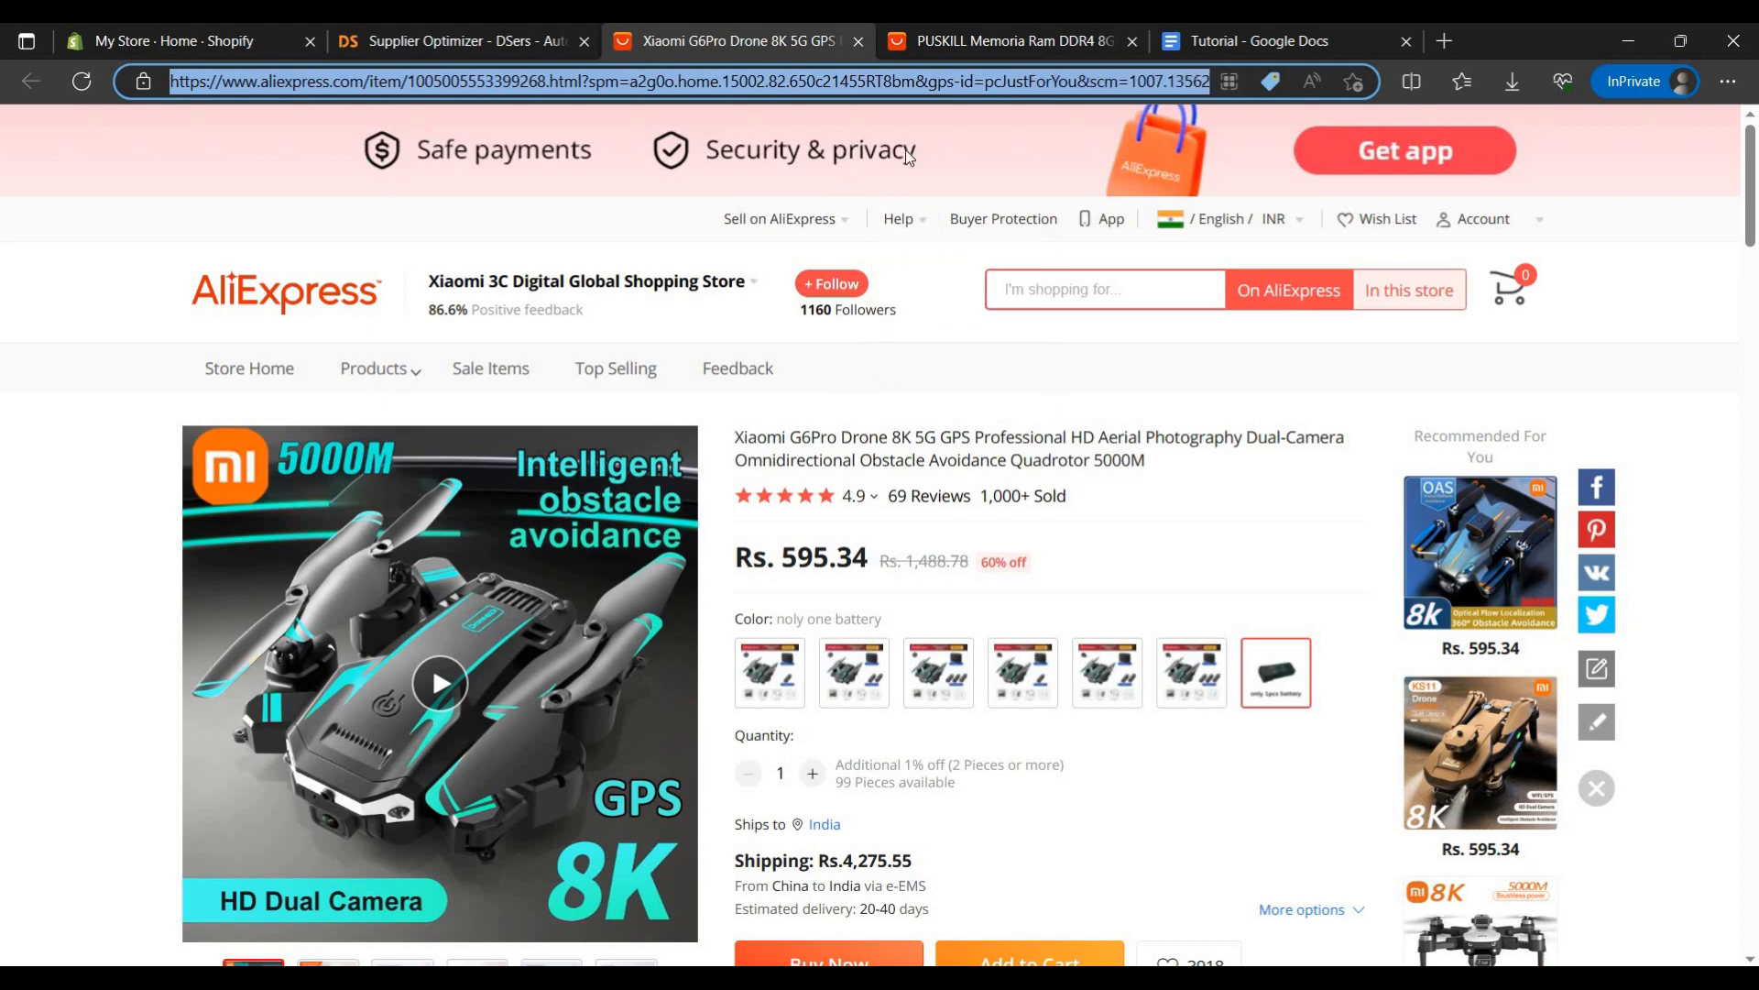
pyautogui.rightClick(845, 88)
pyautogui.click(774, 208)
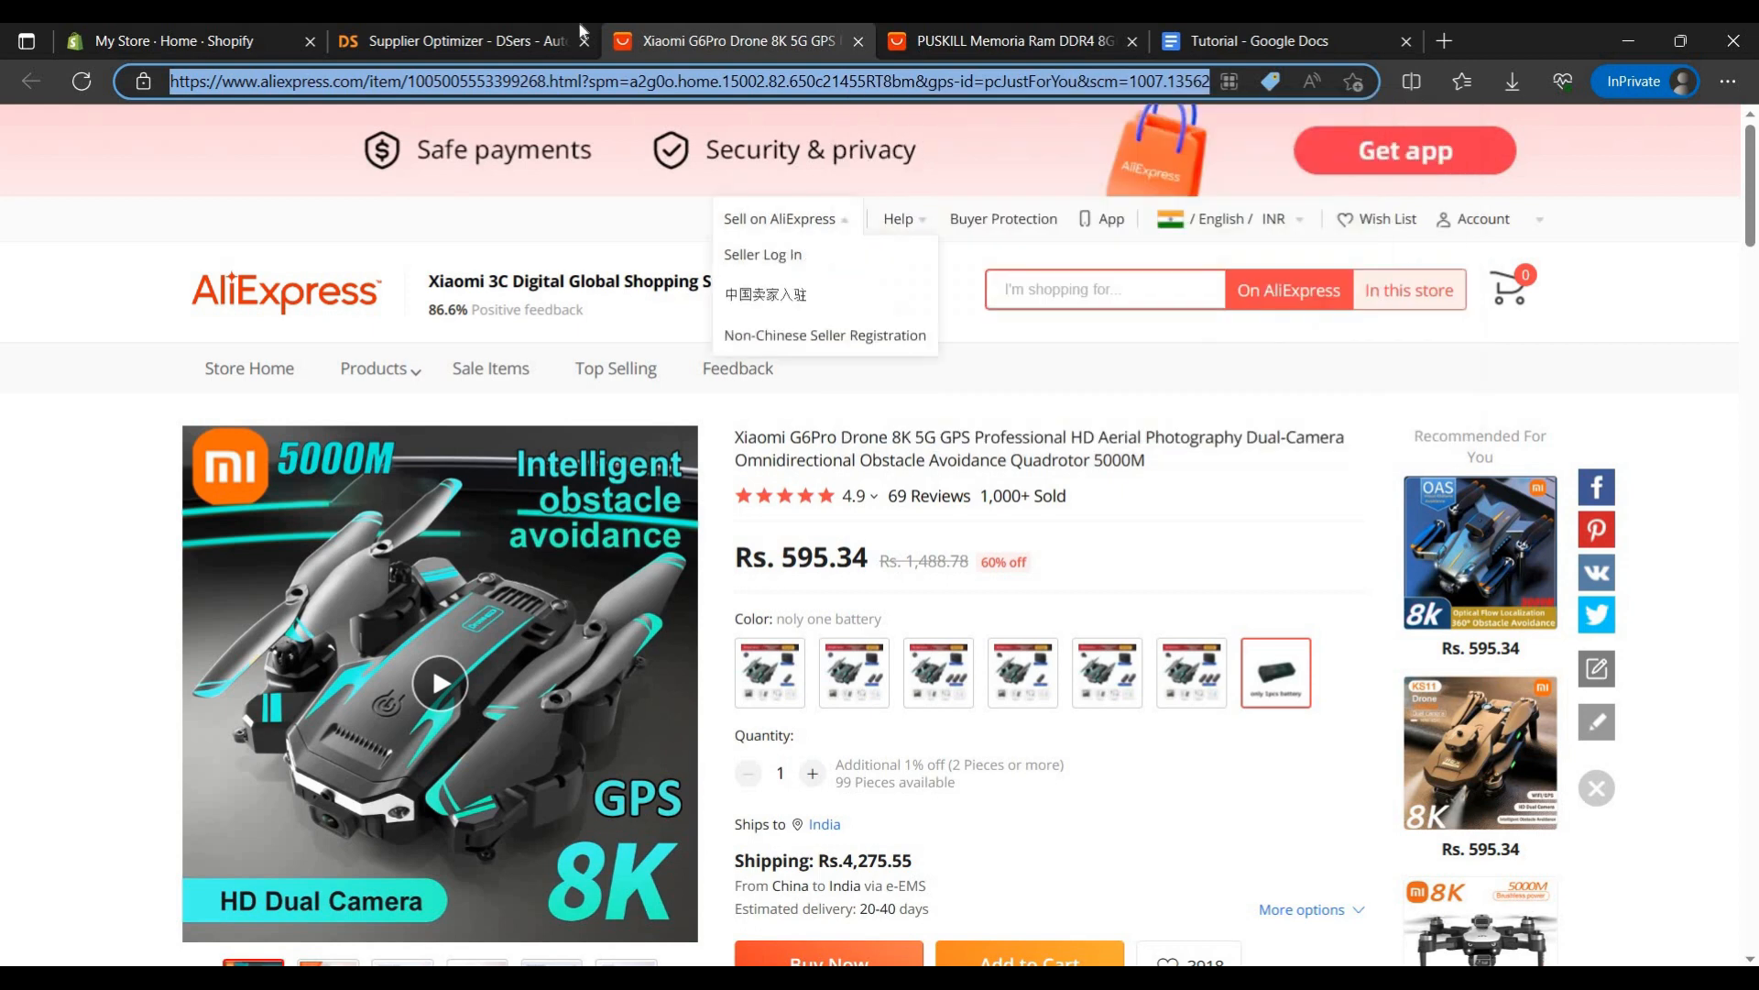
# Step: Switch to DSers and search the Supplier Optimizer with the copied Xiaomi G6Pro Drone link
pyautogui.click(458, 41)
pyautogui.tripleClick(943, 404)
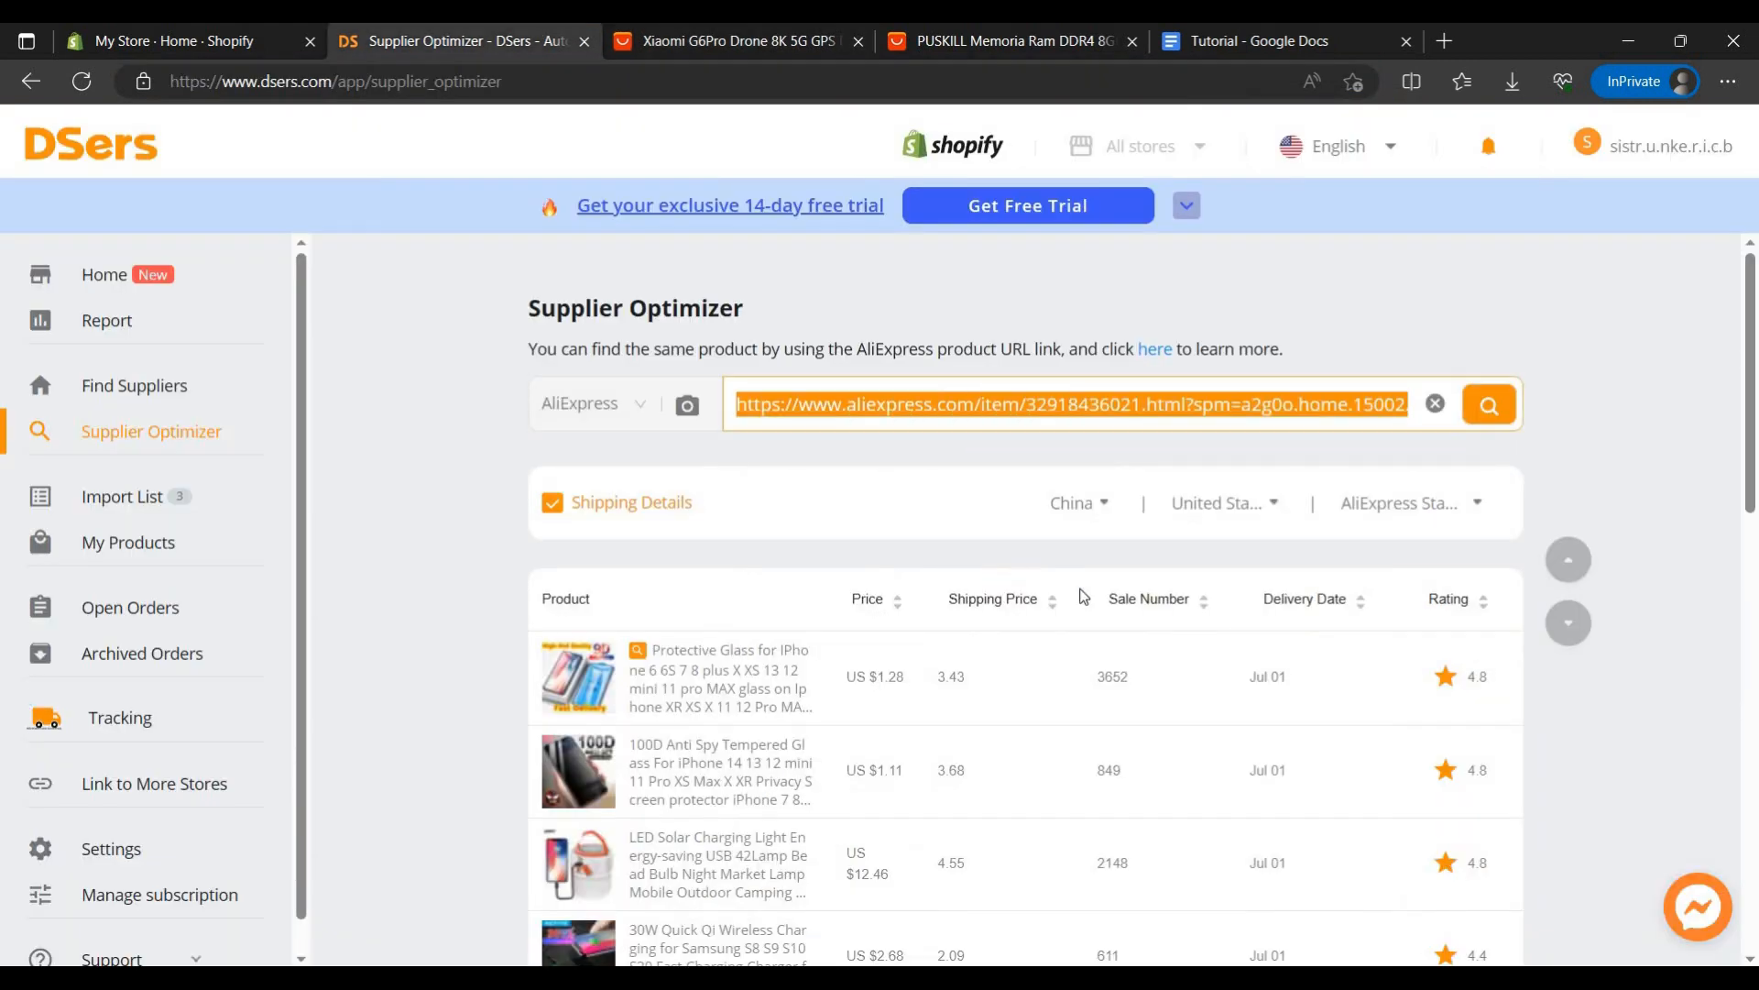
pyautogui.rightClick(944, 412)
pyautogui.click(1401, 549)
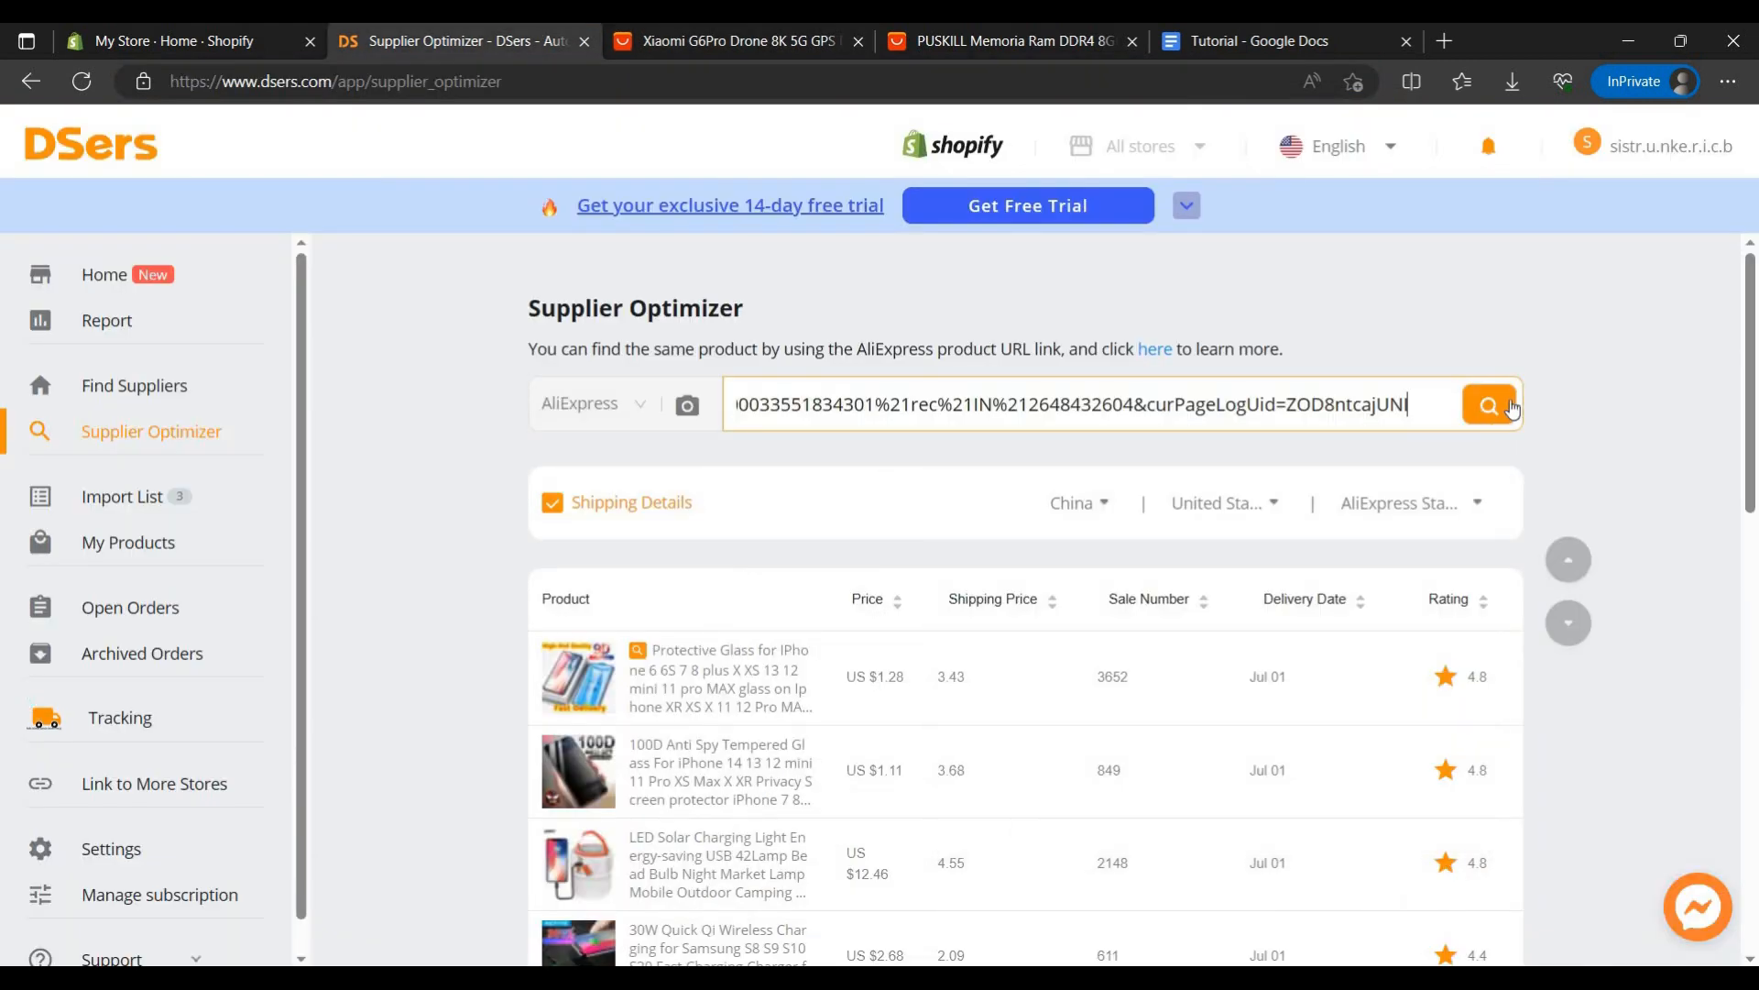
pyautogui.click(1503, 406)
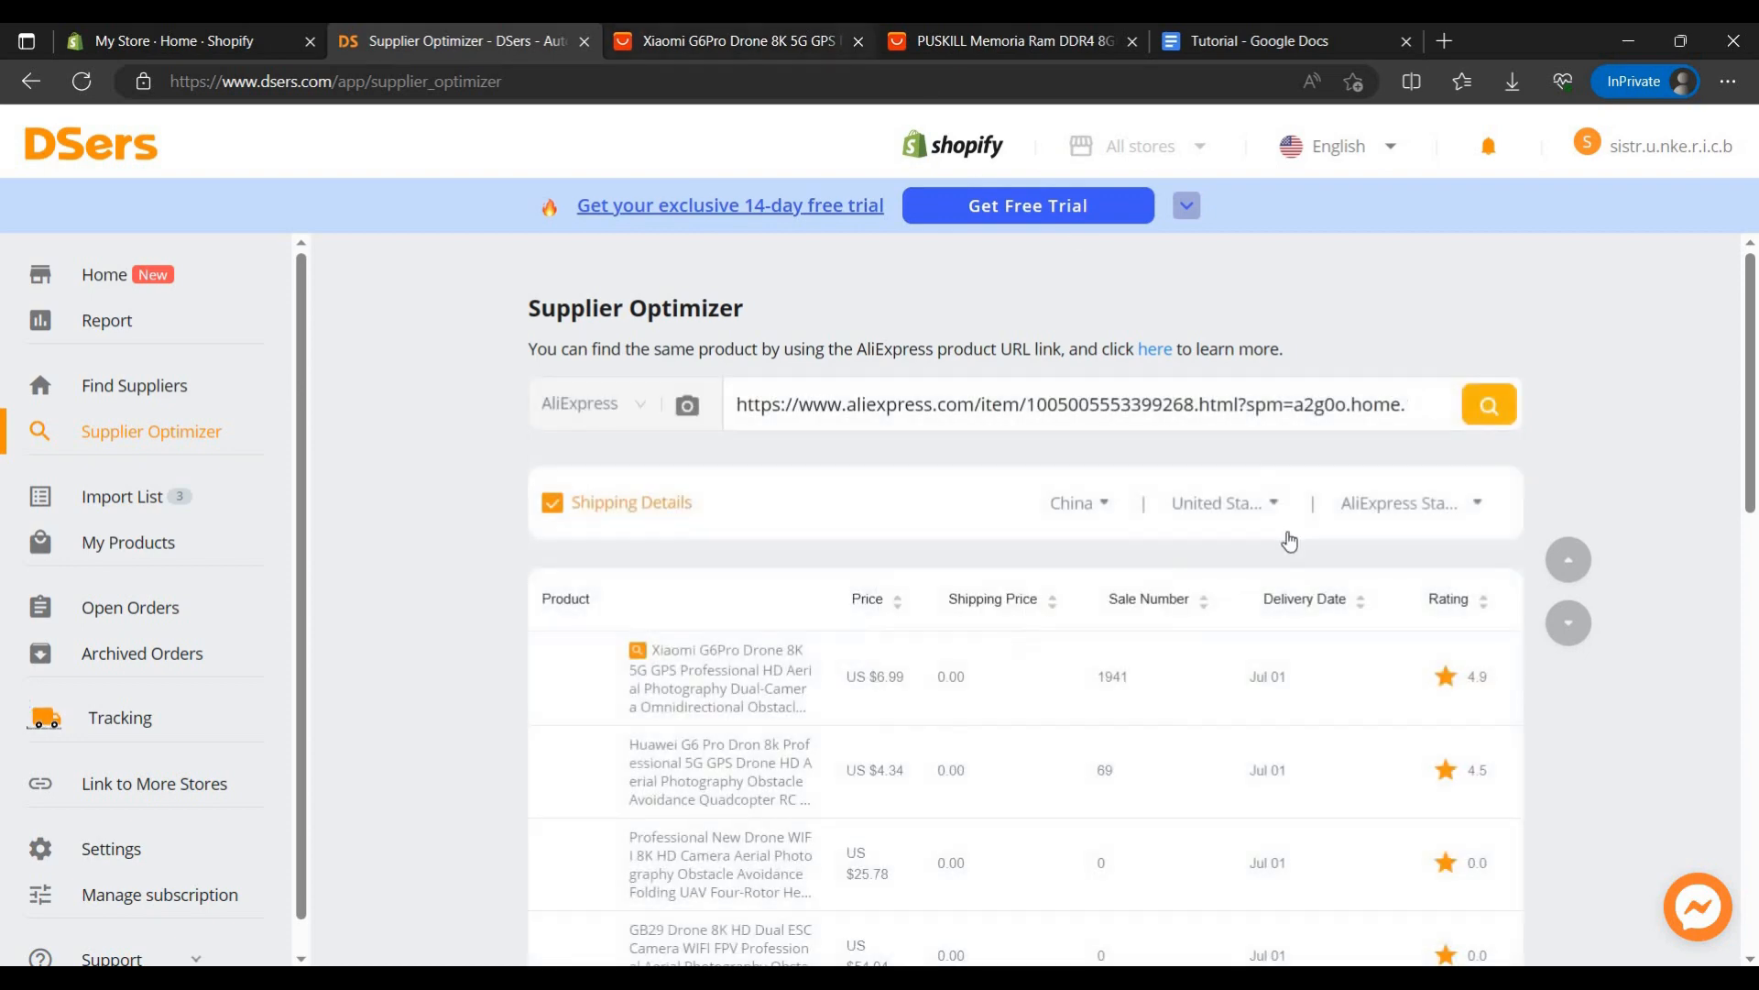
# Step: Add the Xiaomi G6Pro Drone 8K result to the import list and stay in the Supplier Optimizer
pyautogui.scroll(-1, 1182, 568)
pyautogui.scroll(-1, 1211, 561)
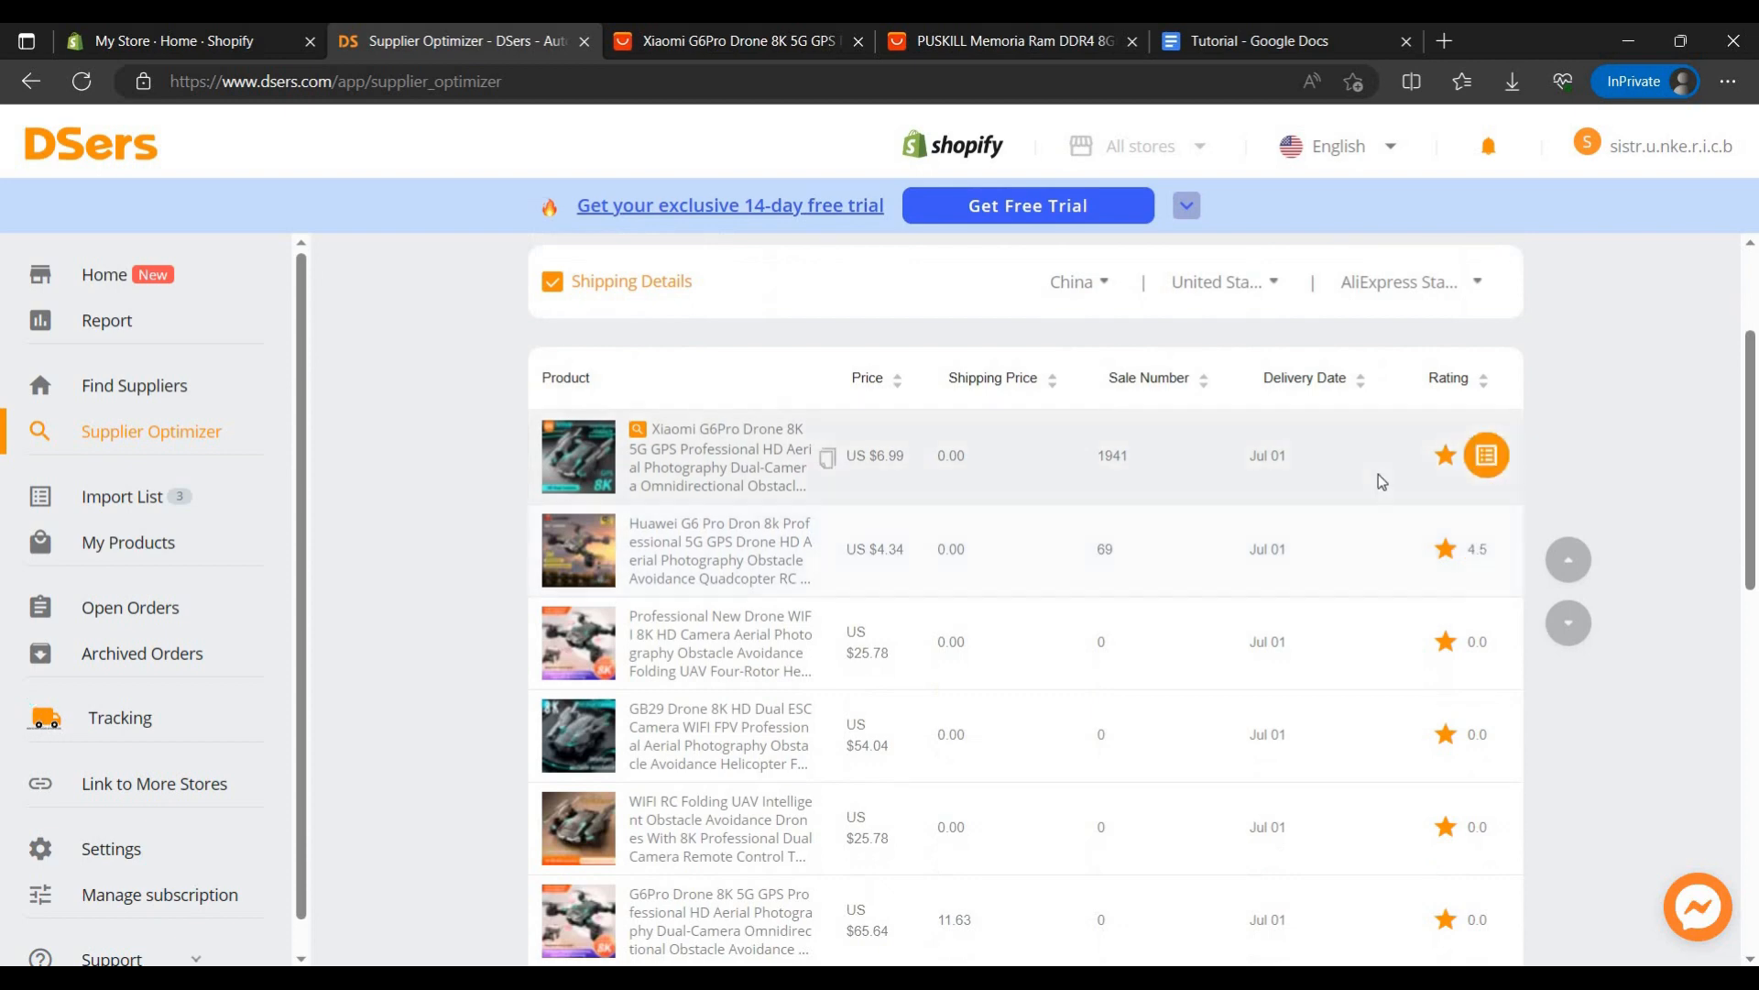
pyautogui.click(1486, 454)
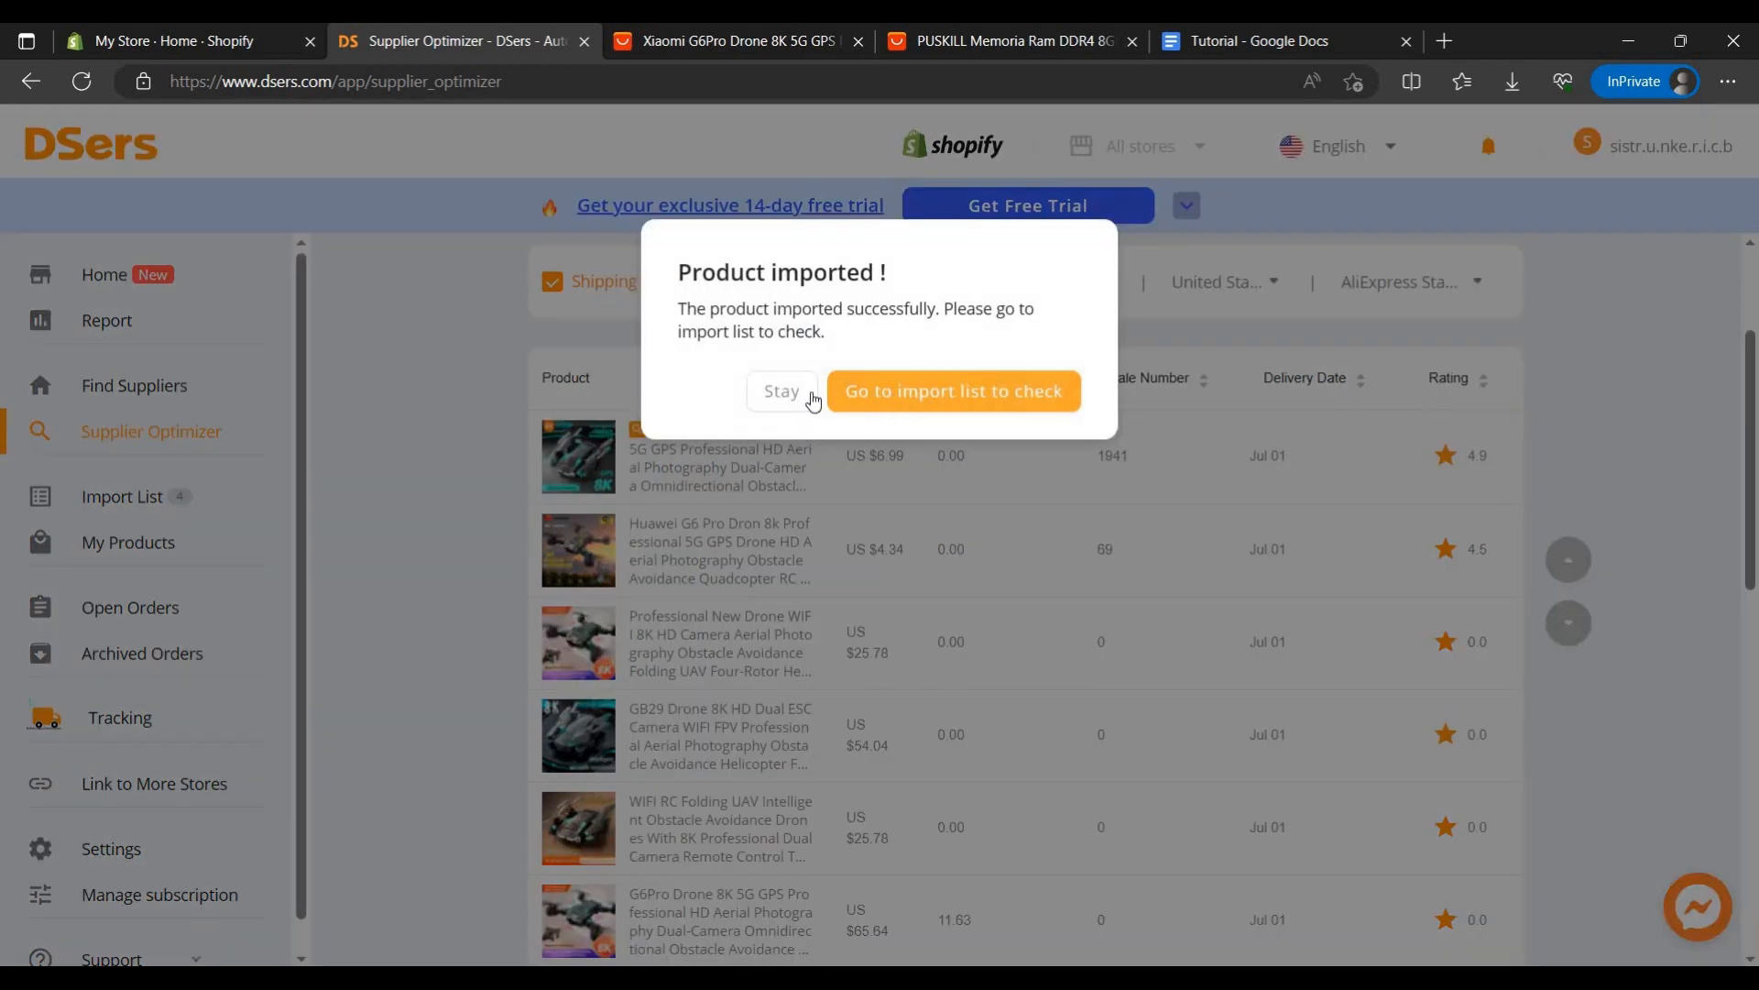
pyautogui.click(782, 391)
pyautogui.scroll(-1, 782, 391)
# Step: Close the Xiaomi drone listing on AliExpress and copy the web address of the PUSKILL Memoria Ram DDR4 listing
pyautogui.click(674, 37)
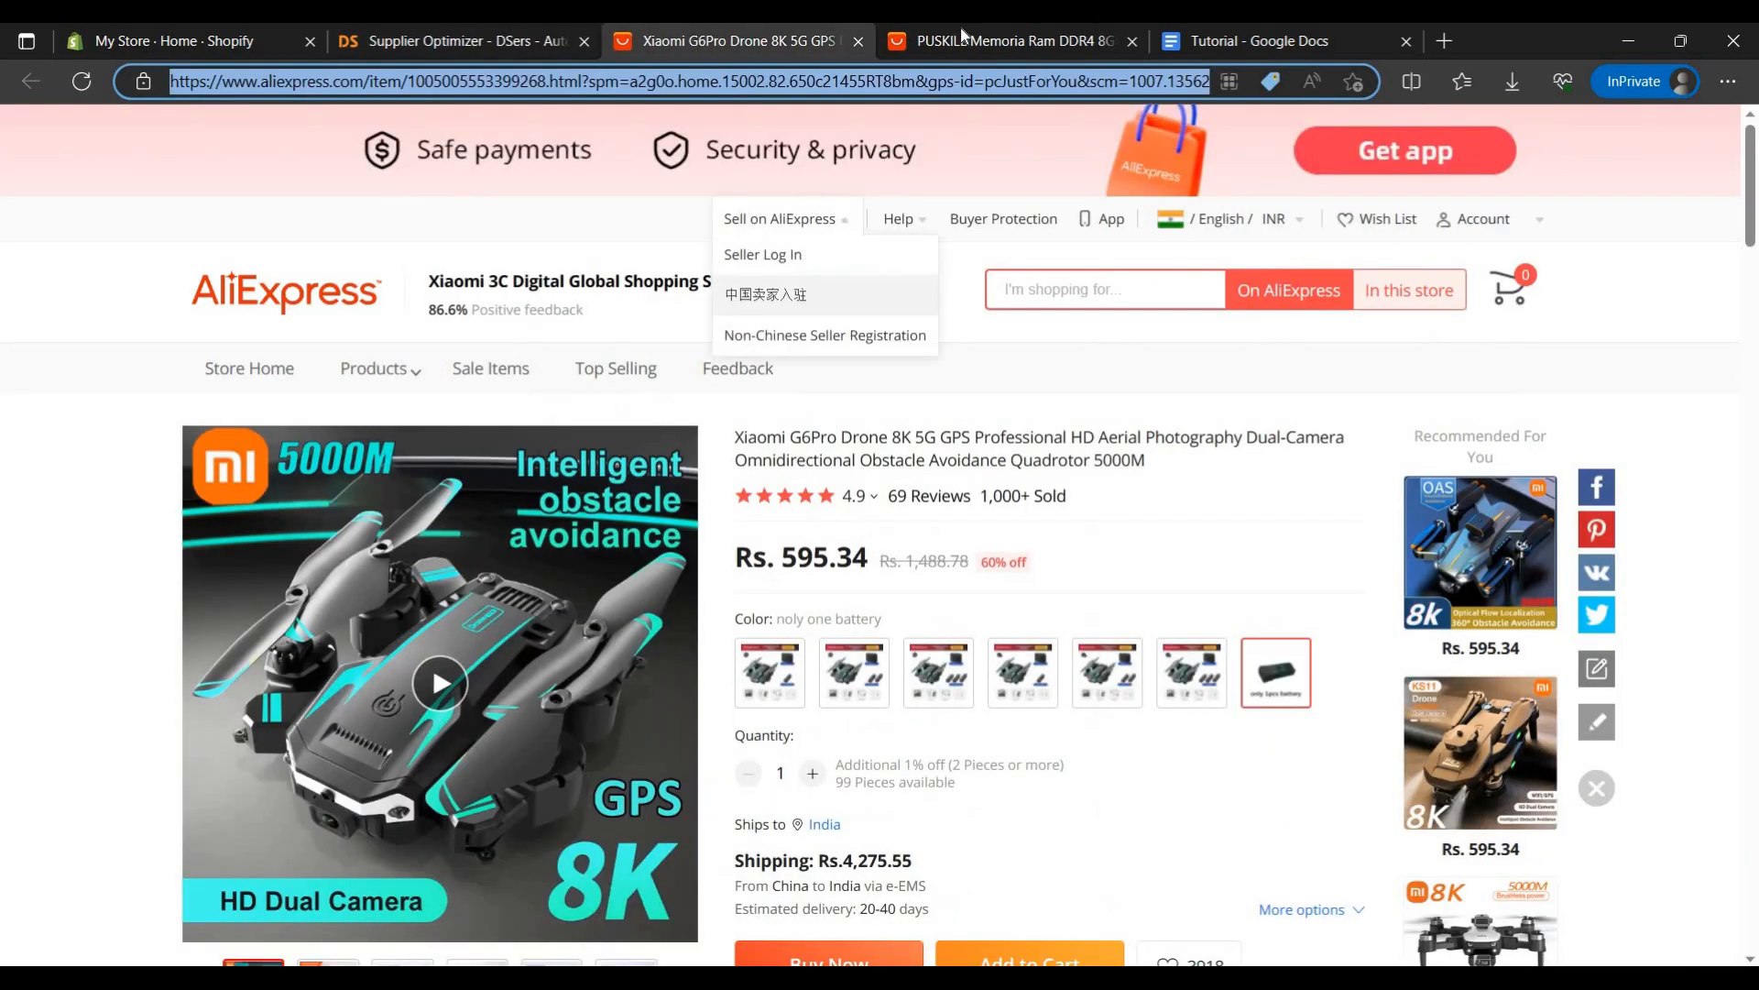
pyautogui.click(970, 39)
pyautogui.click(857, 40)
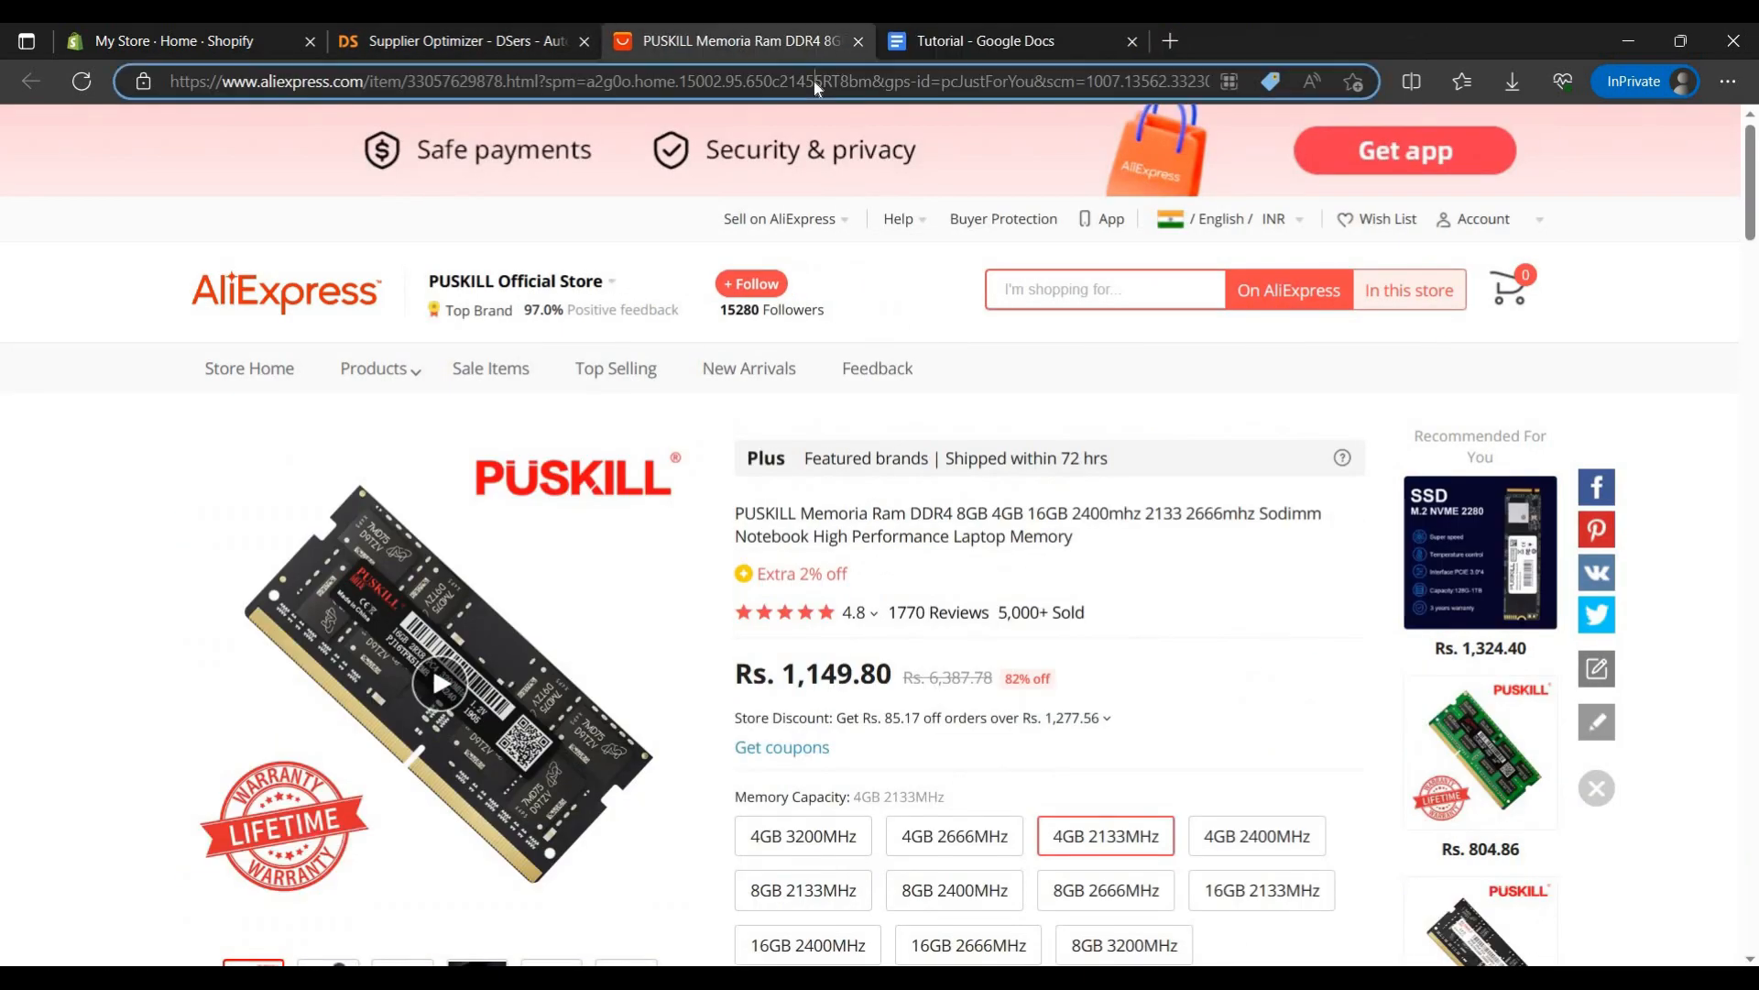
pyautogui.click(816, 81)
pyautogui.rightClick(815, 81)
pyautogui.click(877, 259)
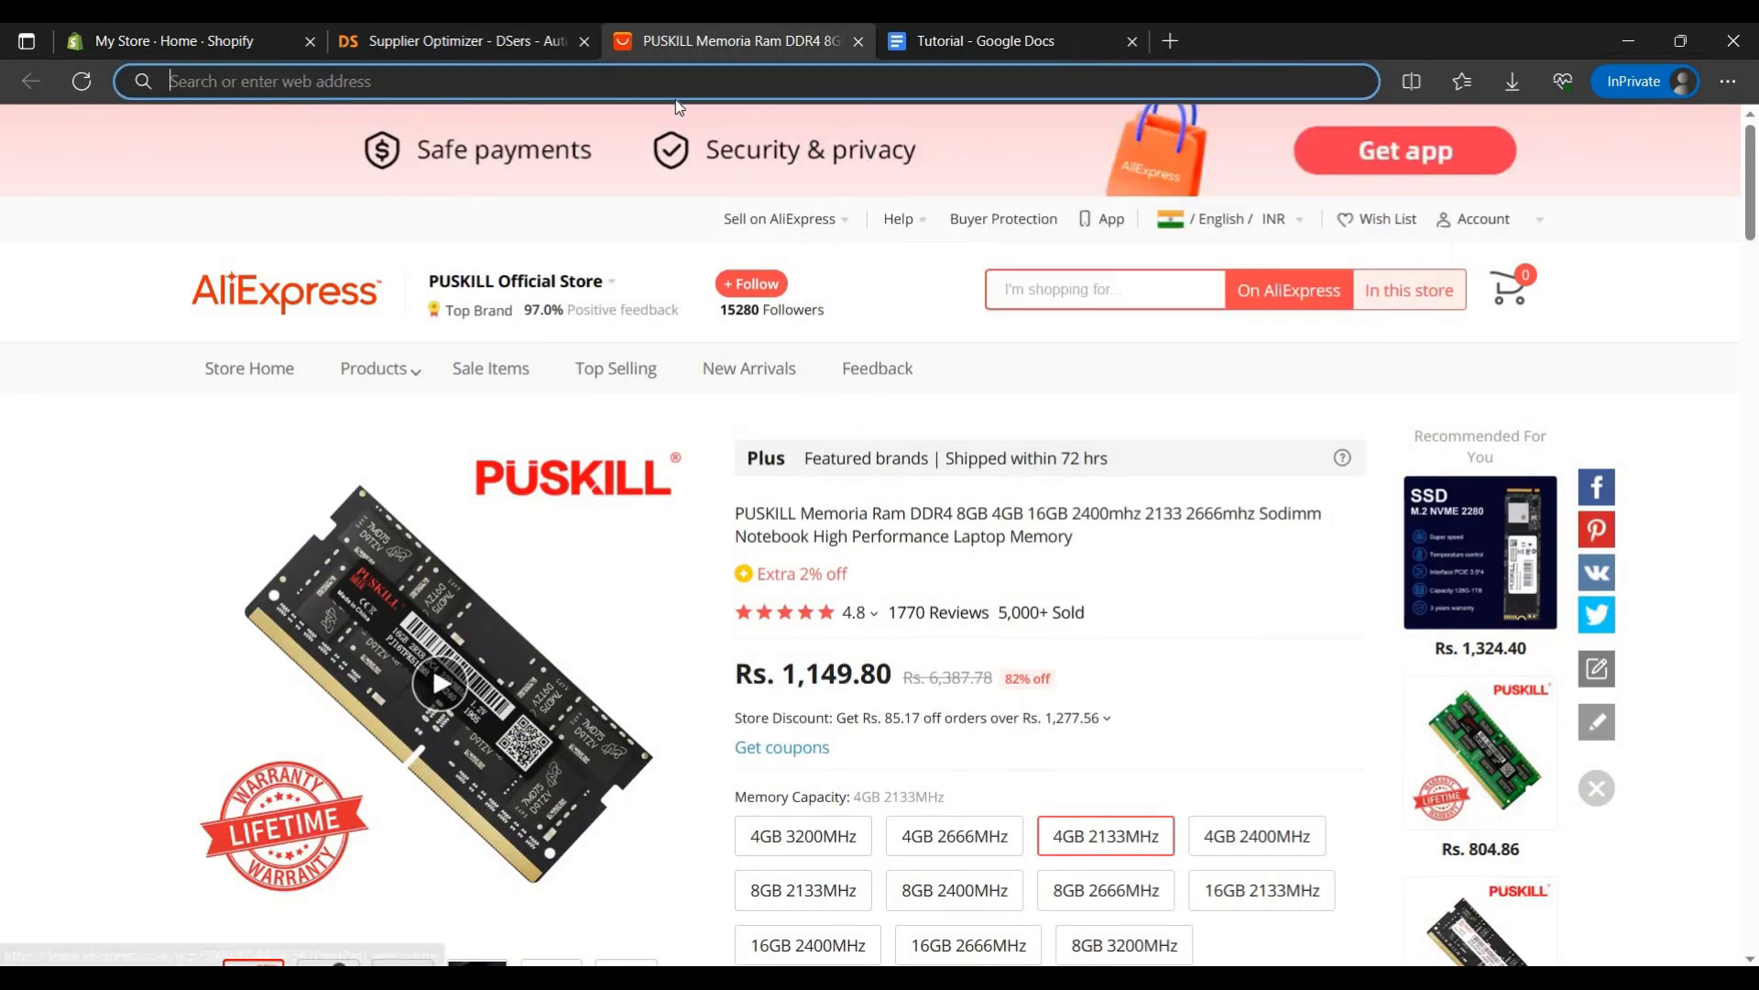
# Step: Switch to DSers and search the Supplier Optimizer with the copied PUSKILL laptop memory link
pyautogui.click(458, 41)
pyautogui.scroll(3, 1087, 396)
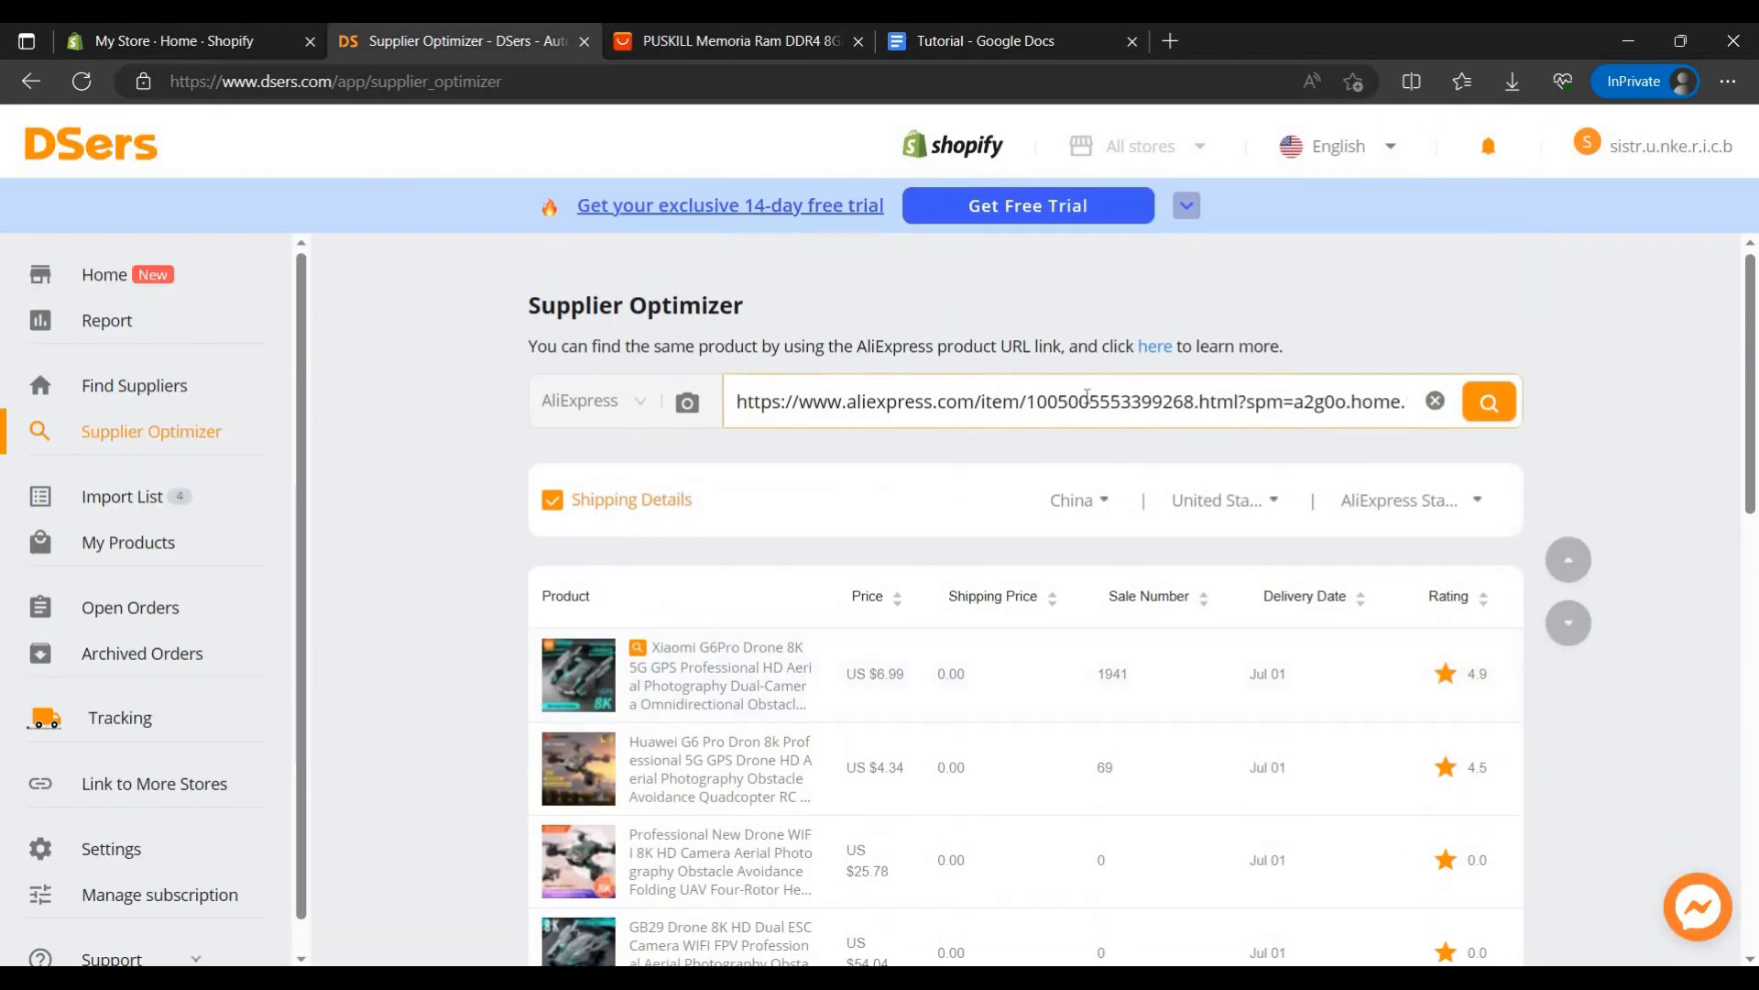
pyautogui.tripleClick(1087, 400)
pyautogui.rightClick(1087, 401)
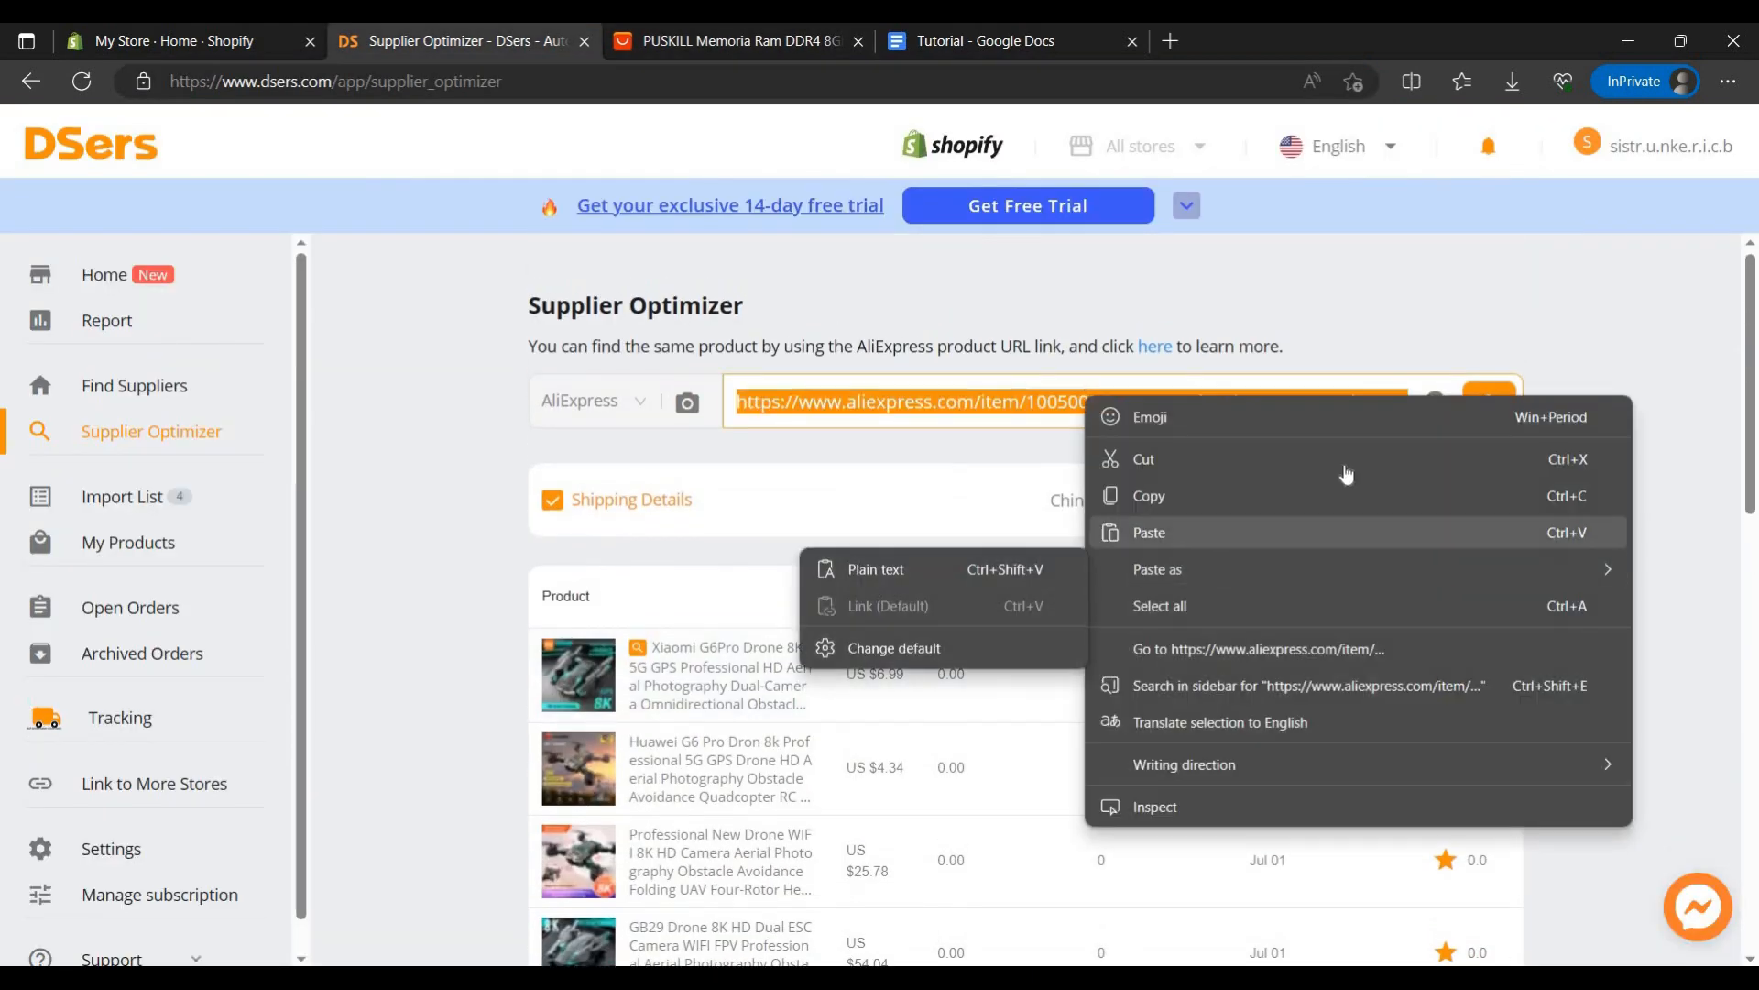
pyautogui.click(1192, 532)
pyautogui.click(1485, 401)
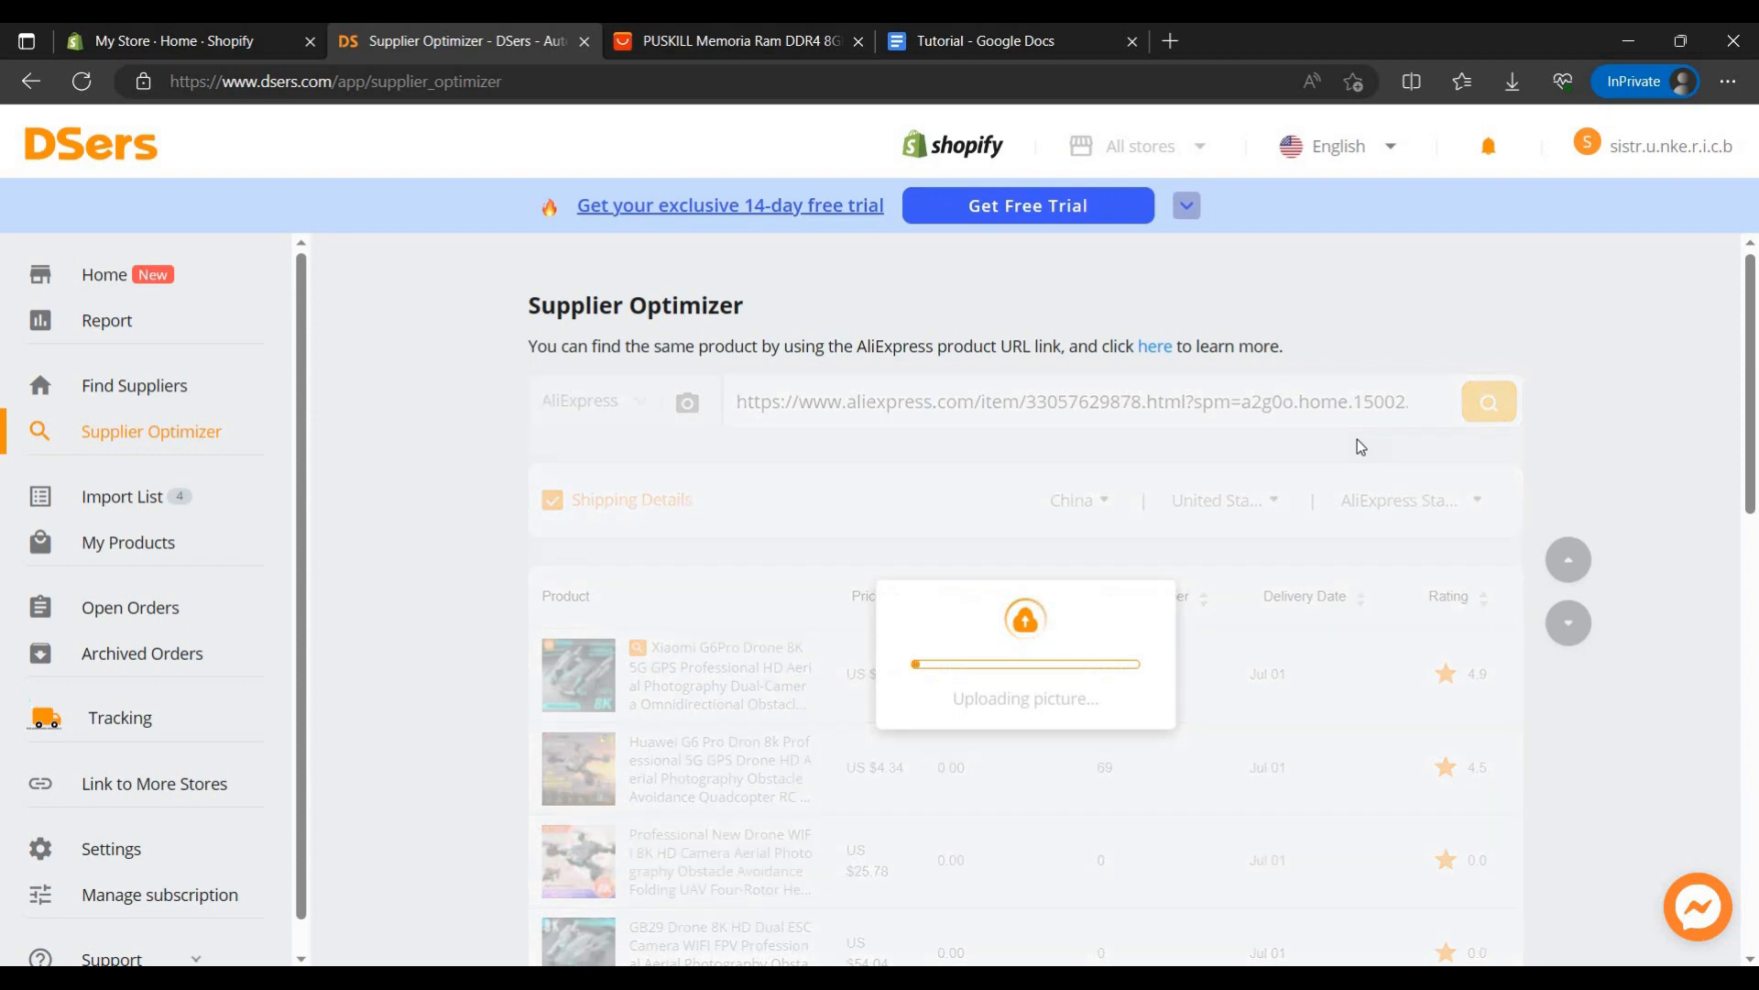
# Step: Close the PUSKILL memory listing on AliExpress and return to the DSers Supplier Optimizer
pyautogui.click(820, 41)
pyautogui.click(857, 41)
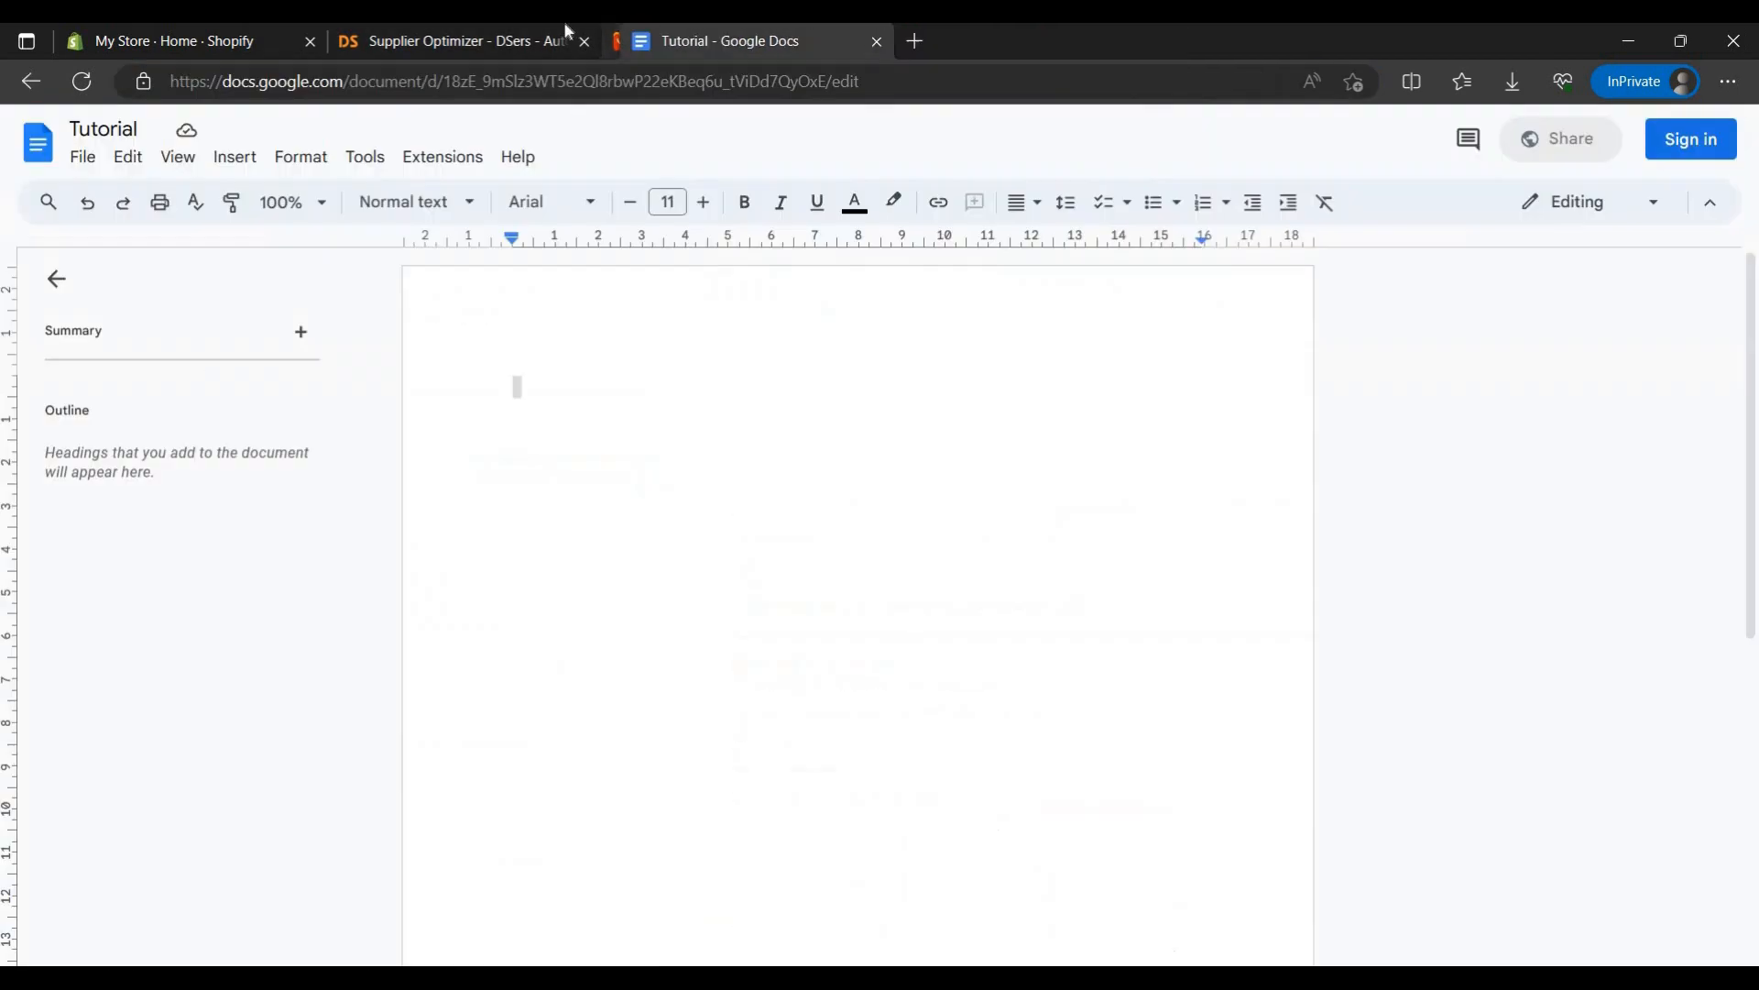
pyautogui.click(564, 37)
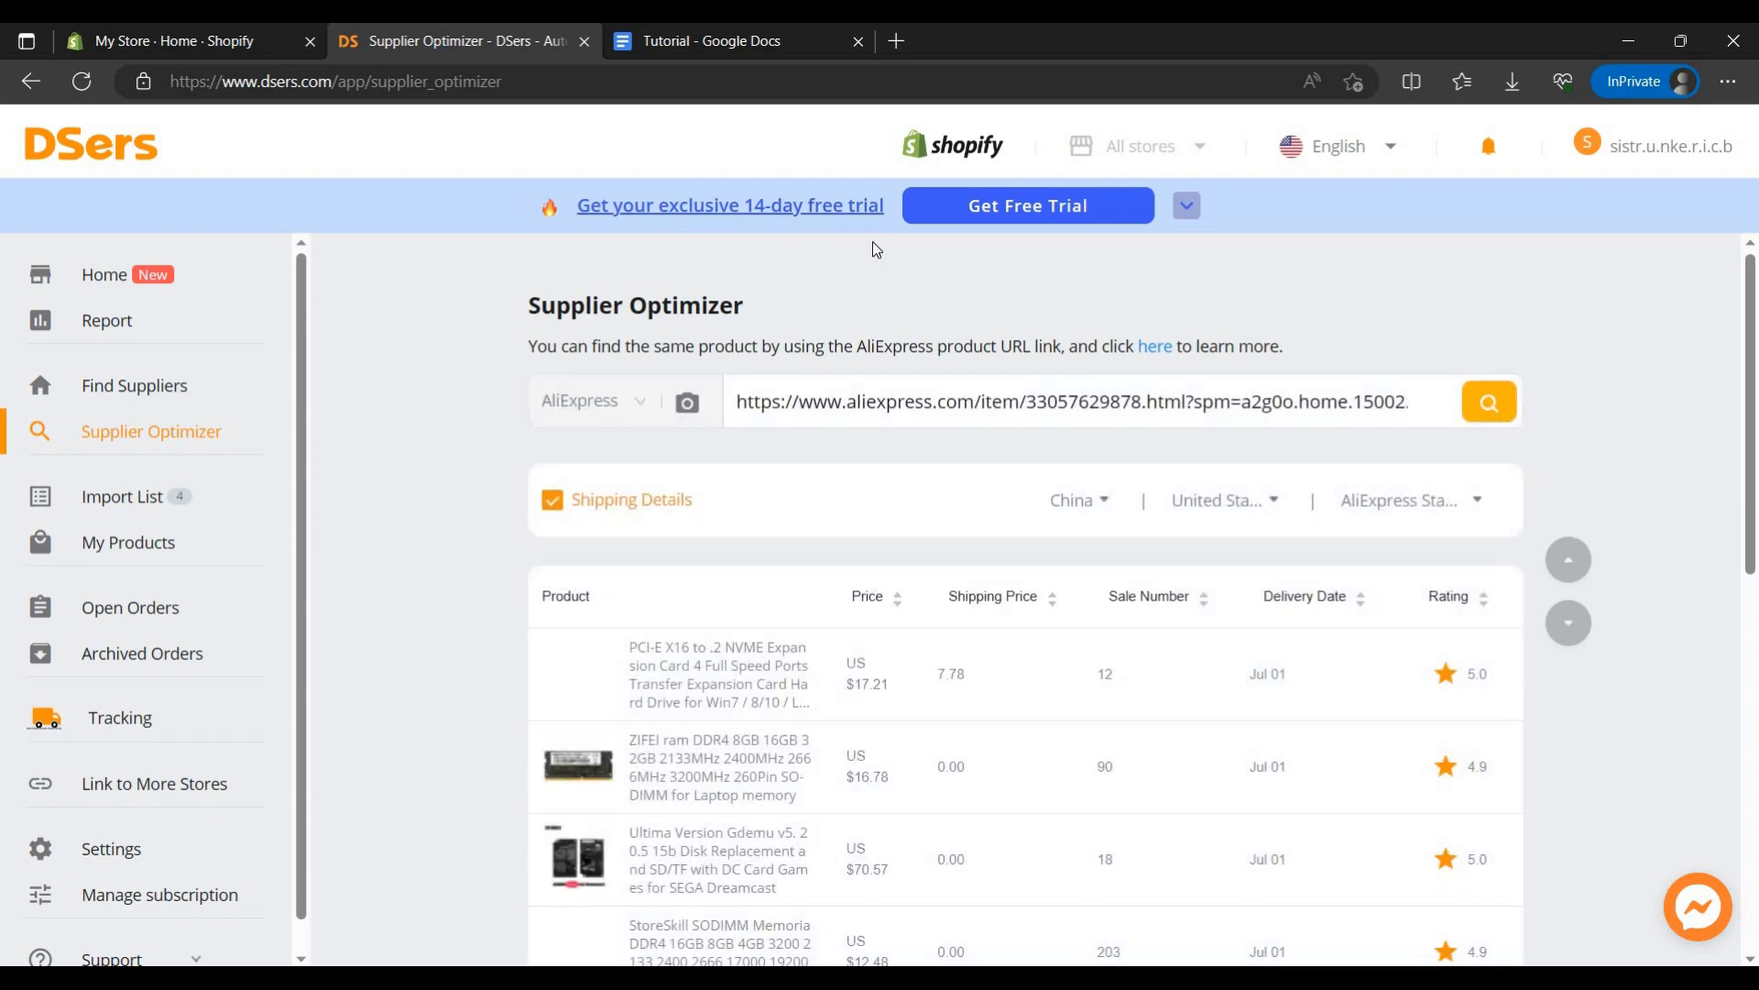
# Step: Review the matching suppliers, add the Avanshare Ram Memory result to the import list, and stay in the Supplier Optimizer
pyautogui.scroll(-2, 1054, 669)
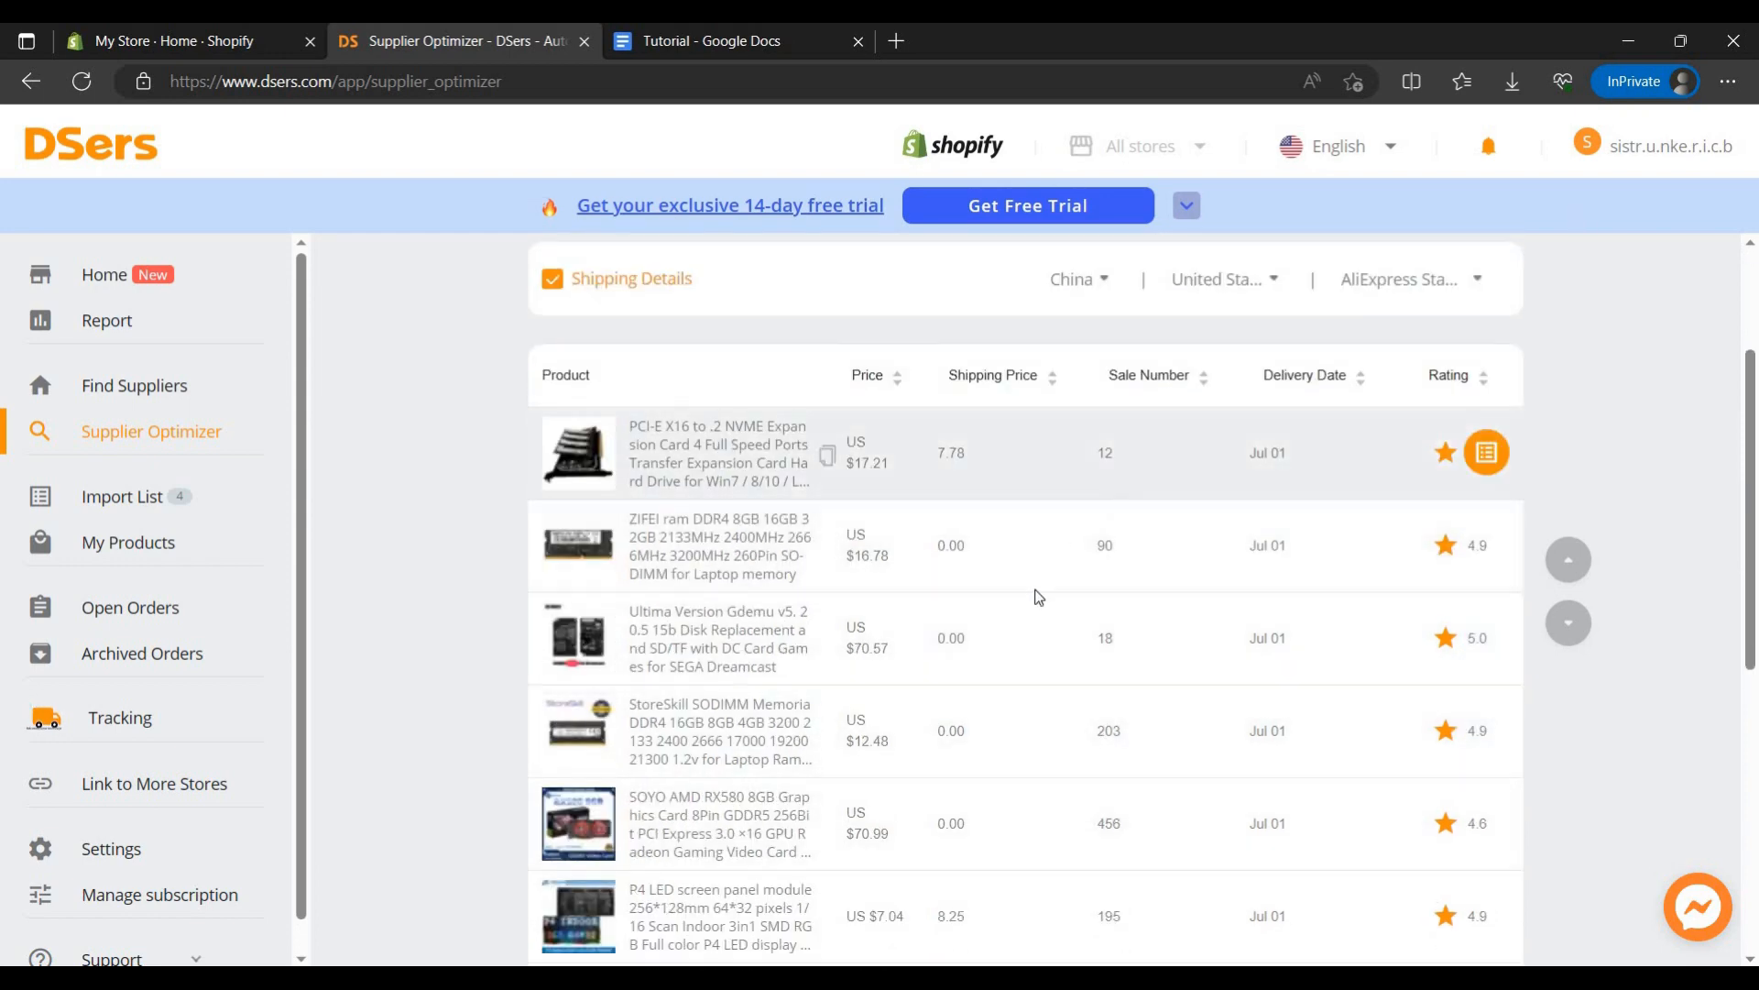
pyautogui.scroll(-1, 1282, 614)
pyautogui.scroll(1, 1402, 545)
pyautogui.scroll(-1, 1283, 568)
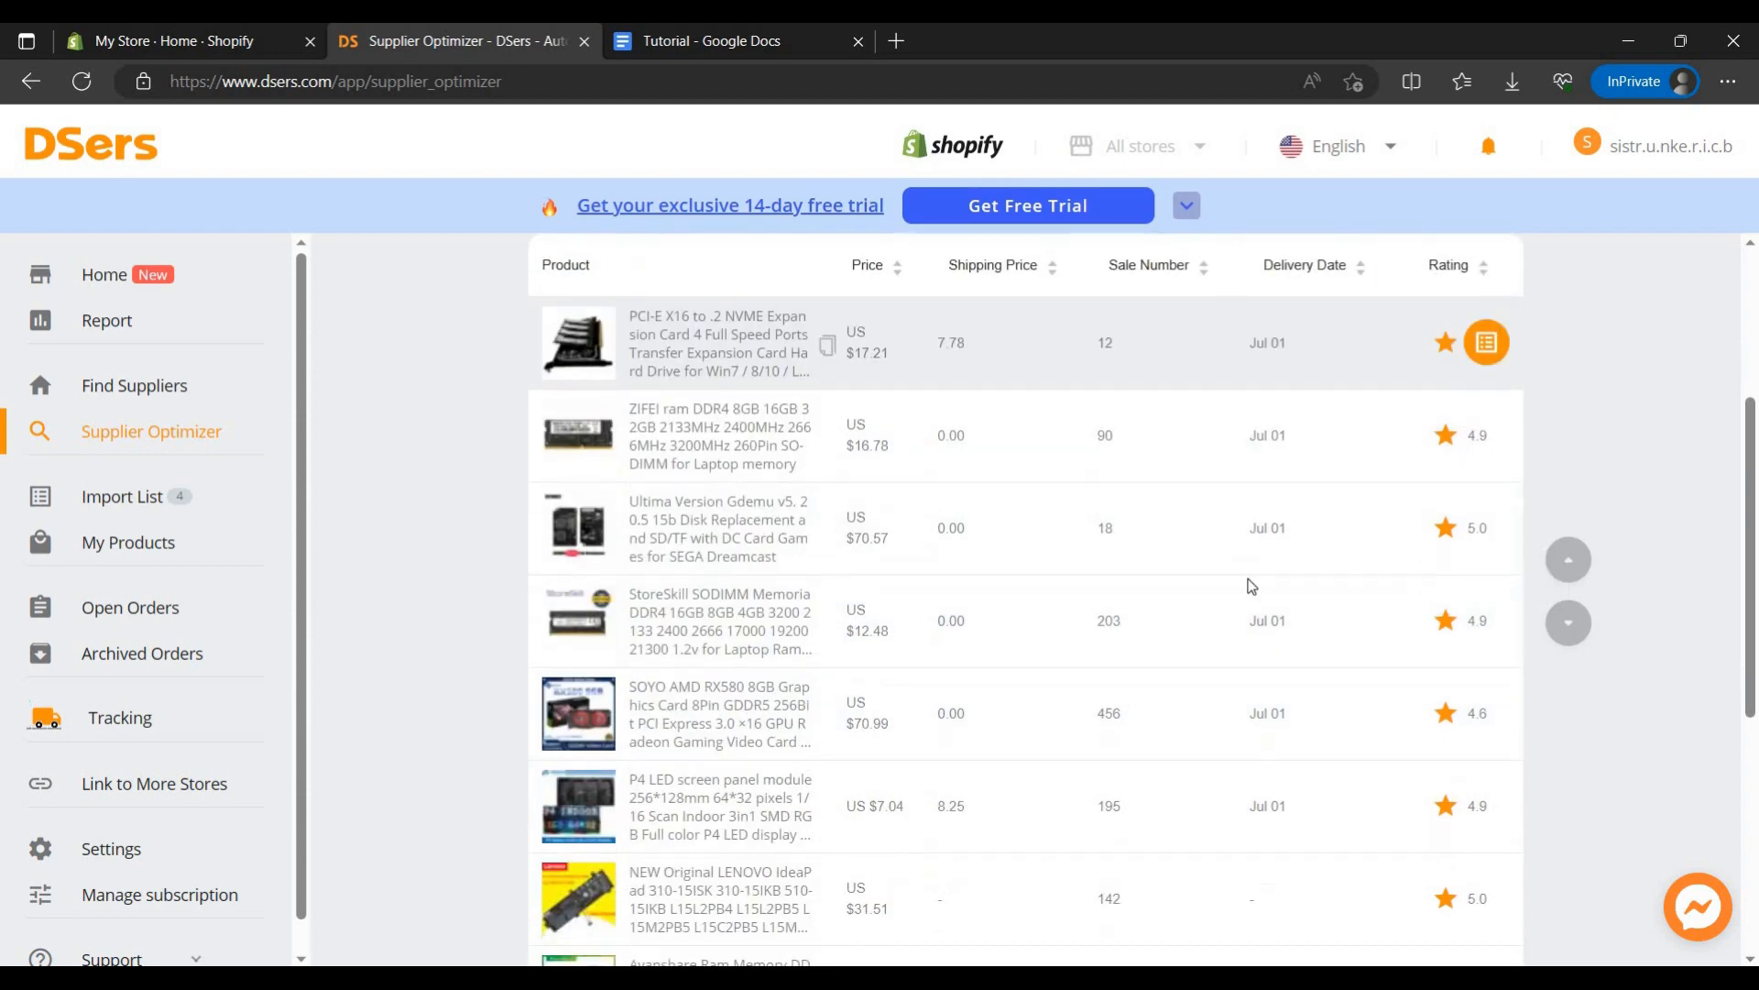
pyautogui.scroll(-4, 1253, 727)
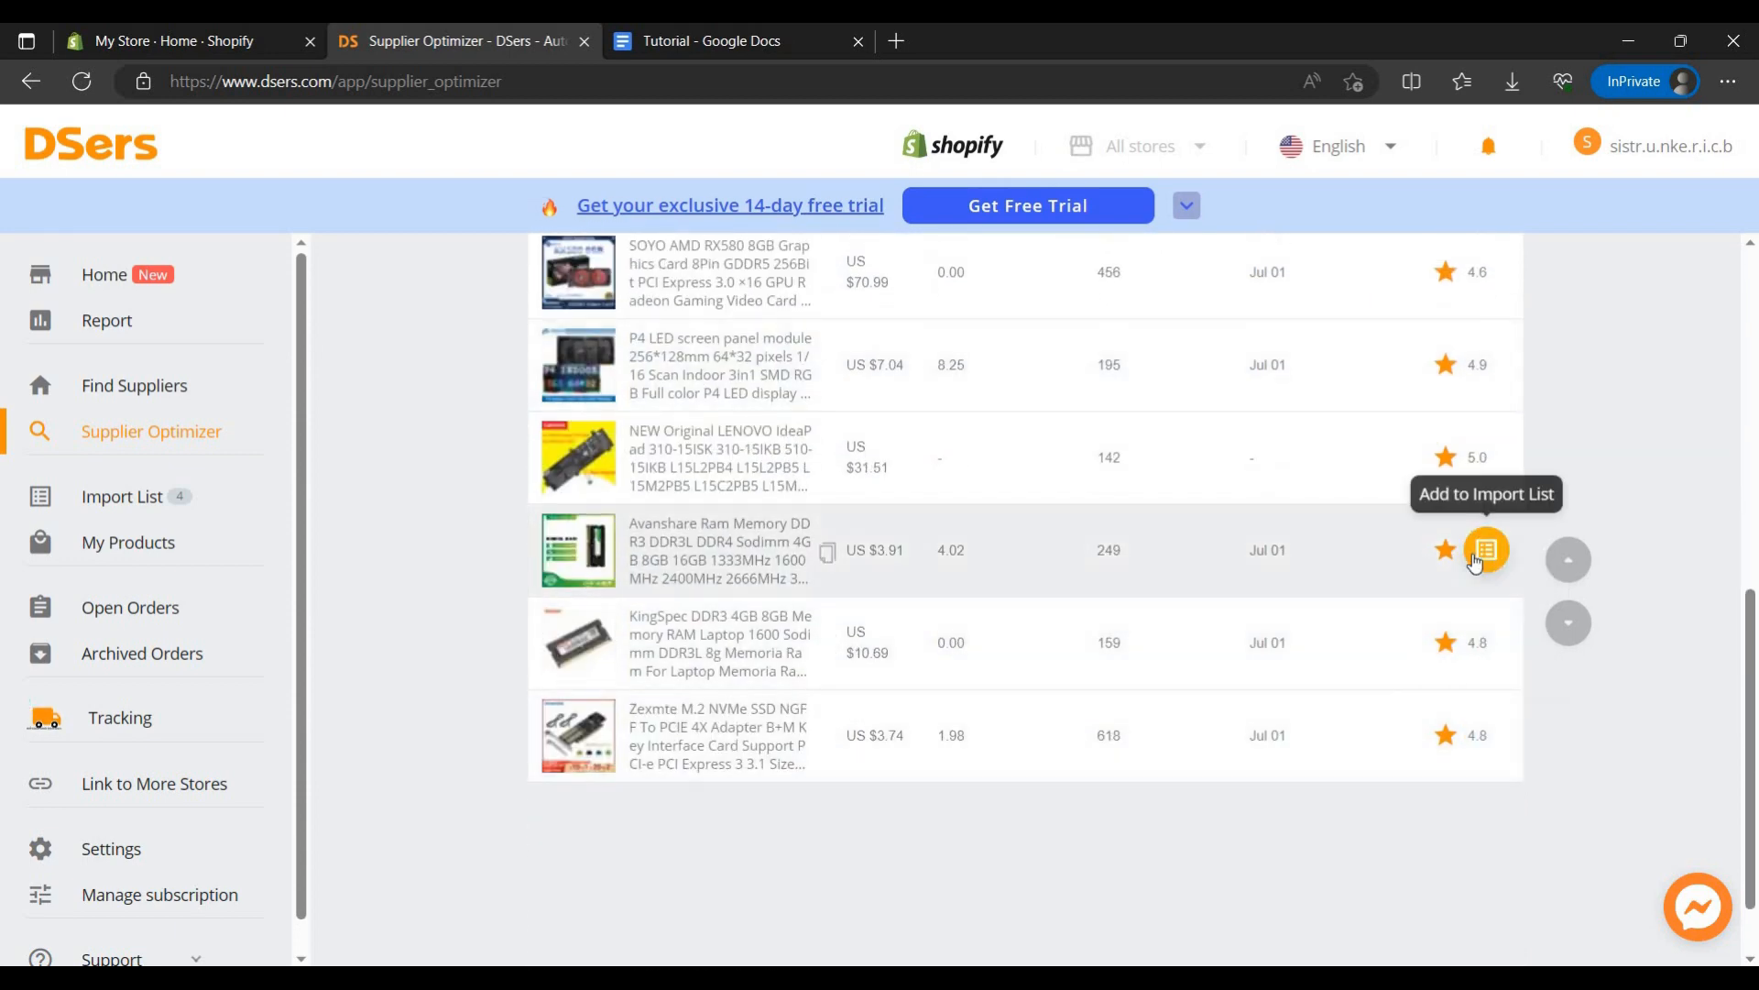
pyautogui.click(1476, 561)
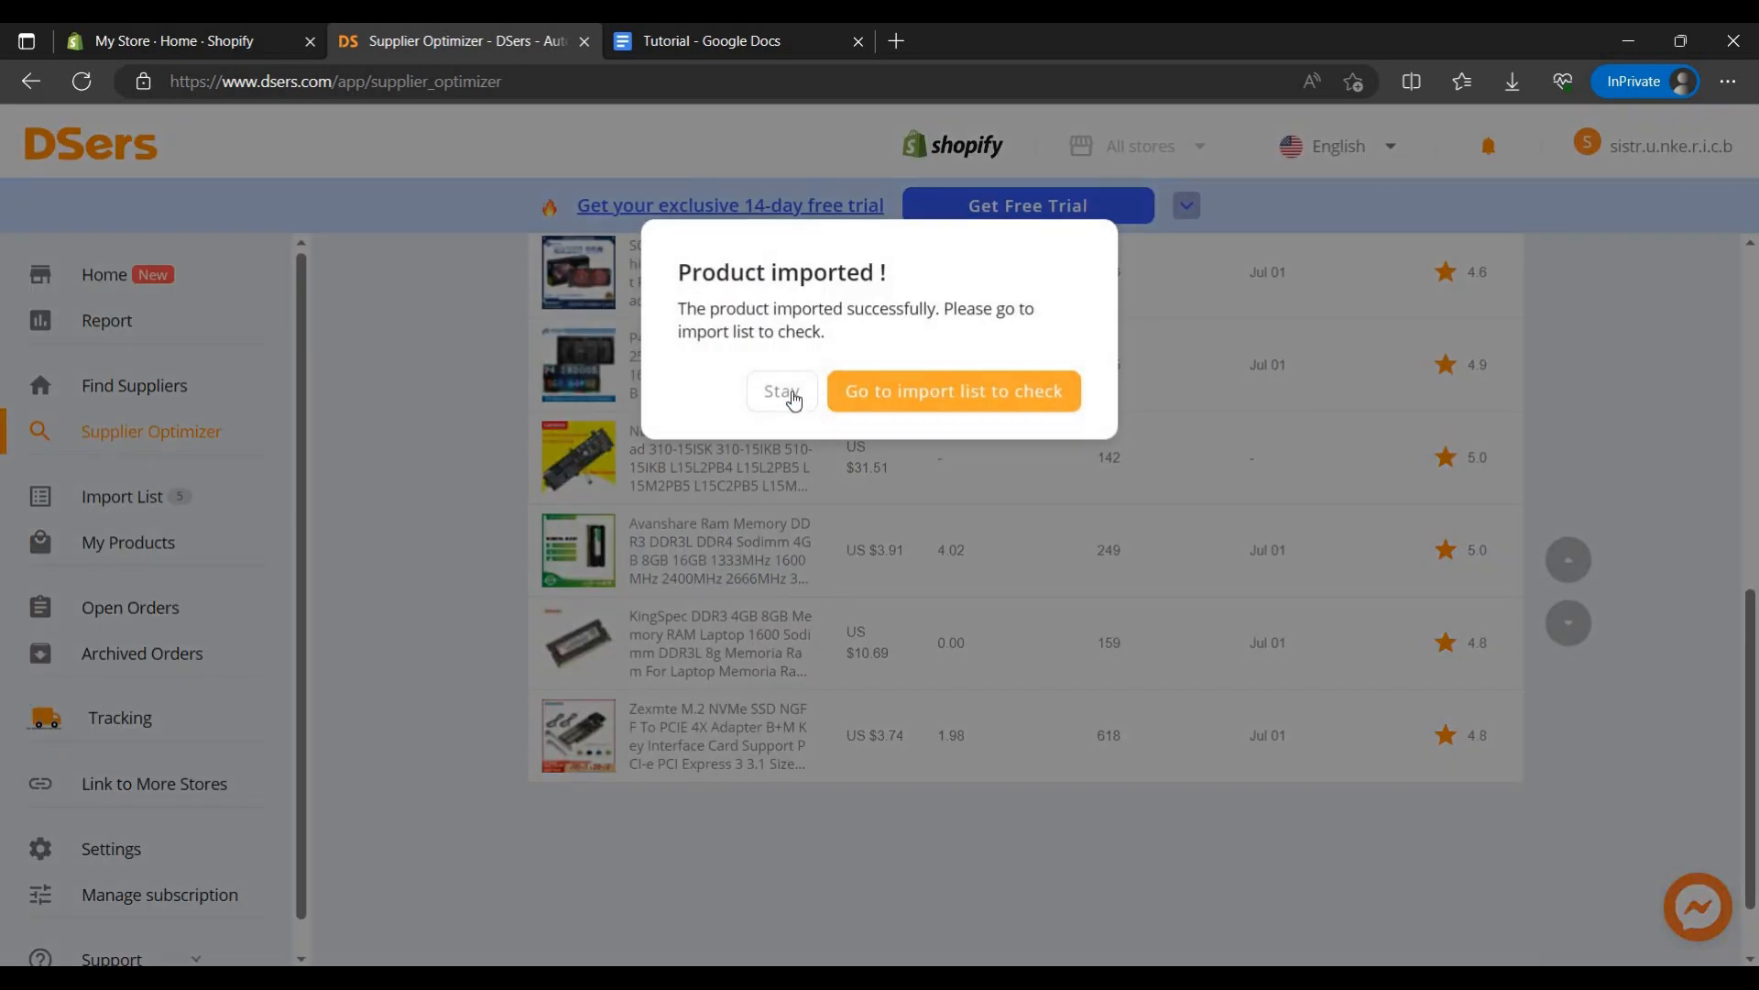
pyautogui.click(793, 399)
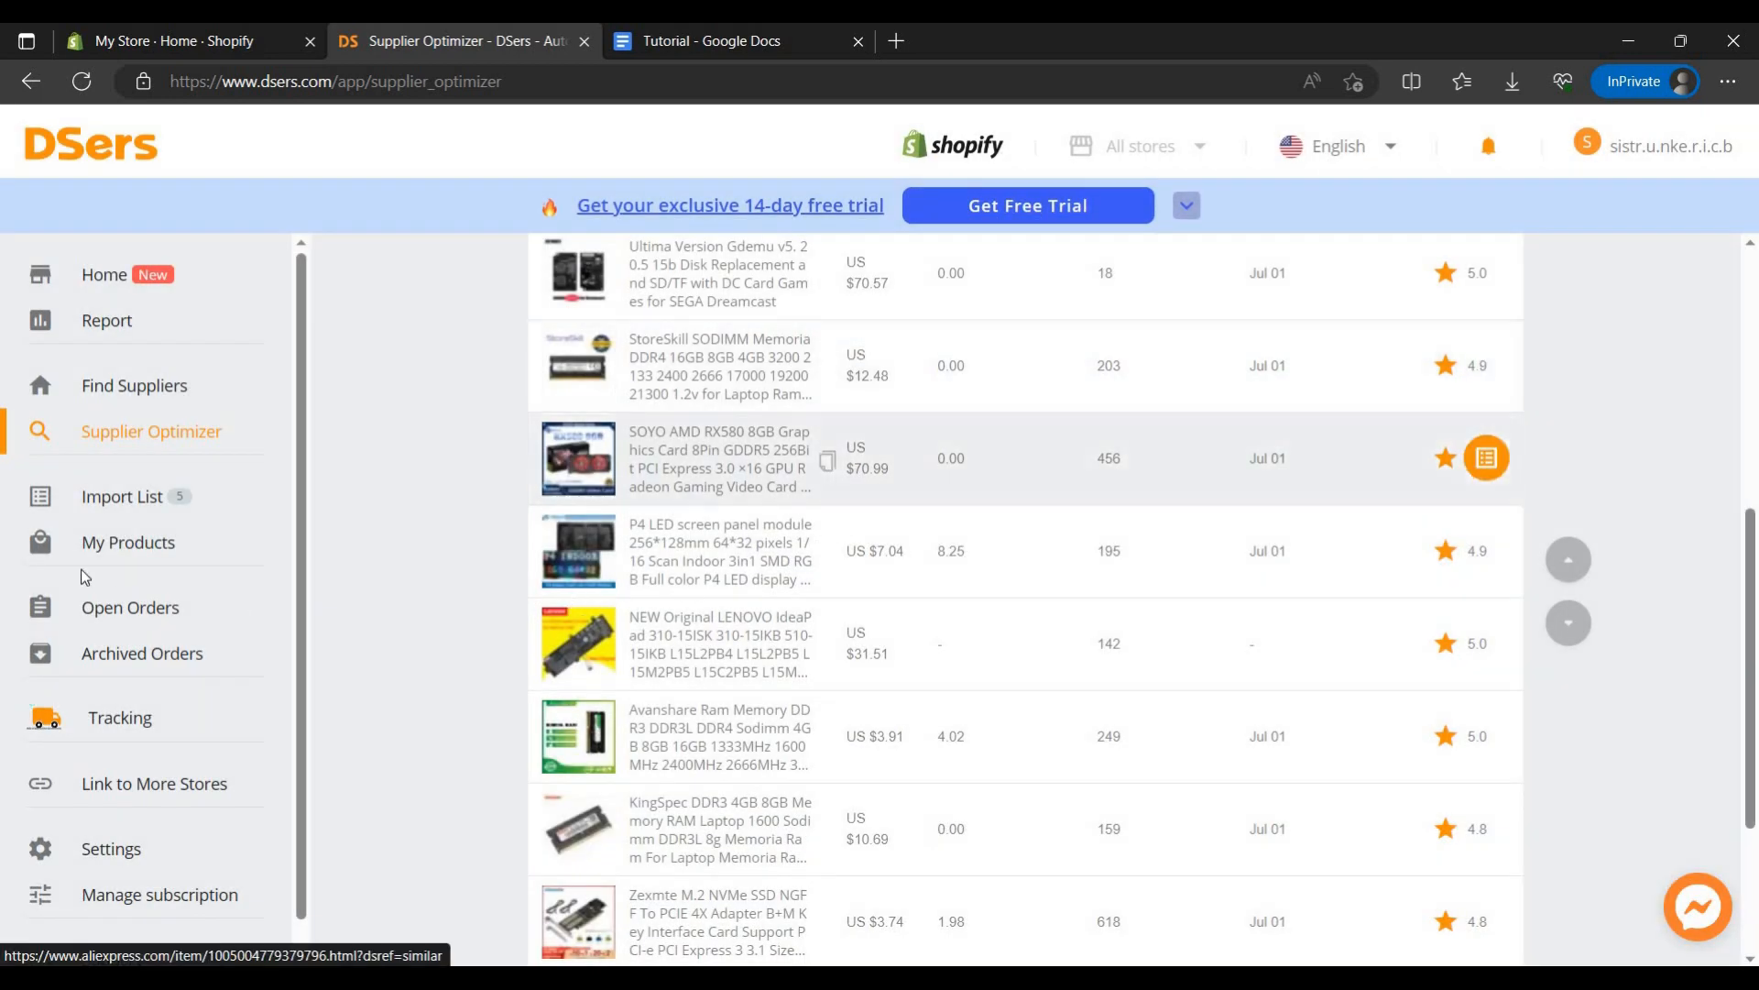
# Step: Open the import list and select all five products, from the Avanshare RAM to the Silica Gel Facial Brush
pyautogui.click(130, 498)
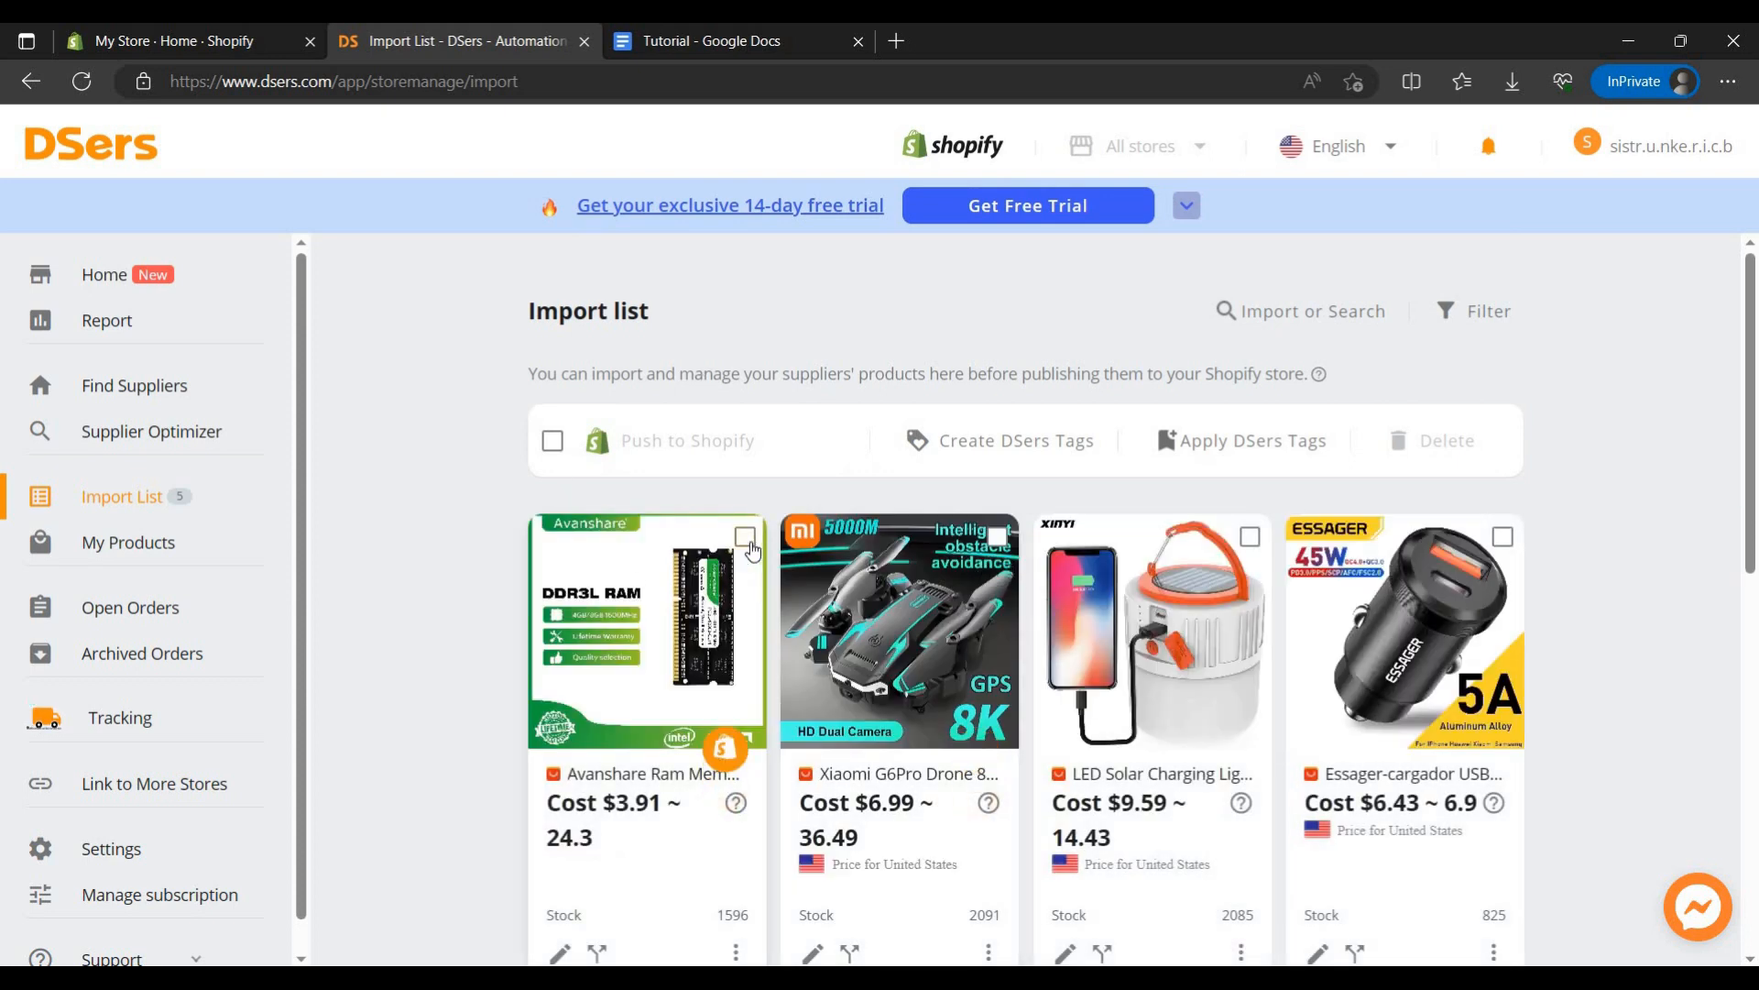
pyautogui.click(745, 537)
pyautogui.click(997, 536)
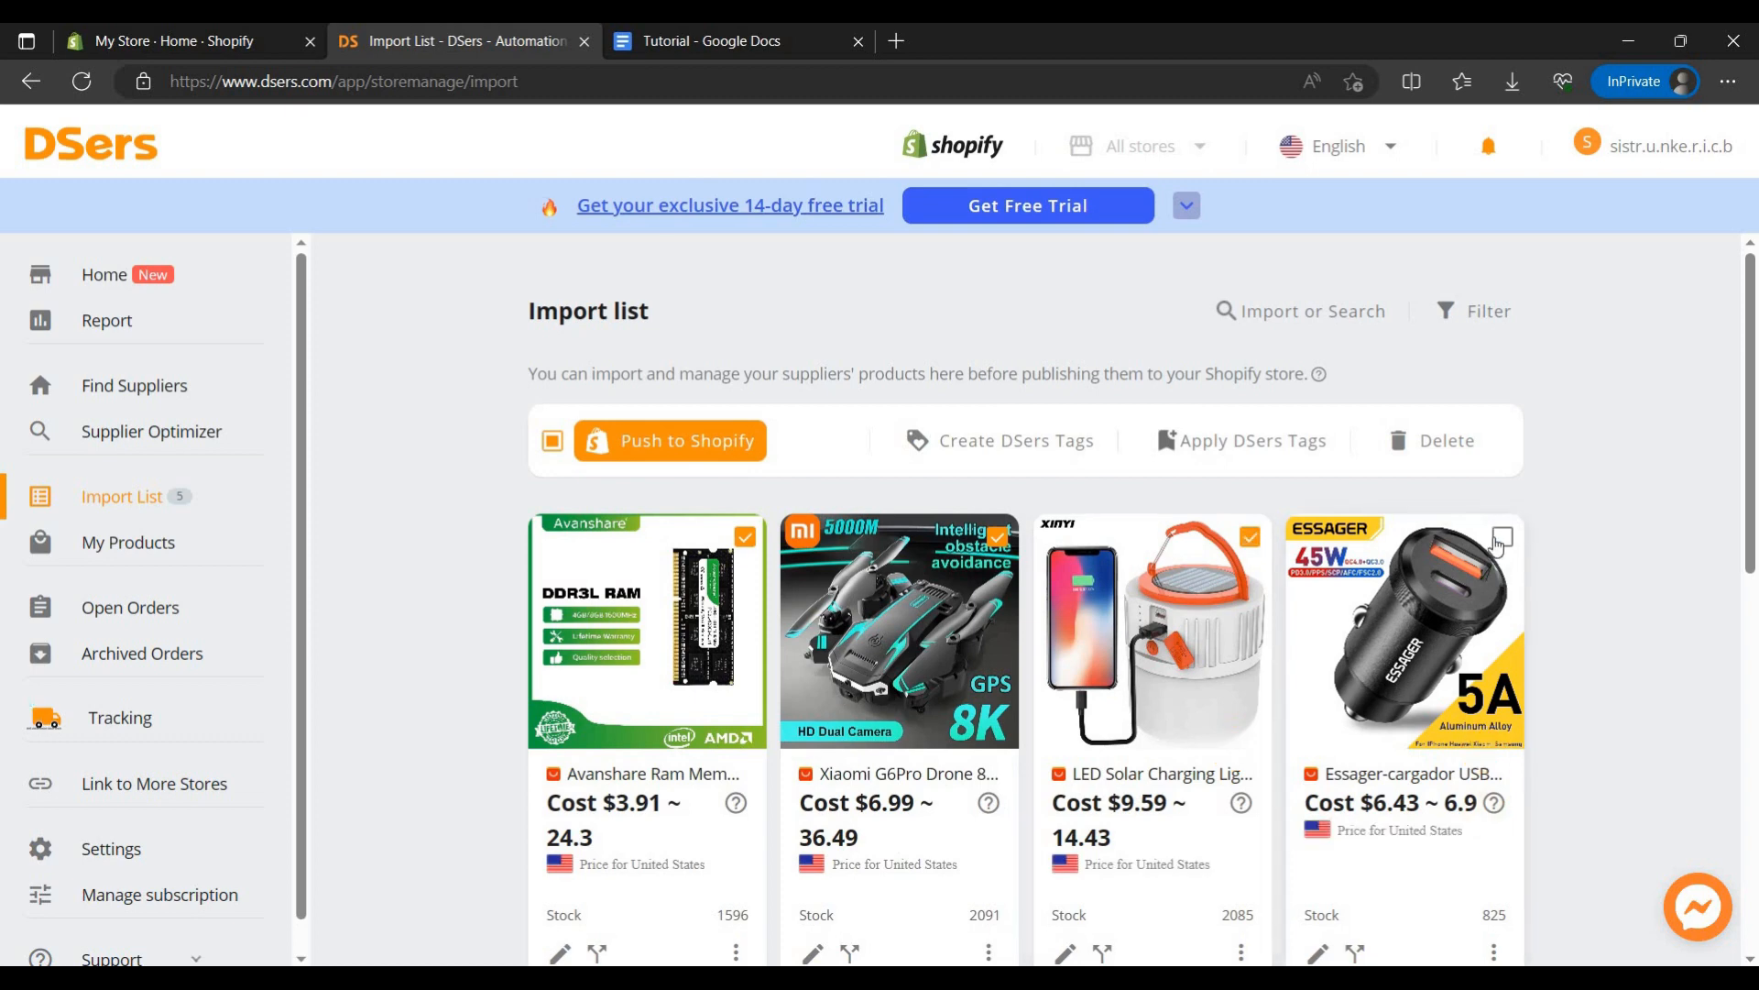
pyautogui.scroll(-5, 770, 641)
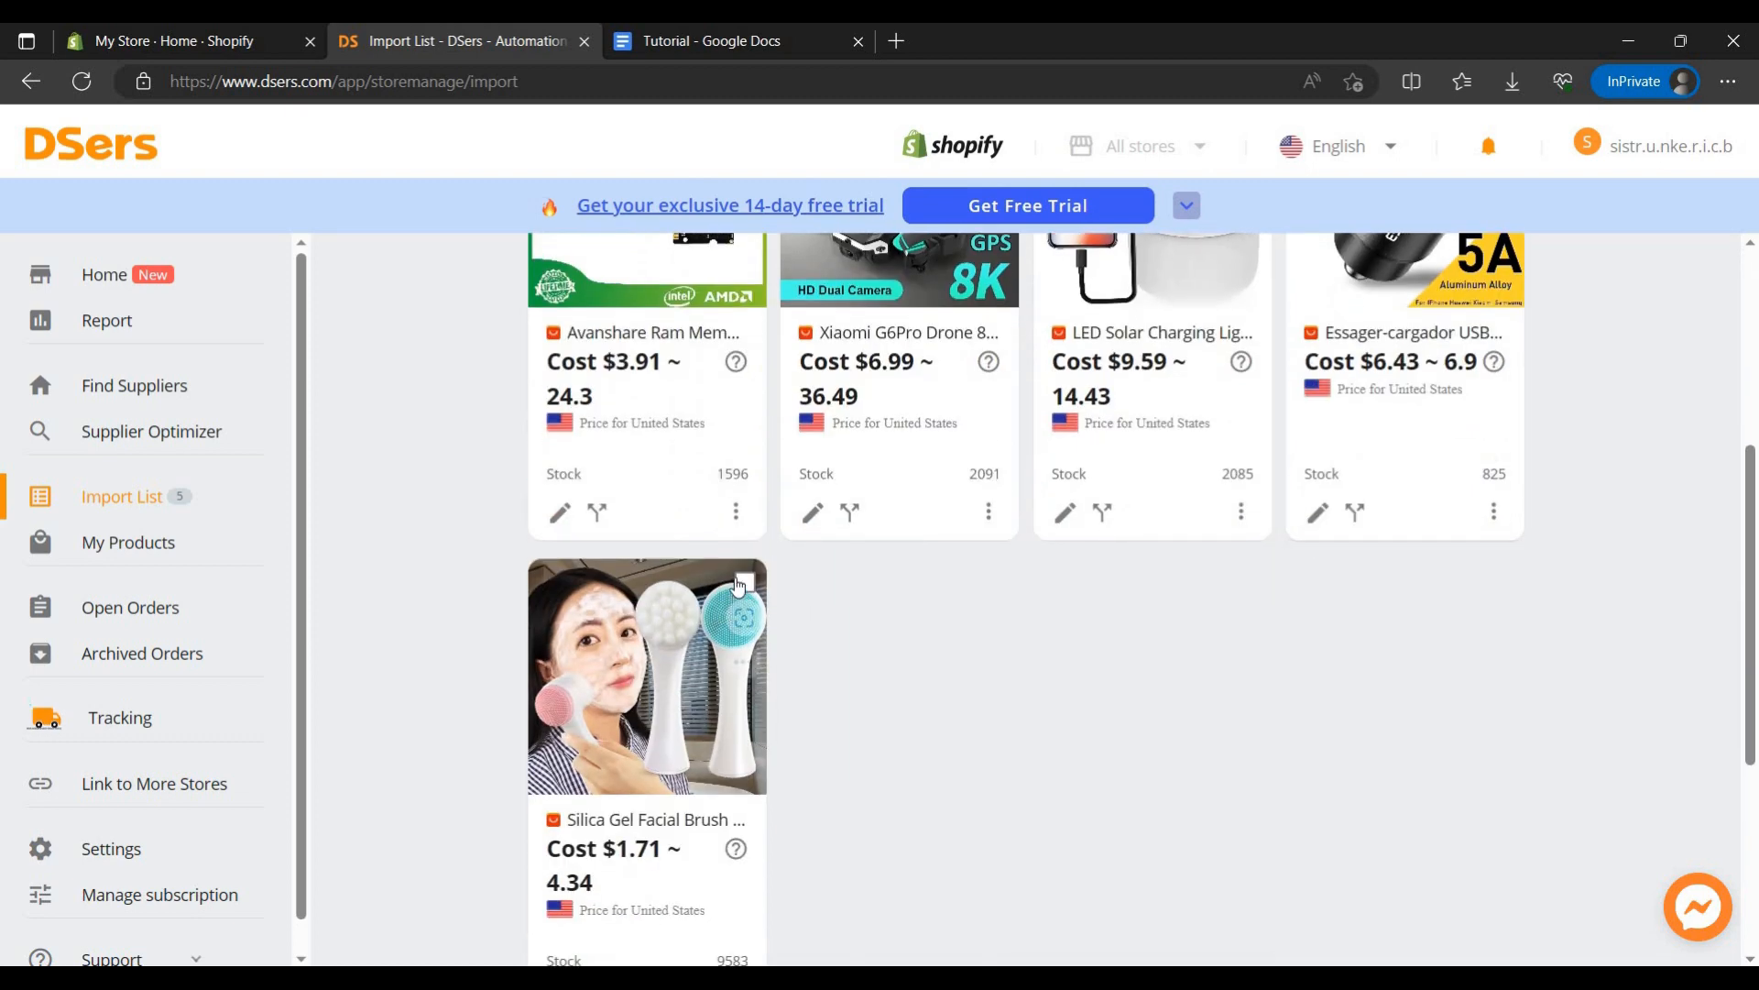
pyautogui.click(744, 586)
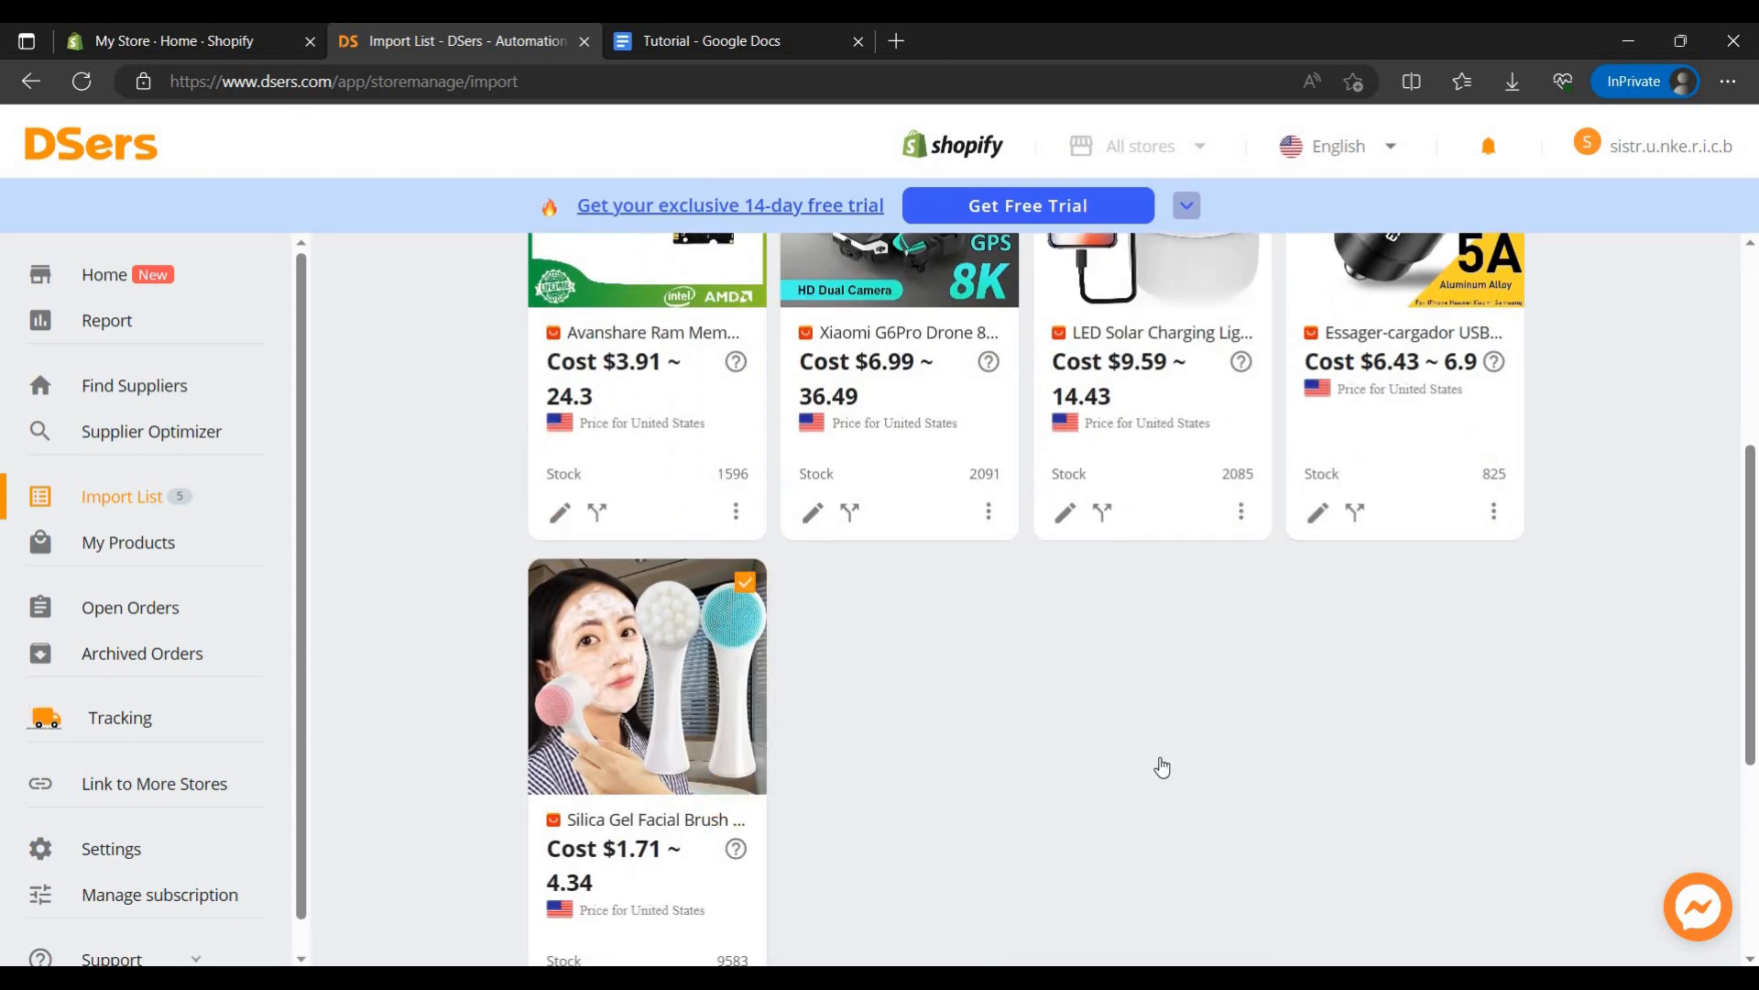
pyautogui.scroll(5, 1162, 767)
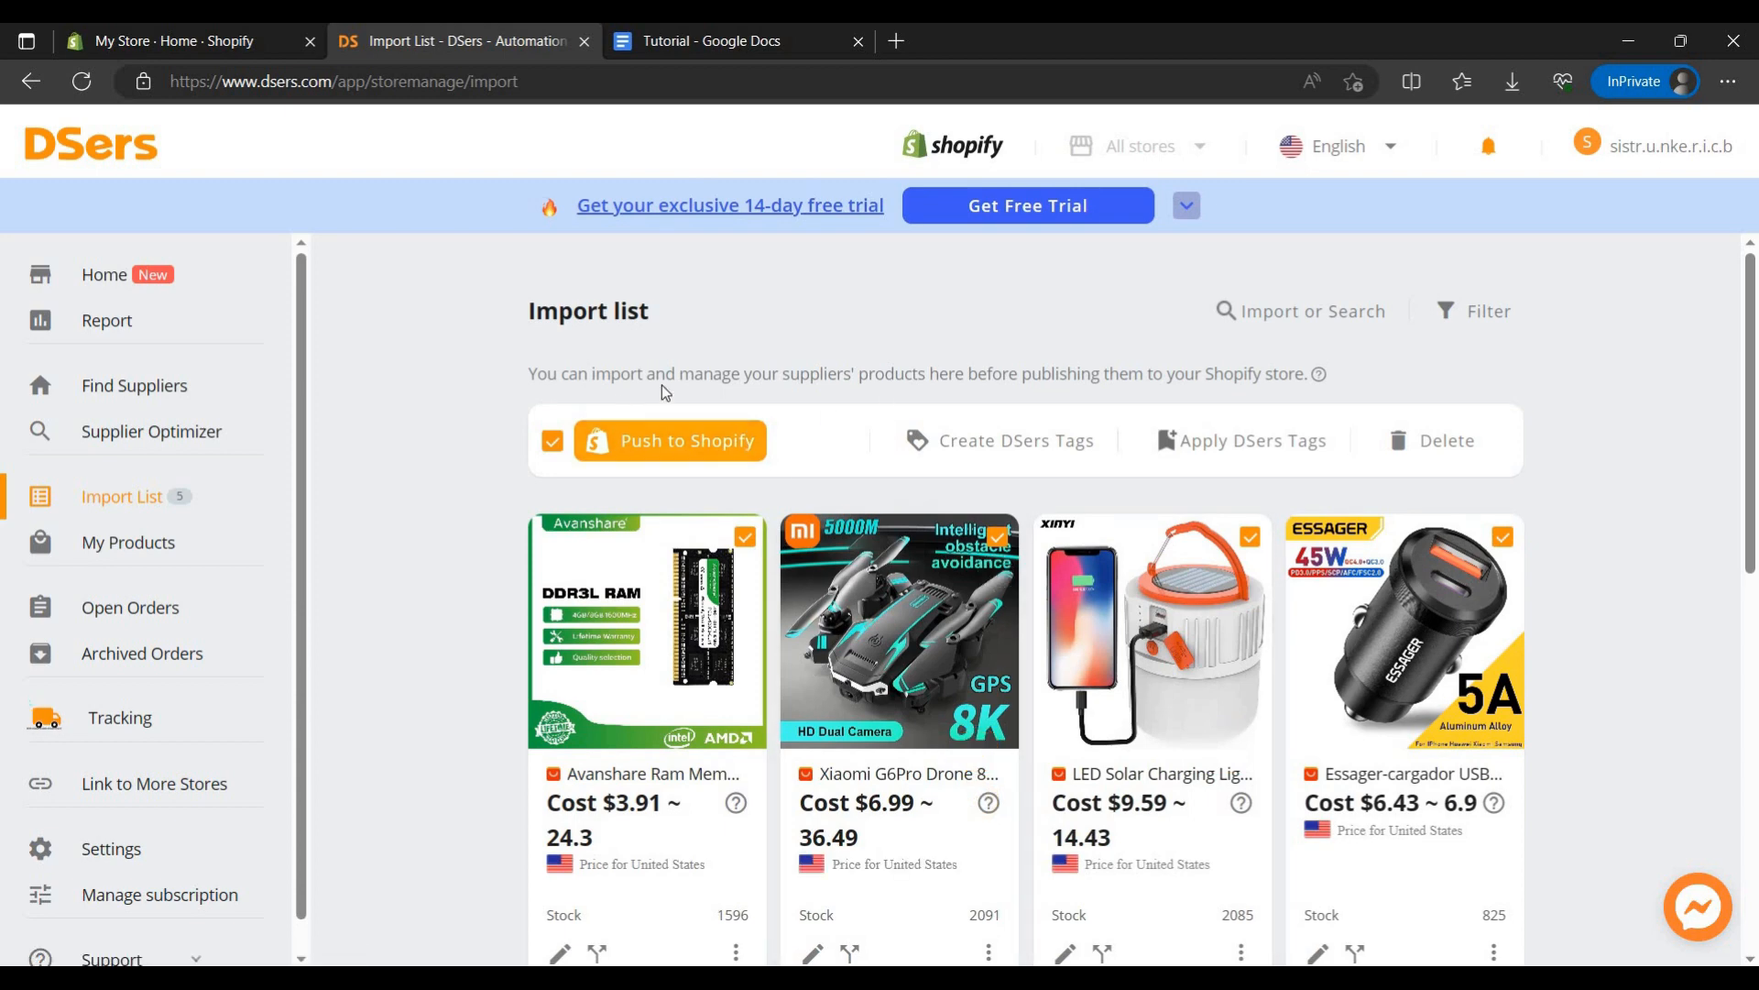
# Step: Start pushing the selected products to Shopify and review the store selection, preferences and pushing details
pyautogui.click(719, 458)
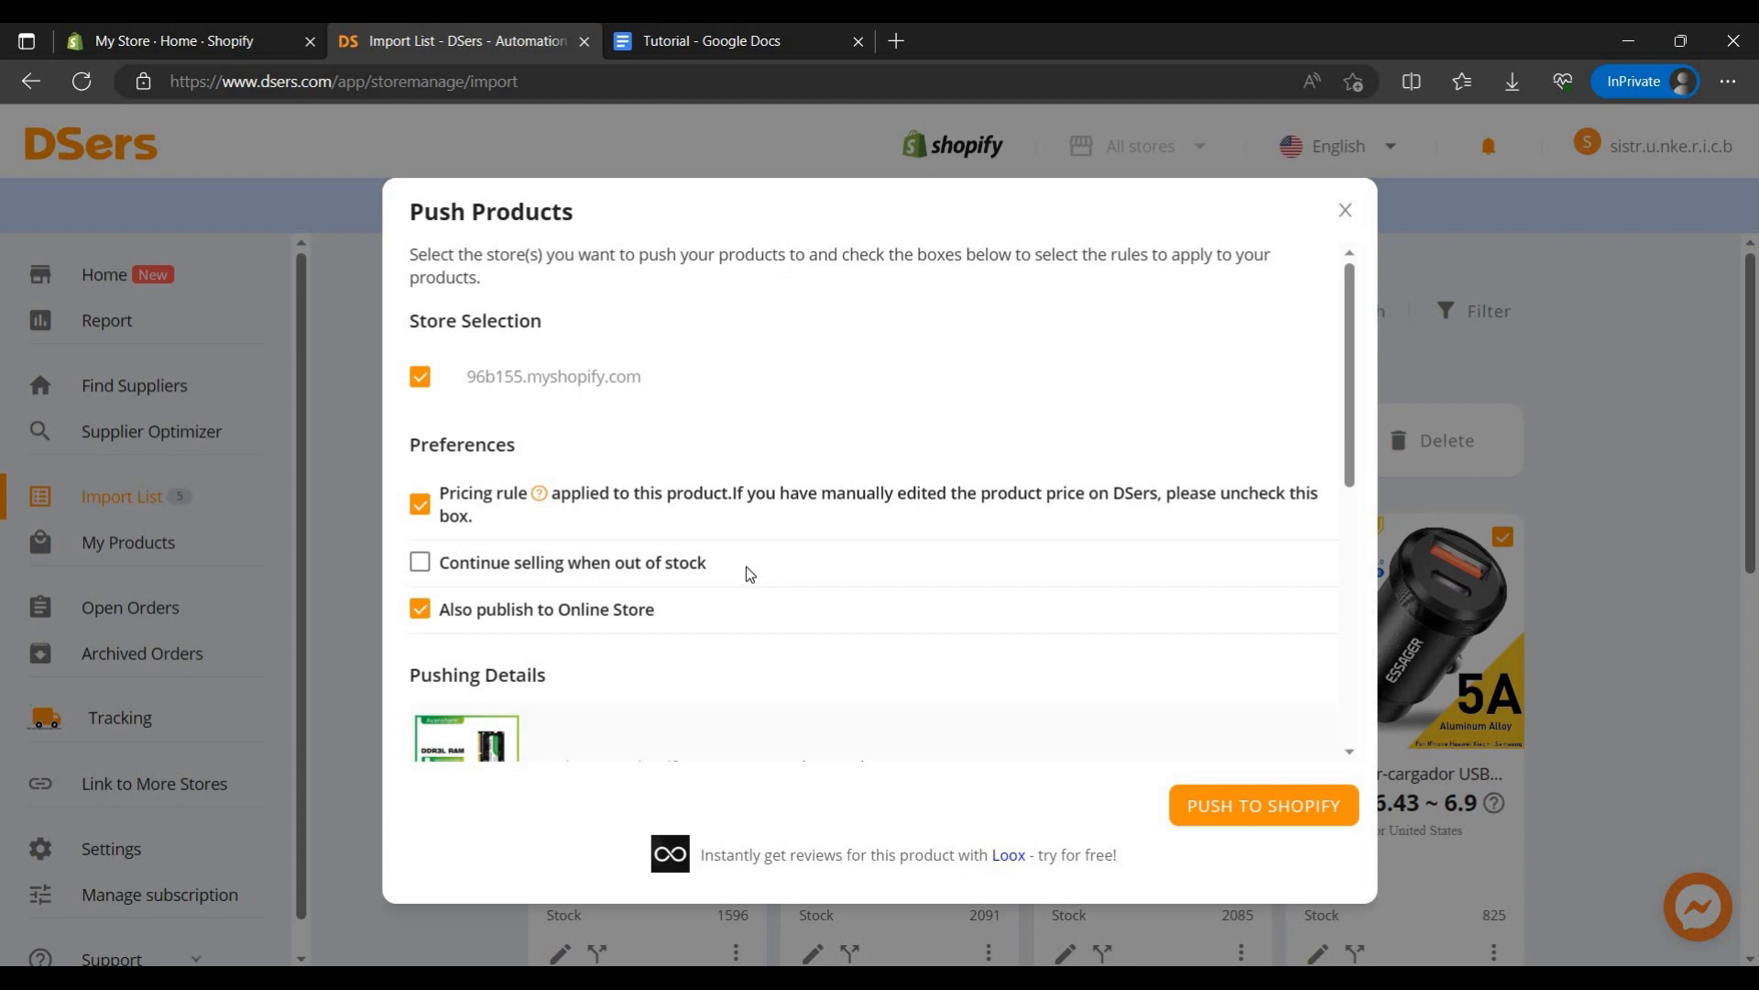
pyautogui.scroll(-3, 1134, 591)
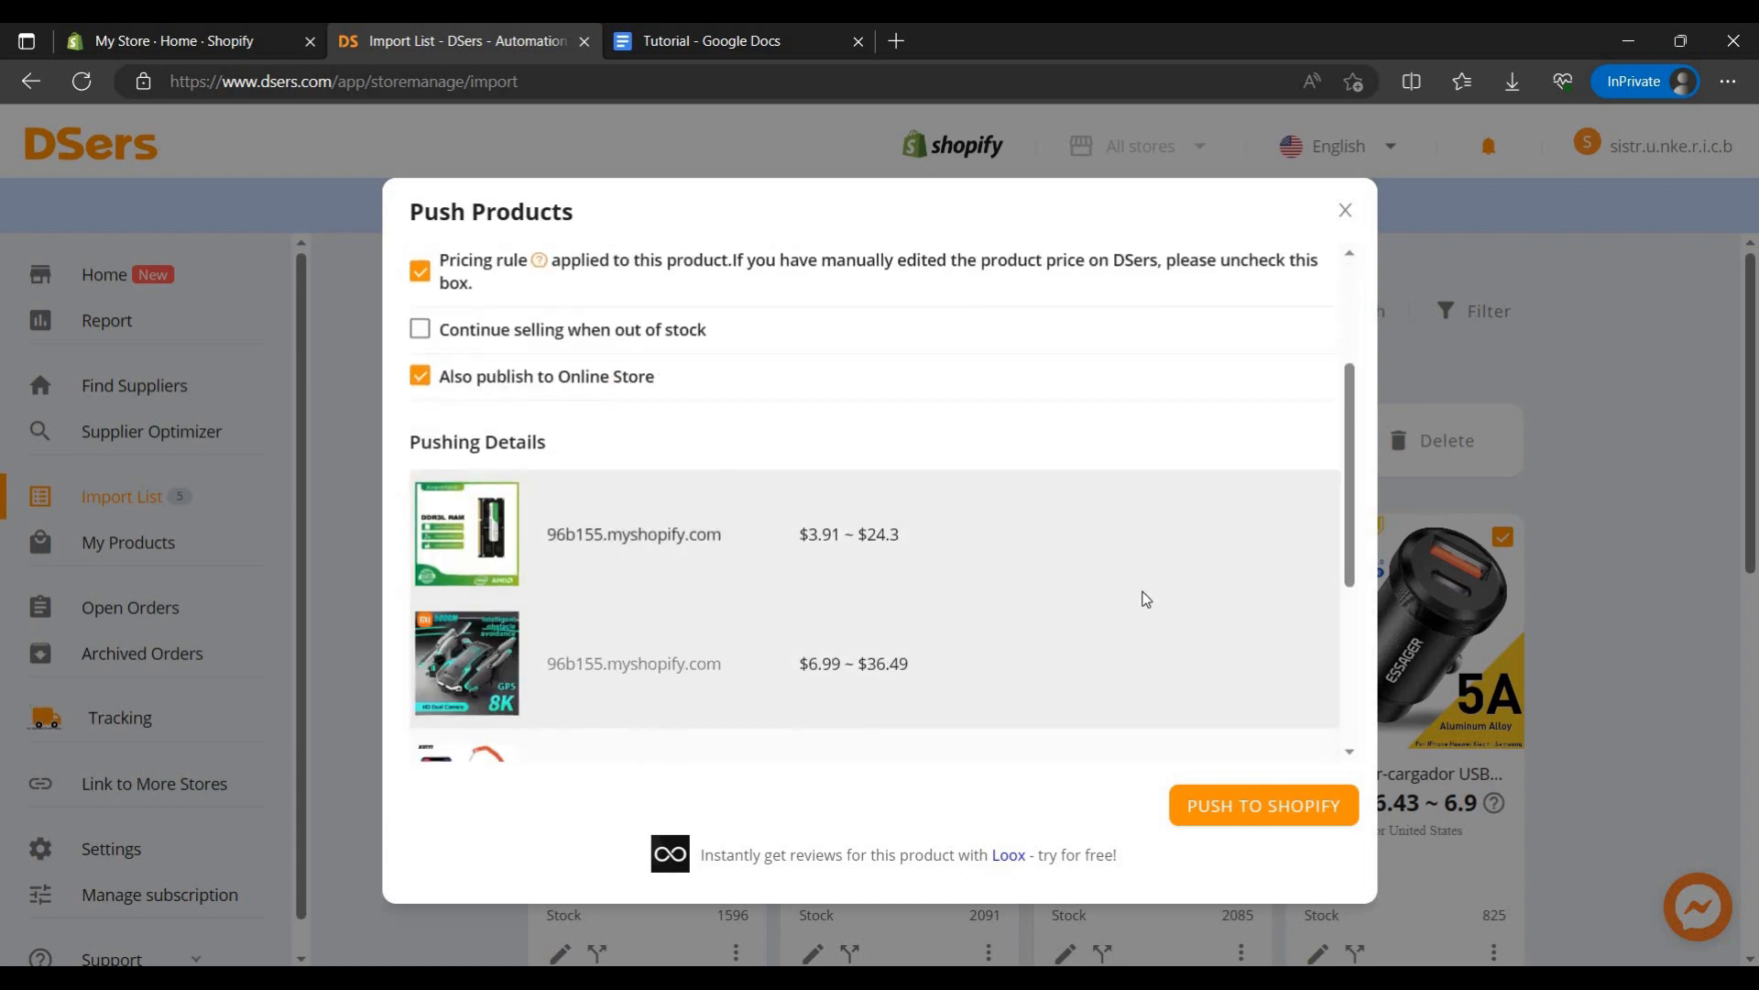
pyautogui.scroll(-3, 1143, 601)
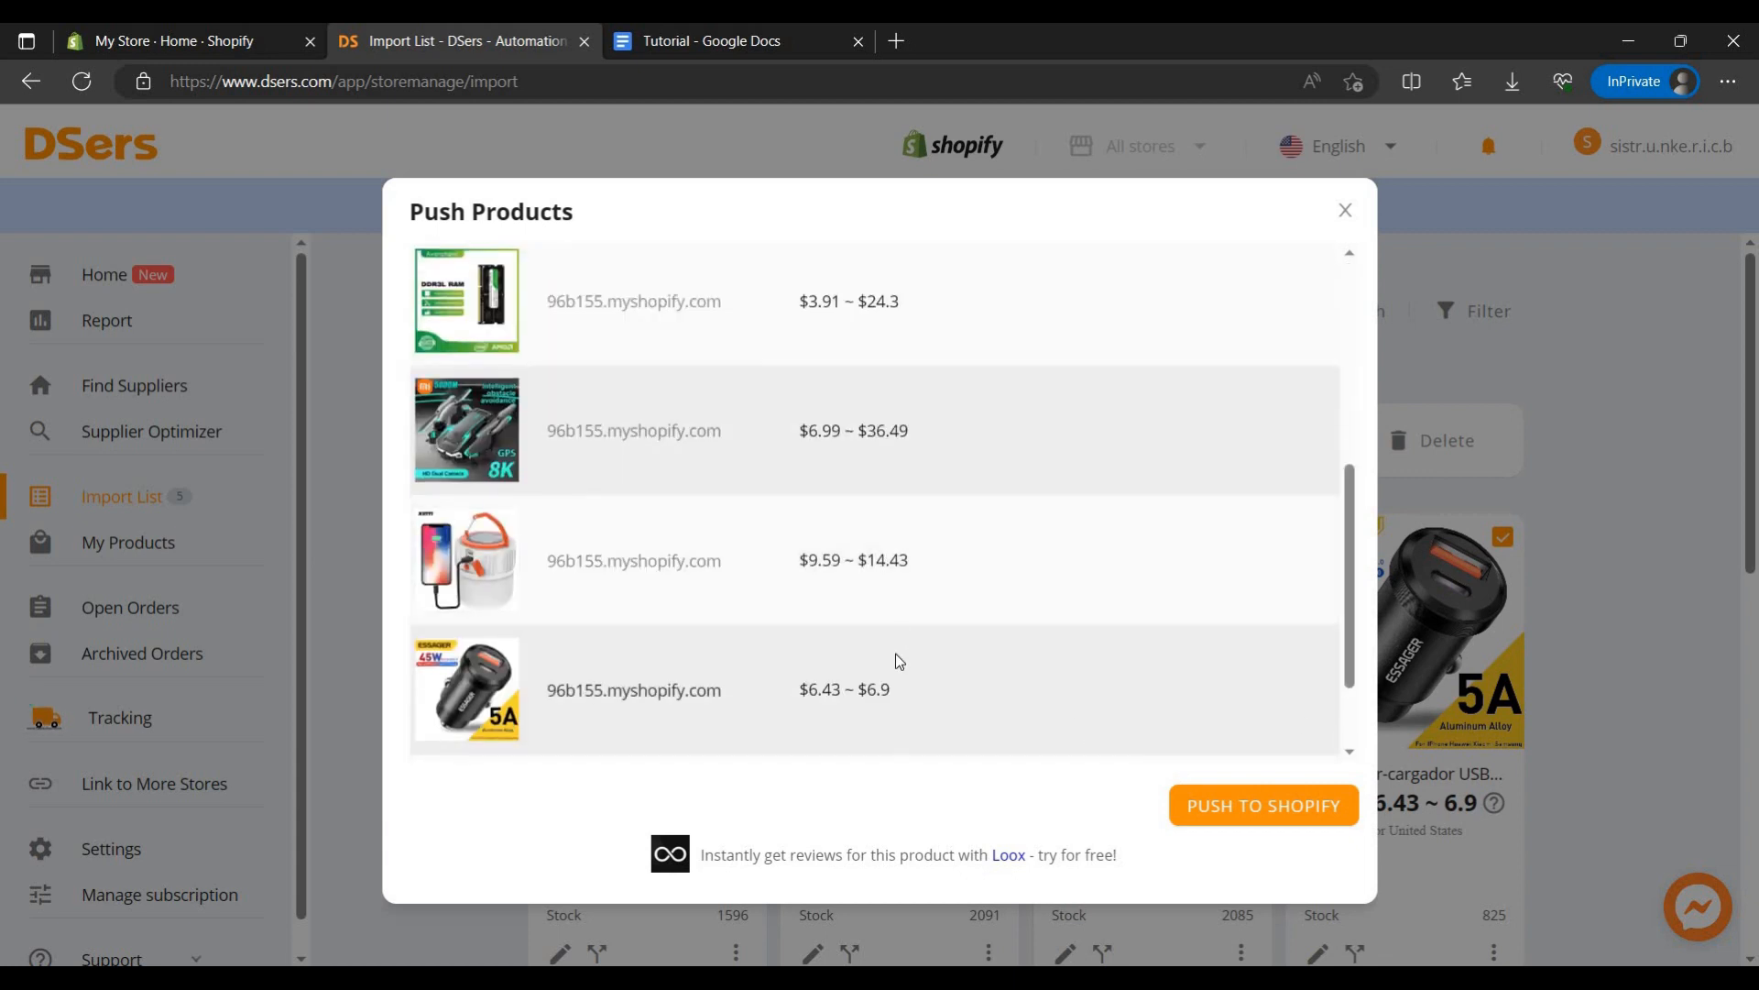
pyautogui.scroll(5, 985, 659)
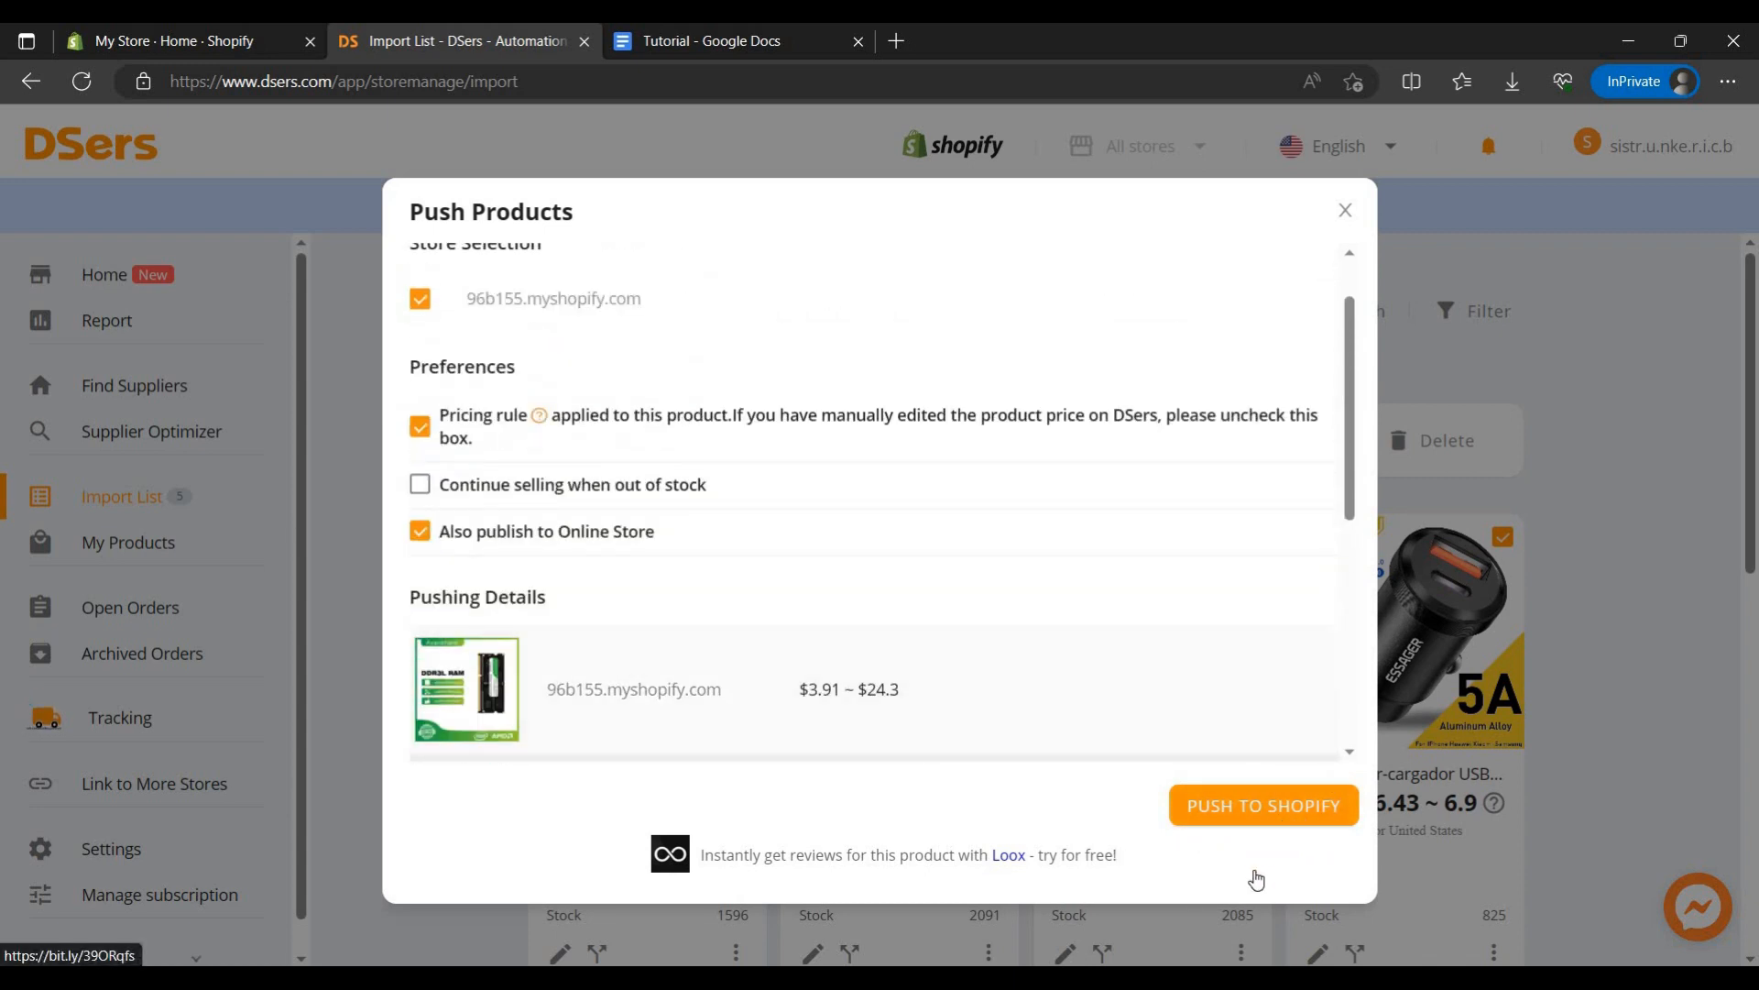
# Step: Open the Loox Product Reviews & Photos app listing and install the app on the Shopify store
pyautogui.click(1280, 834)
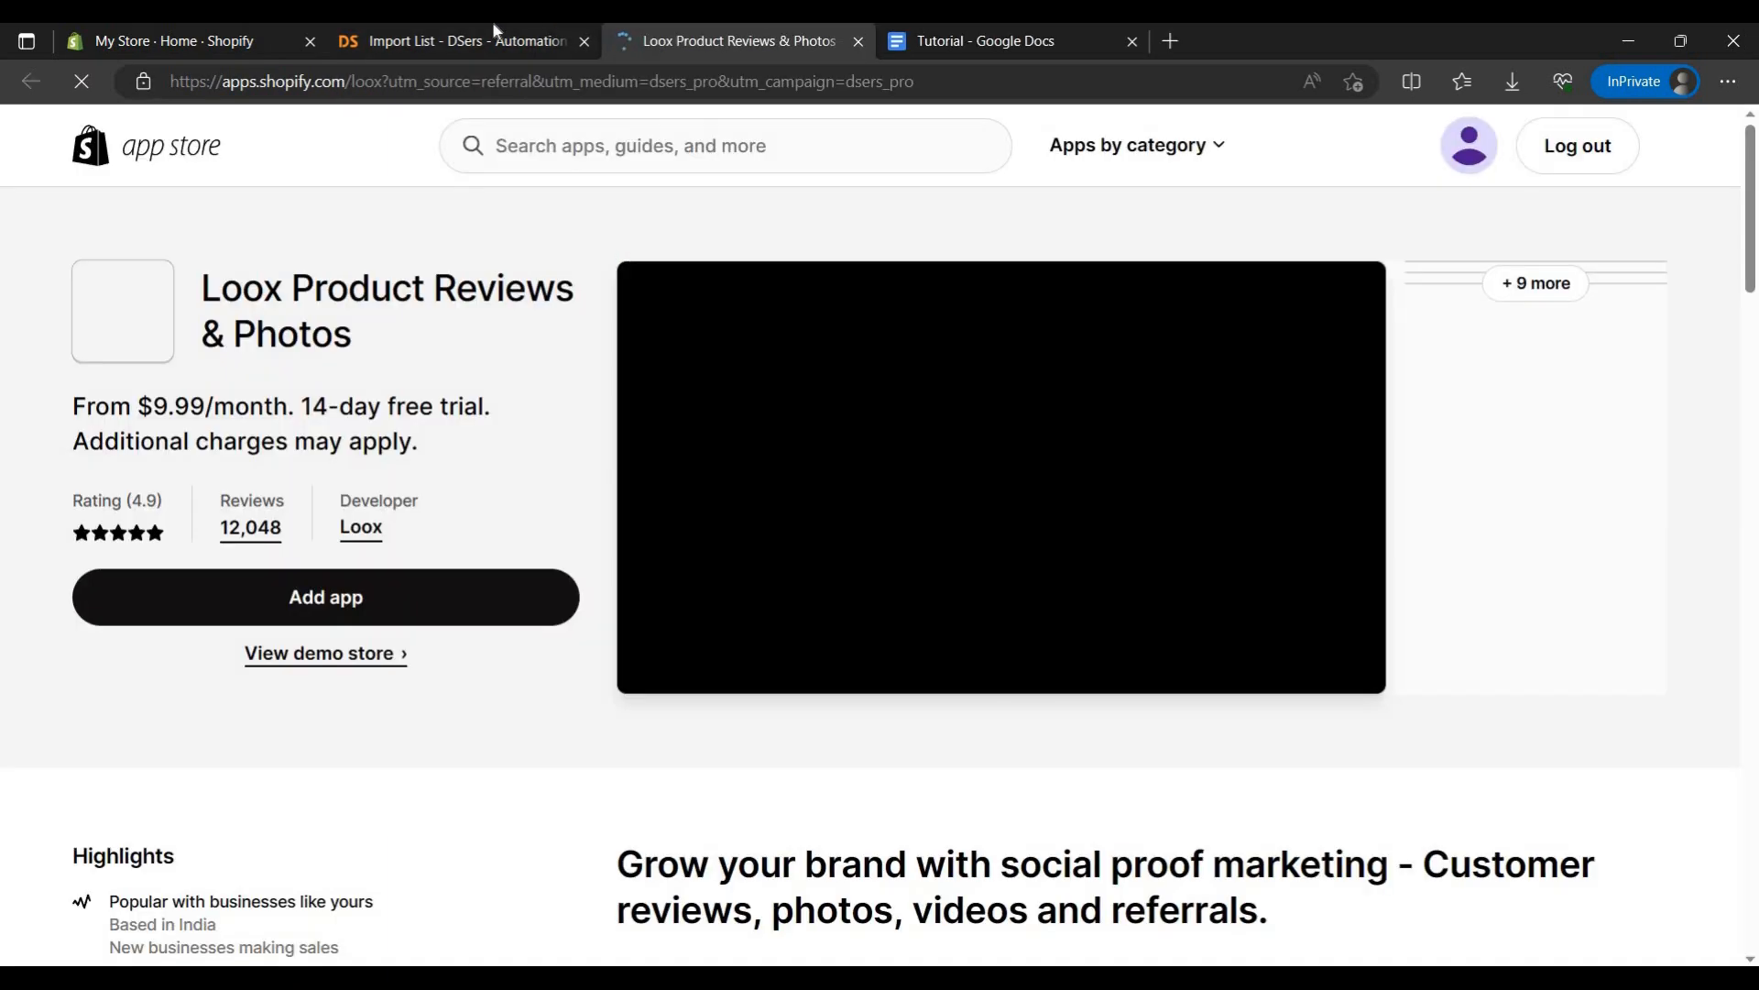
pyautogui.click(495, 32)
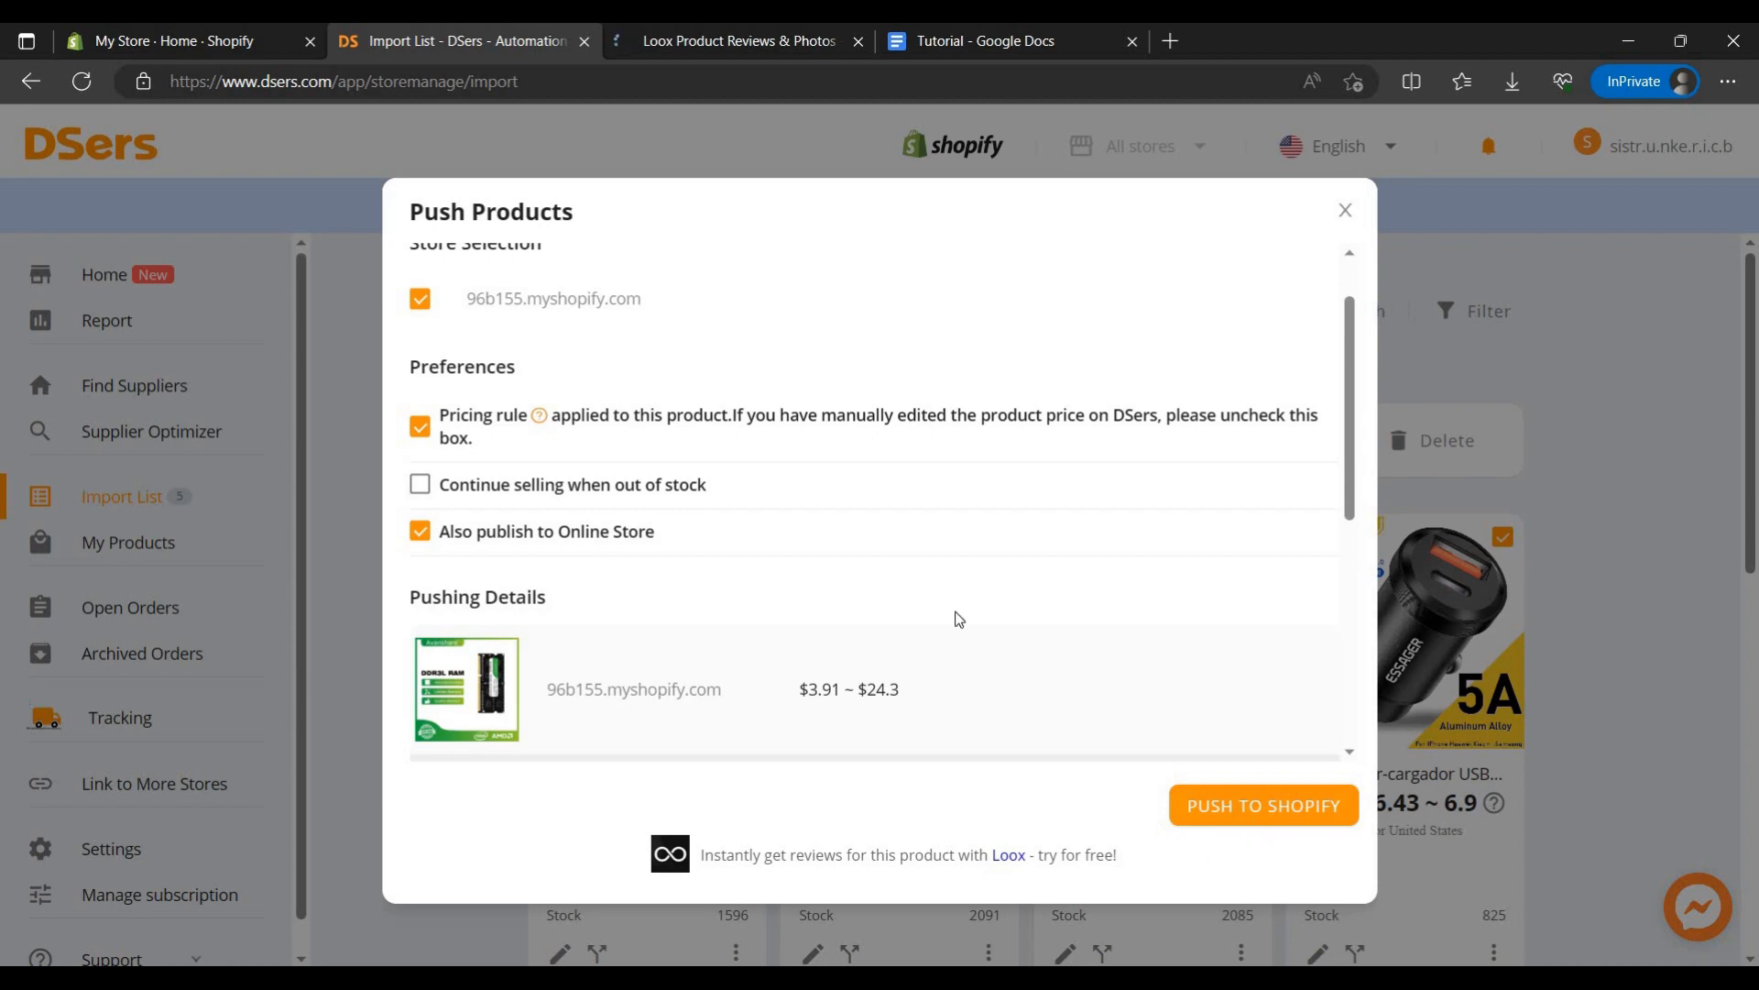
pyautogui.click(663, 42)
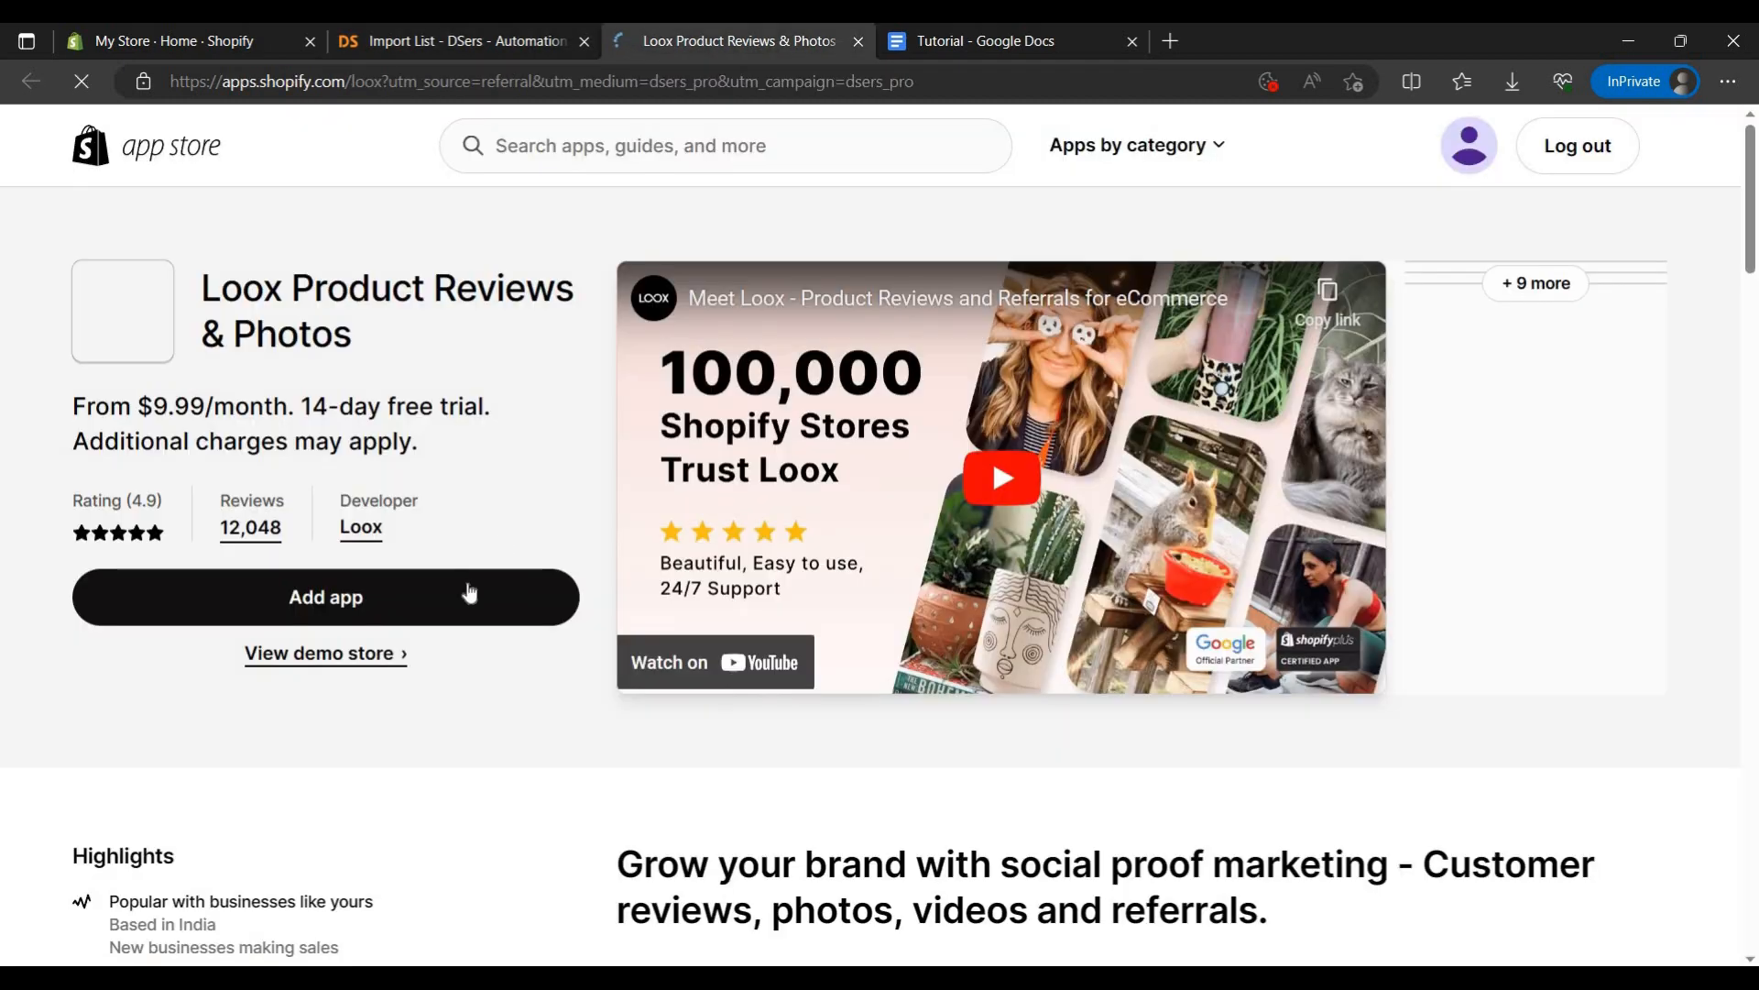
pyautogui.click(458, 603)
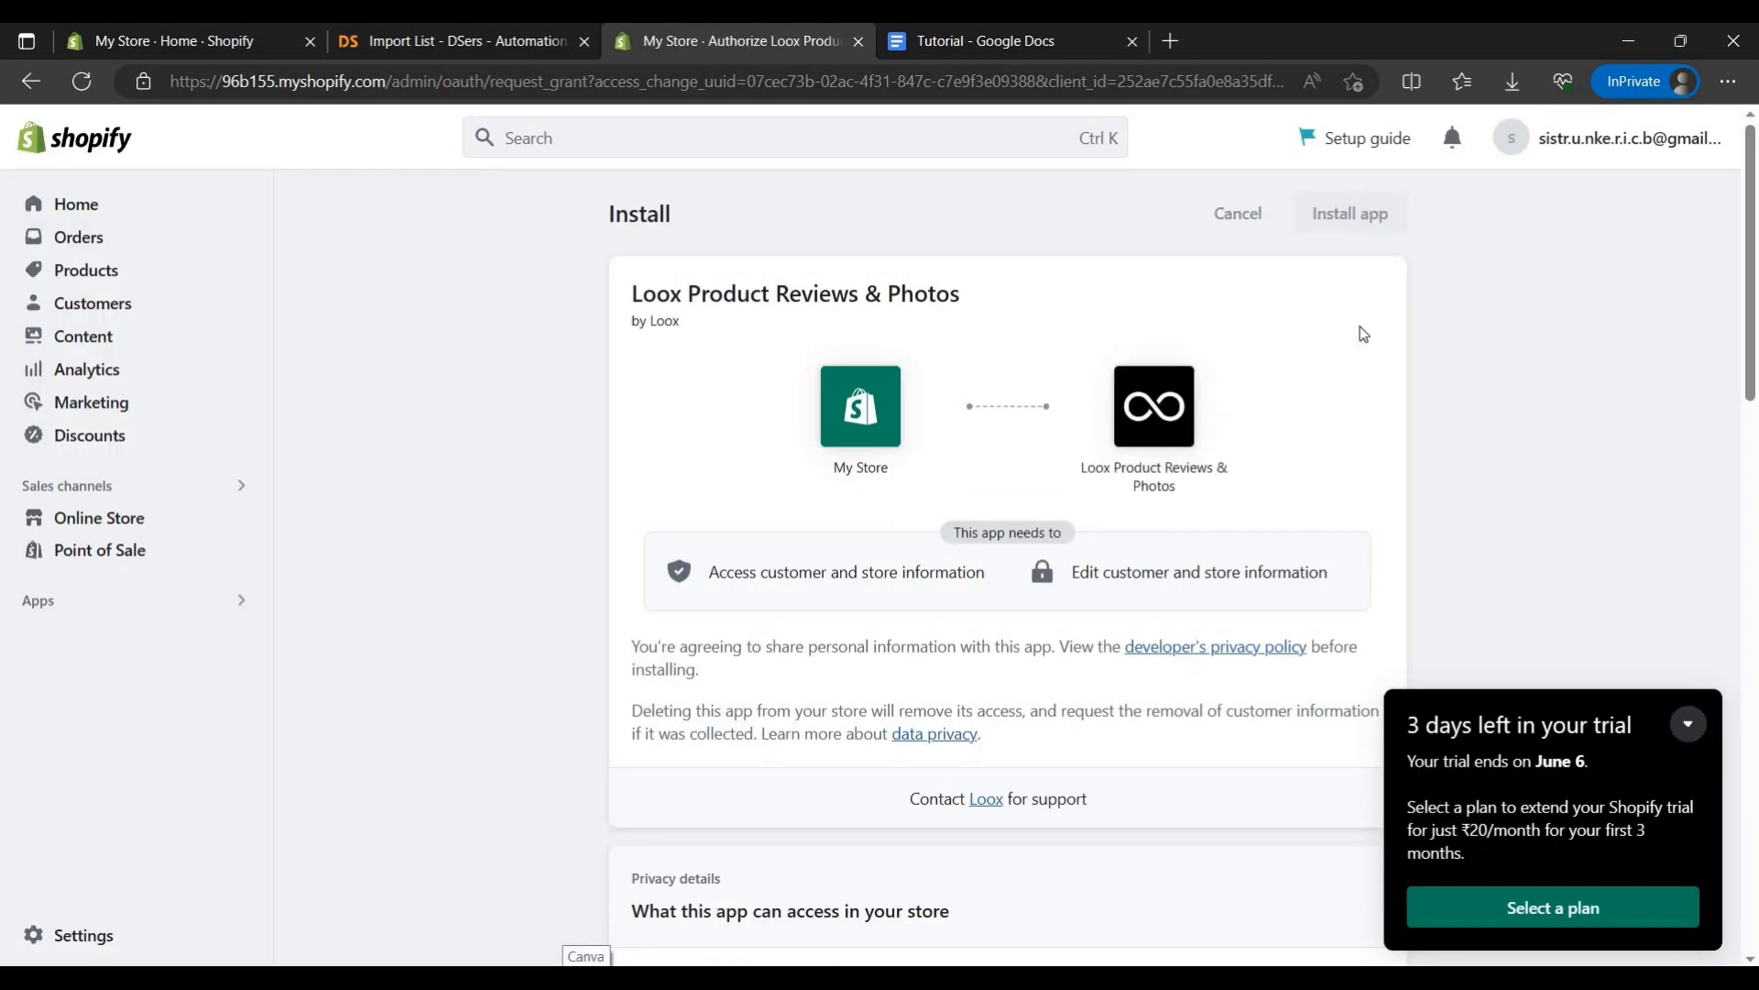
pyautogui.click(1350, 212)
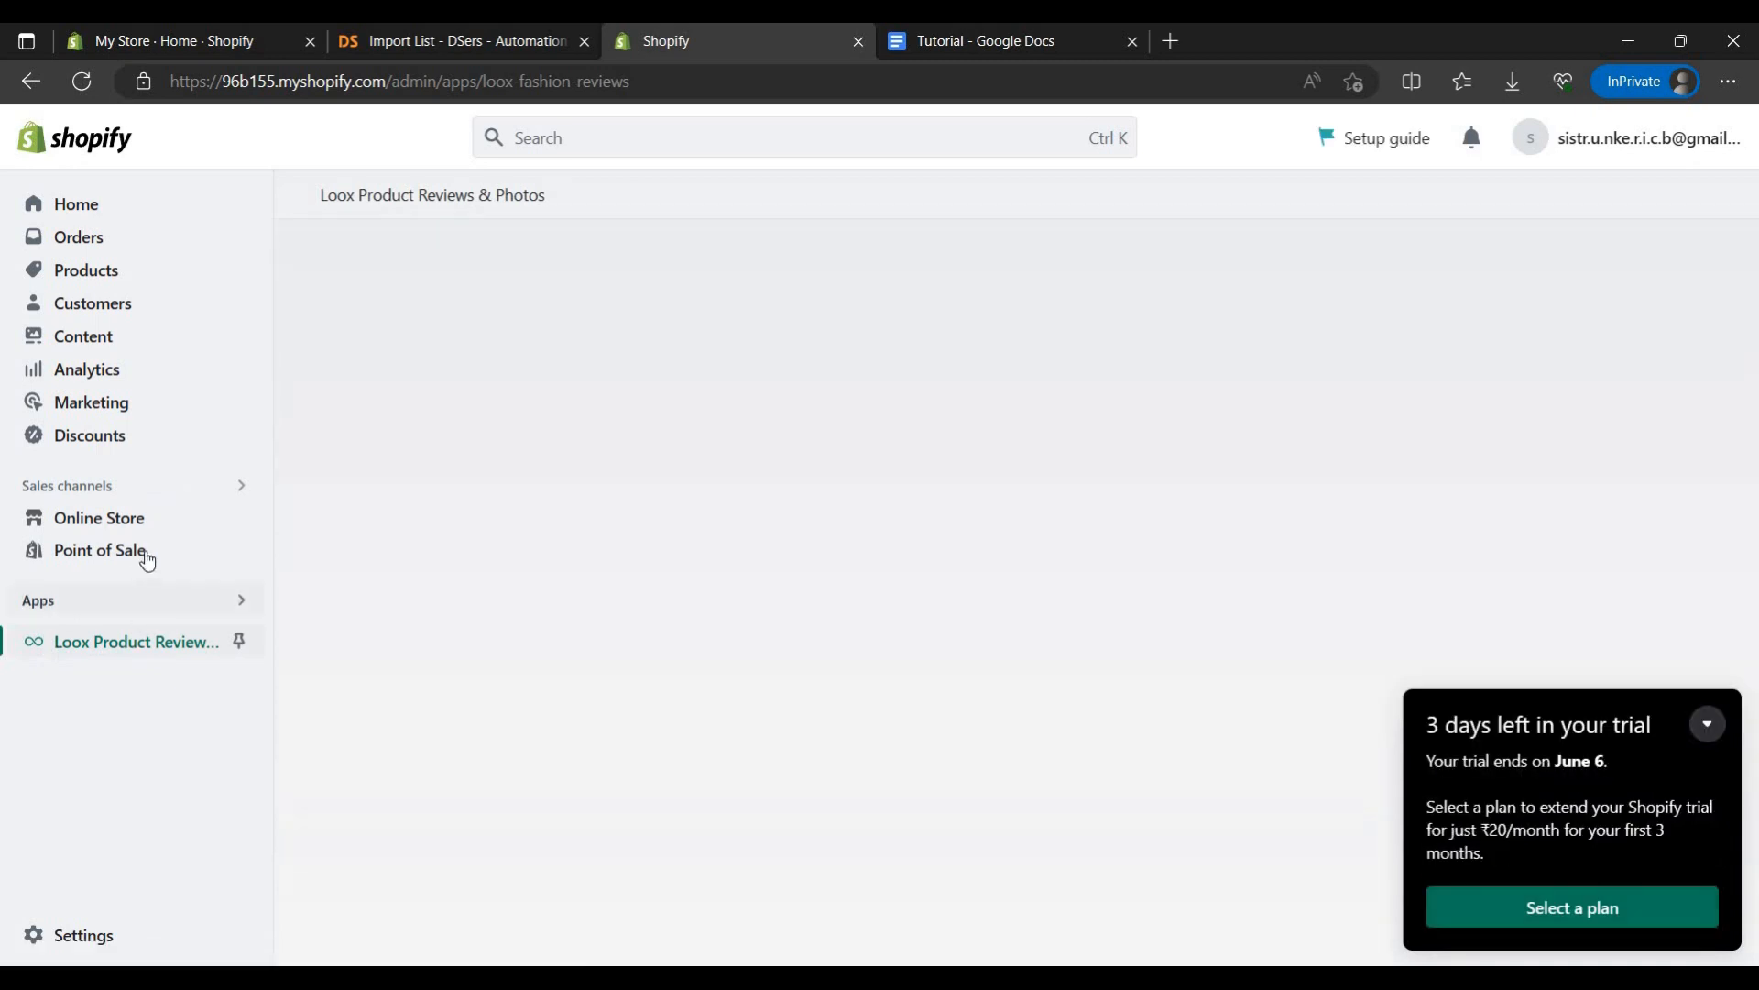
pyautogui.click(1708, 723)
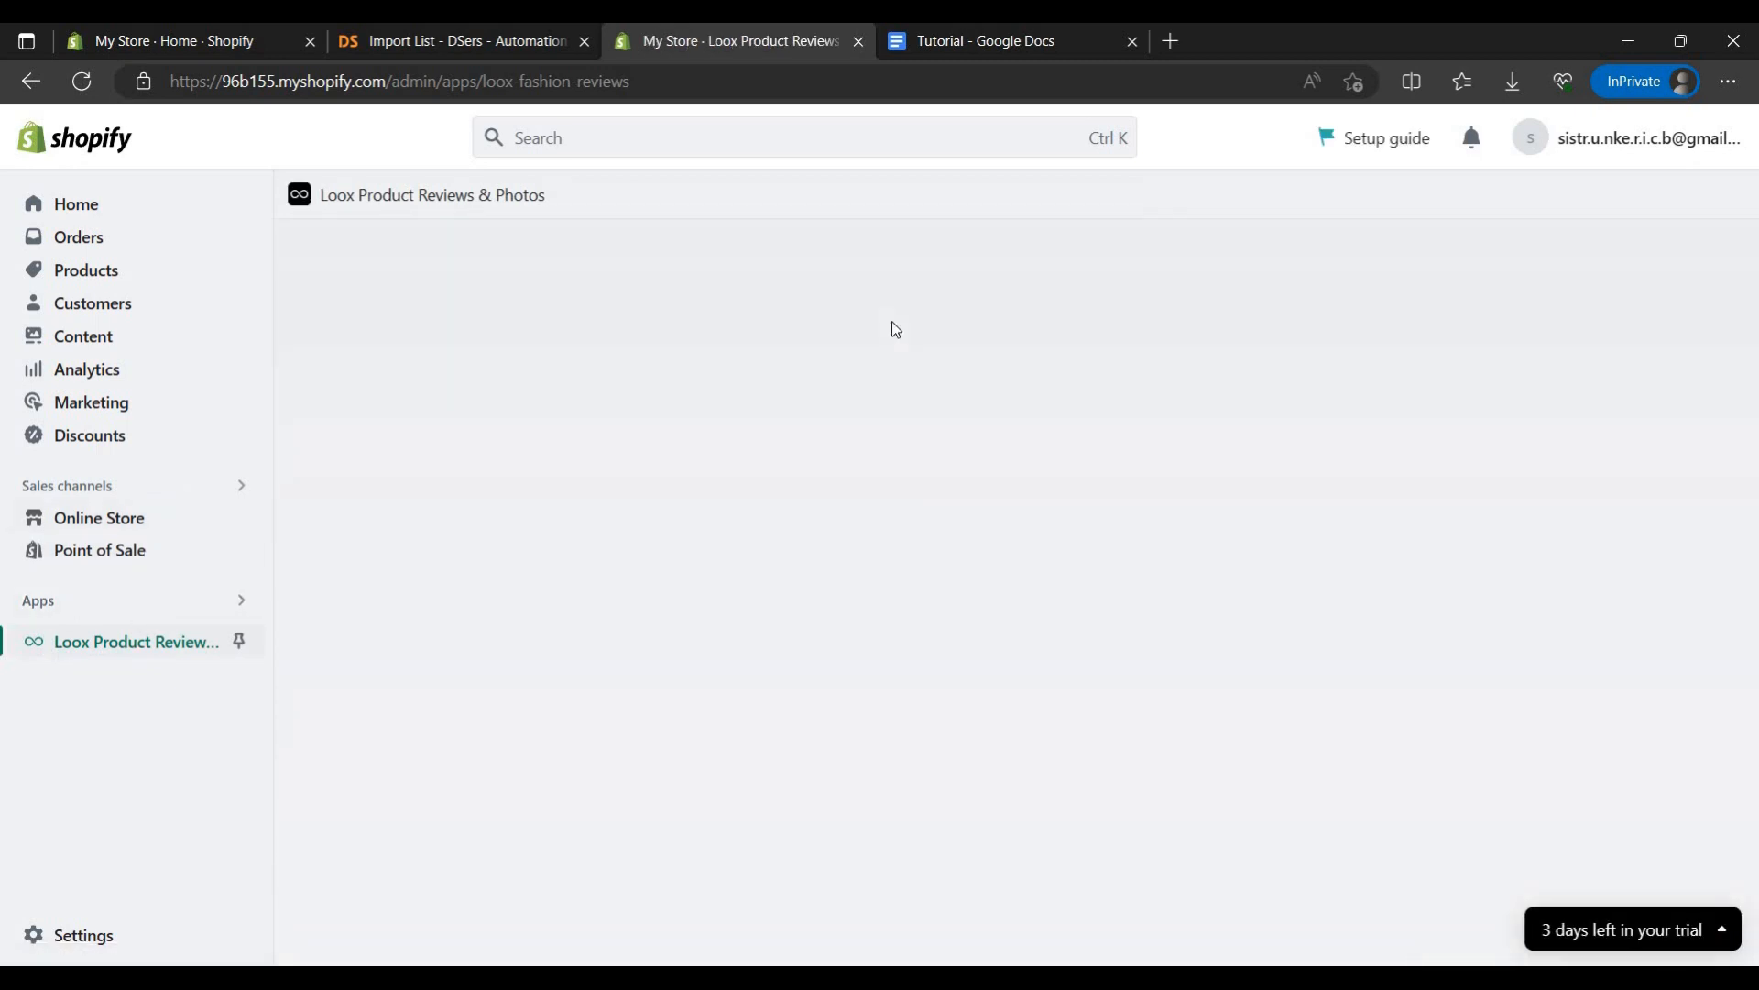
pyautogui.click(83, 92)
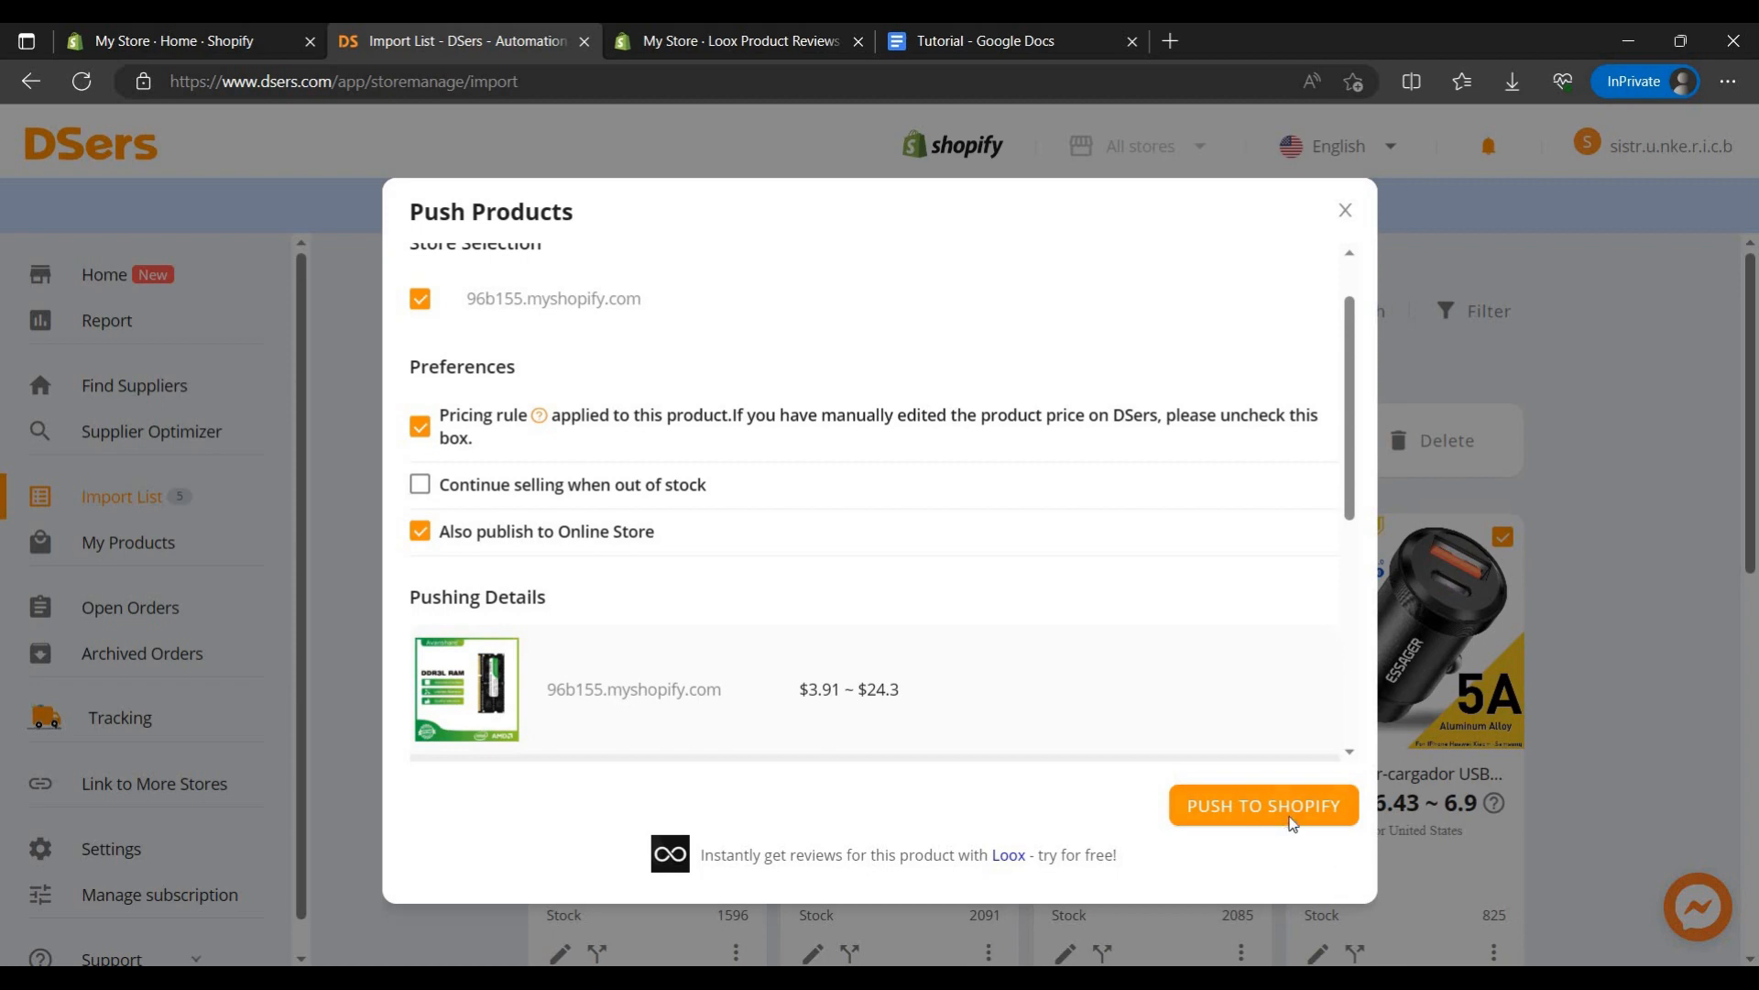
# Step: Push the five selected DSers products to the Shopify store and close the Loox app page
pyautogui.click(1291, 819)
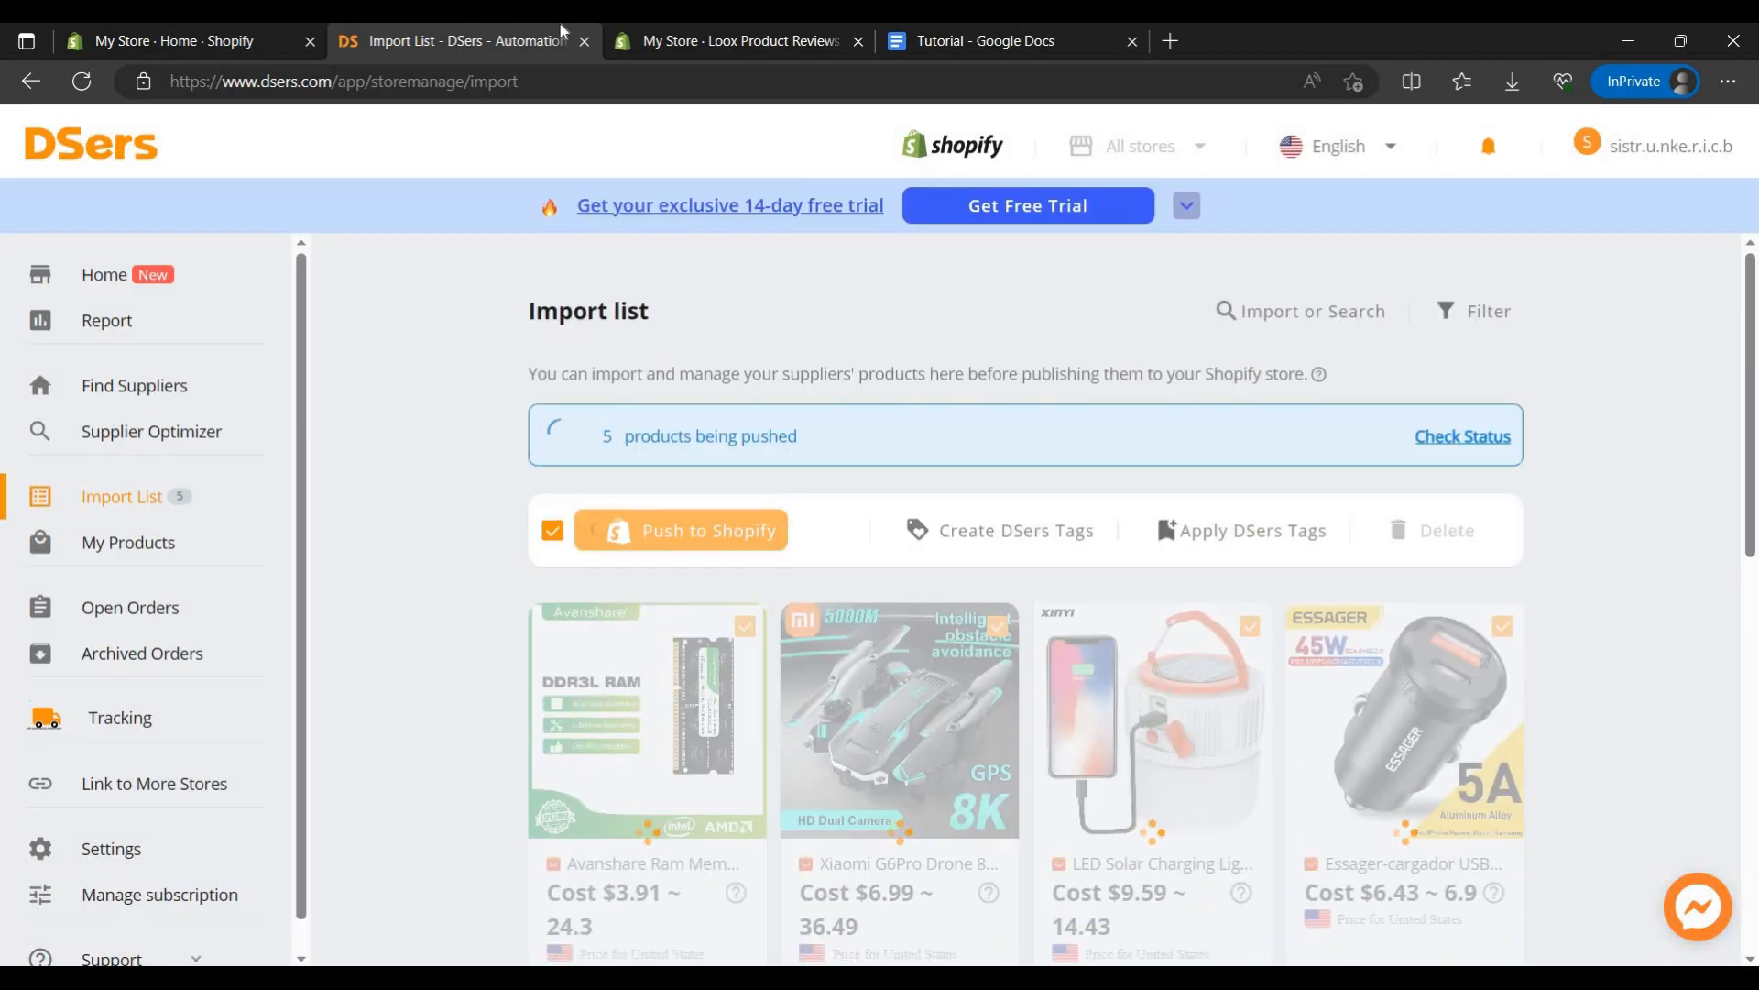
pyautogui.click(799, 32)
pyautogui.click(858, 40)
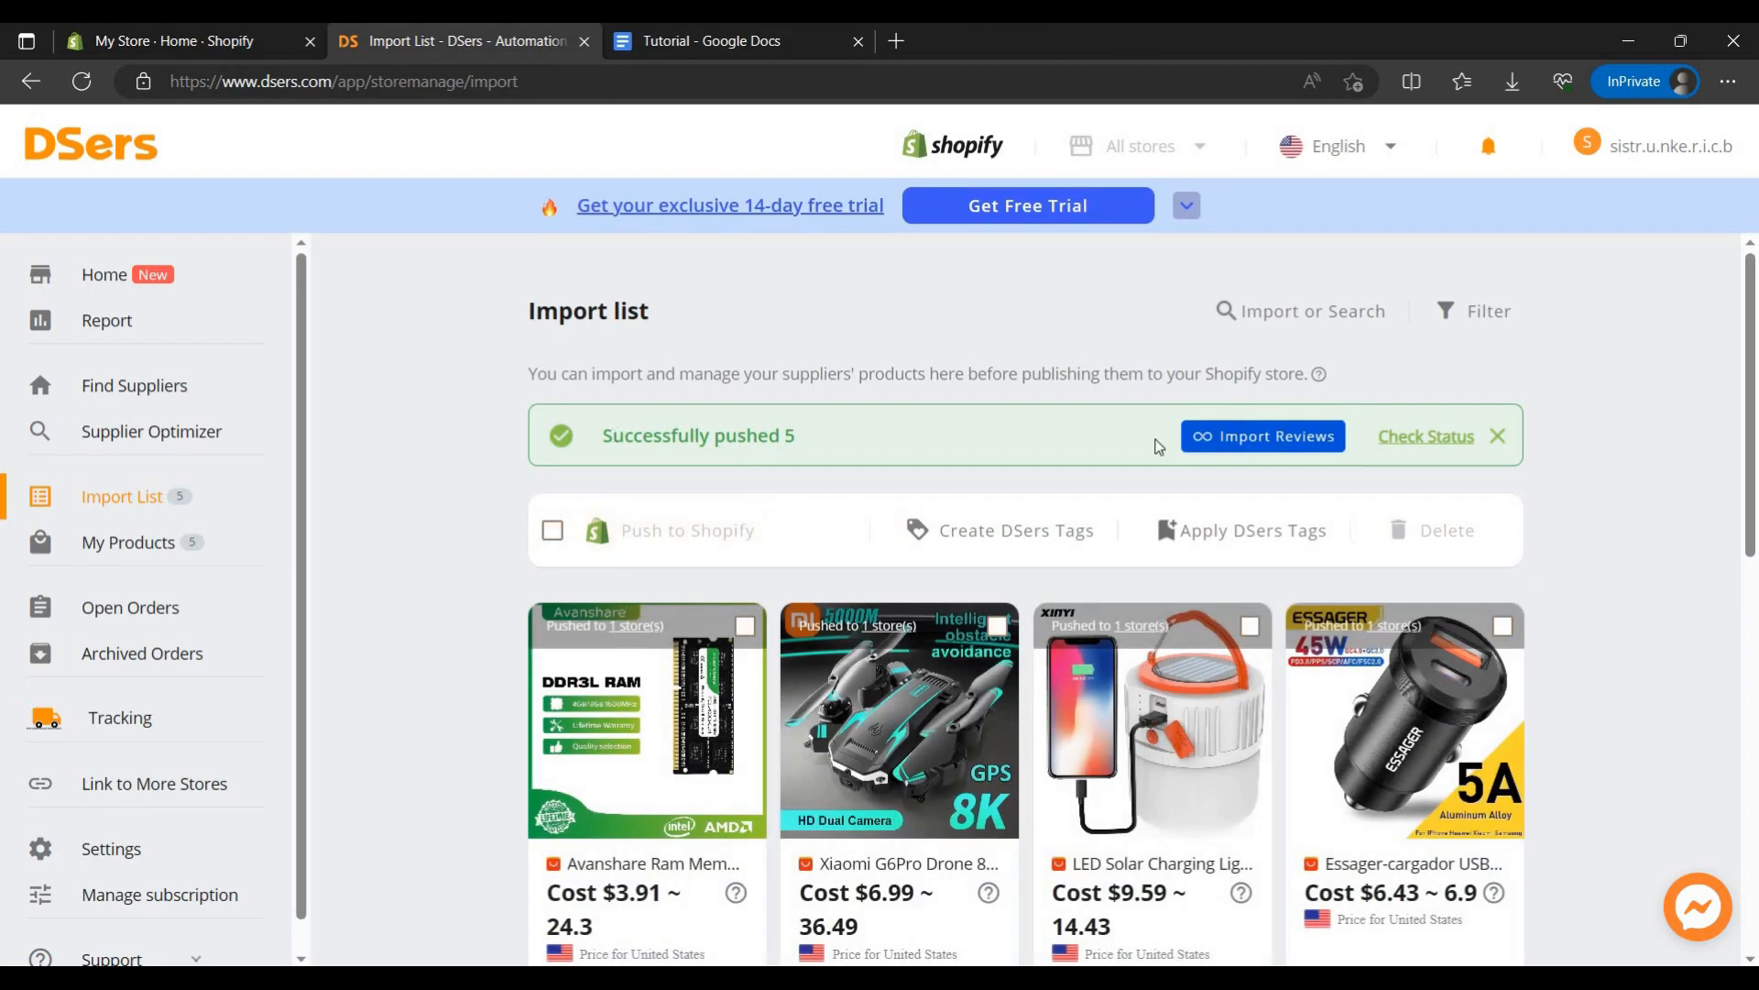
# Step: Check the push status of the products and open the Loox review importer for the Silica Gel Facial Brush
pyautogui.click(1434, 439)
pyautogui.scroll(-5, 1166, 629)
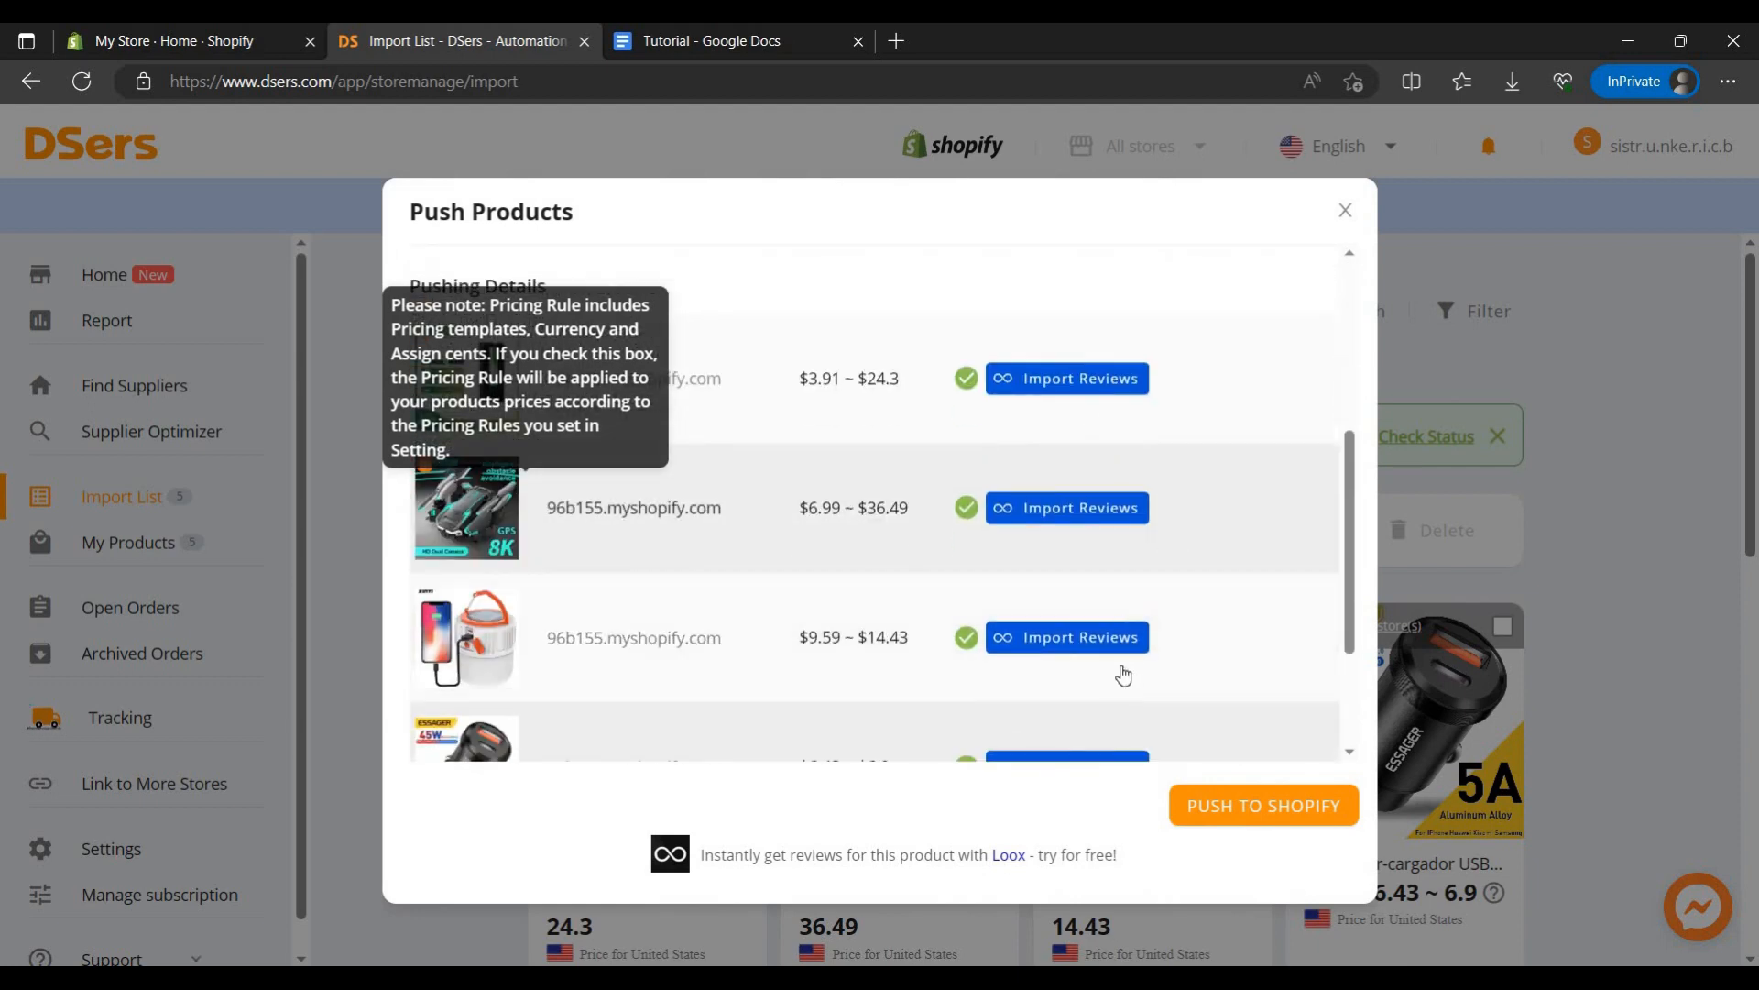
pyautogui.scroll(-2, 1124, 676)
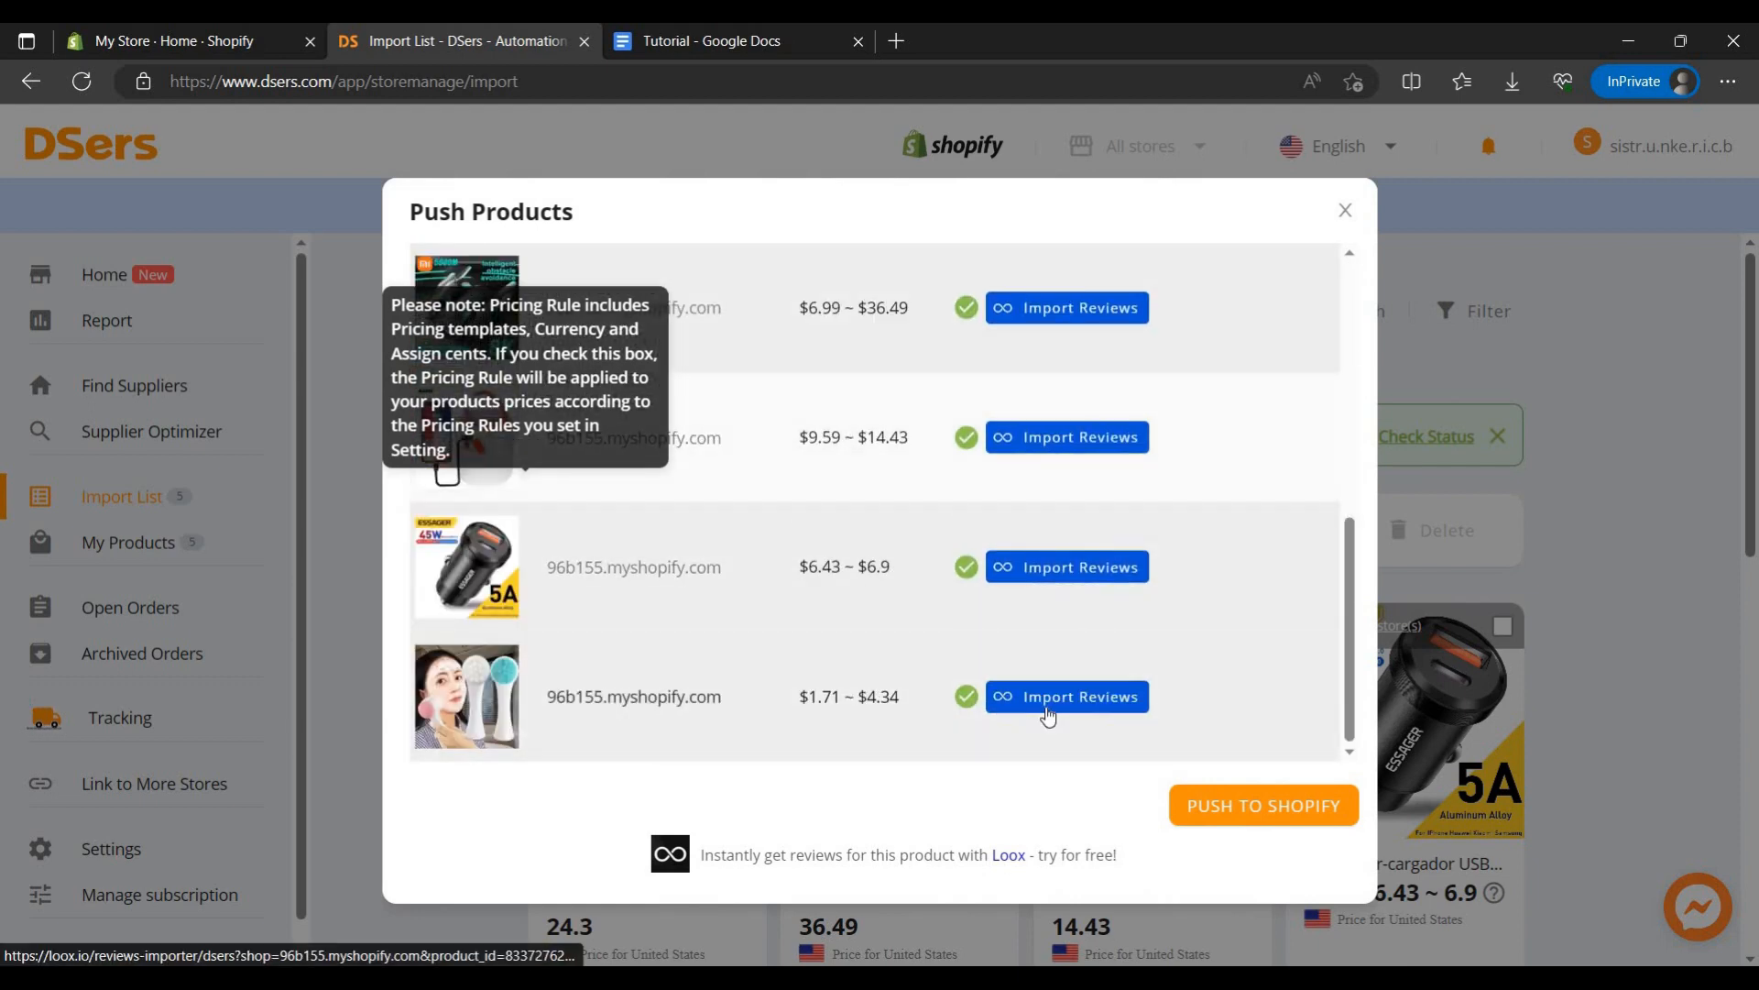
pyautogui.click(1047, 712)
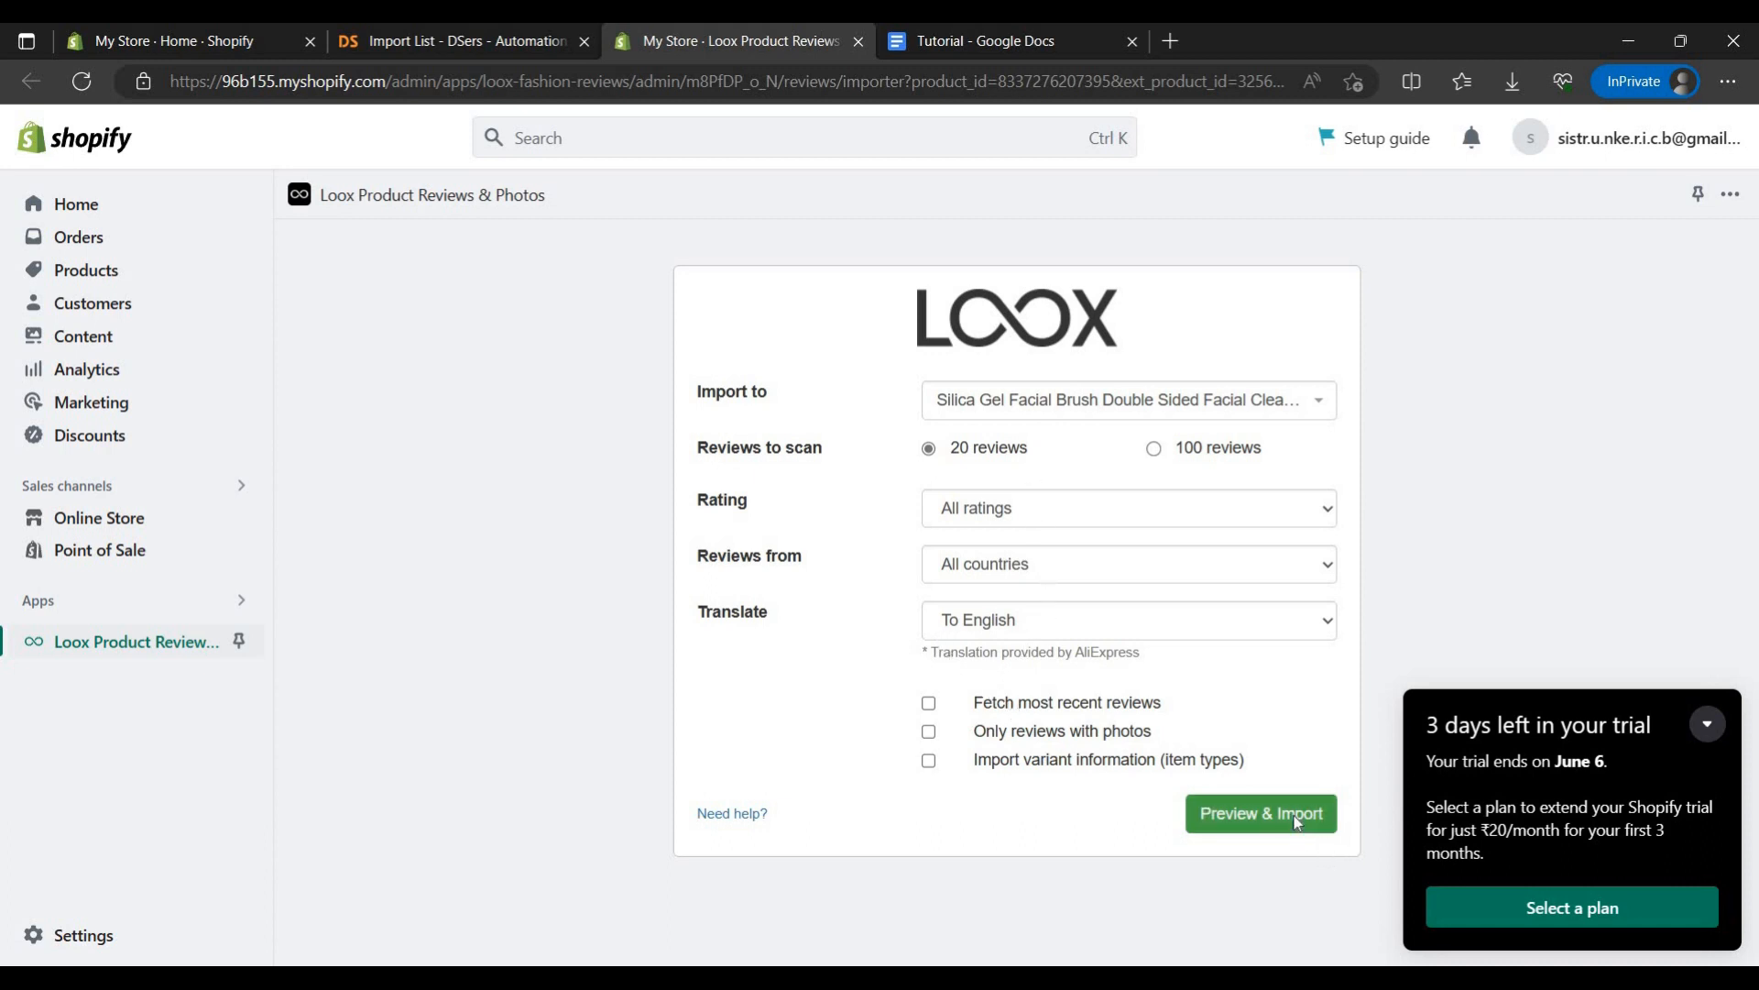
# Step: Preview the Silica Gel Facial Brush reviews, import the first ones offered and finish importing
pyautogui.click(1223, 811)
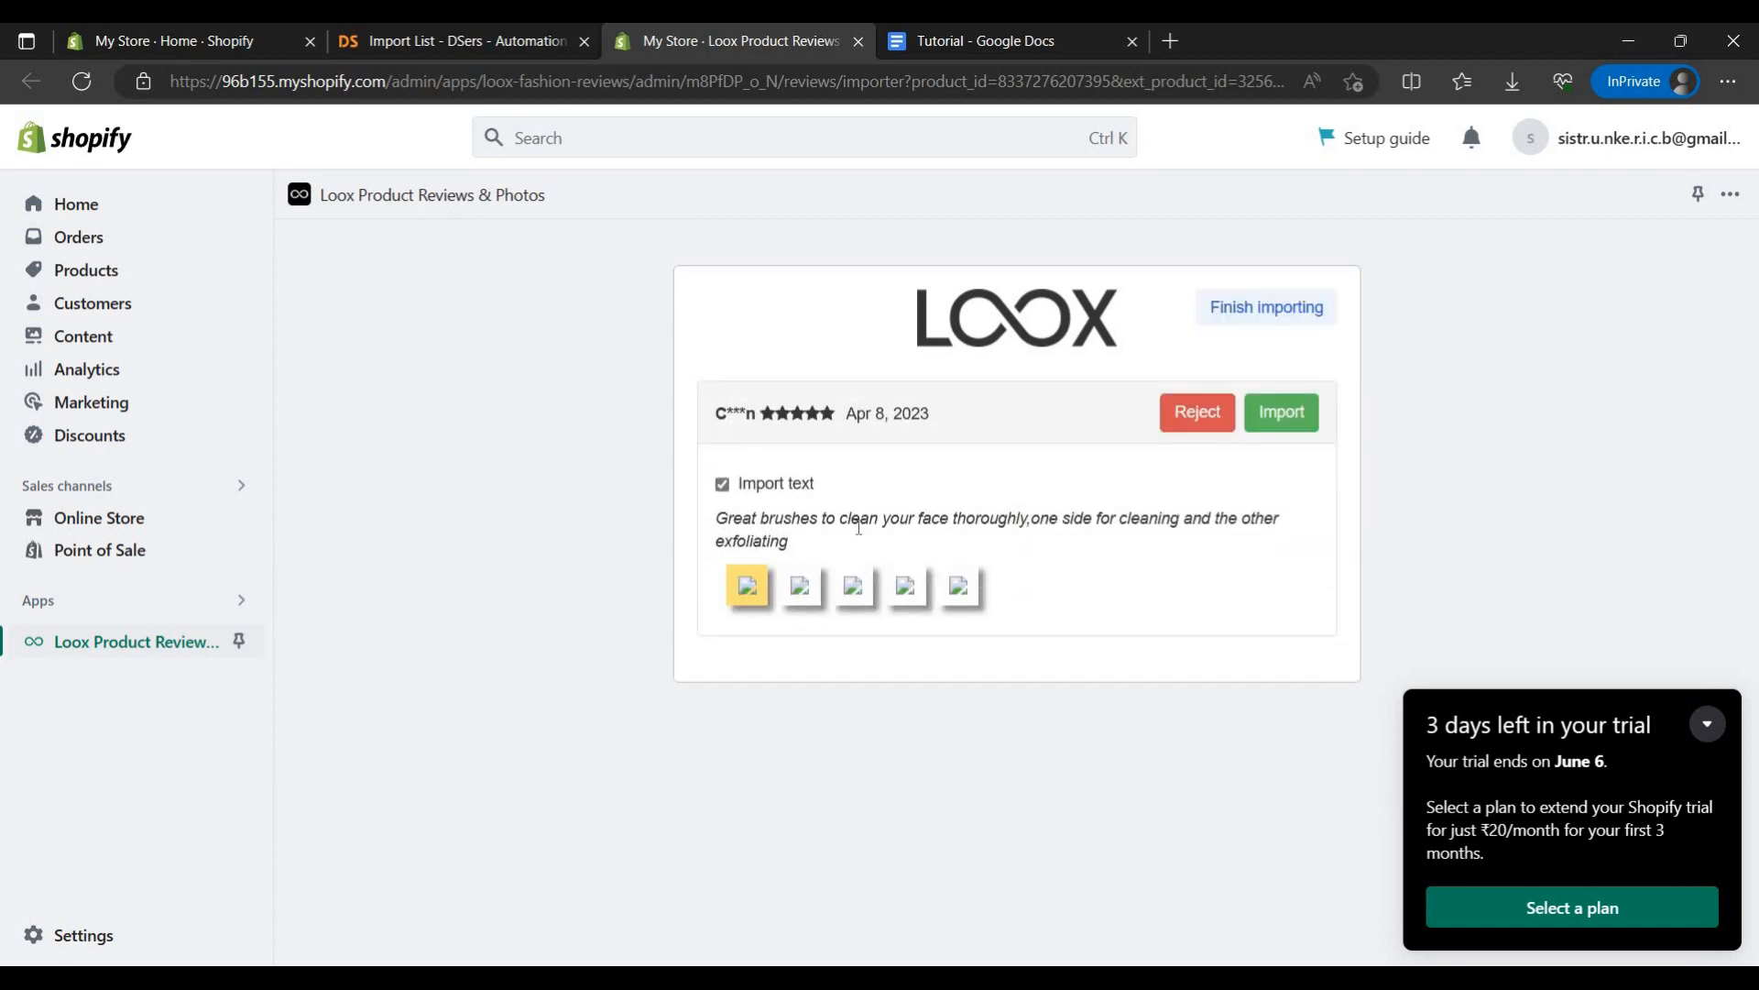
pyautogui.click(1294, 430)
pyautogui.click(1294, 427)
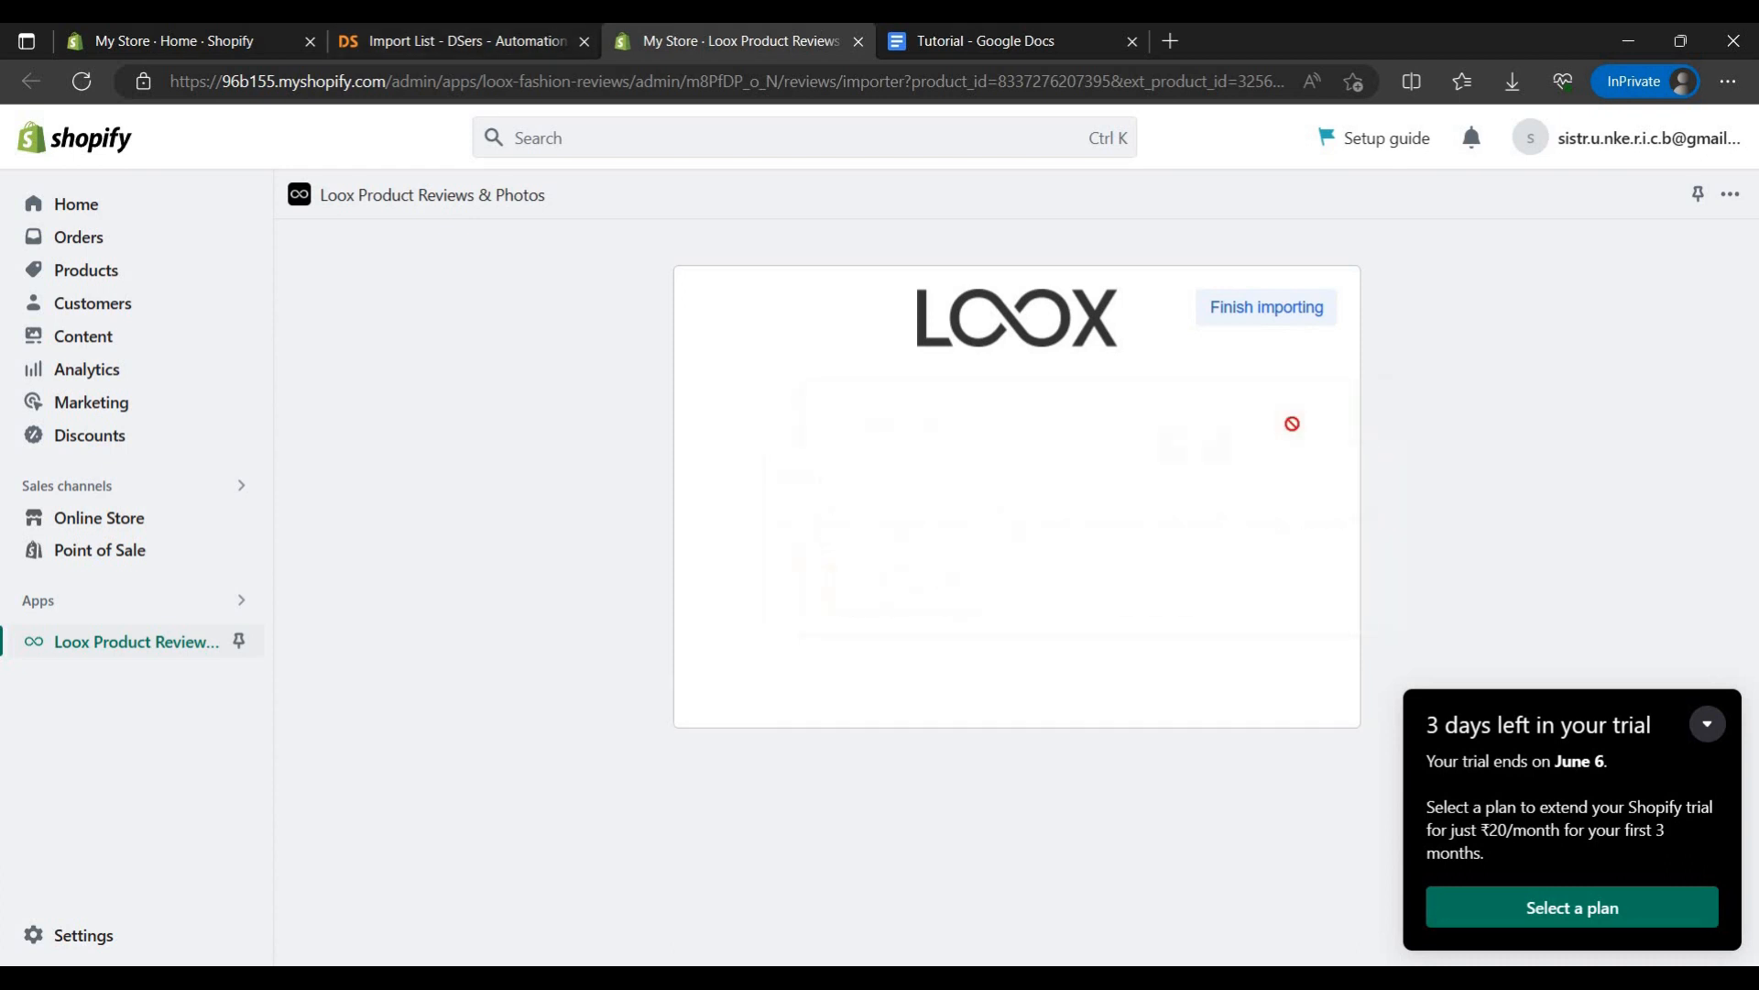
pyautogui.click(1276, 318)
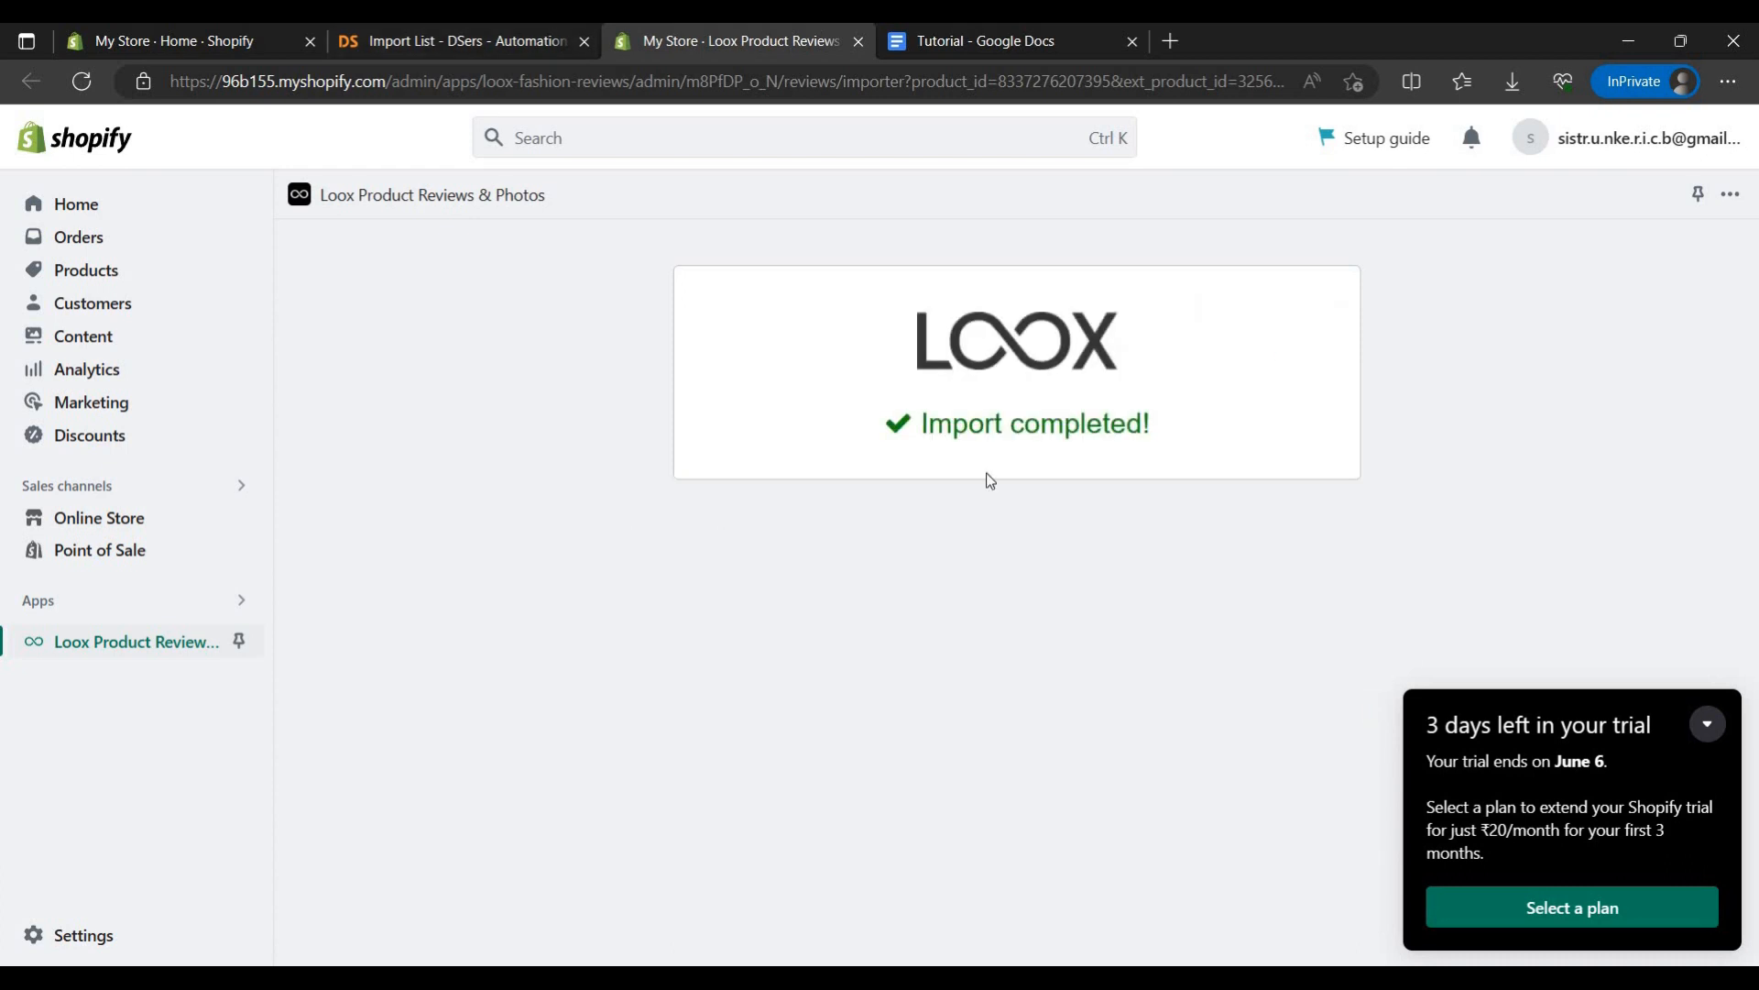
# Step: Open the product list in the Shopify admin and check the products pushed from DSers
pyautogui.click(101, 211)
pyautogui.click(139, 277)
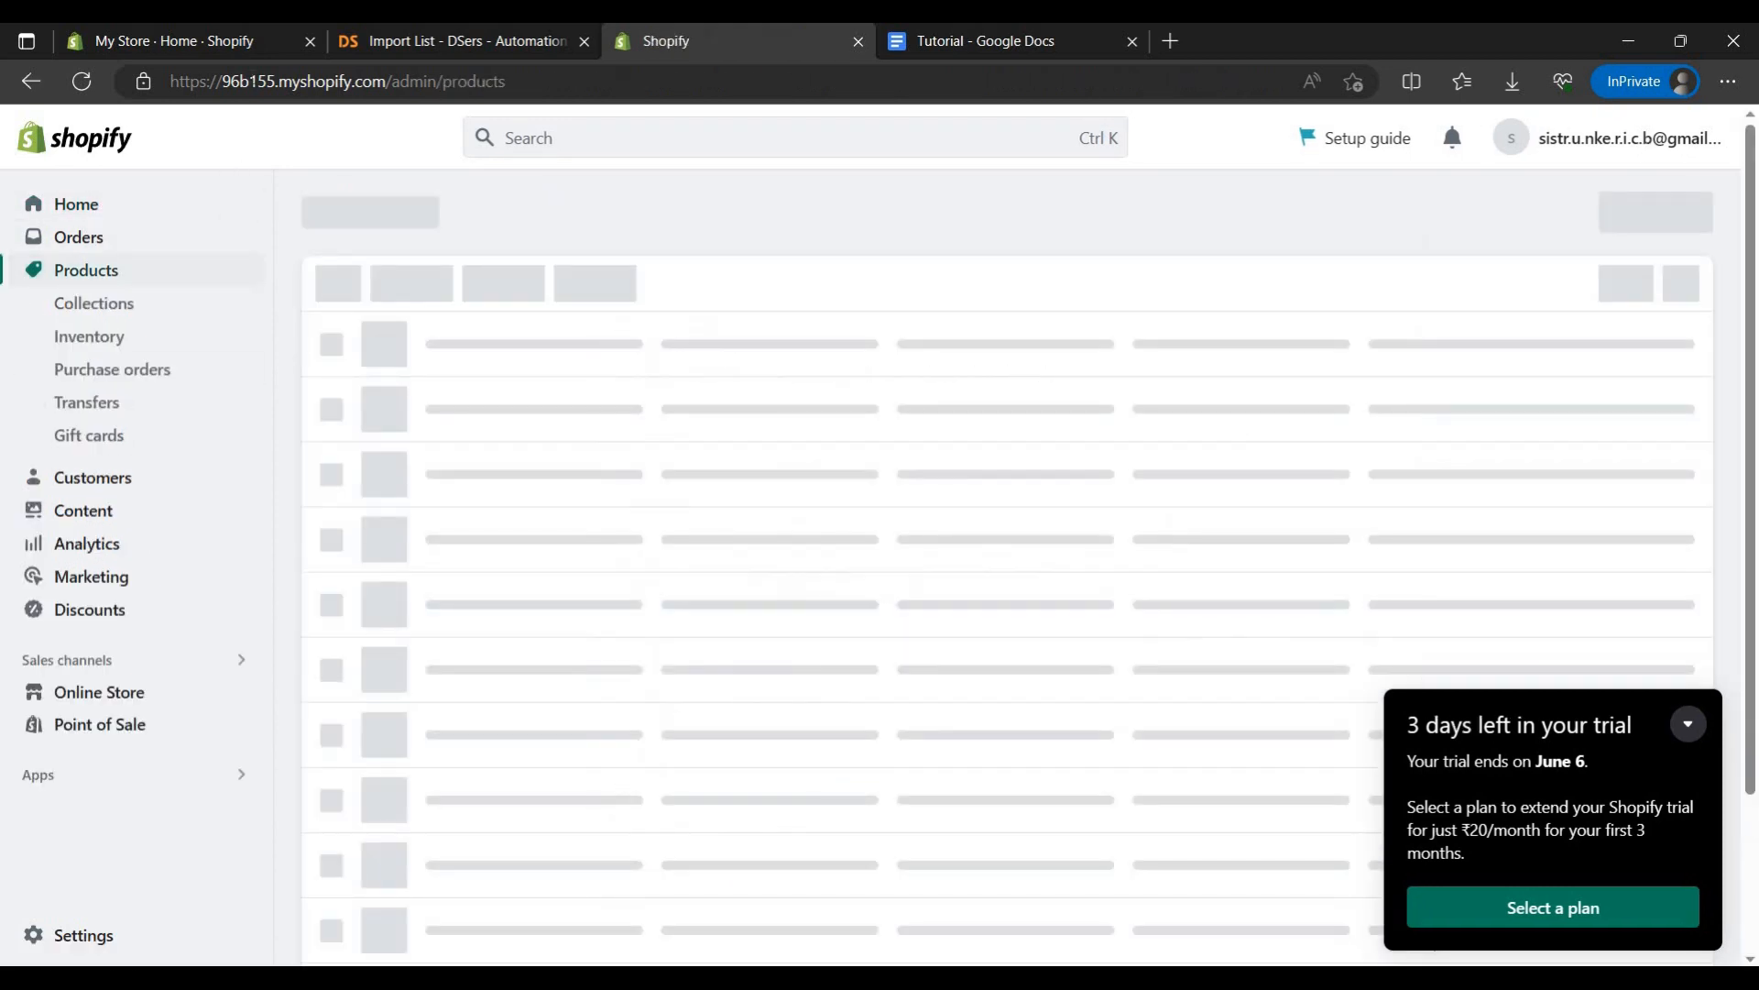
pyautogui.scroll(-2, 771, 641)
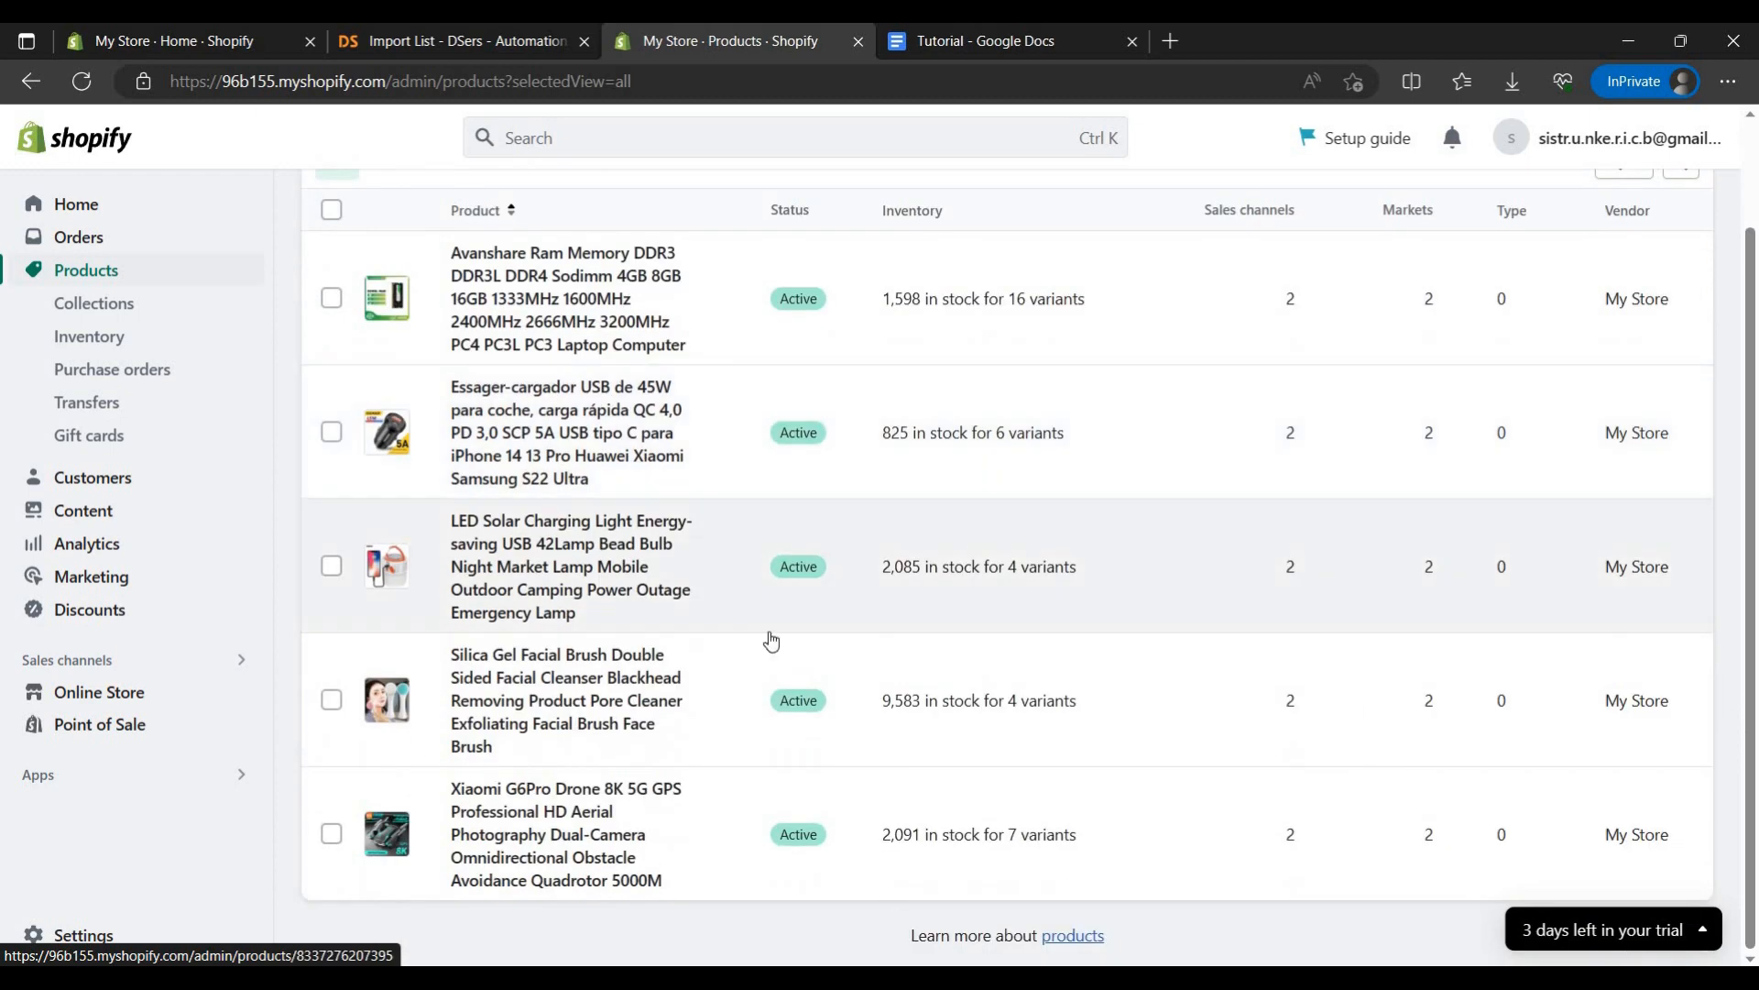
# Step: Close the Push Products dialog in DSers and return to the product list in the Shopify admin
pyautogui.click(505, 39)
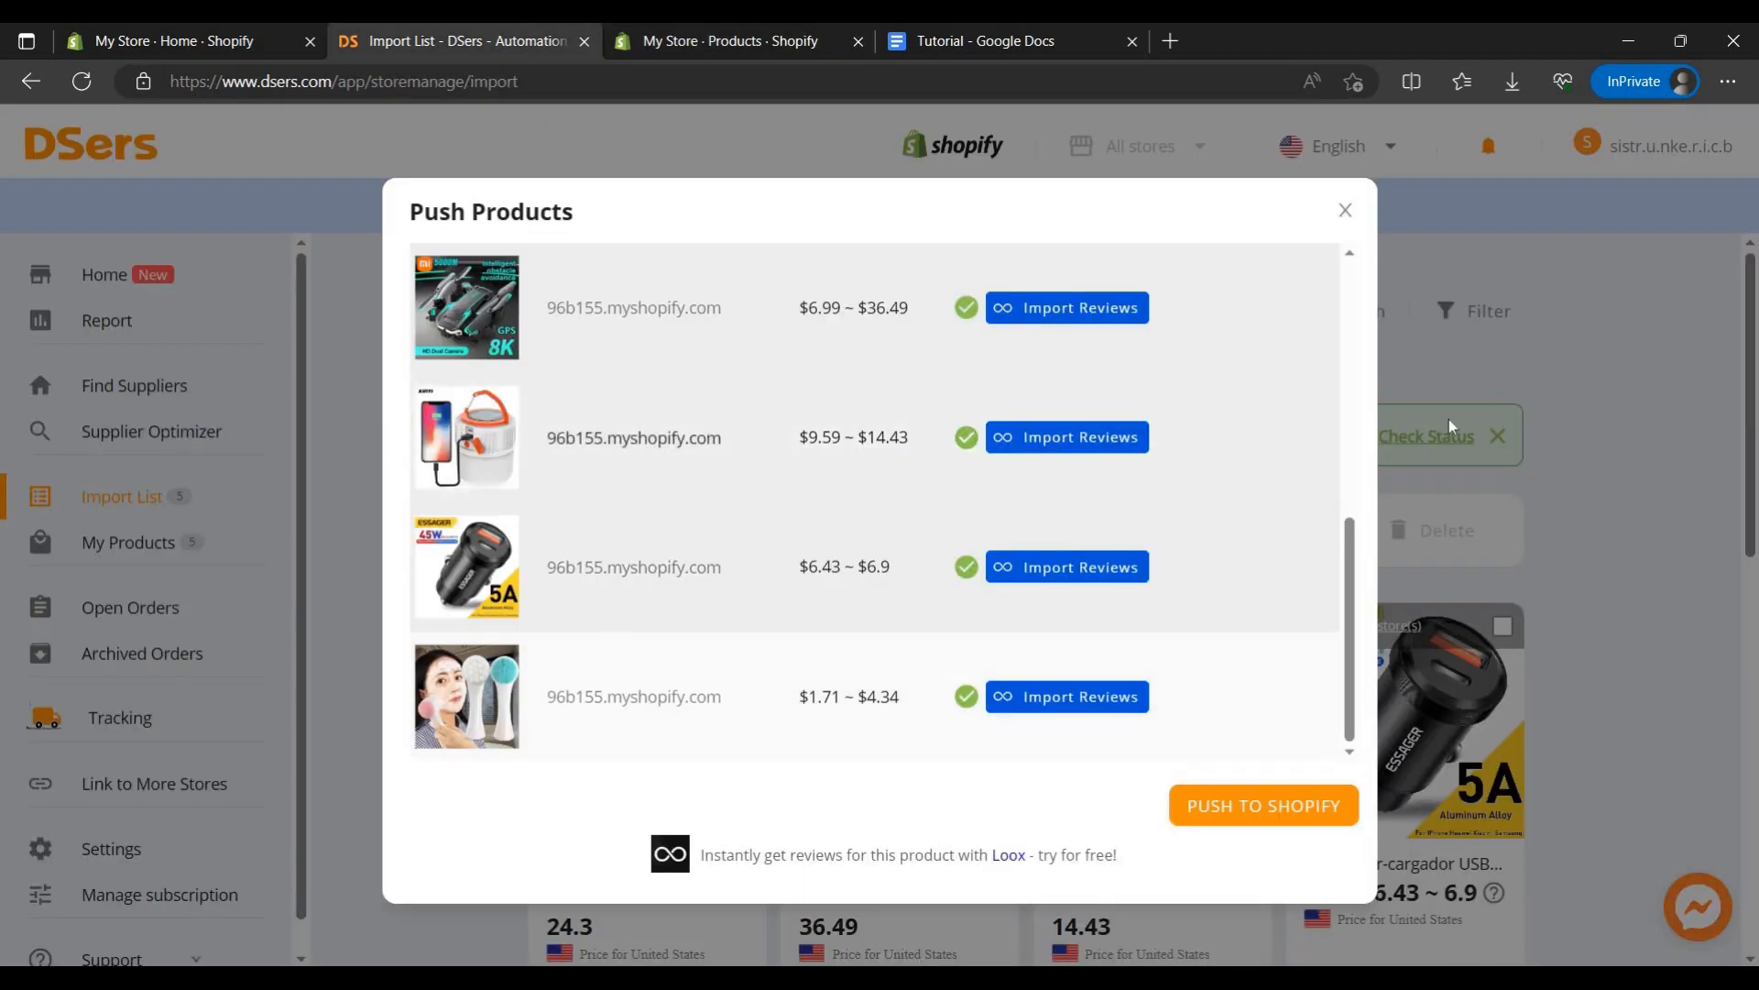
pyautogui.click(1345, 210)
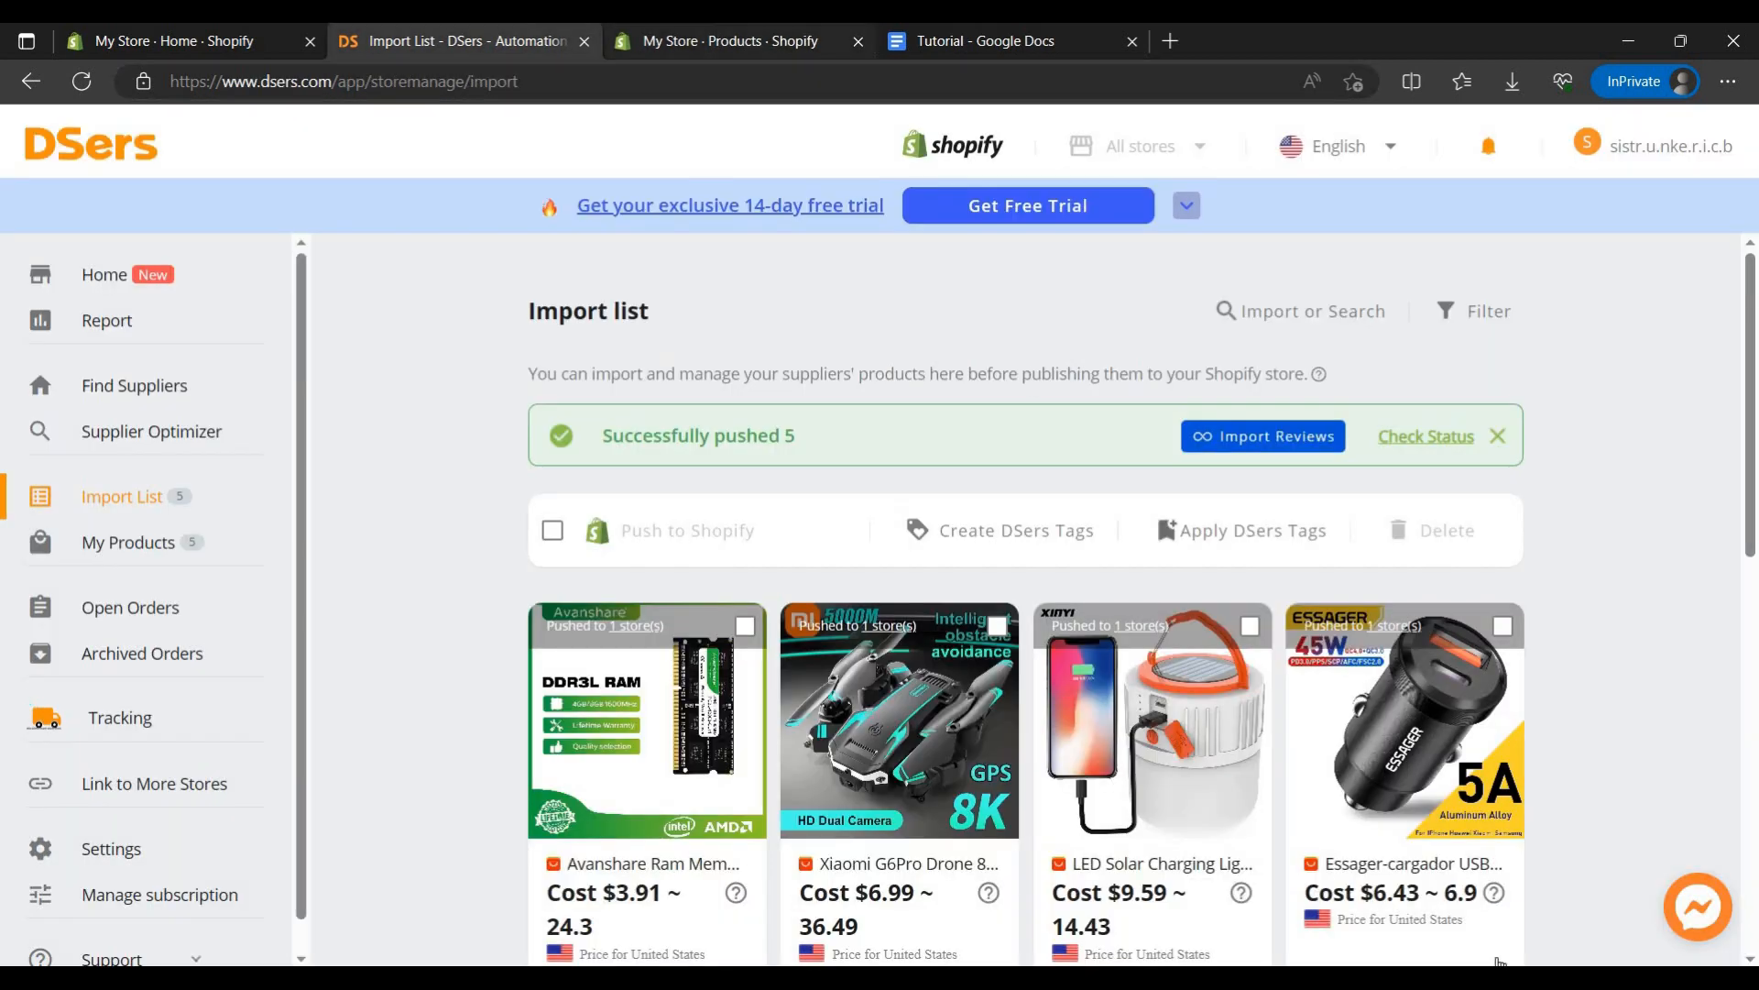
pyautogui.click(730, 40)
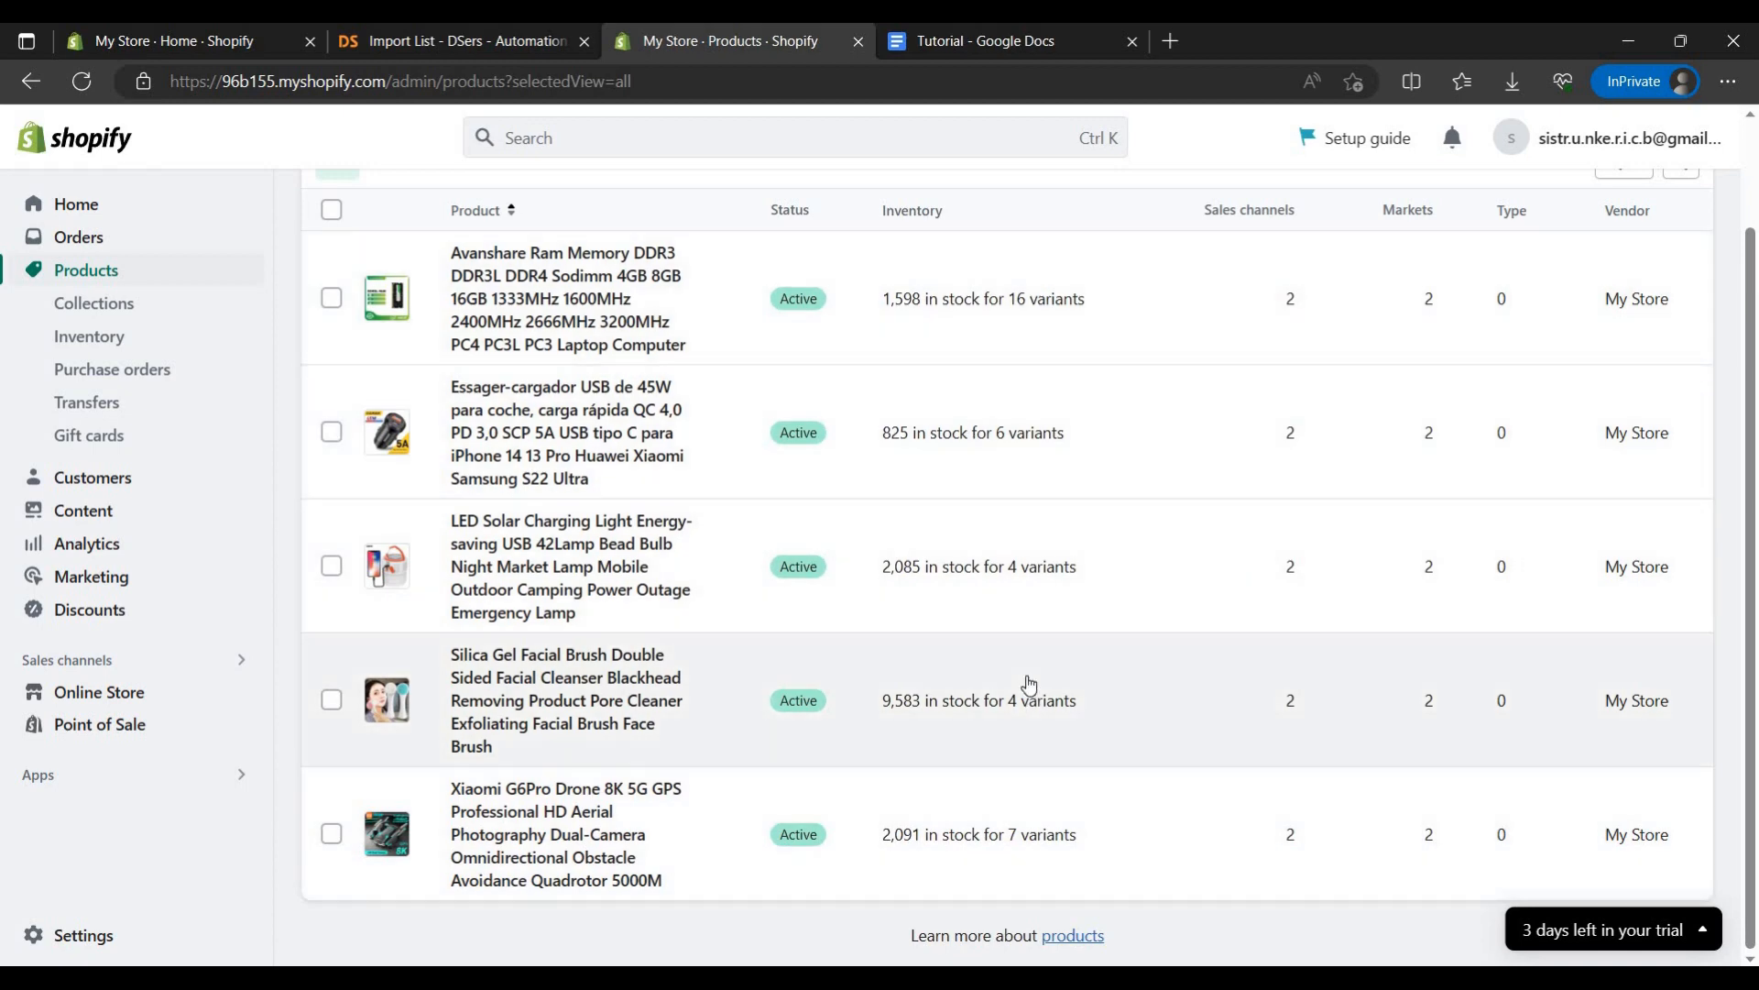
pyautogui.scroll(2, 1030, 686)
pyautogui.scroll(-2, 659, 662)
# Step: View the online store from the Shopify admin and examine the pushed products on its home page
pyautogui.moveTo(189, 693)
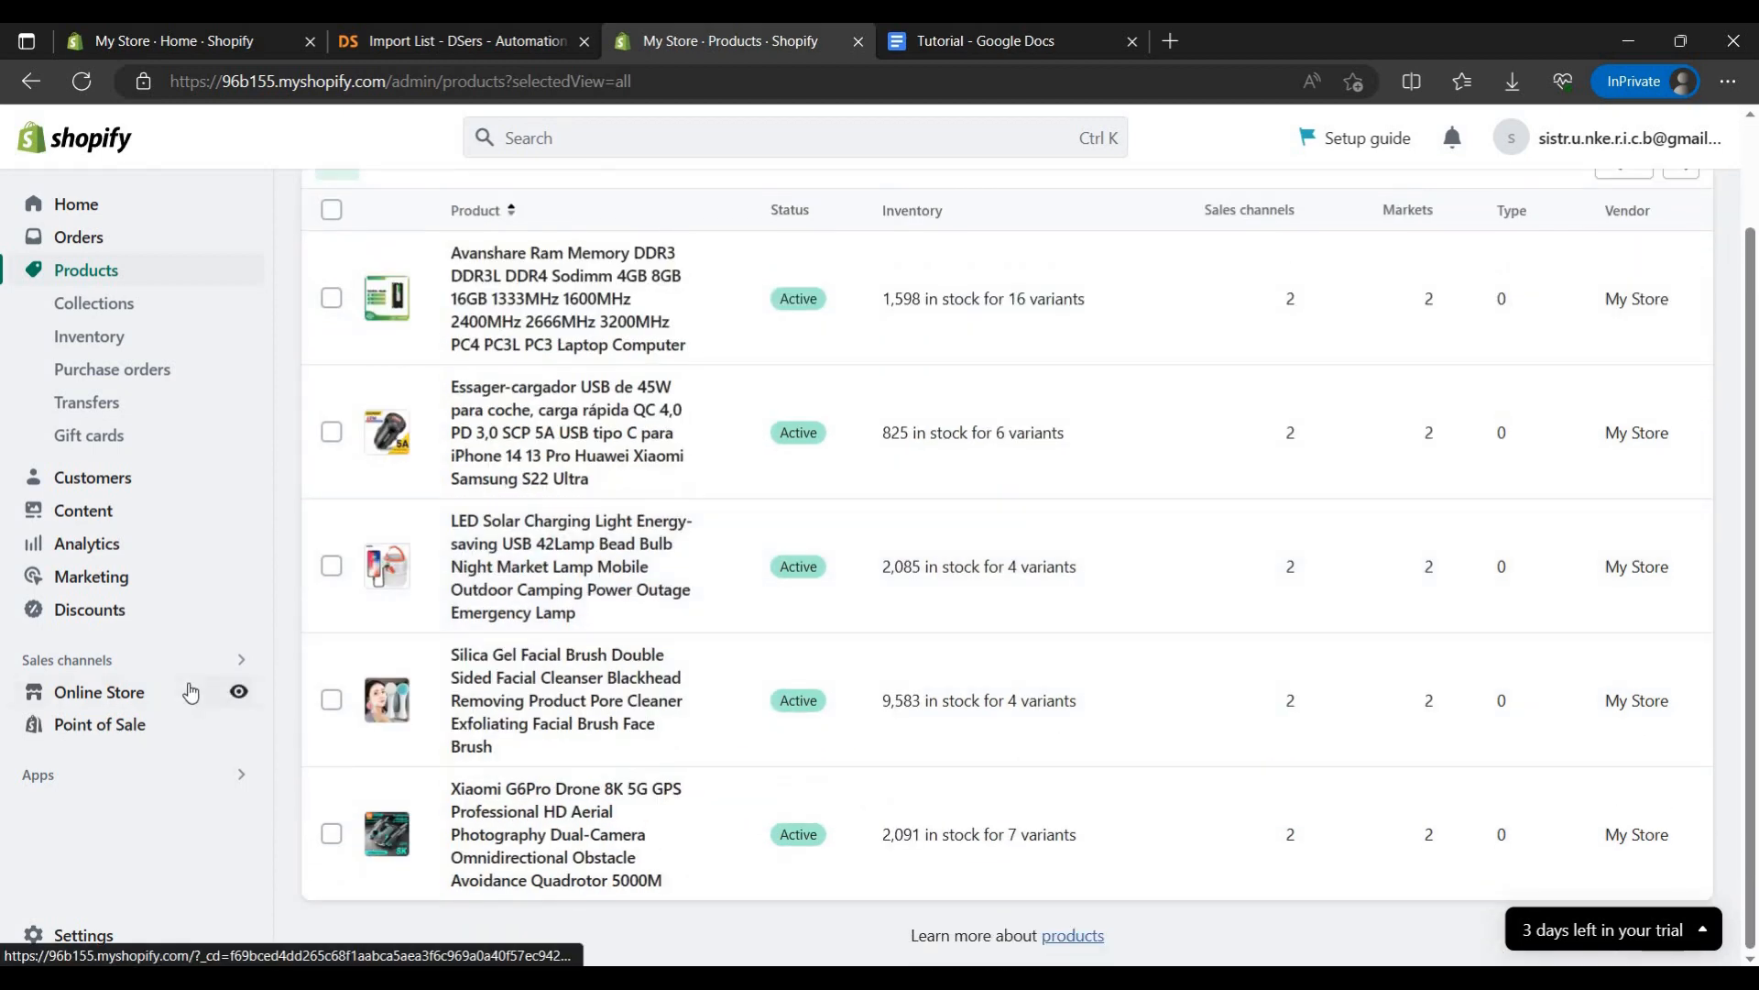
pyautogui.click(240, 703)
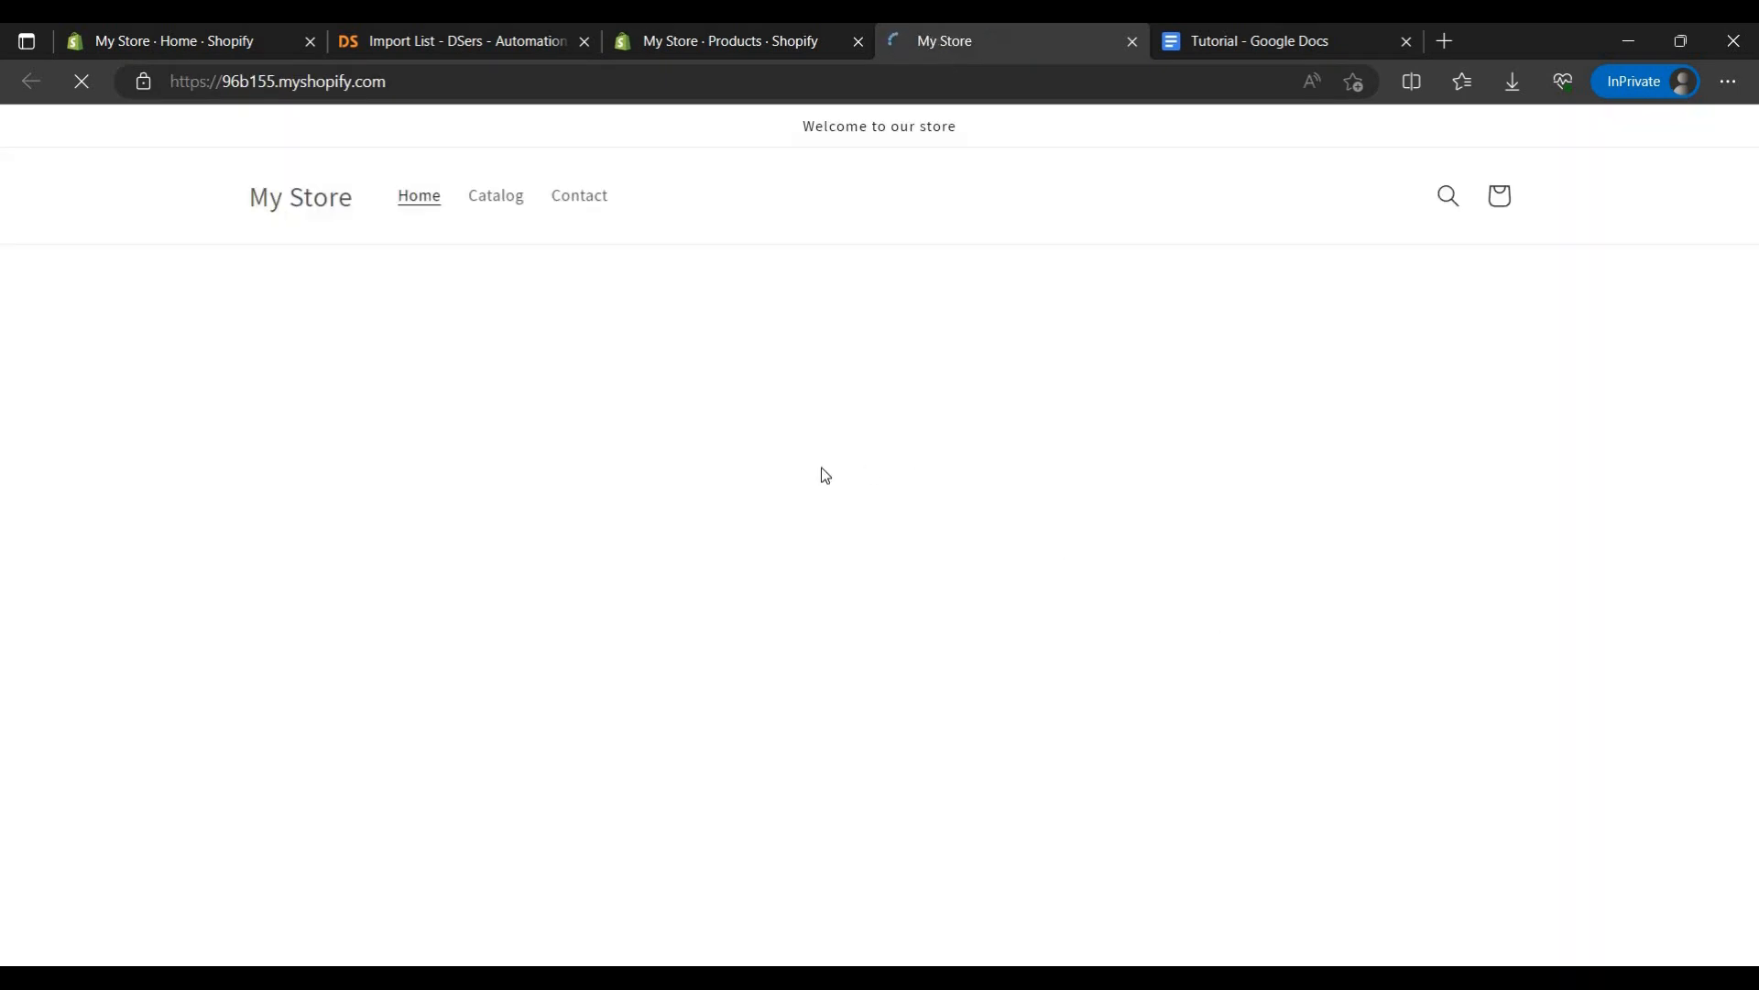
pyautogui.scroll(-10, 871, 474)
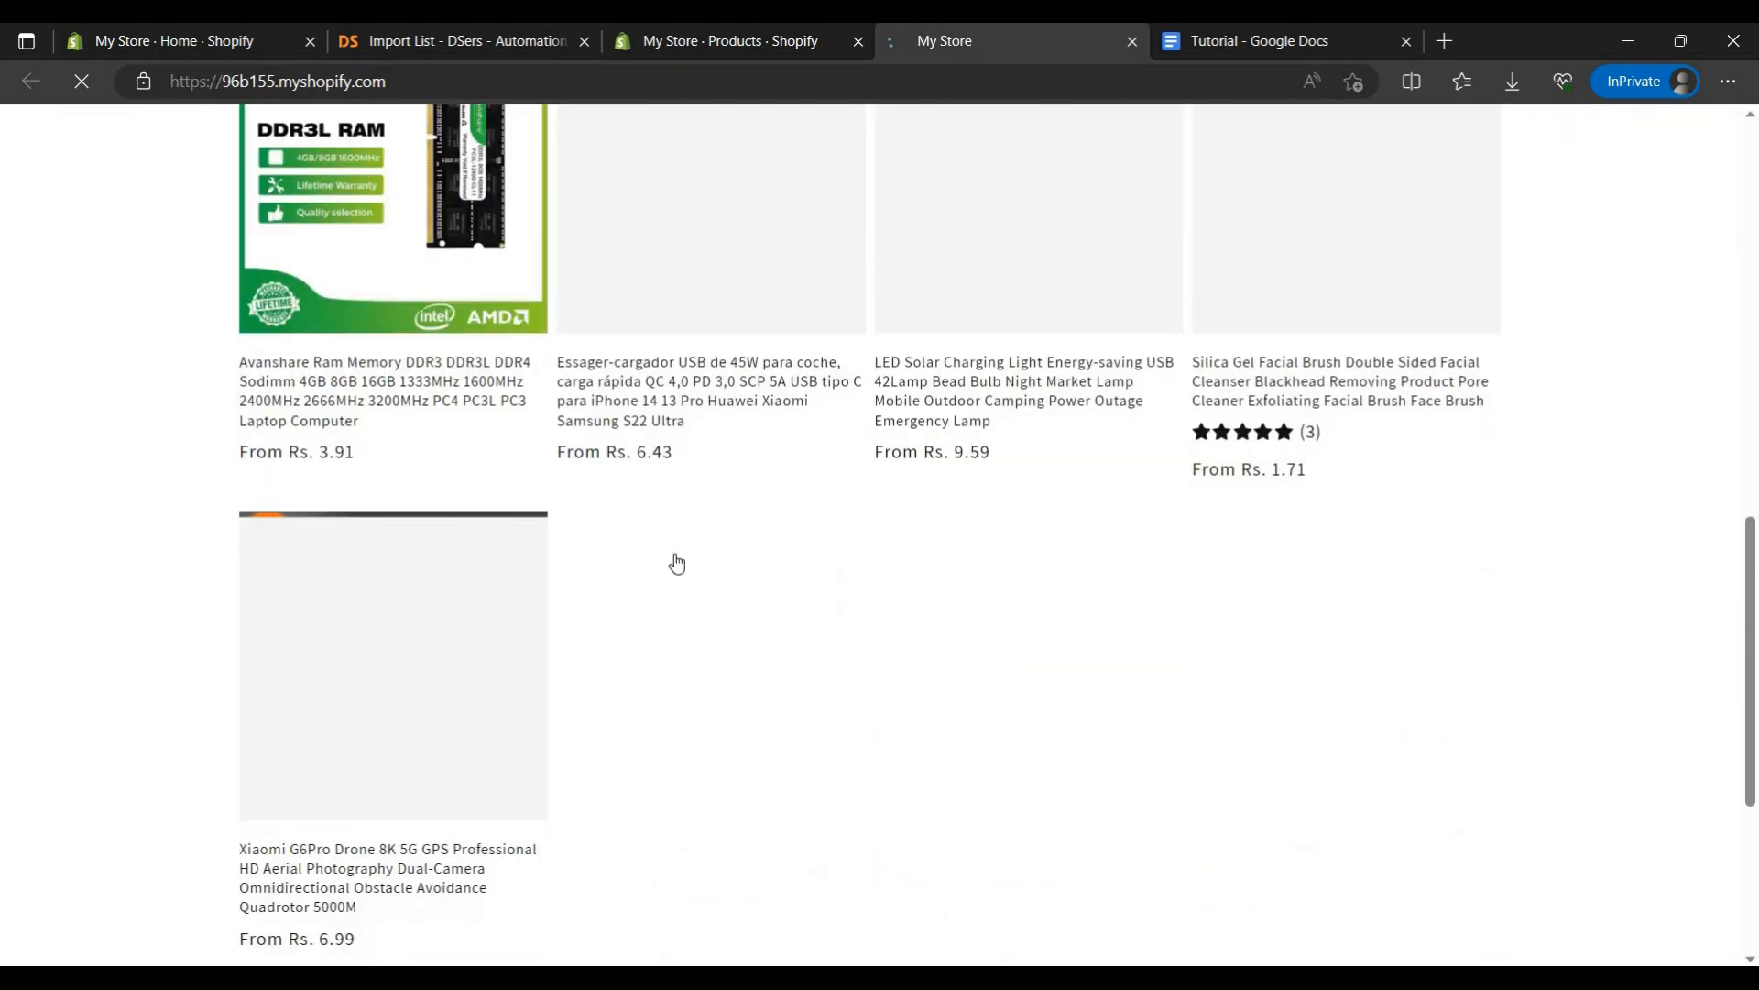
pyautogui.scroll(5, 677, 564)
pyautogui.scroll(-5, 262, 899)
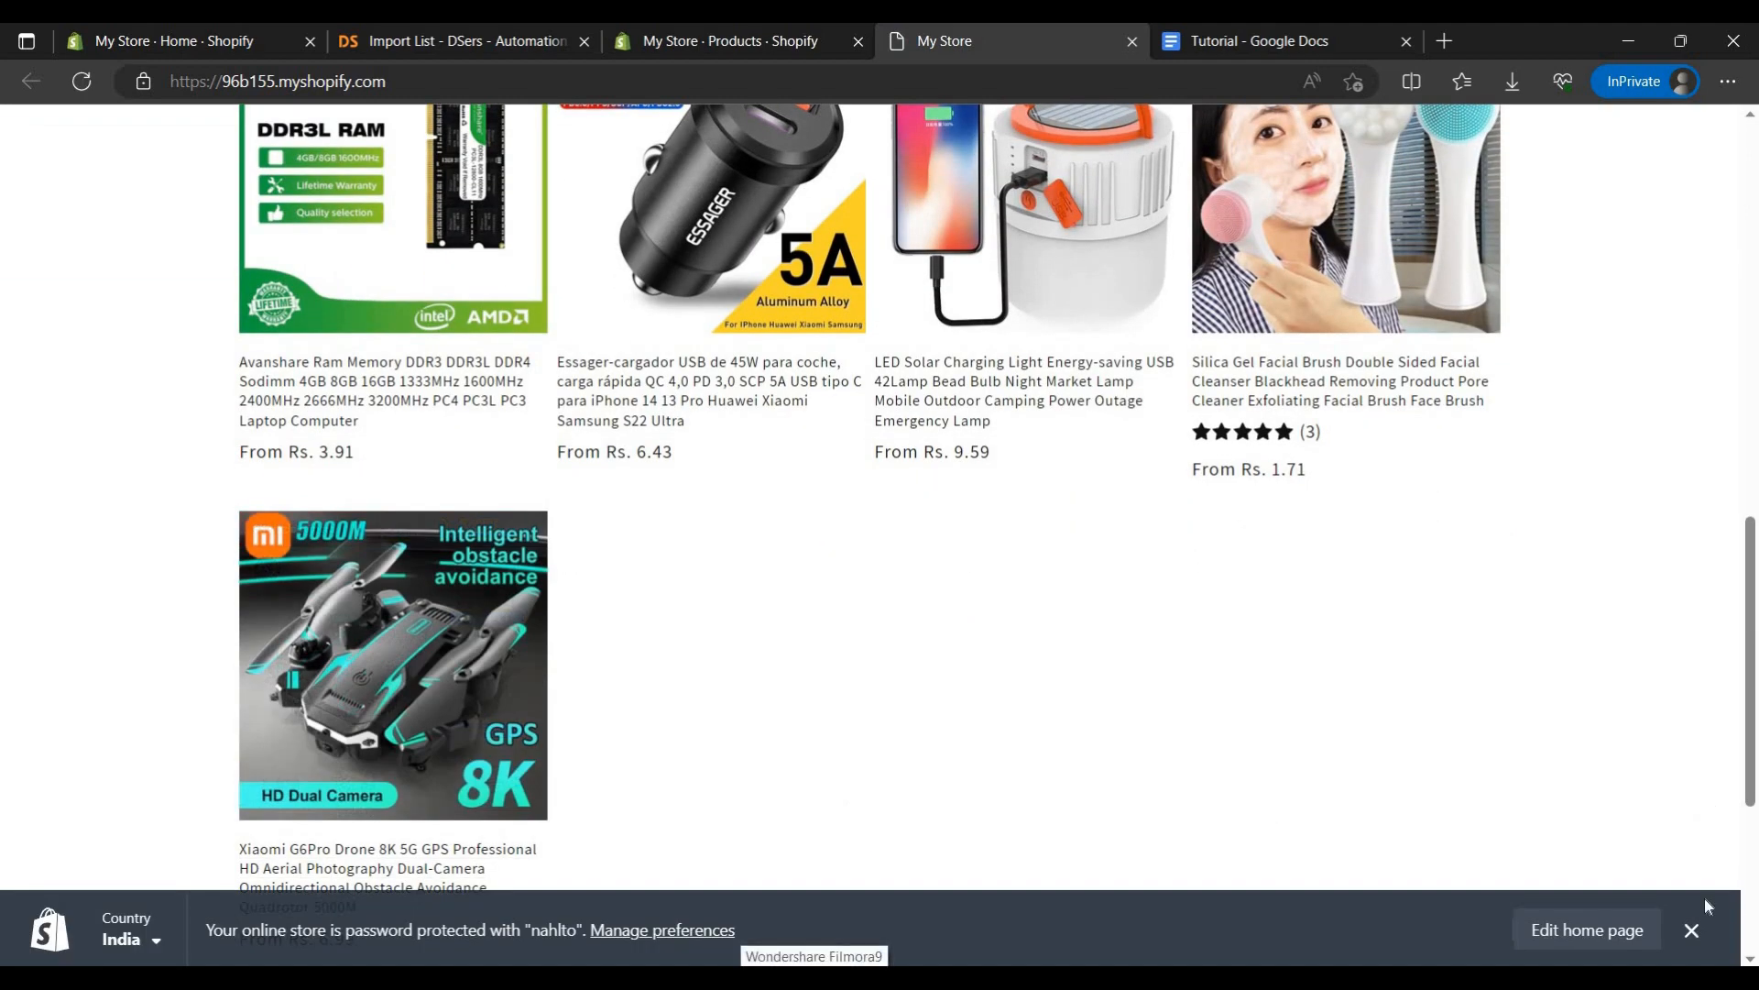
pyautogui.scroll(10, 797, 188)
# Step: Revisit the Shopify product list and the DSers import list, and look over the storefront home page again
pyautogui.click(699, 36)
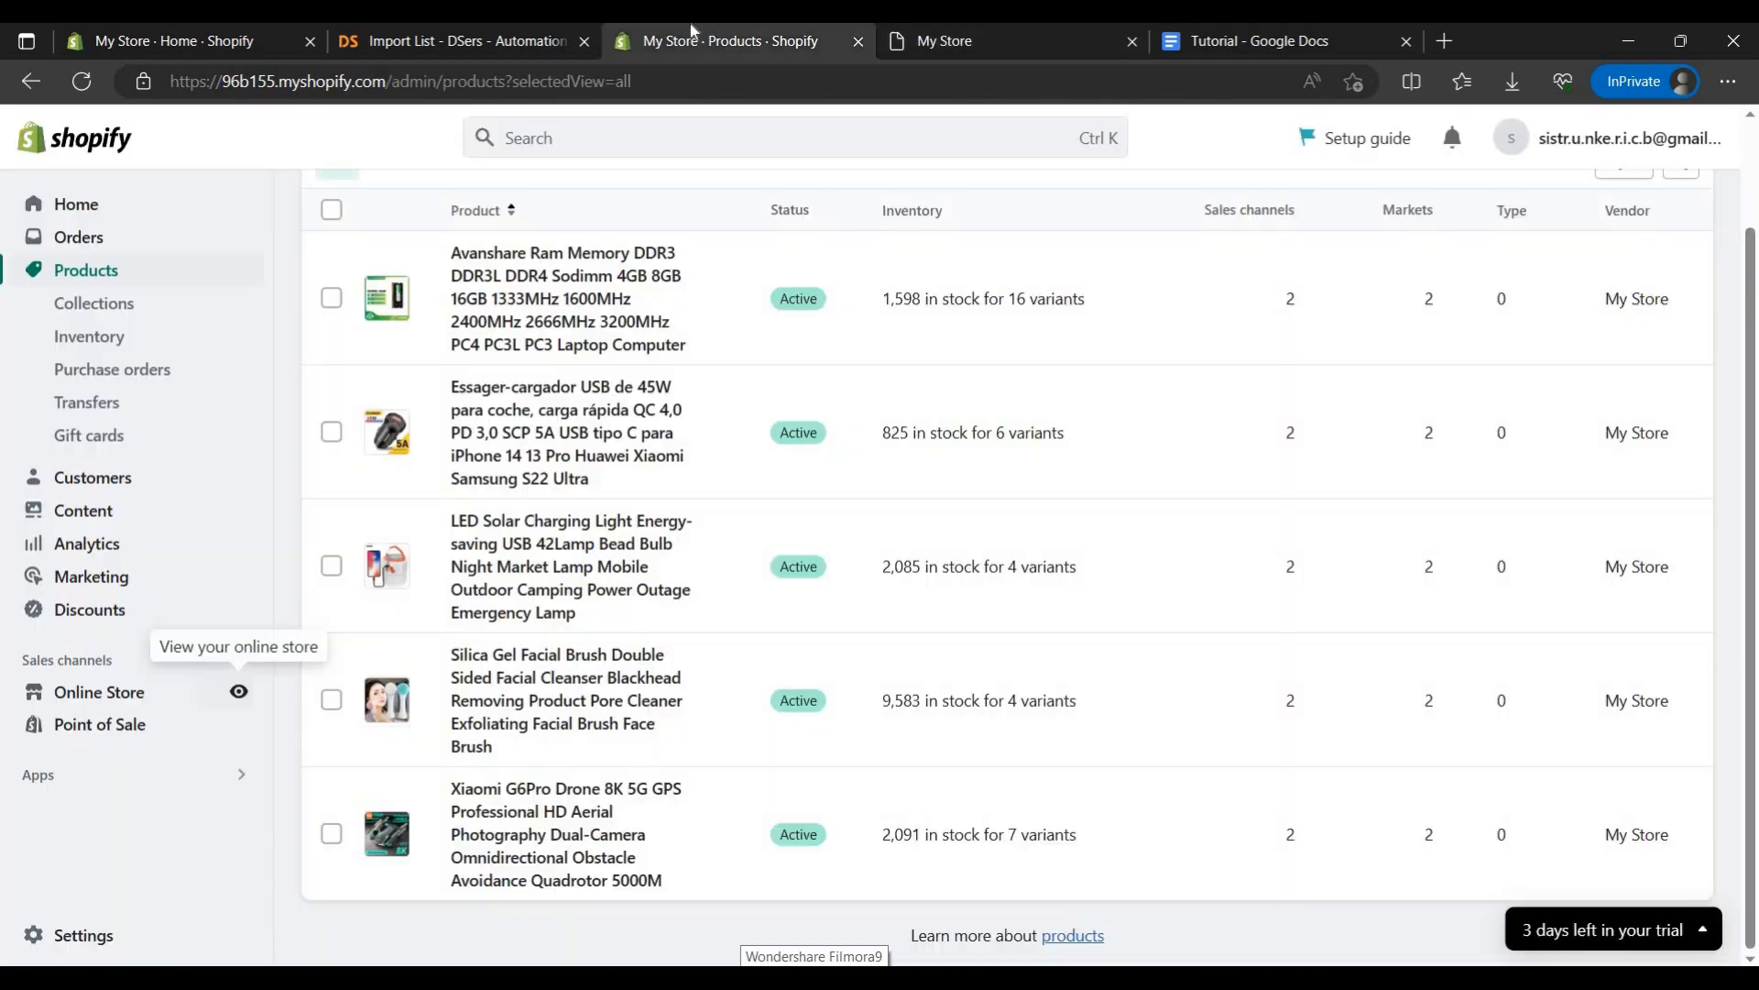
pyautogui.click(563, 37)
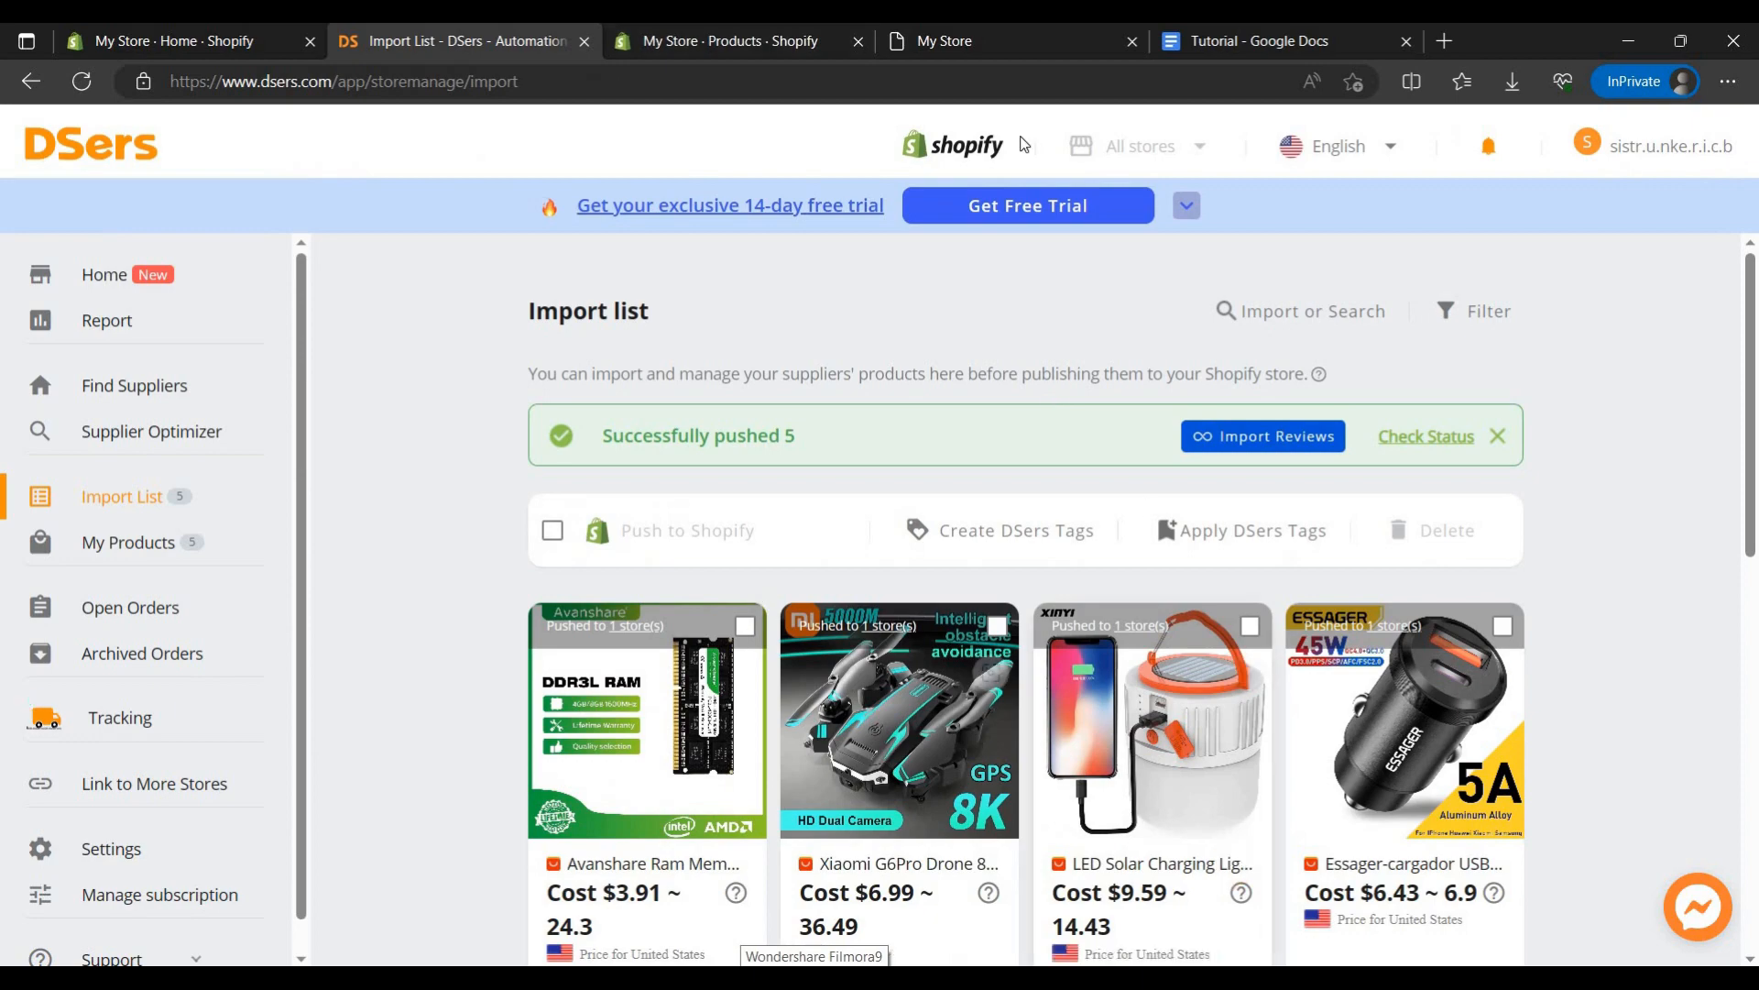
pyautogui.click(947, 35)
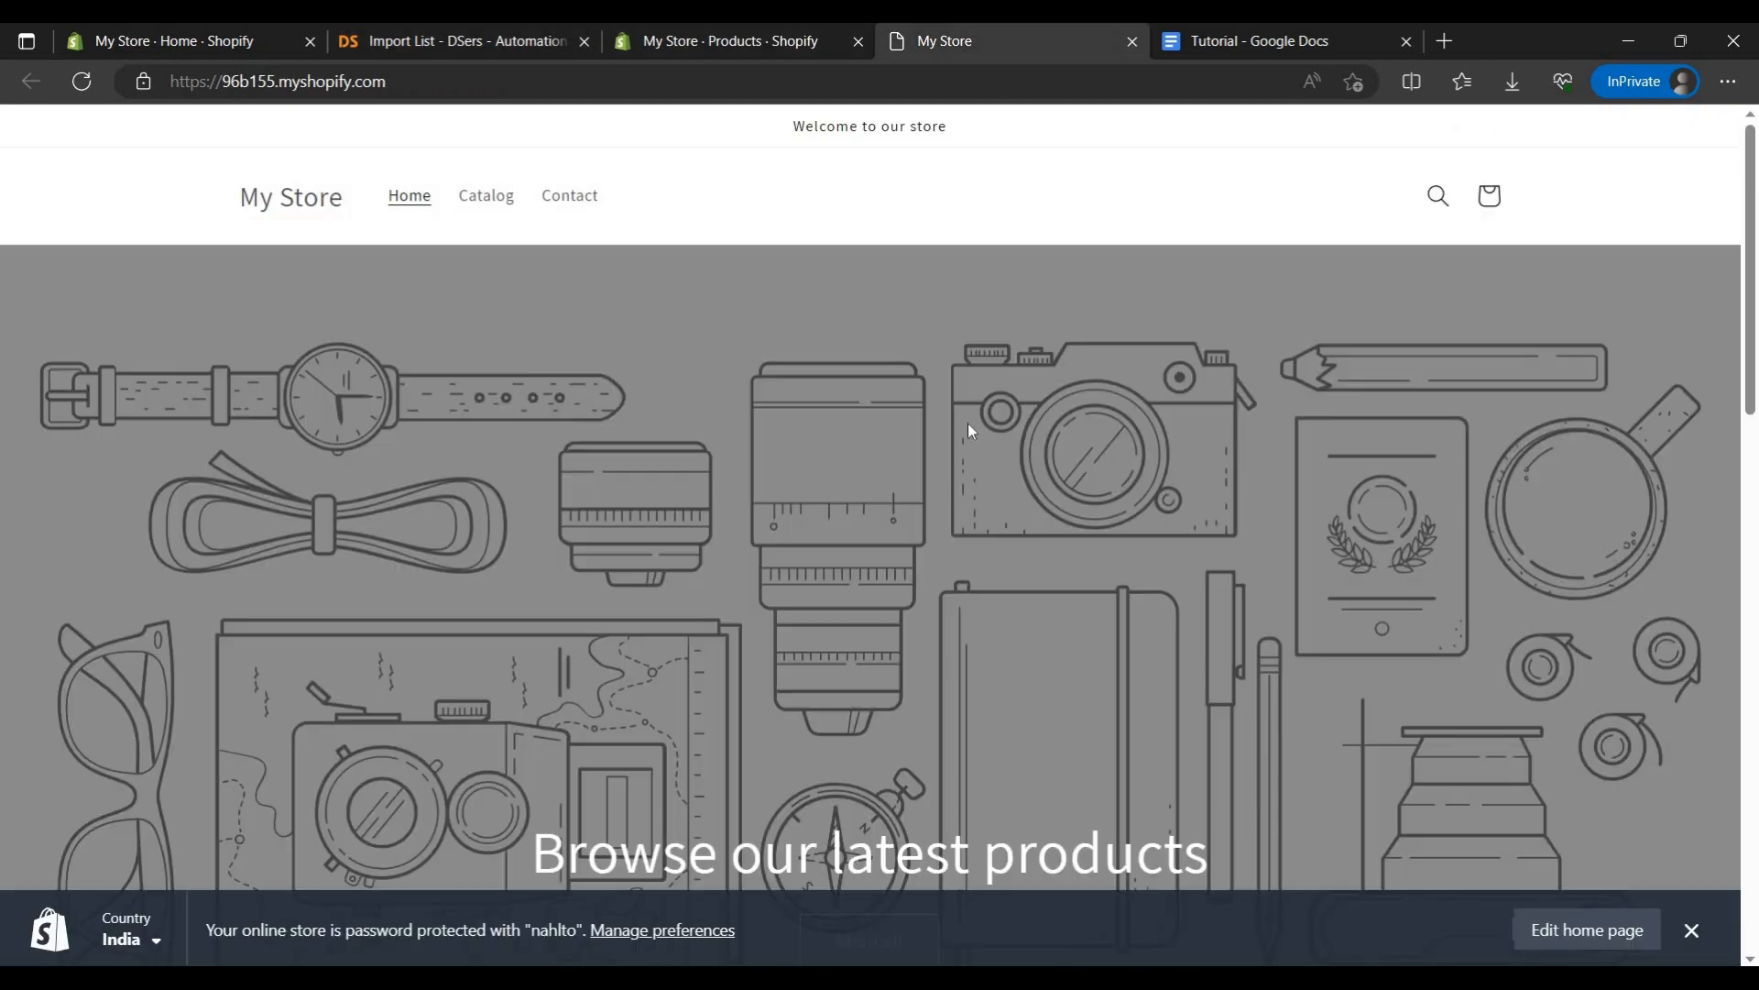
pyautogui.scroll(-12, 968, 424)
pyautogui.scroll(-4, 1186, 854)
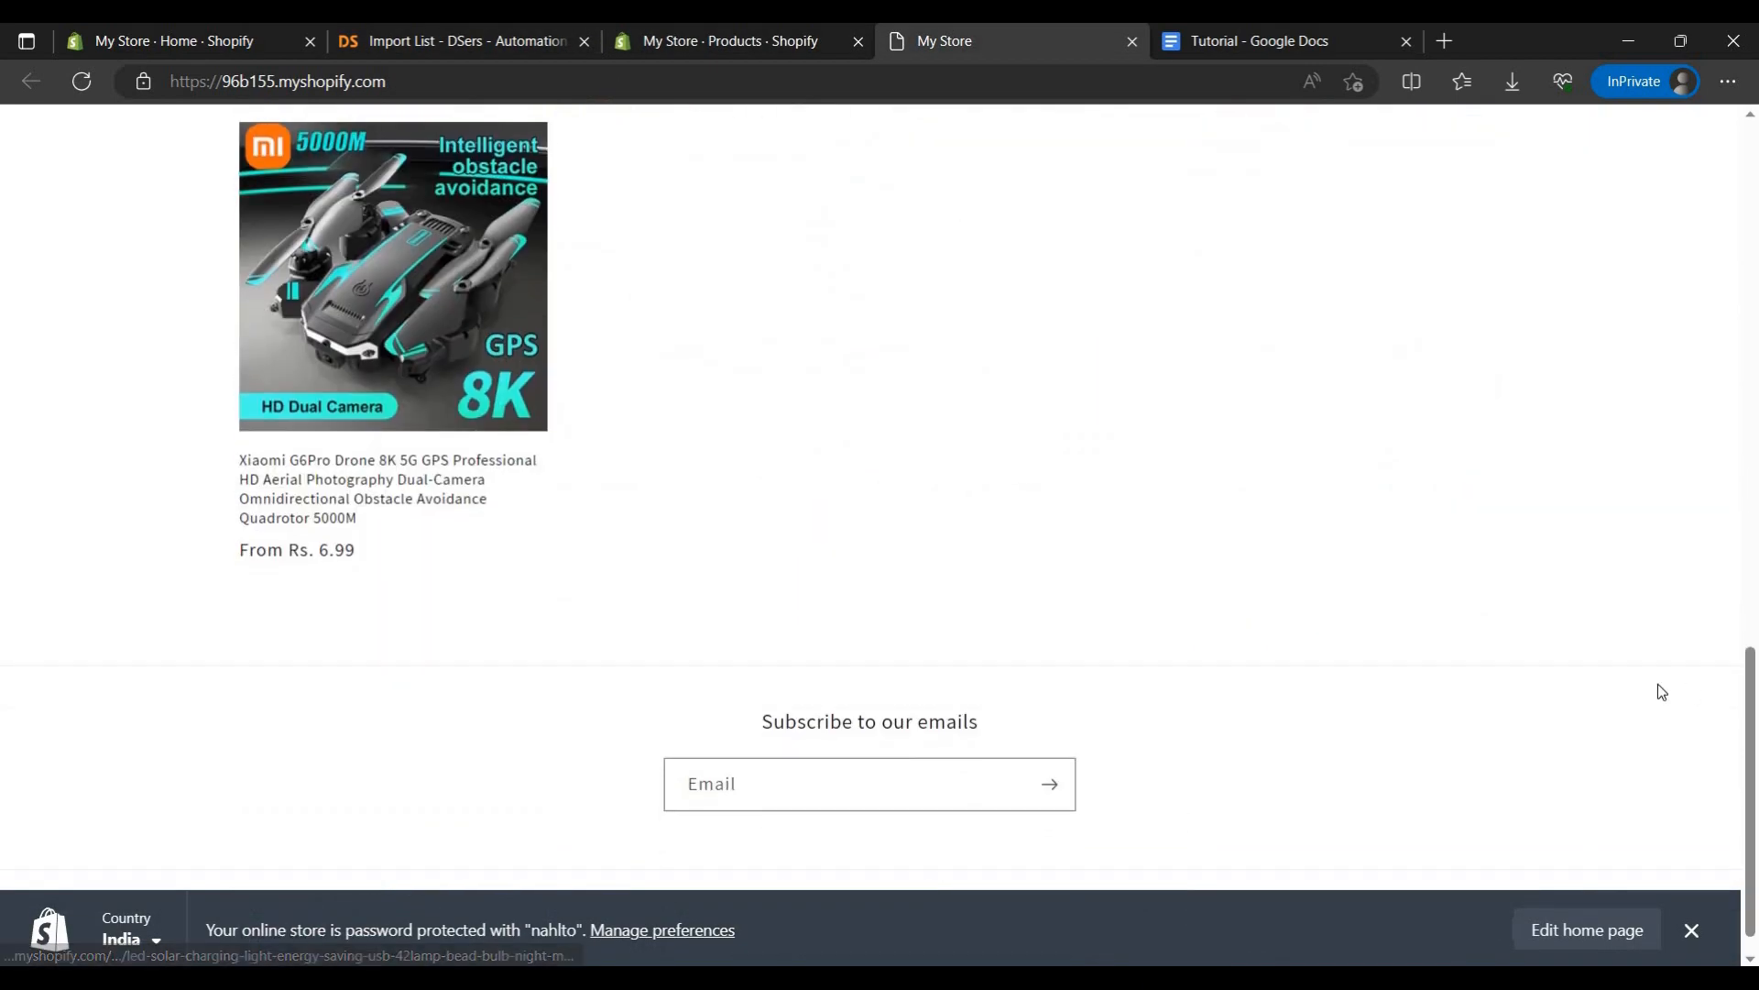
pyautogui.scroll(10, 1442, 682)
pyautogui.scroll(7, 1443, 686)
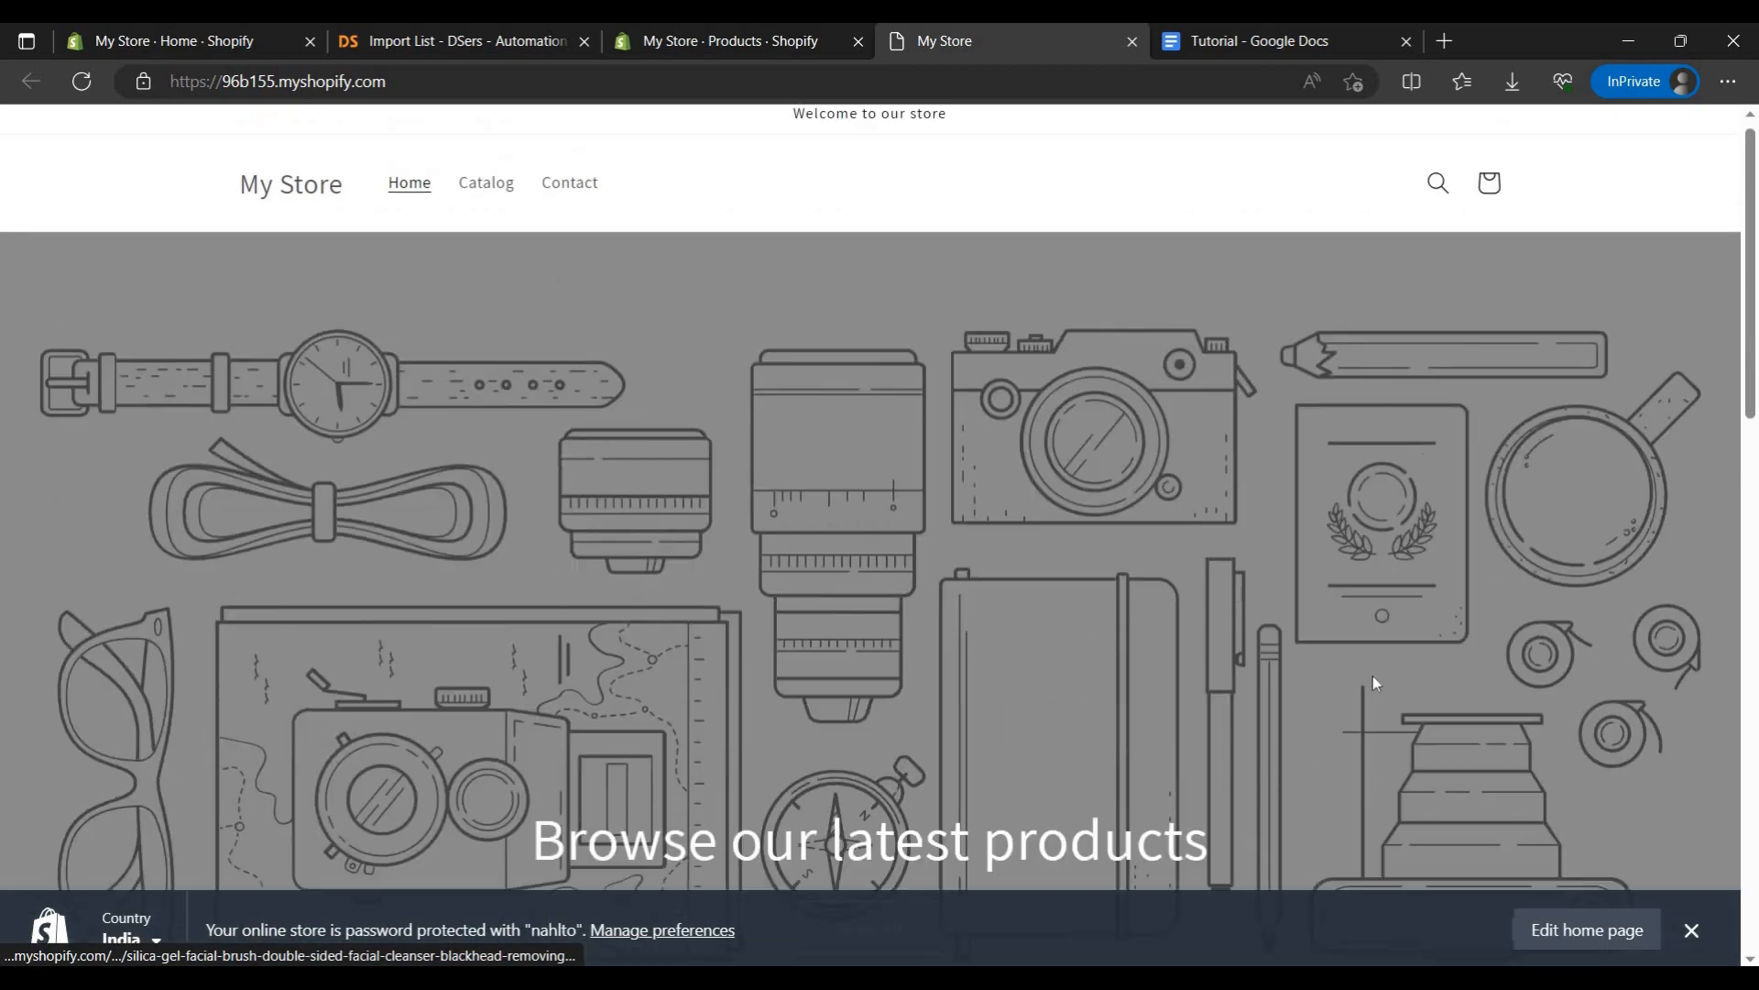